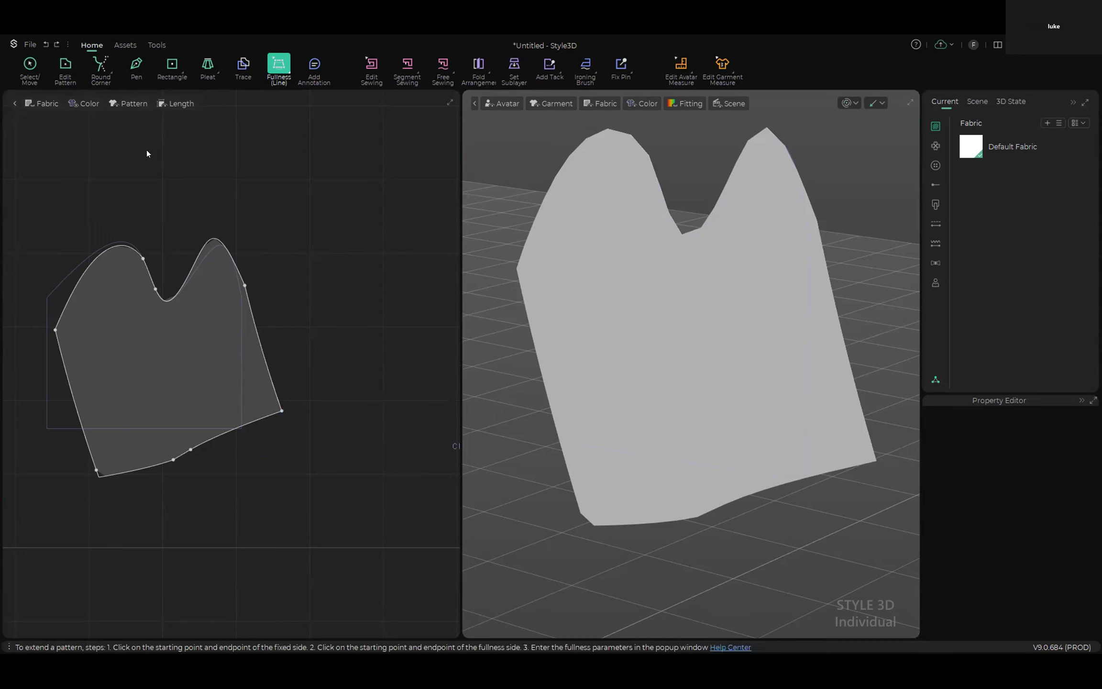
Step: Start a new blank project without saving the current pattern file
key("ctrl+n")
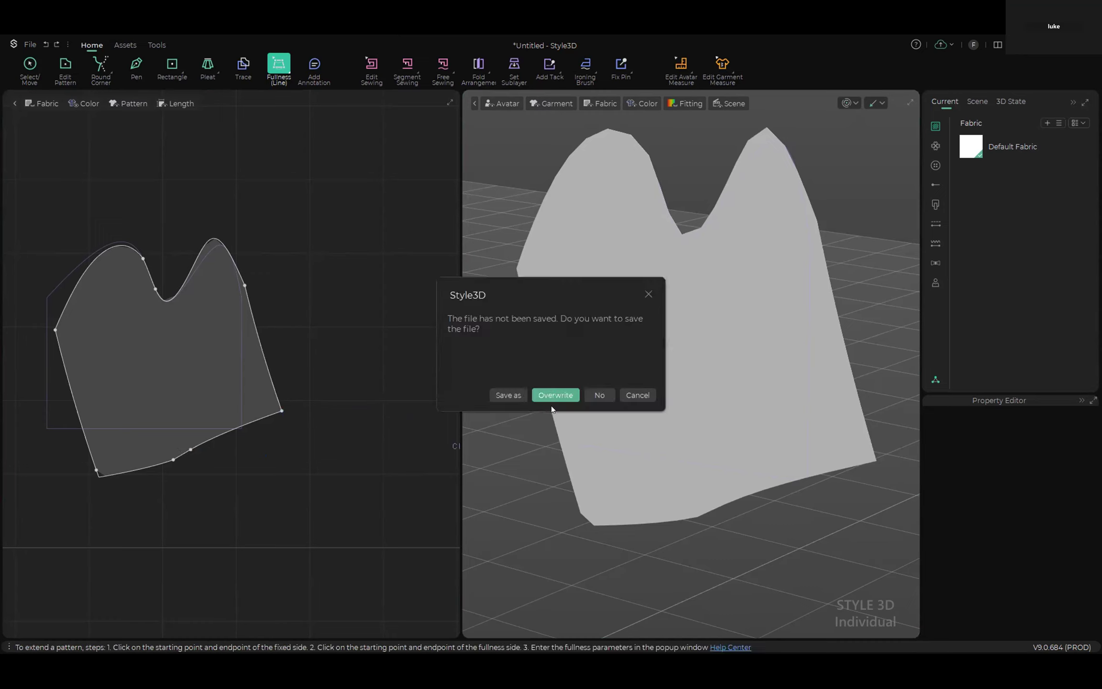
left_click(600, 396)
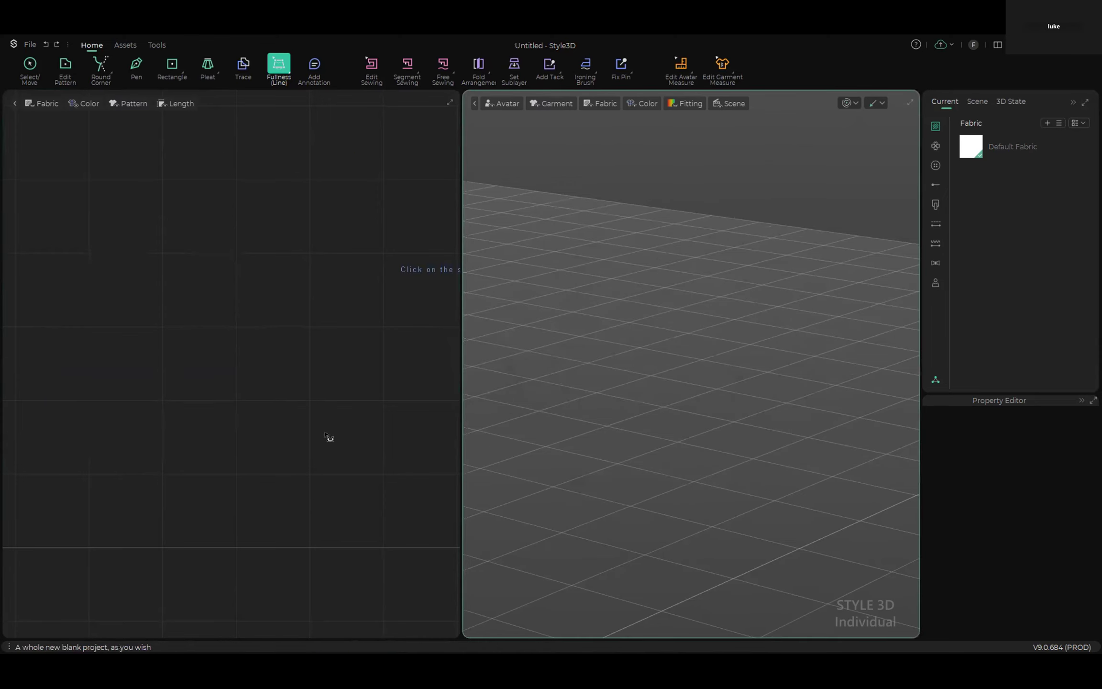
middle_click_drag(328, 459, 420, 417)
scroll(417, 419, "down", 3)
middle_click_drag(348, 458, 292, 425)
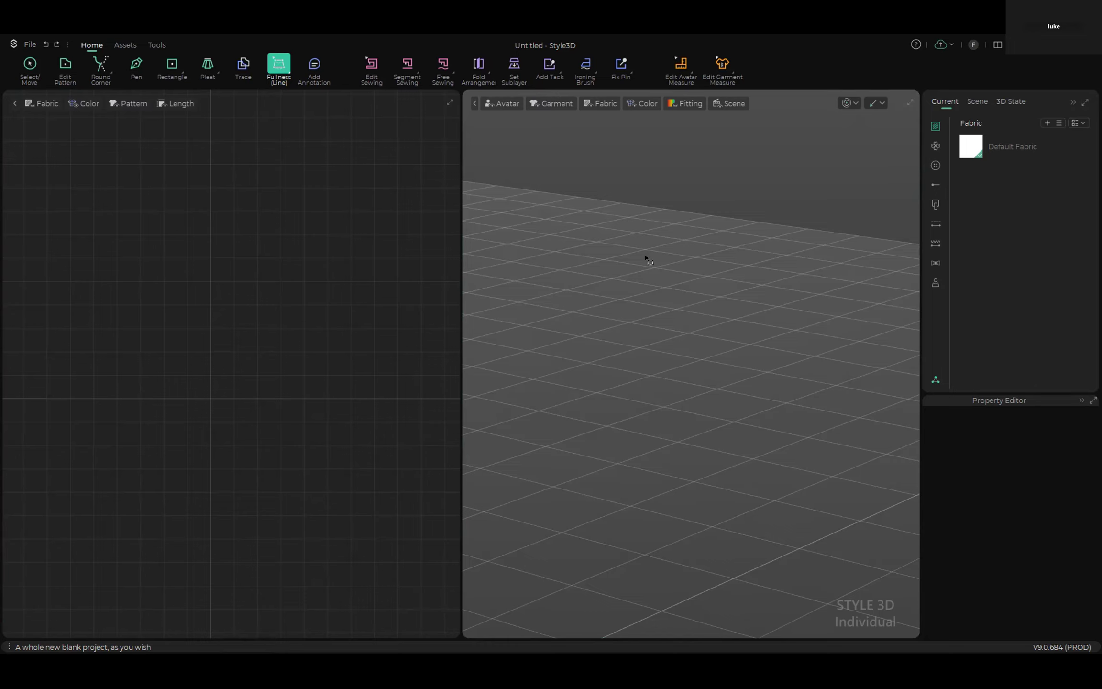
scroll(641, 424, "down", 5)
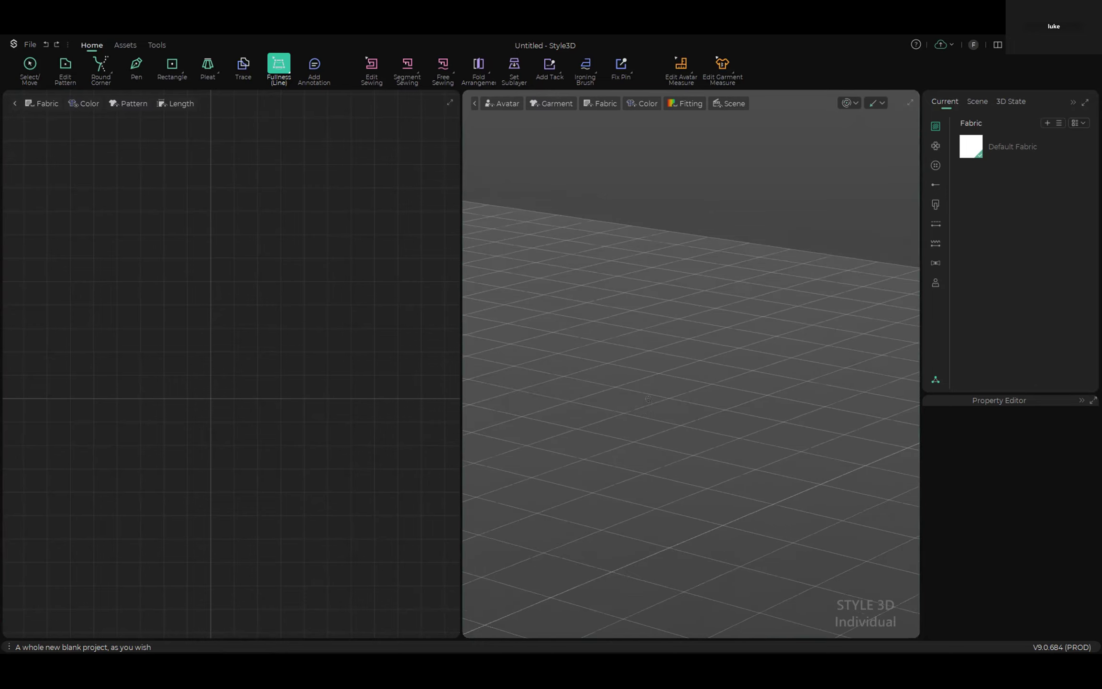
mouse_move(642, 494)
right_mouse_down()
mouse_move(688, 482)
mouse_move(662, 495)
right_mouse_up()
middle_click_drag(637, 448, 771, 271)
right_click_drag(804, 425, 769, 427)
middle_click_drag(731, 417, 738, 418)
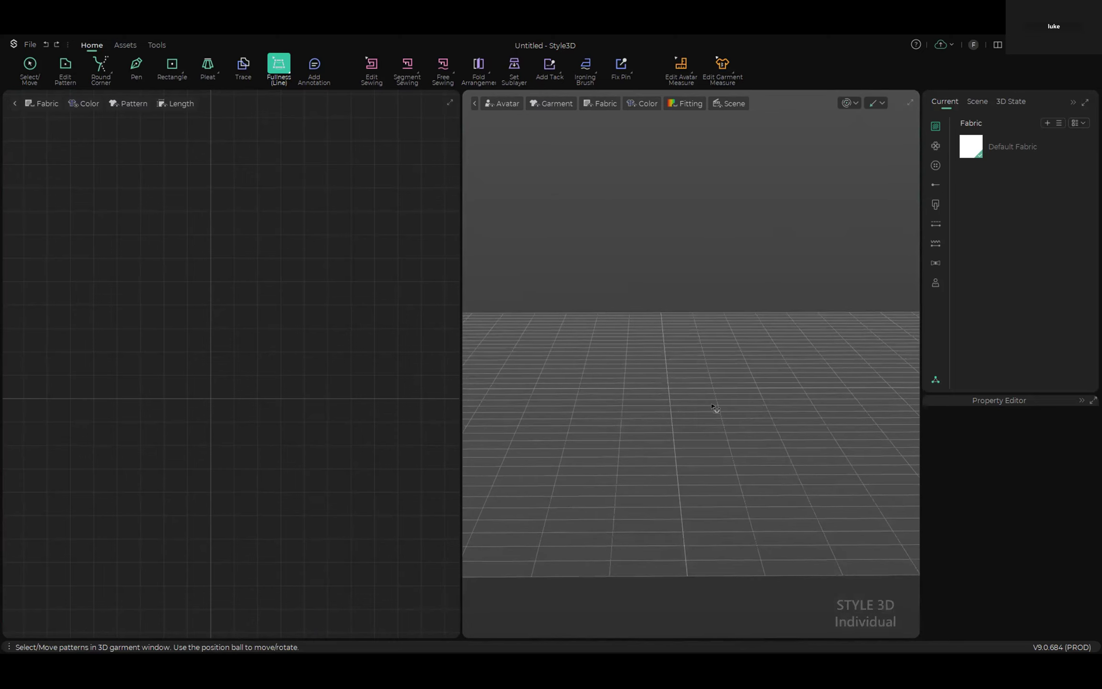
mouse_move(254, 420)
middle_mouse_down()
mouse_move(256, 374)
mouse_move(252, 405)
middle_mouse_up()
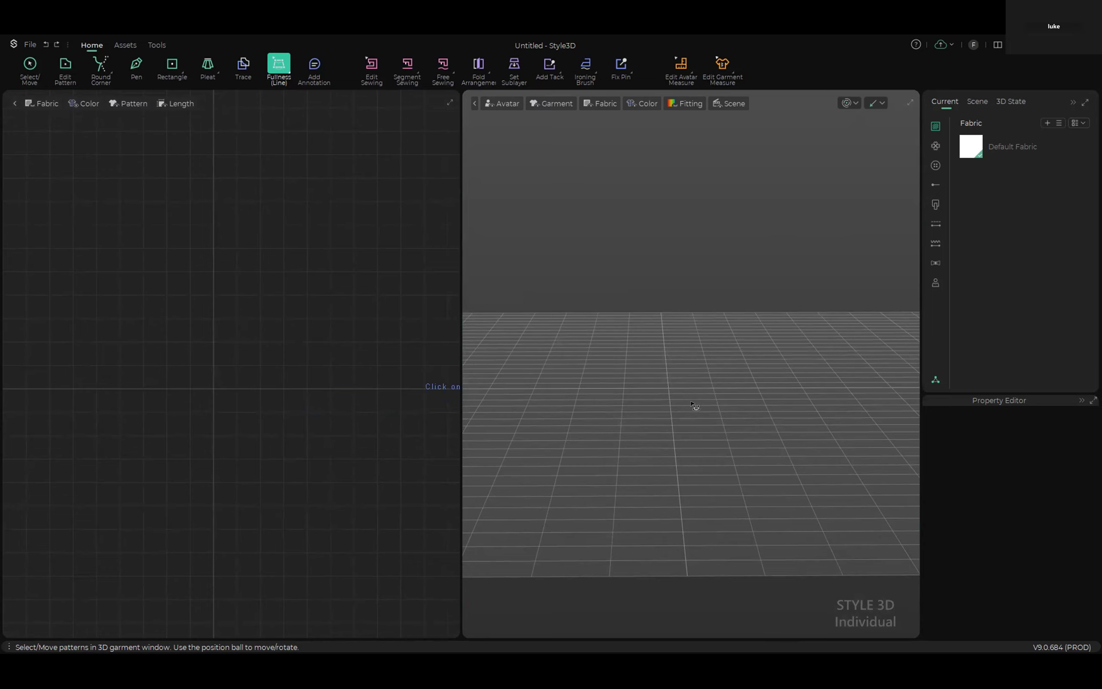
scroll(724, 439, "up", 2)
scroll(723, 439, "up", 1)
scroll(724, 439, "down", 2)
scroll(725, 438, "up", 2)
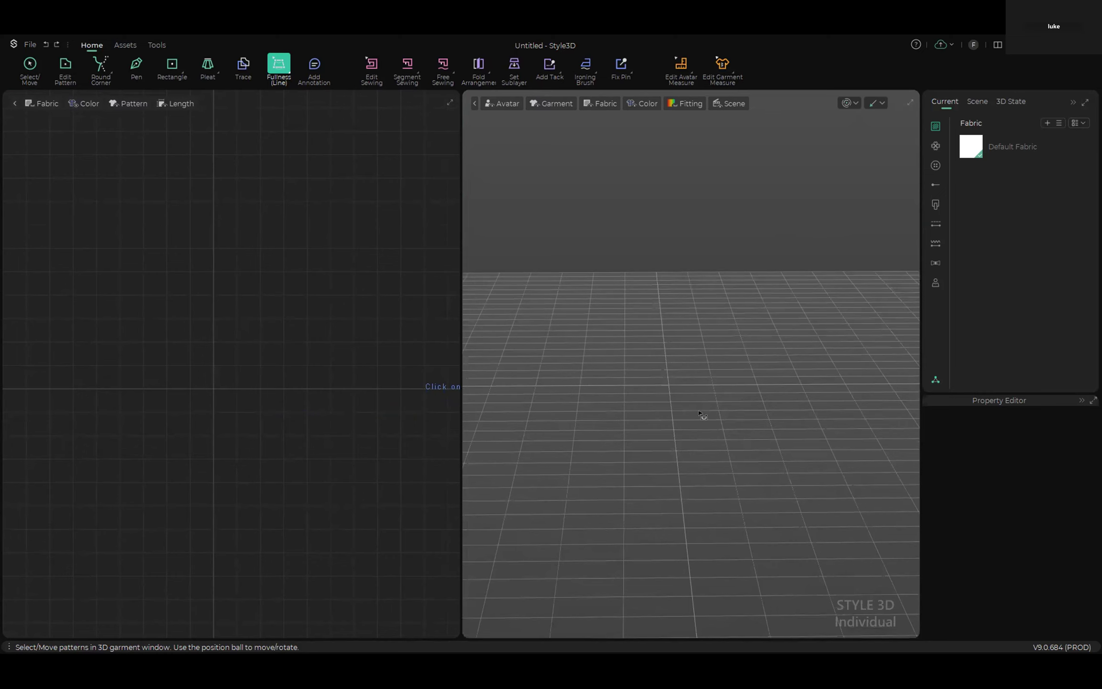
scroll(698, 411, "down", 4)
right_click_drag(769, 424, 732, 402)
middle_click_drag(723, 397, 726, 401)
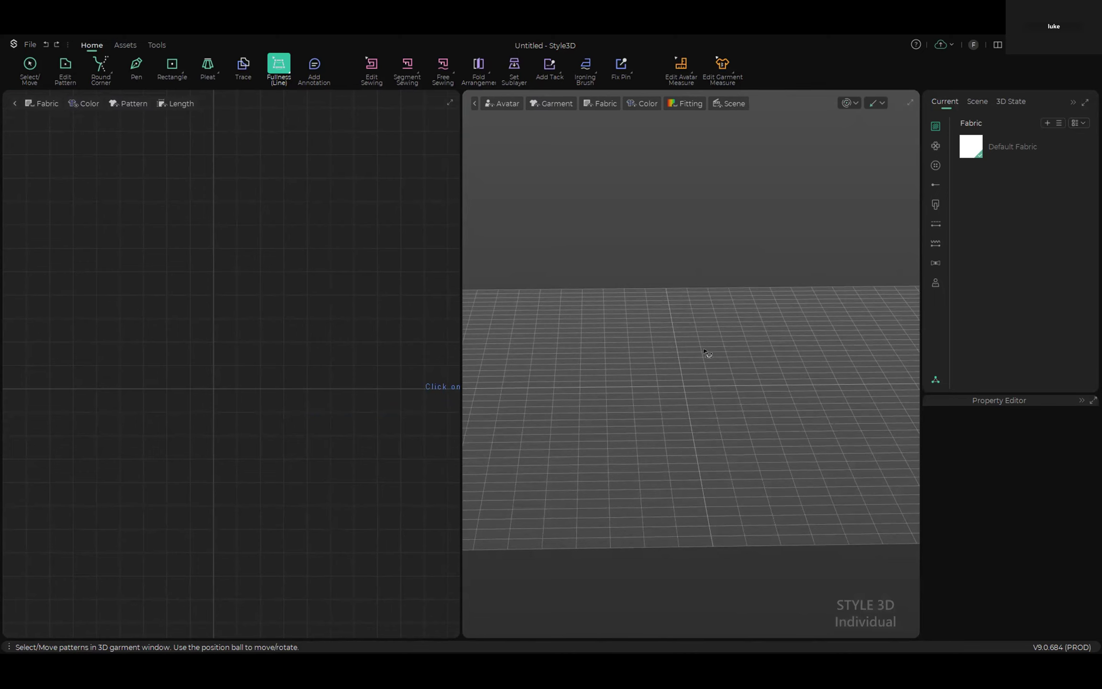
mouse_move(684, 422)
middle_mouse_down()
mouse_move(727, 396)
mouse_move(681, 422)
middle_mouse_up()
right_click_drag(755, 443, 752, 445)
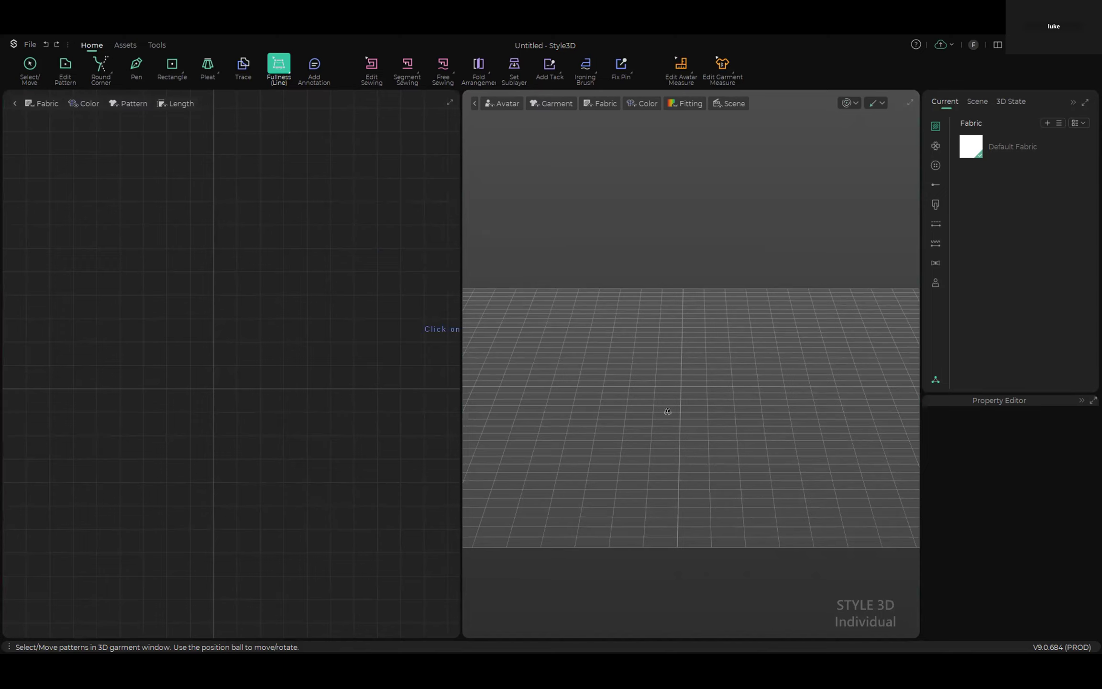
right_click_drag(664, 408, 666, 406)
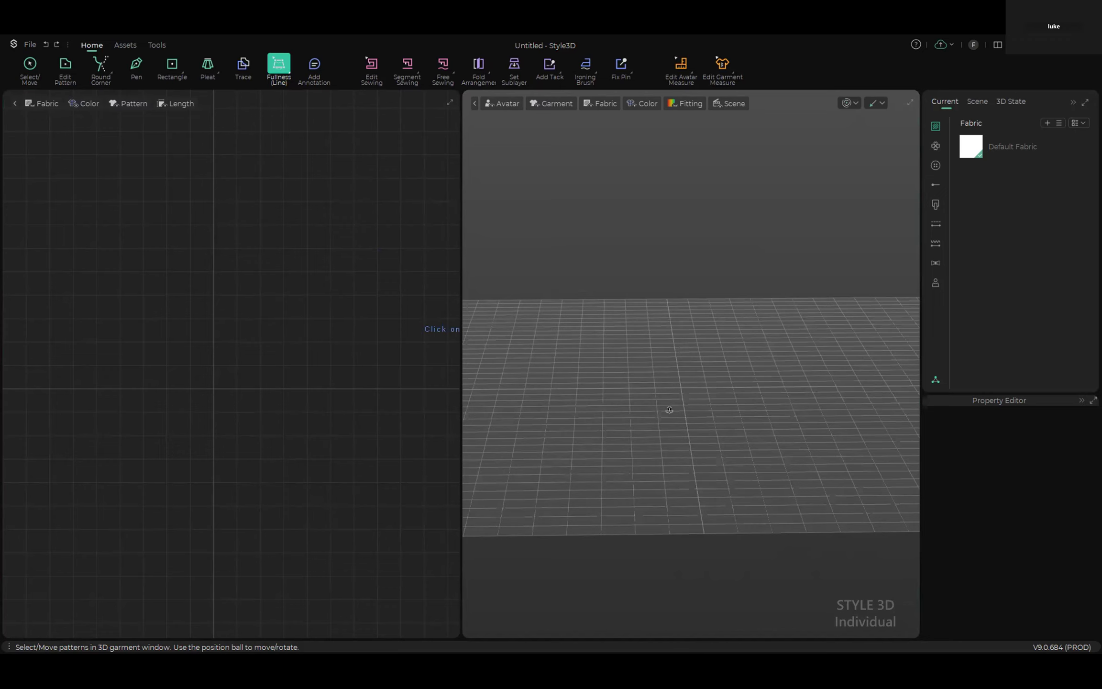
right_click(787, 426)
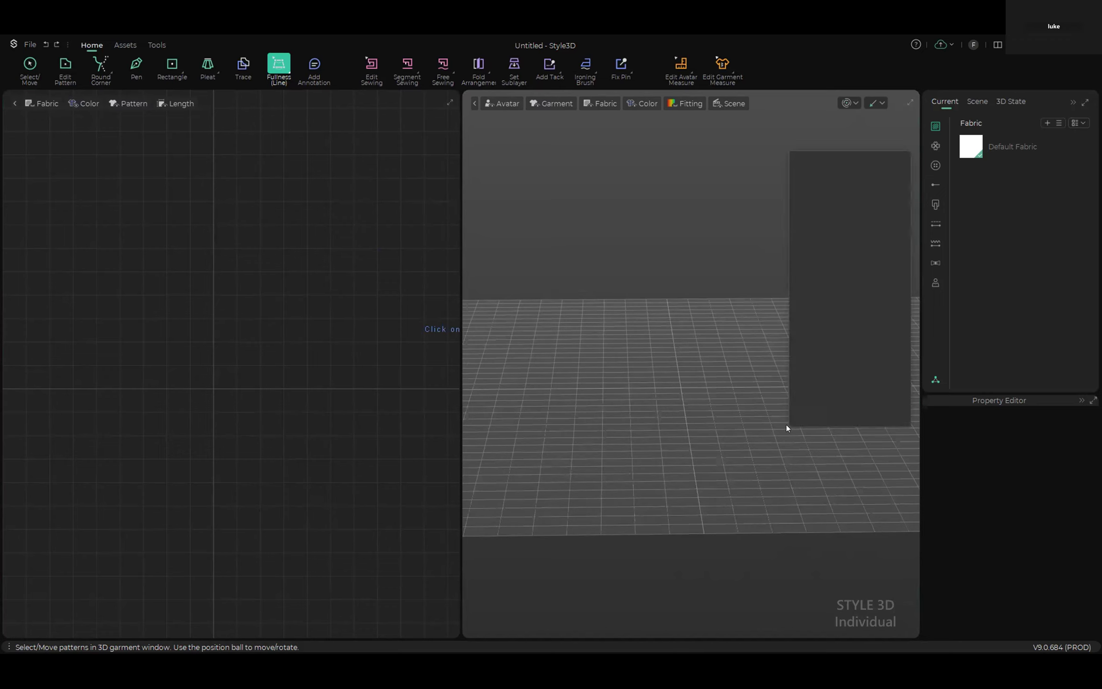
left_click(729, 231)
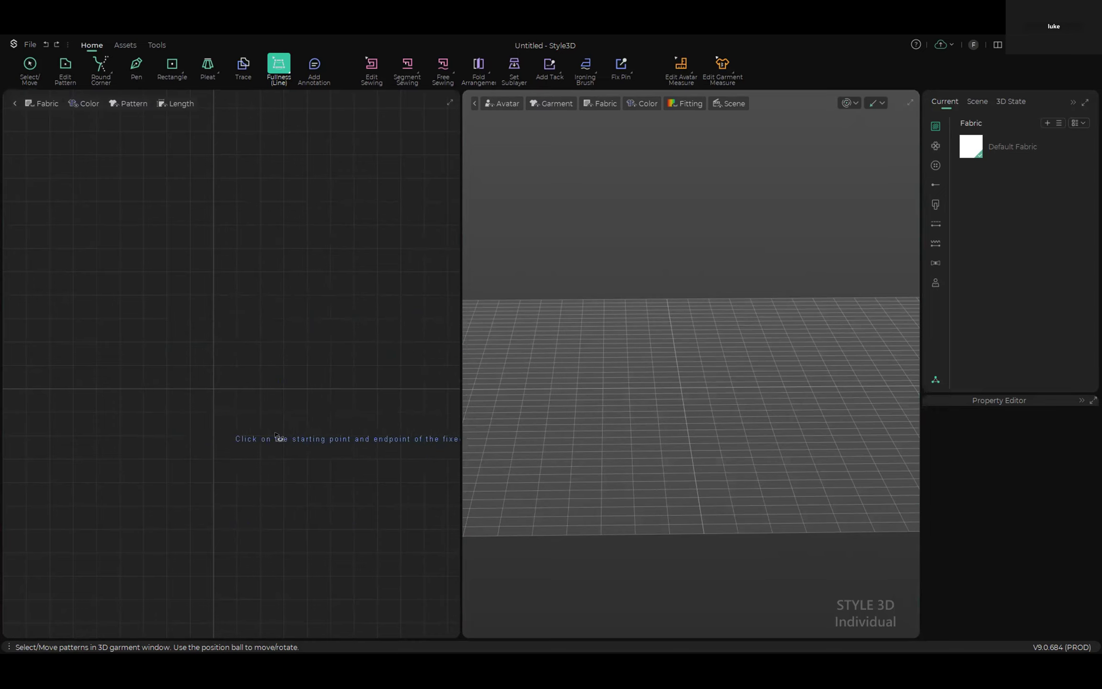
key("q")
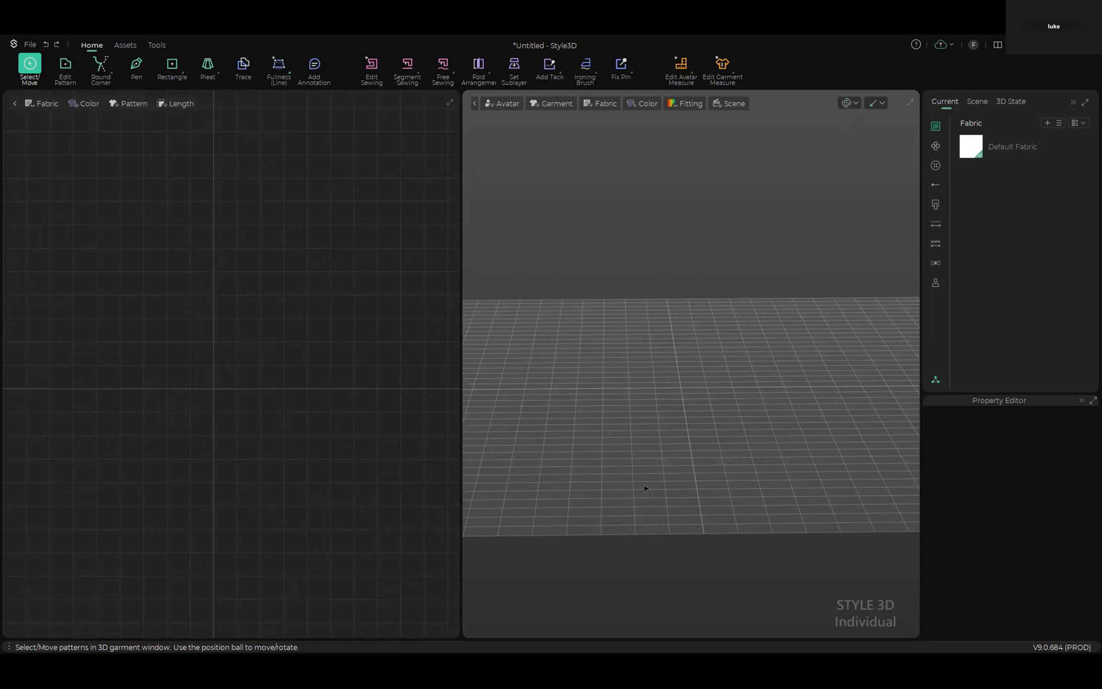
right_click_drag(793, 473, 785, 419)
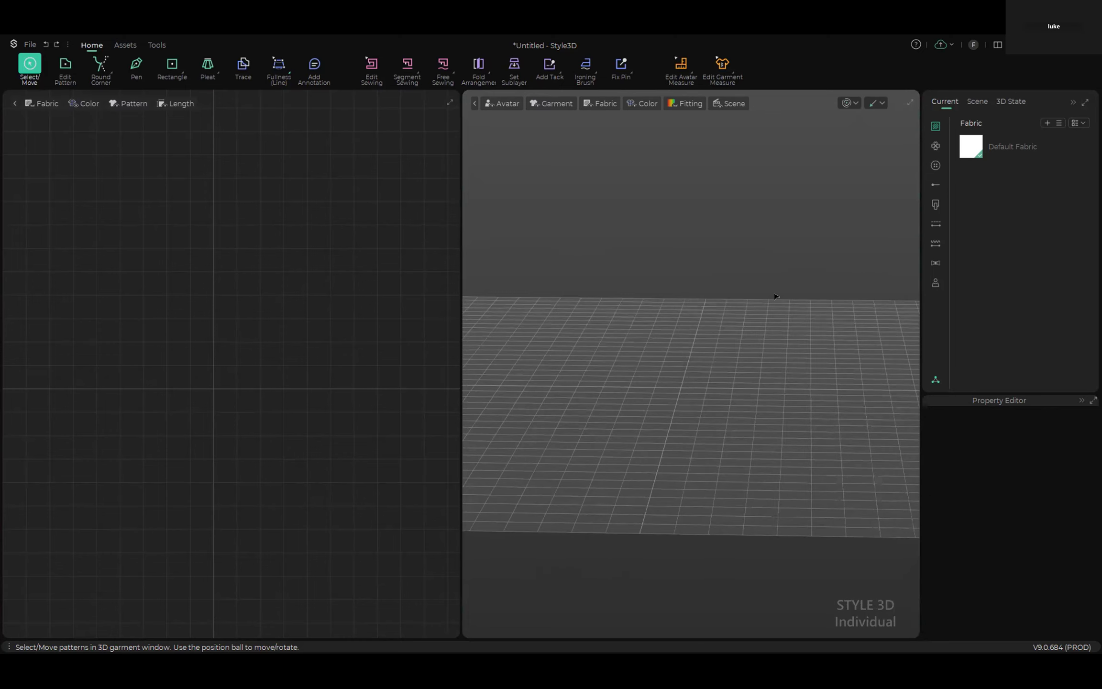
right_click(769, 274)
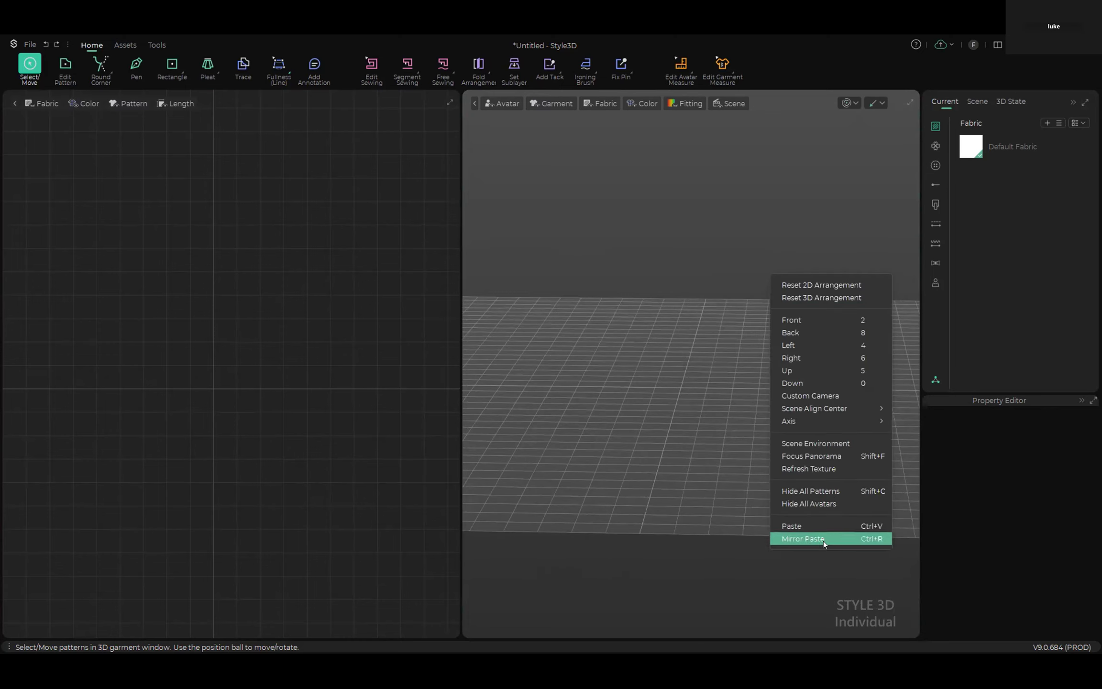
left_click(634, 244)
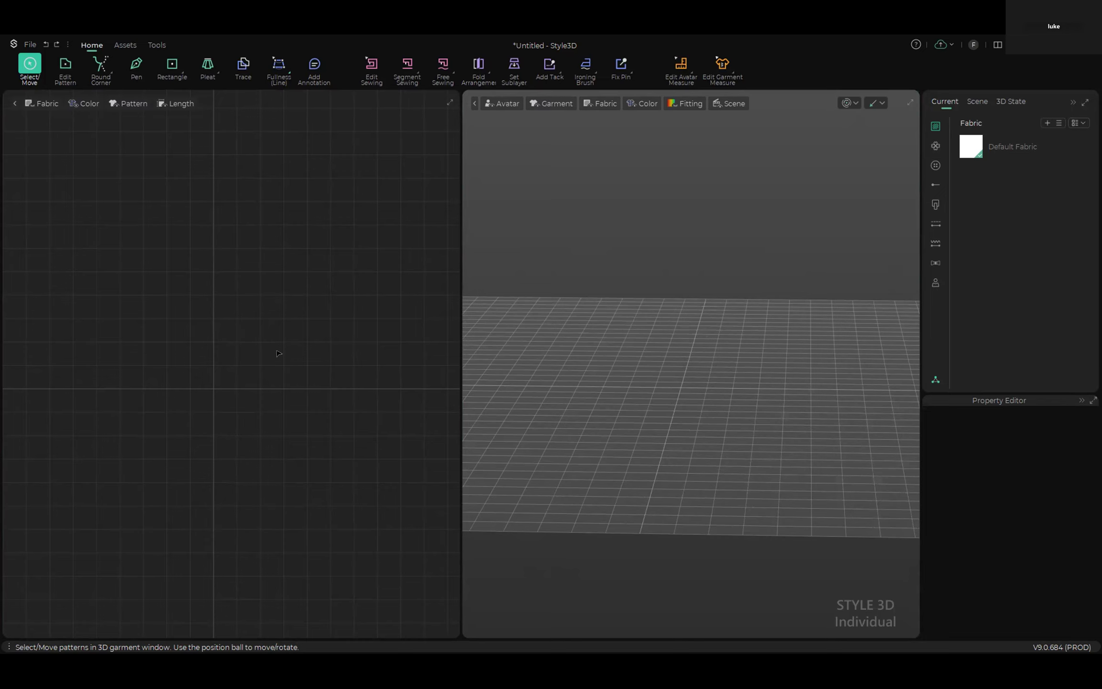
right_click_drag(664, 460, 664, 388)
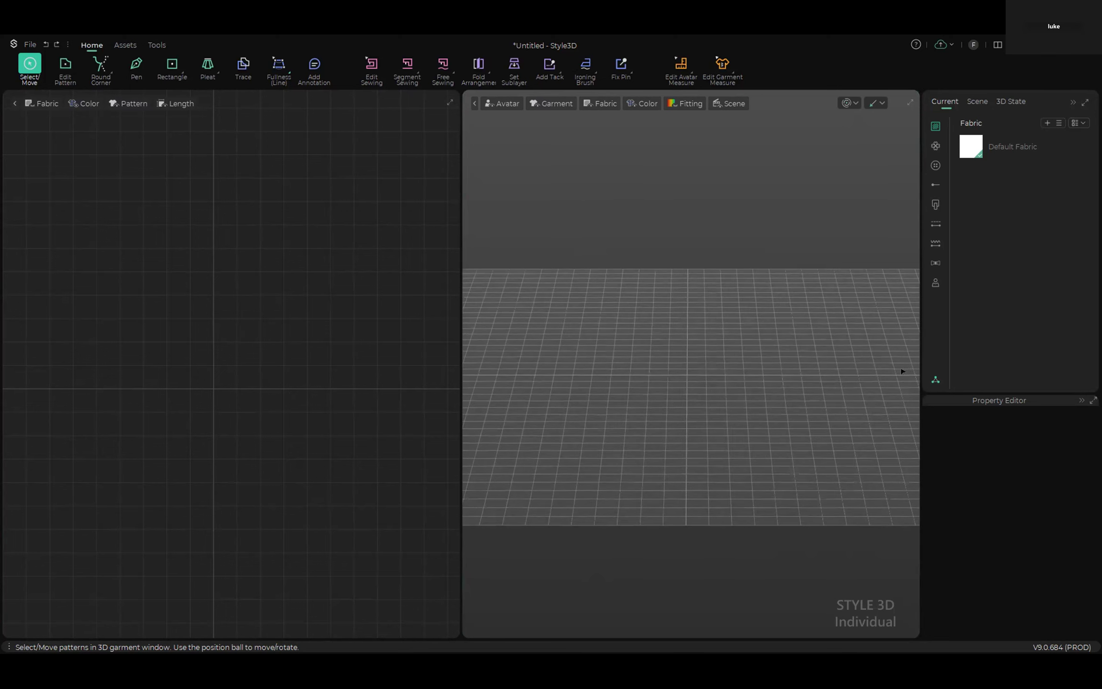
right_click_drag(663, 459, 667, 453)
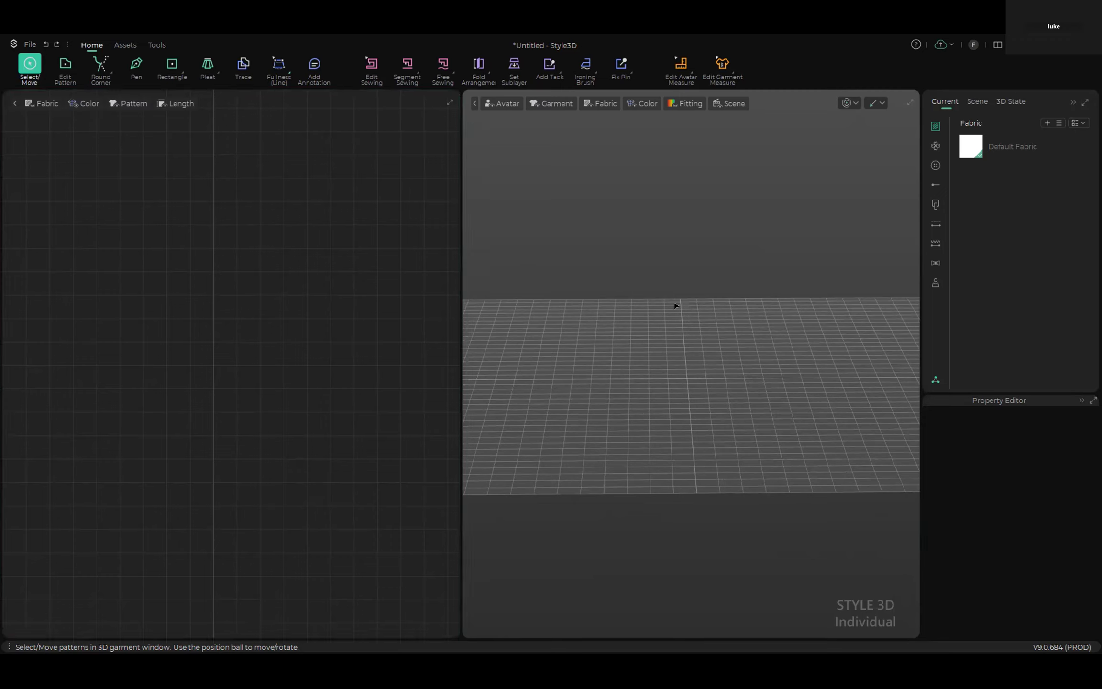
right_click_drag(757, 446, 758, 443)
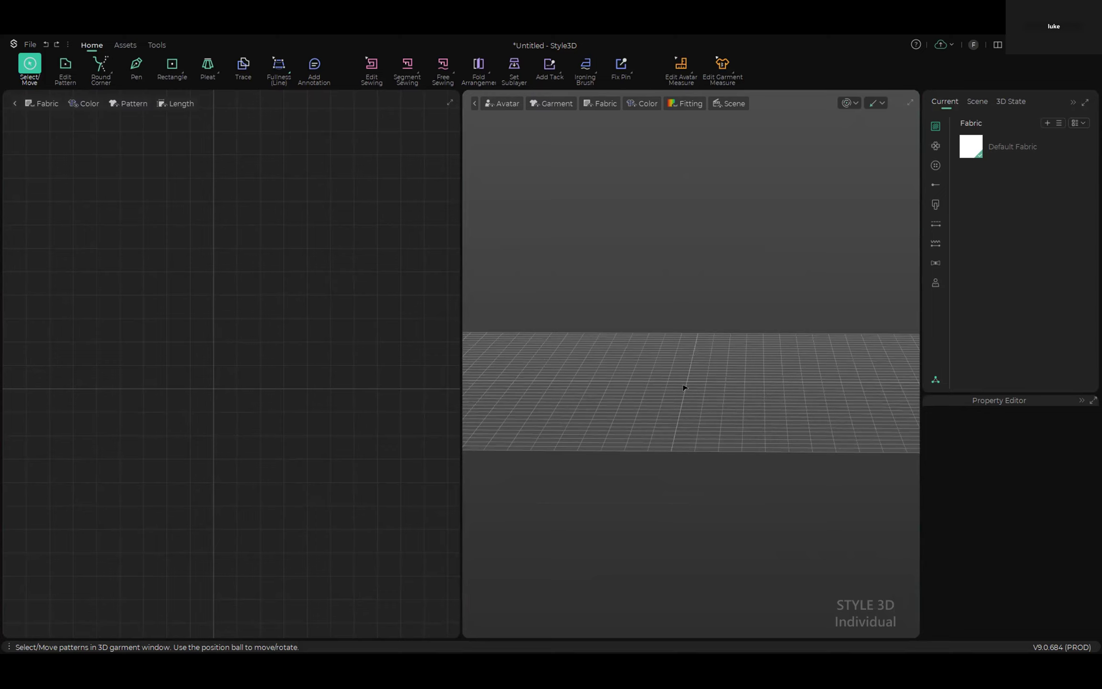
right_click_drag(694, 404, 714, 407)
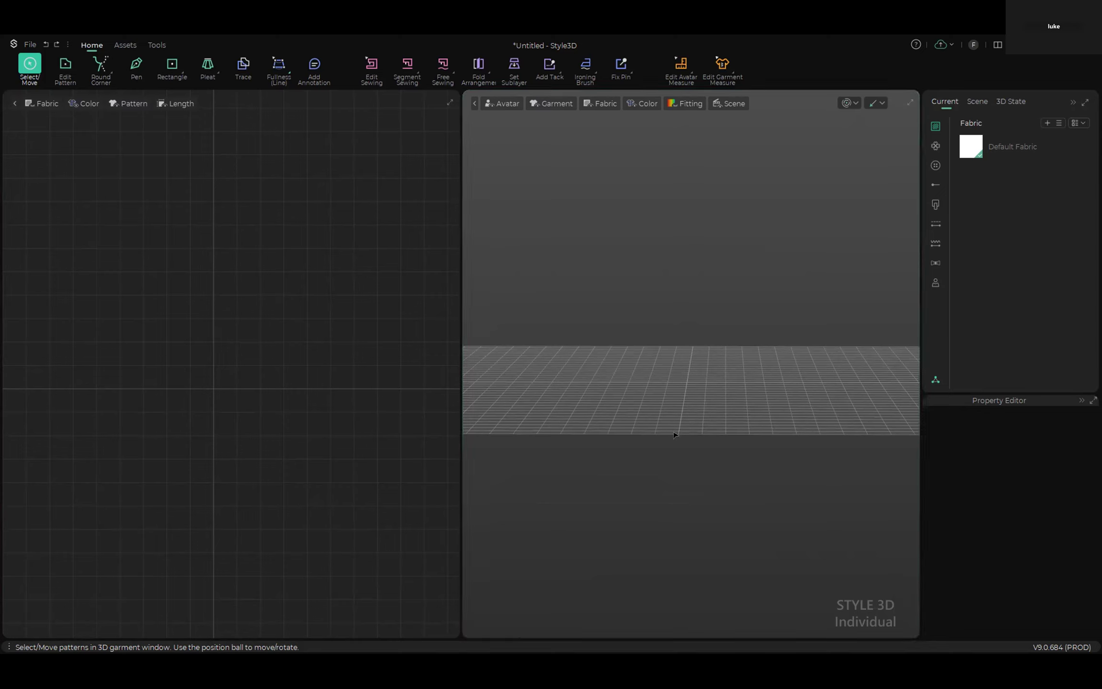
right_click_drag(657, 427, 705, 331)
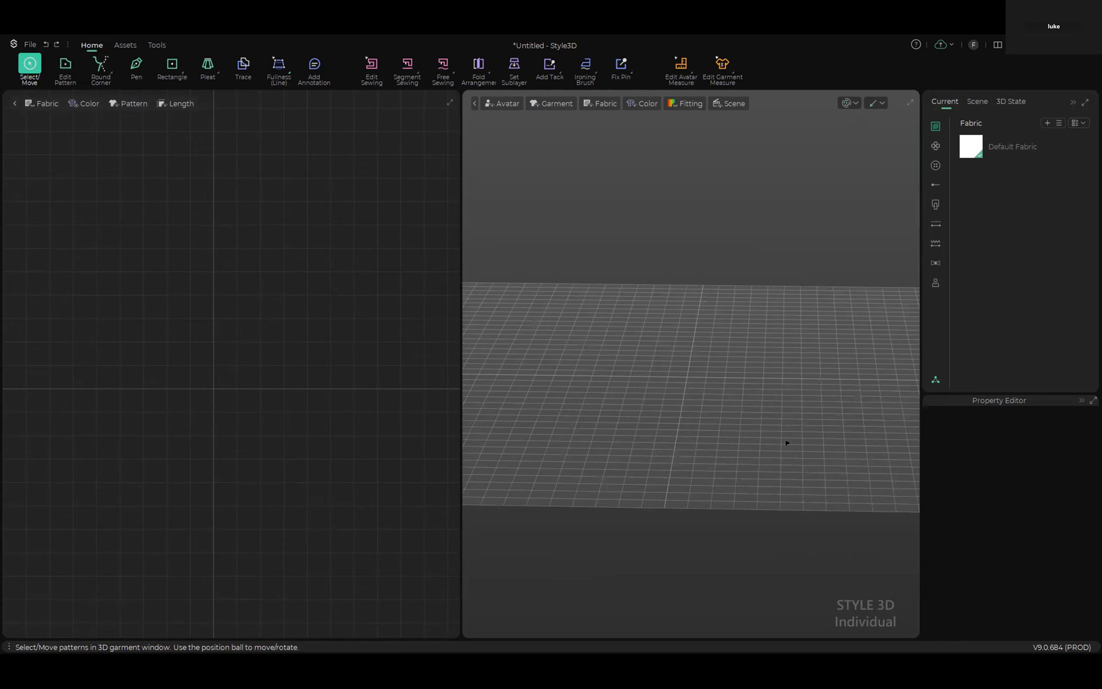
right_click_drag(855, 433, 646, 404)
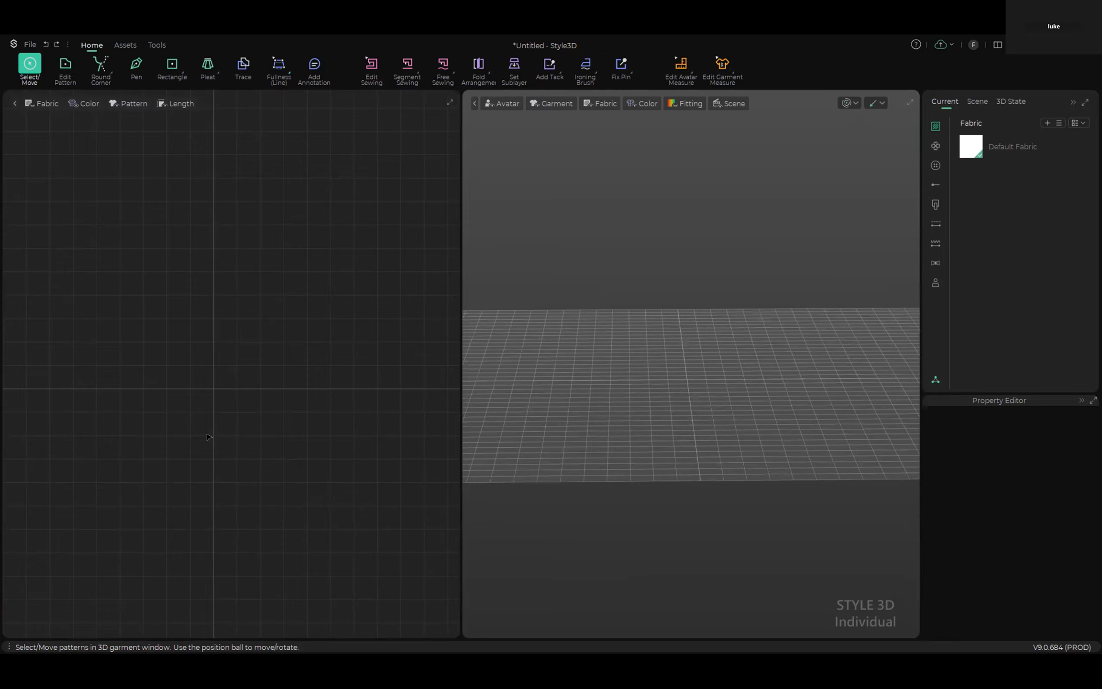
Step: Draw a wide rectangular pattern piece above the horizontal axis, about twice as wide as it is high
scroll(196, 451, "up", 4)
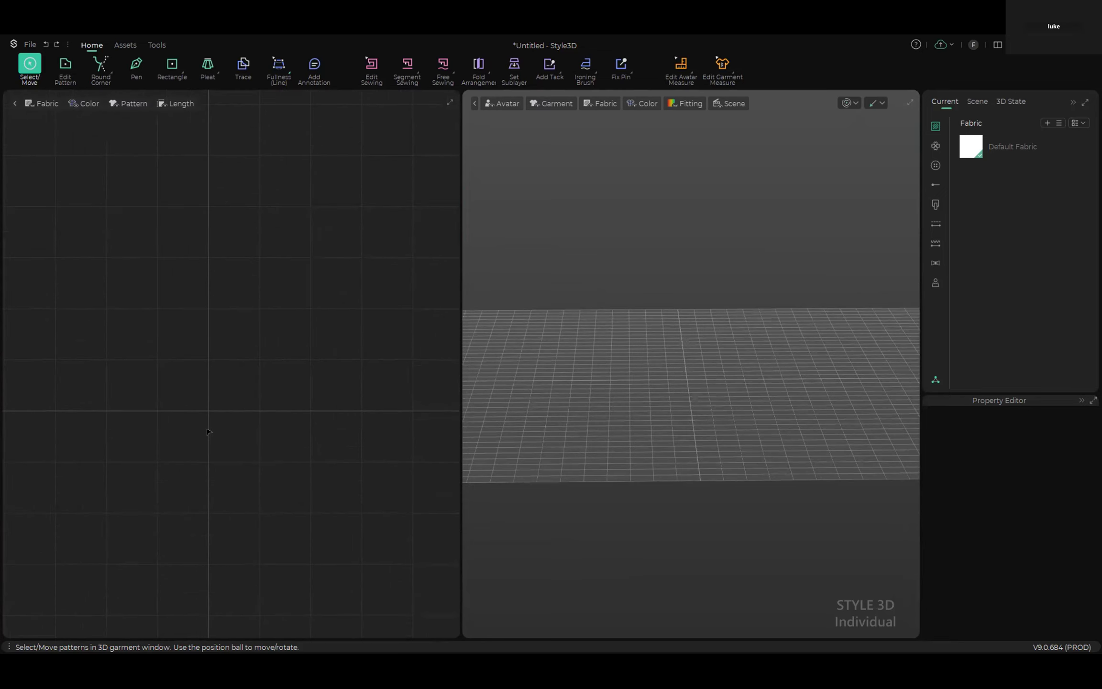
scroll(207, 434, "down", 2)
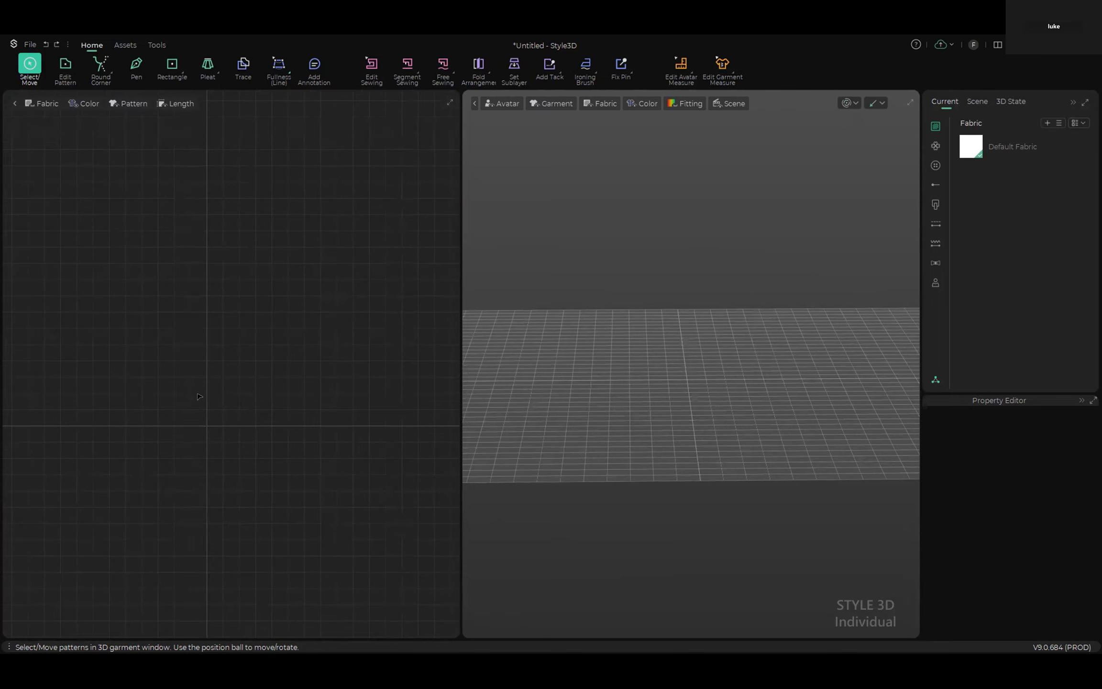
key("s")
mouse_move(142, 325)
left_mouse_down()
mouse_move(271, 401)
mouse_move(299, 402)
left_mouse_up()
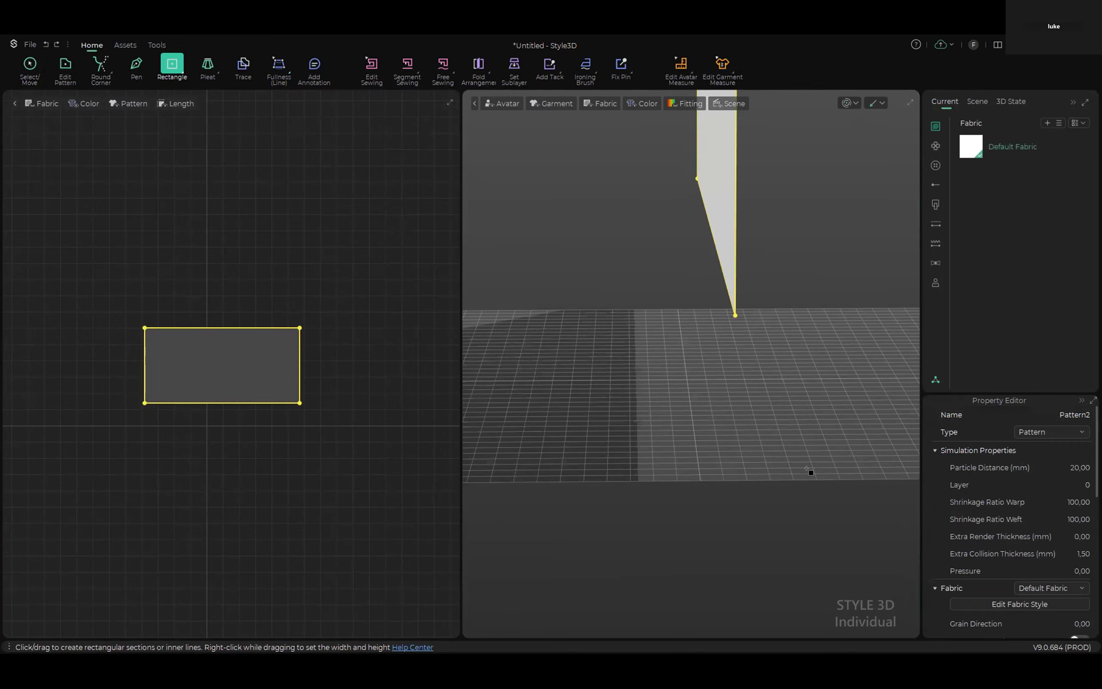
right_click_drag(835, 471, 700, 442)
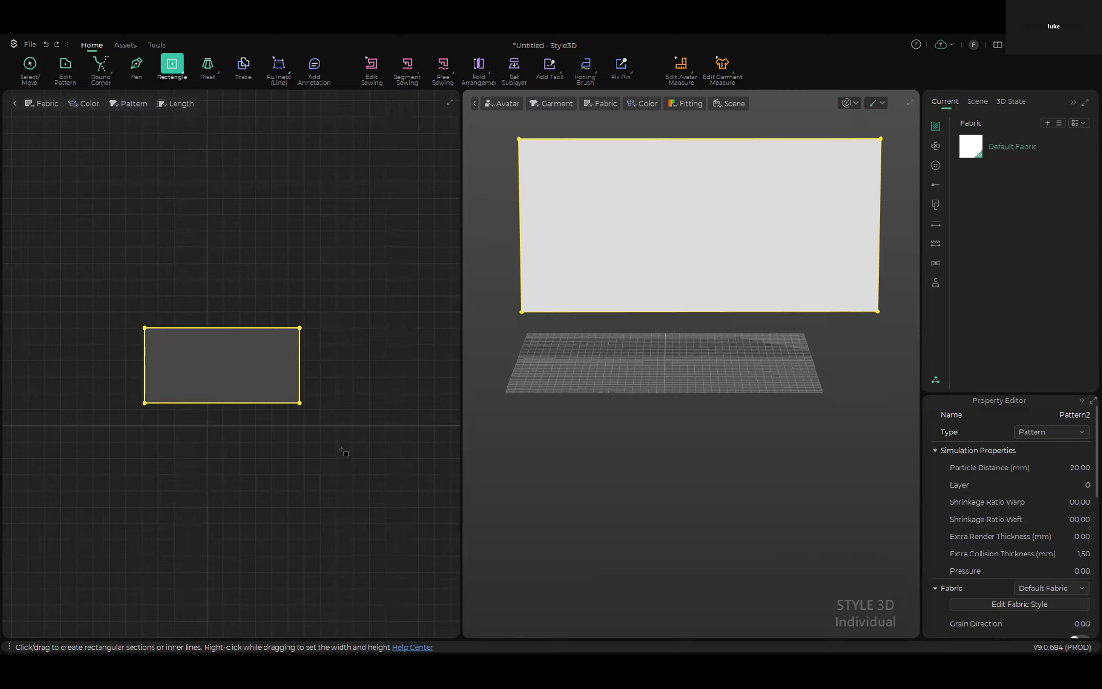
left_click_drag(256, 366, 248, 351)
right_click(249, 351)
left_click(622, 382)
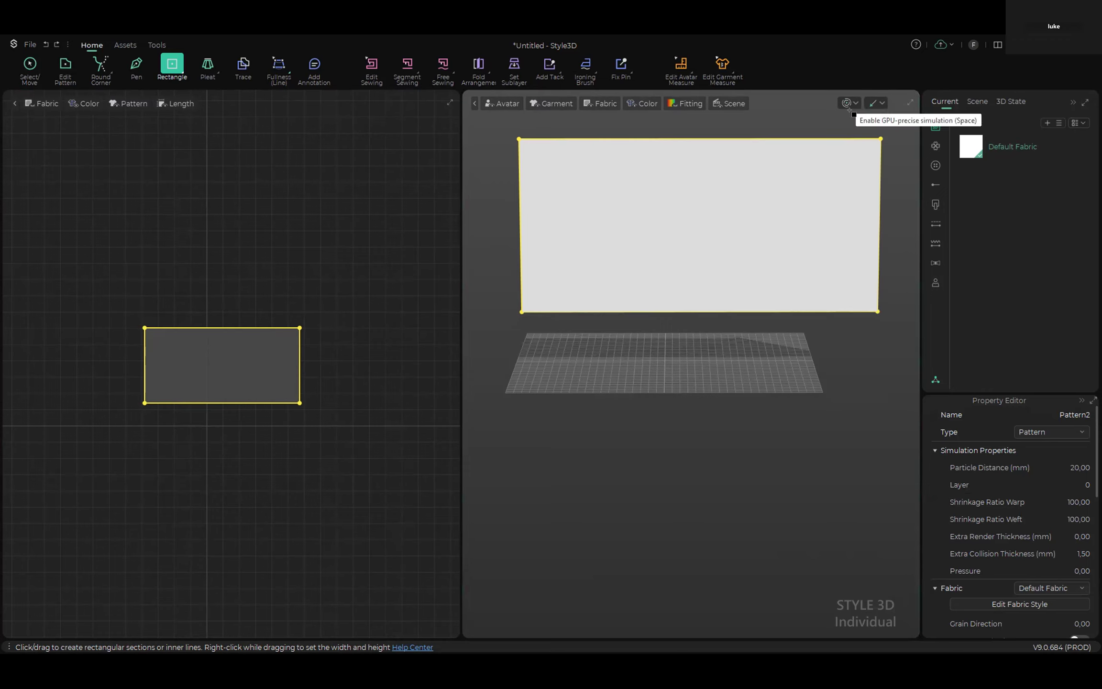
Step: Leave the Rectangle tool and delete the wide rectangular pattern piece
key("Escape")
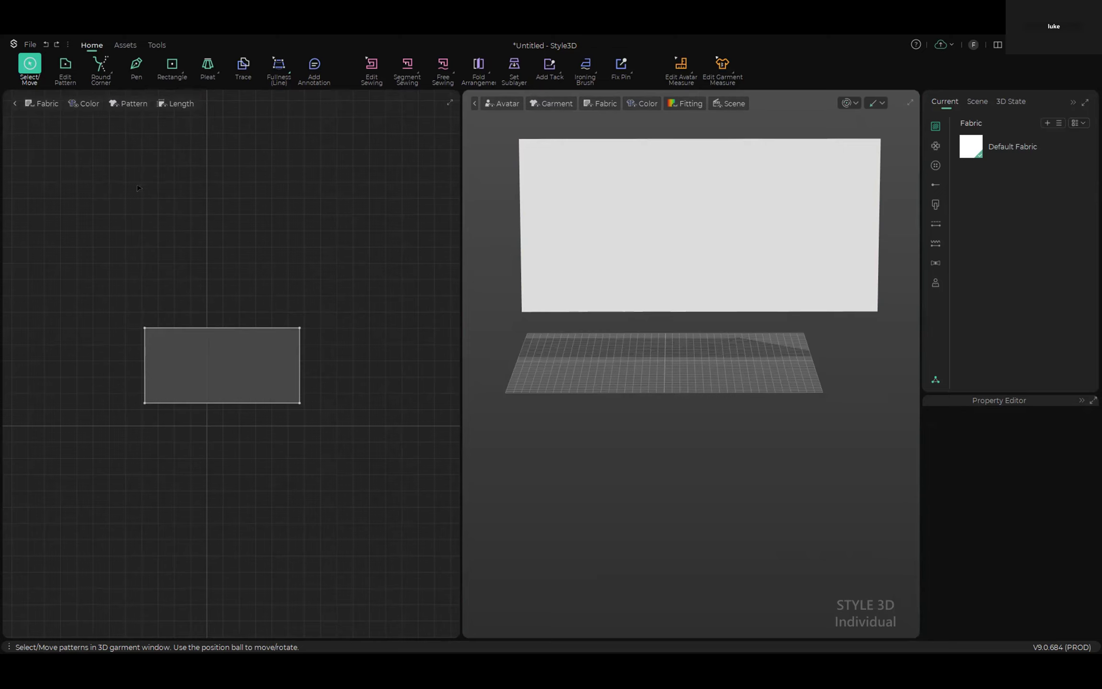
left_click(262, 400)
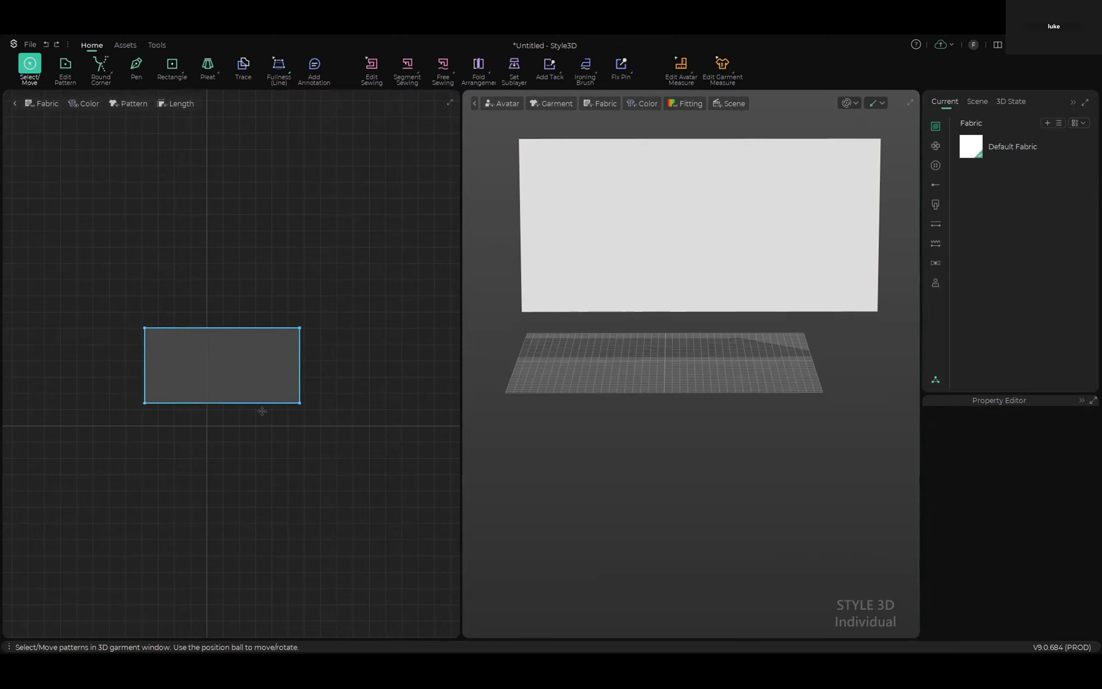
scroll(243, 357, "up", 2)
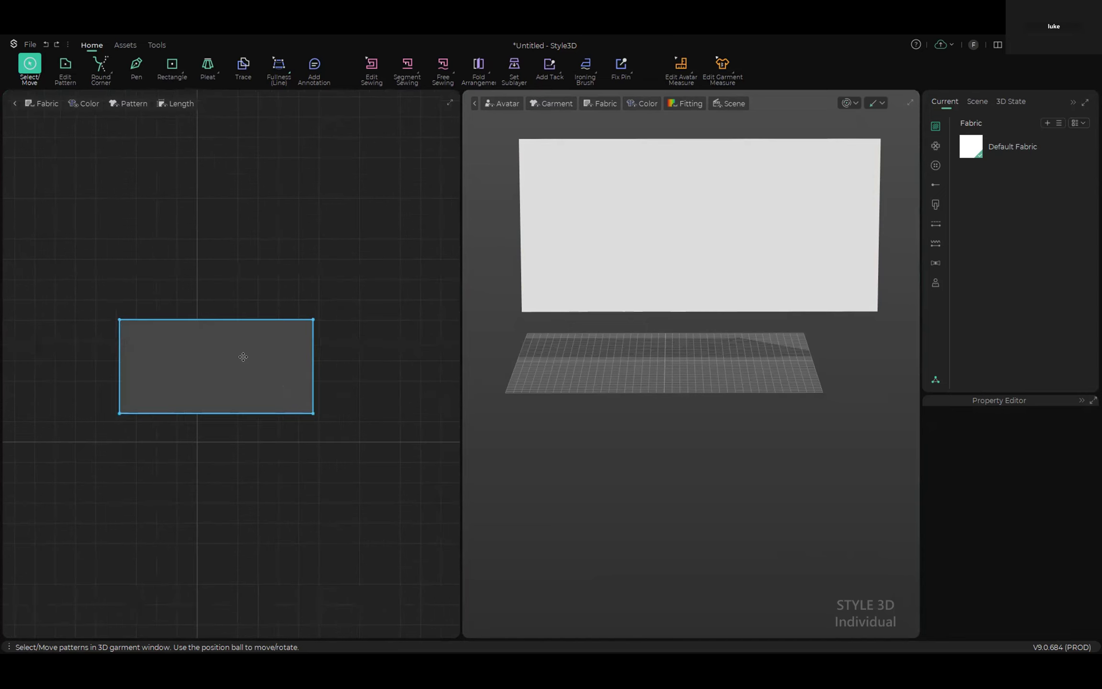
left_click(671, 320)
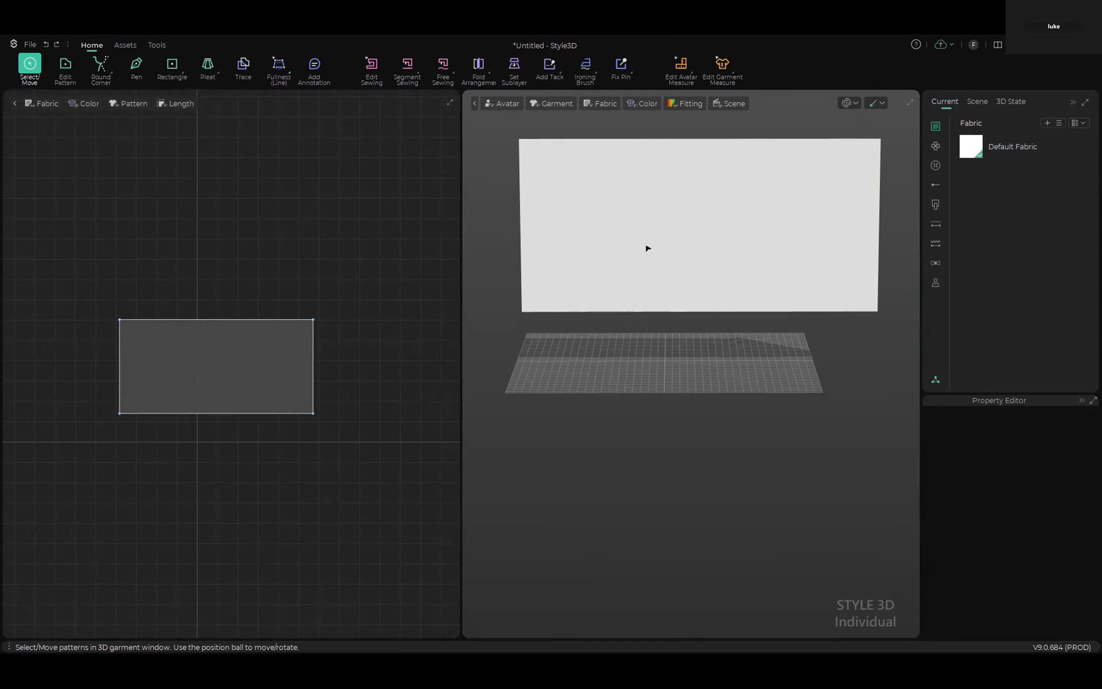
left_click(655, 201)
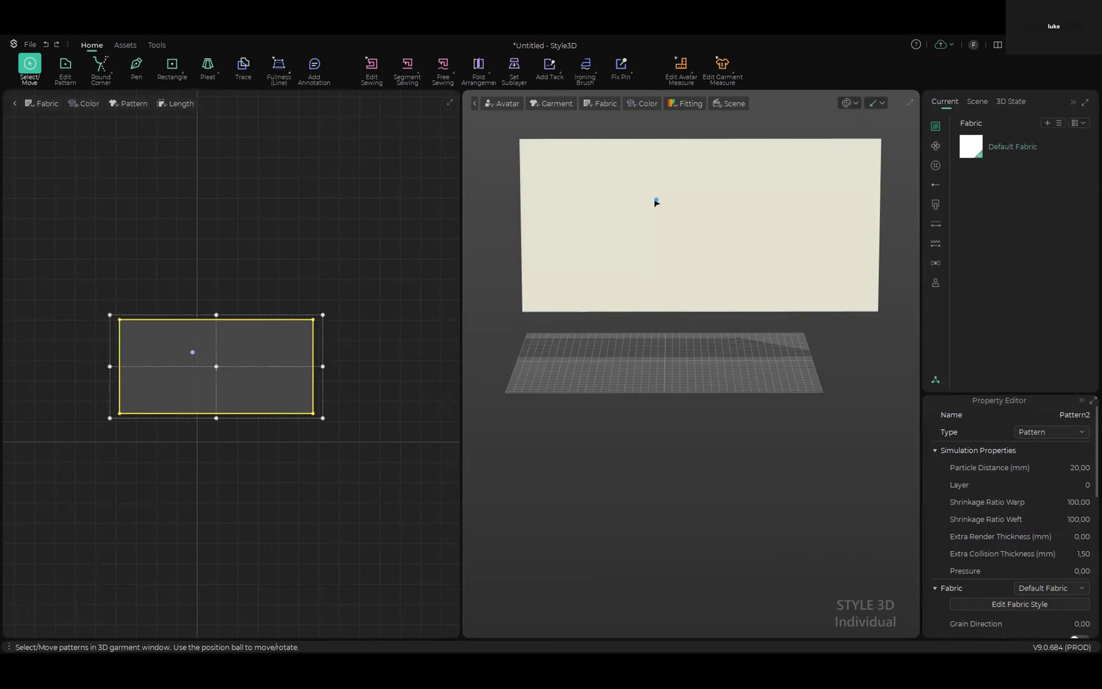
key("Delete")
Step: Draw a small rectangular pattern piece above the horizontal axis, straddling the vertical axis
scroll(180, 409, "up", 1)
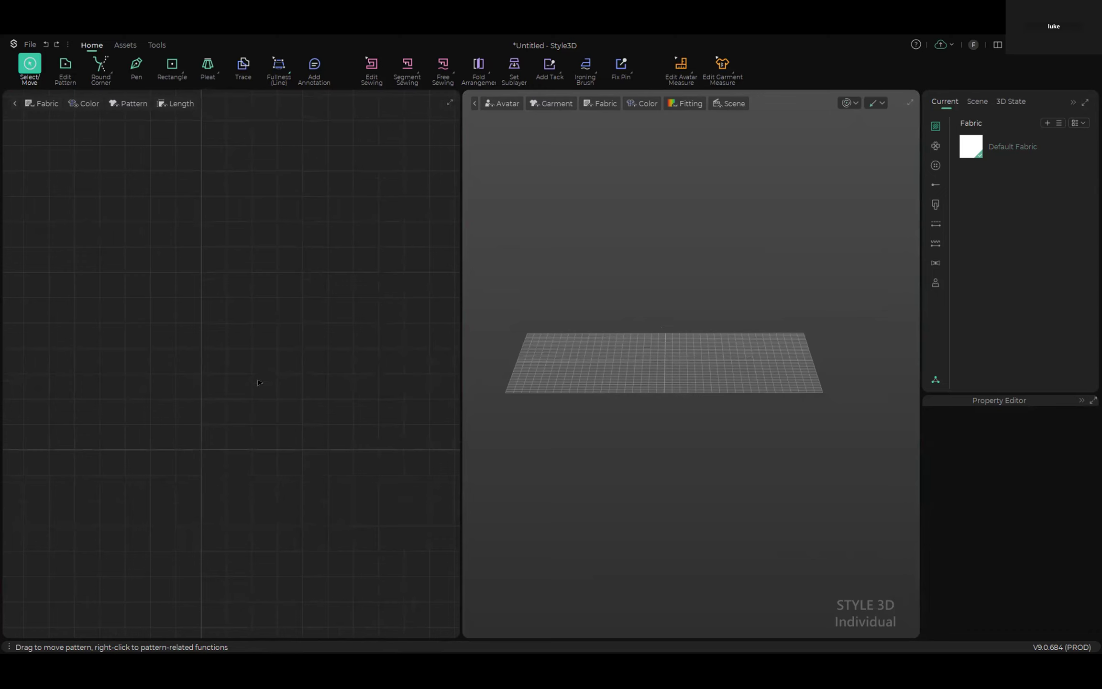
key("s")
left_click_drag(182, 399, 215, 425)
scroll(213, 424, "up", 3)
middle_click_drag(207, 422, 217, 392)
scroll(259, 321, "down", 1)
scroll(620, 346, "up", 3)
scroll(218, 350, "up", 2)
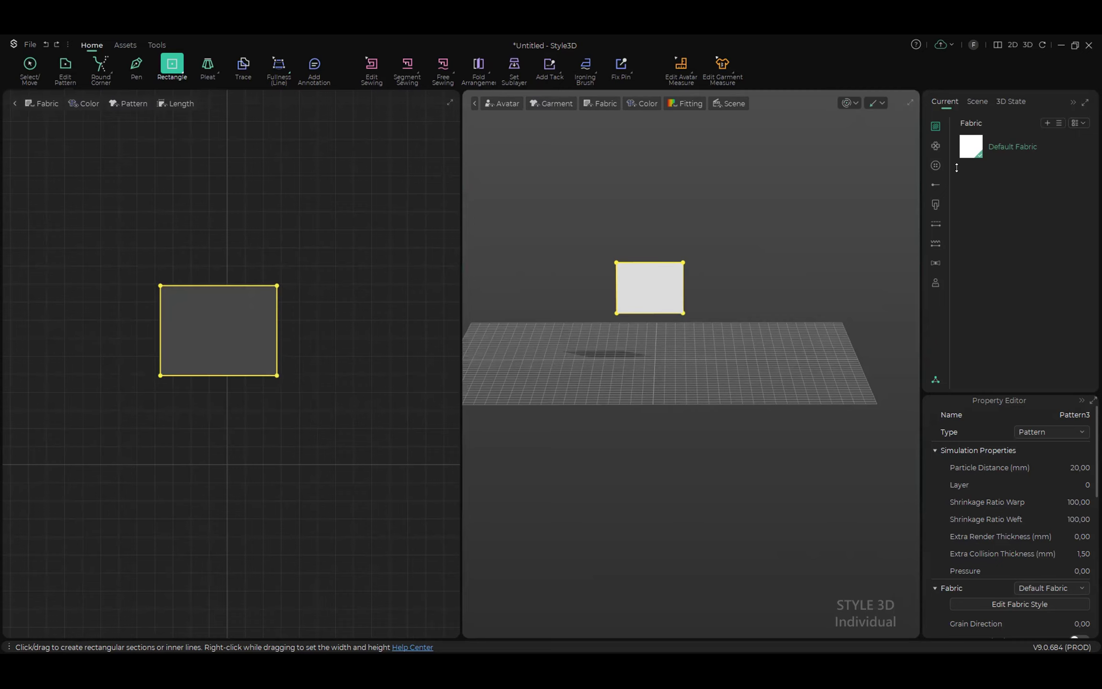
Step: Replace the default fabric with 100% cotton from the resource library's fabric collection and delete the duplicate 100% cotton entry
left_click(996, 160)
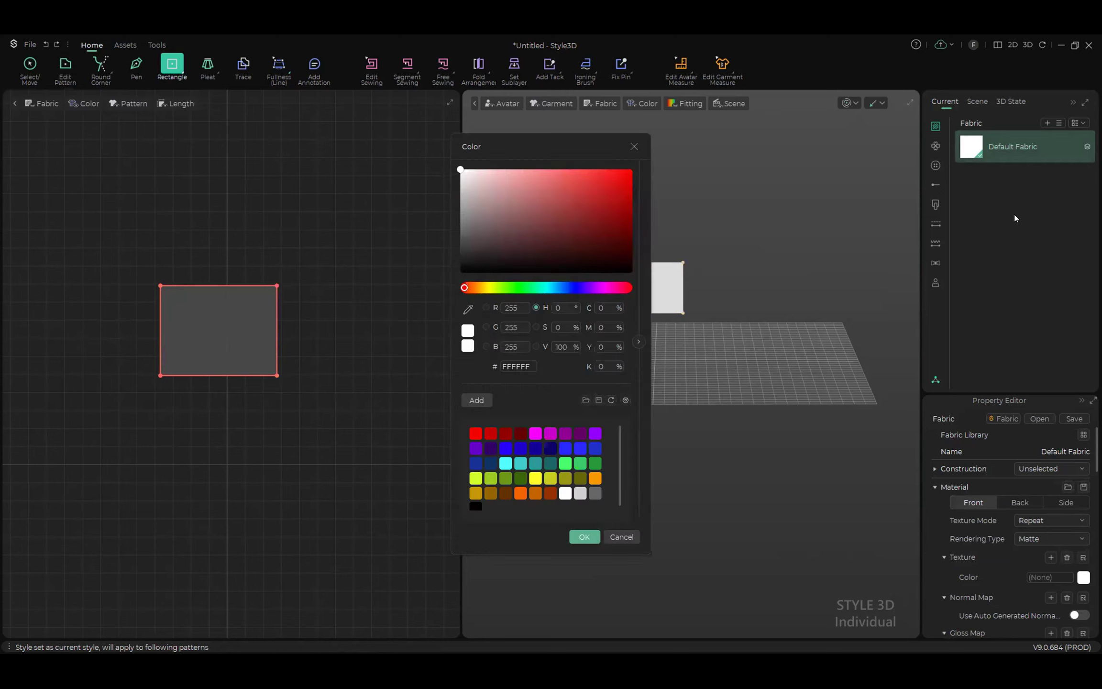
left_click(626, 536)
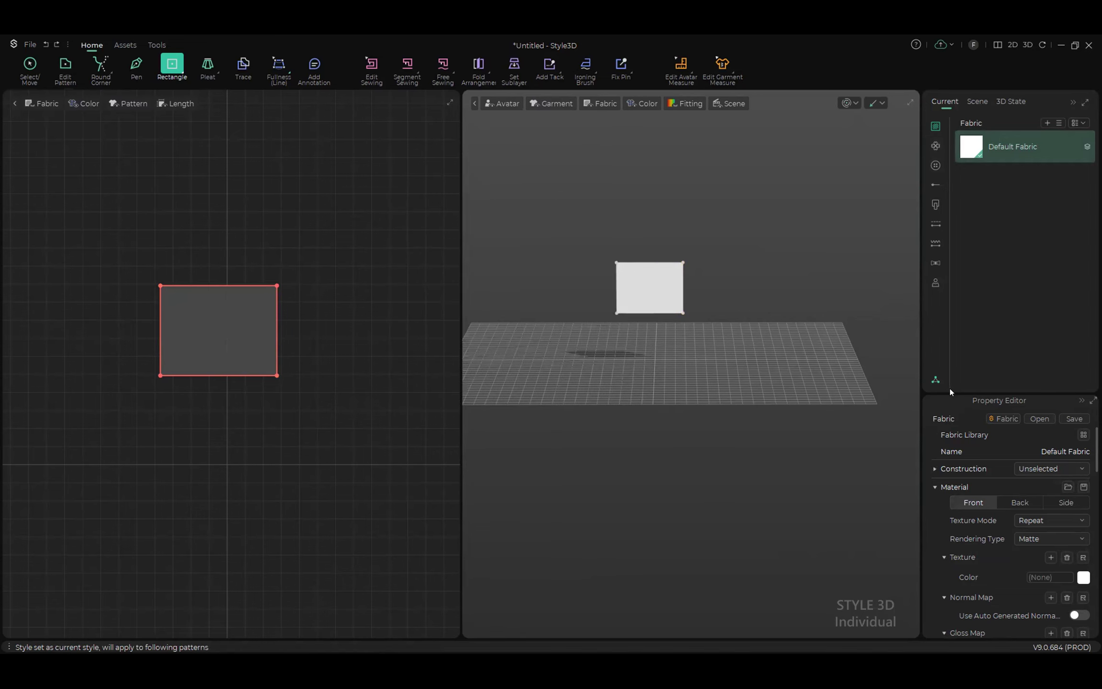
left_click(936, 380)
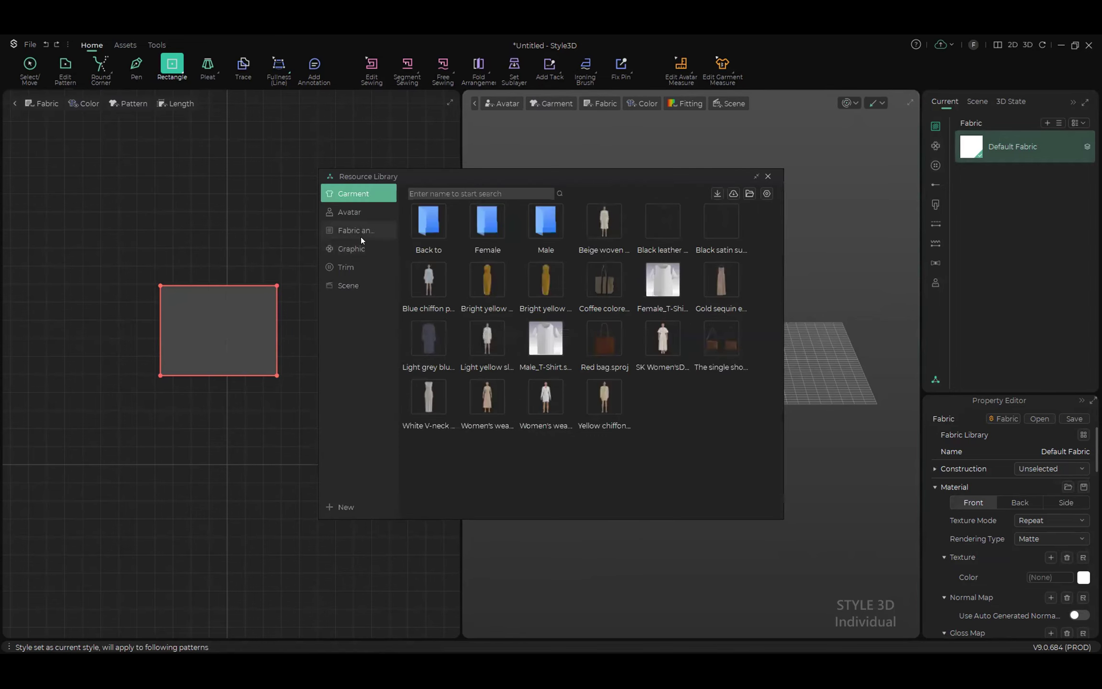
left_click(352, 230)
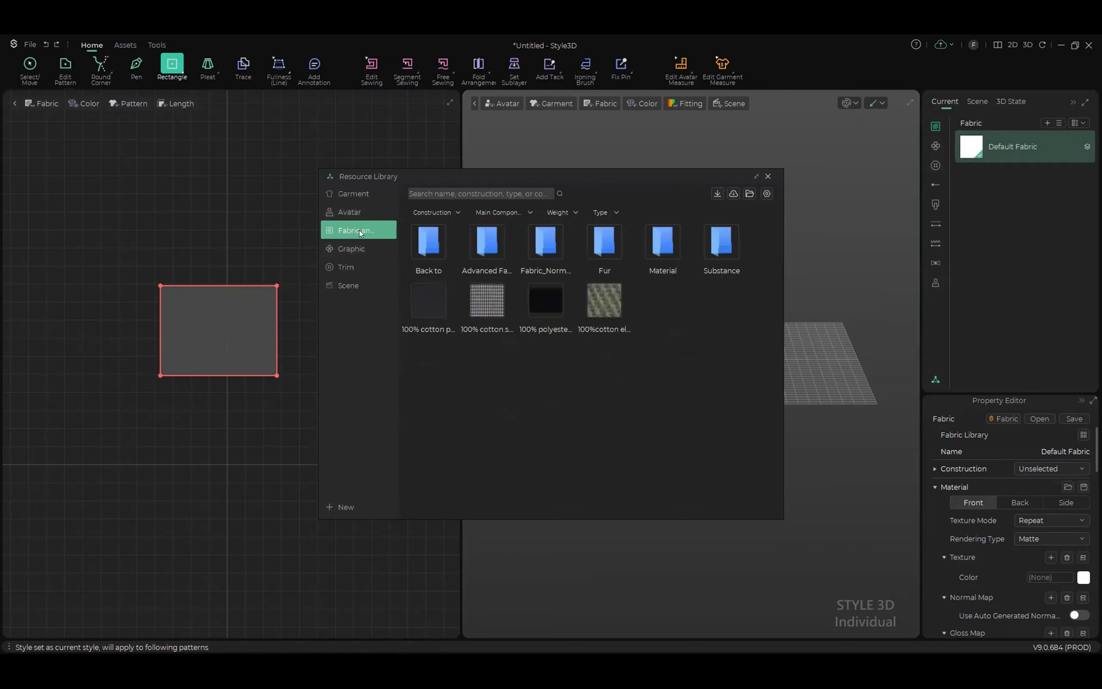
left_click(480, 296)
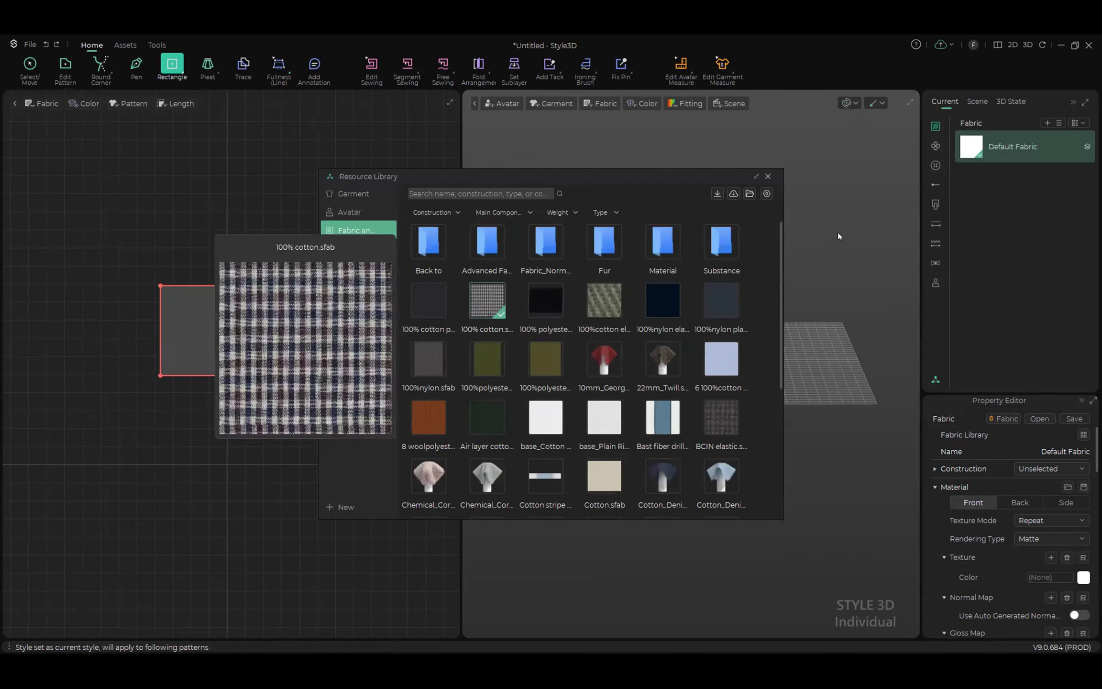
double_click(492, 300)
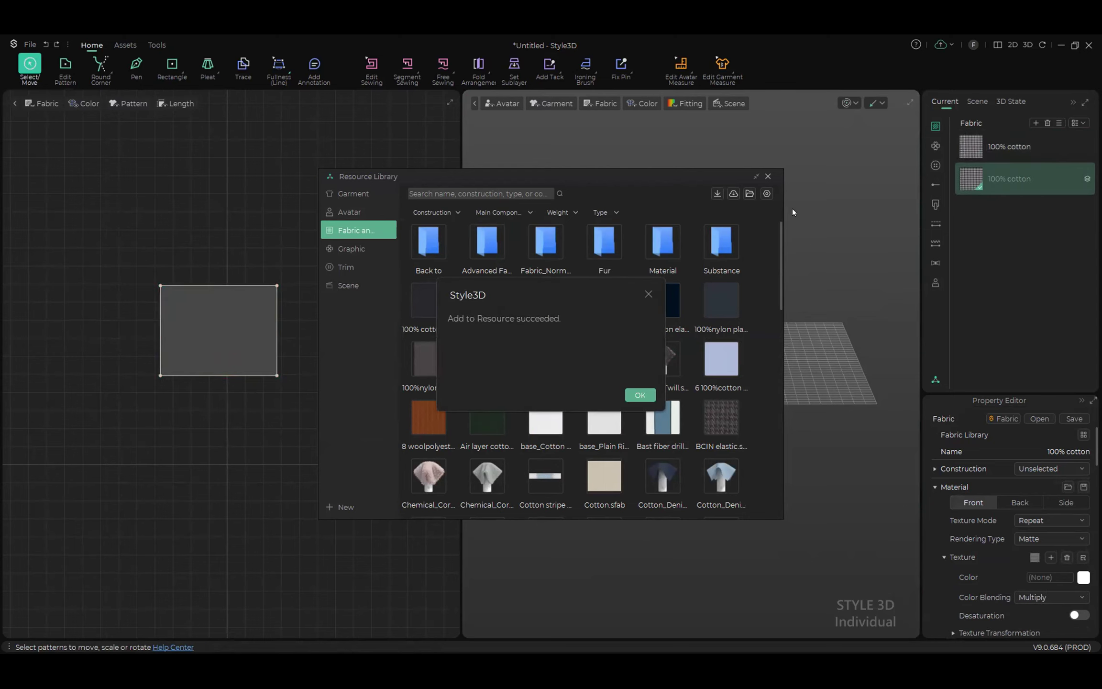
left_click(639, 393)
left_click(767, 176)
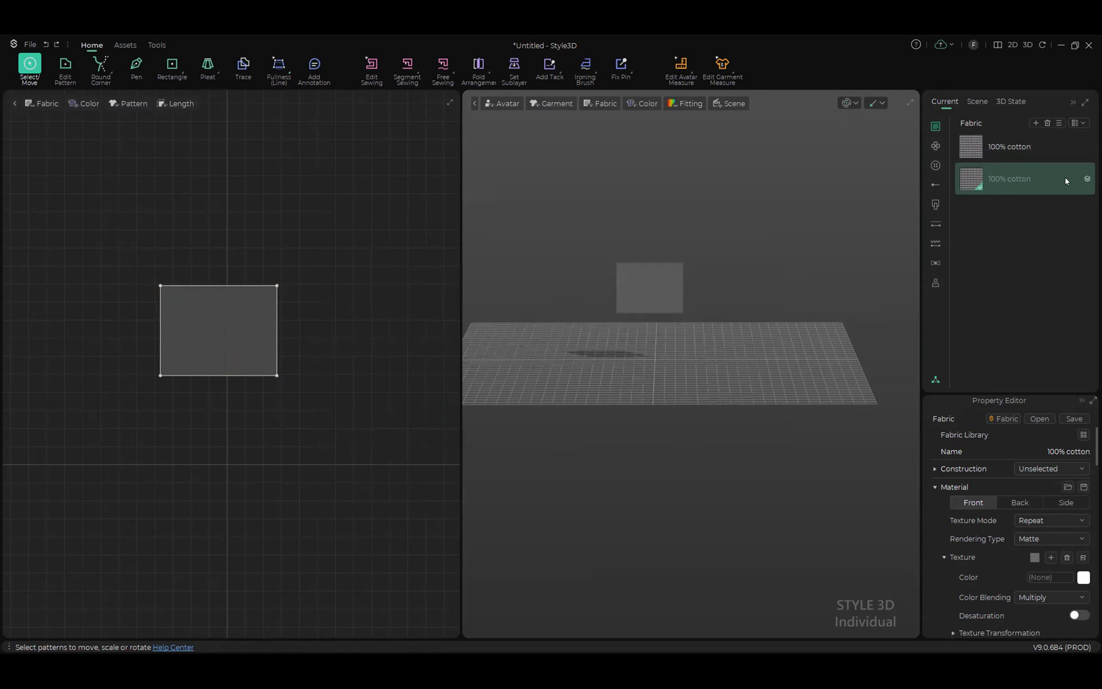
left_click(1047, 123)
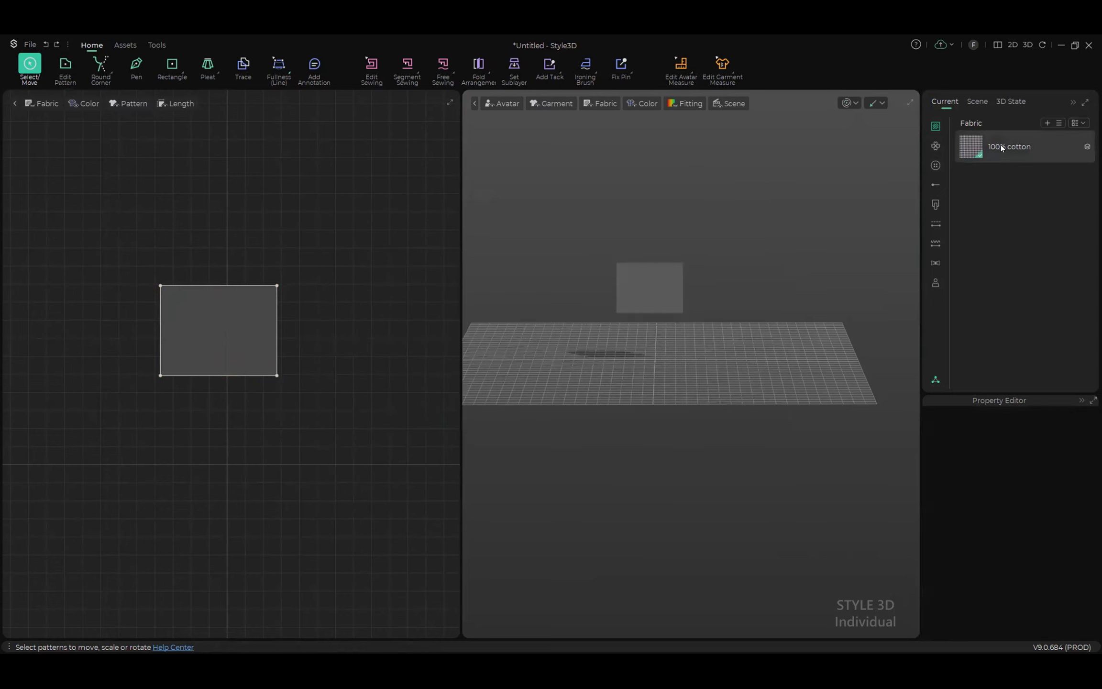
Step: Examine the 100% cotton weave on the rectangular pattern piece up close in the 2D and 3D views
scroll(194, 340, "up", 5)
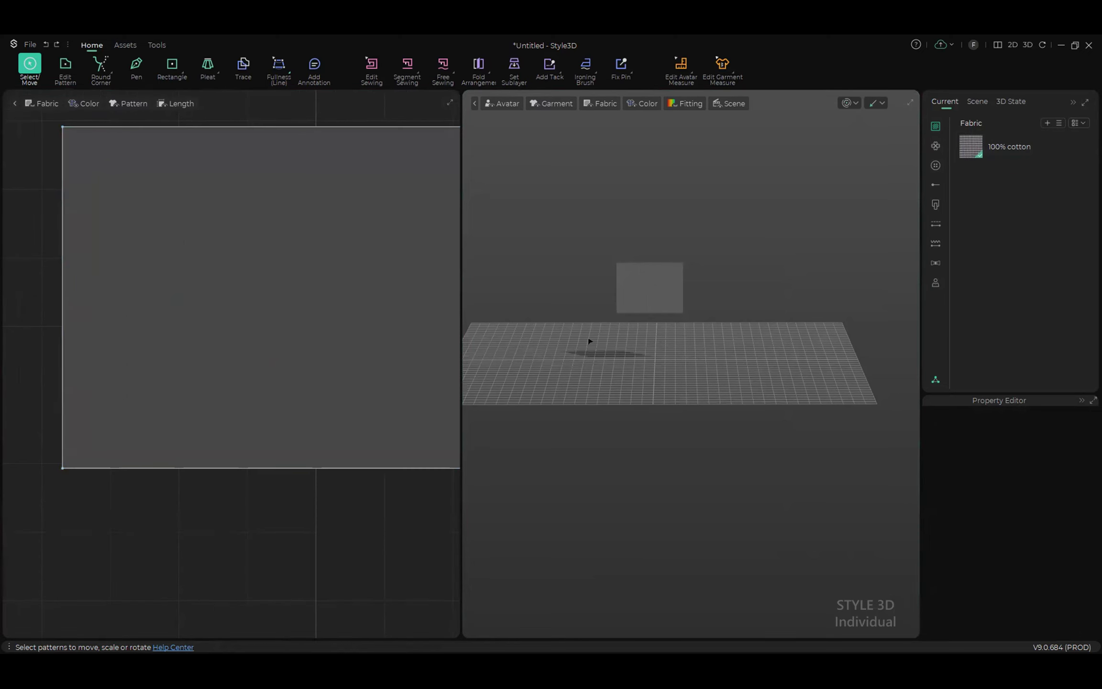
scroll(661, 263, "up", 4)
middle_click_drag(246, 309, 147, 416)
scroll(199, 365, "down", 4)
middle_click_drag(256, 338, 327, 243)
scroll(307, 289, "up", 3)
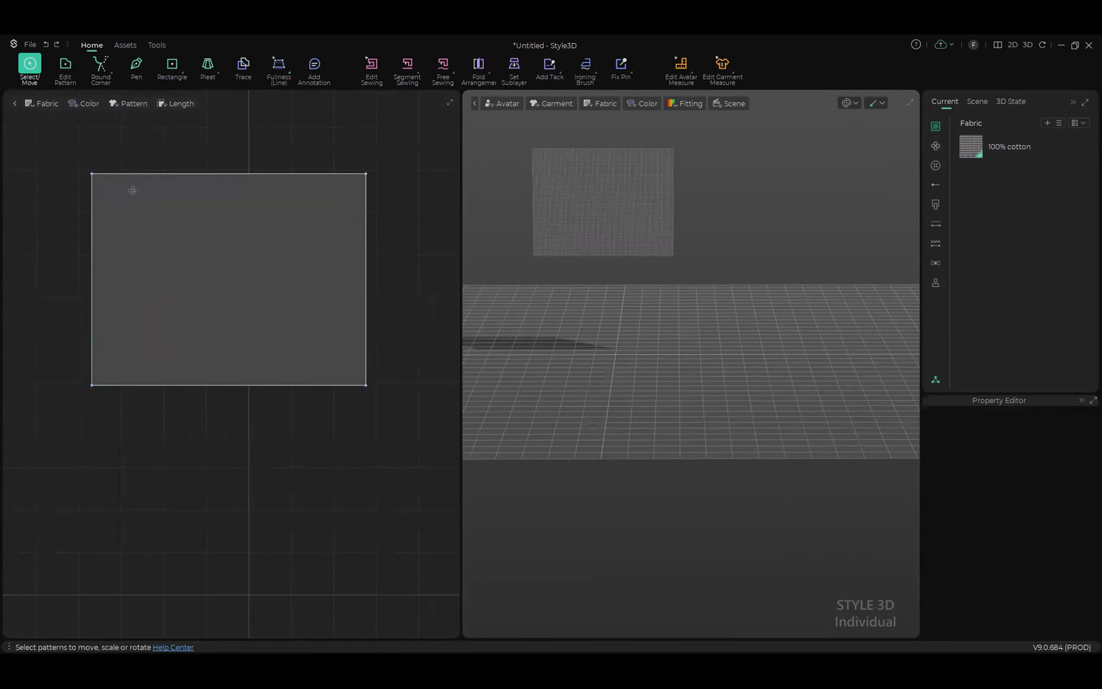
scroll(607, 222, "up", 2)
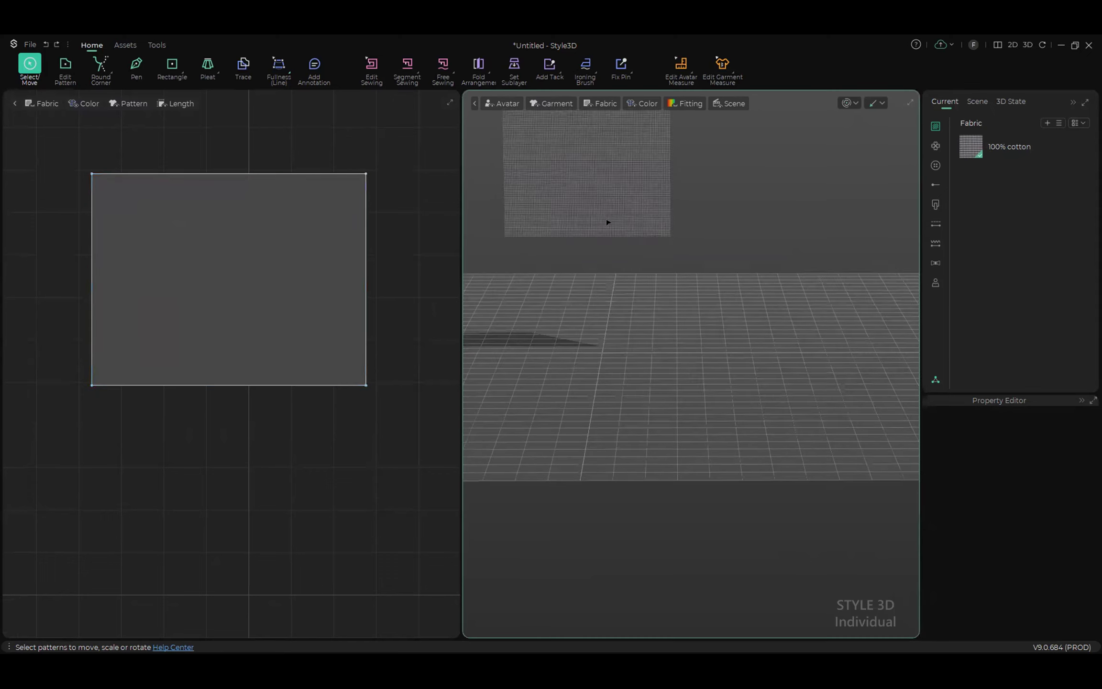
middle_click_drag(627, 244, 690, 283)
scroll(672, 269, "up", 2)
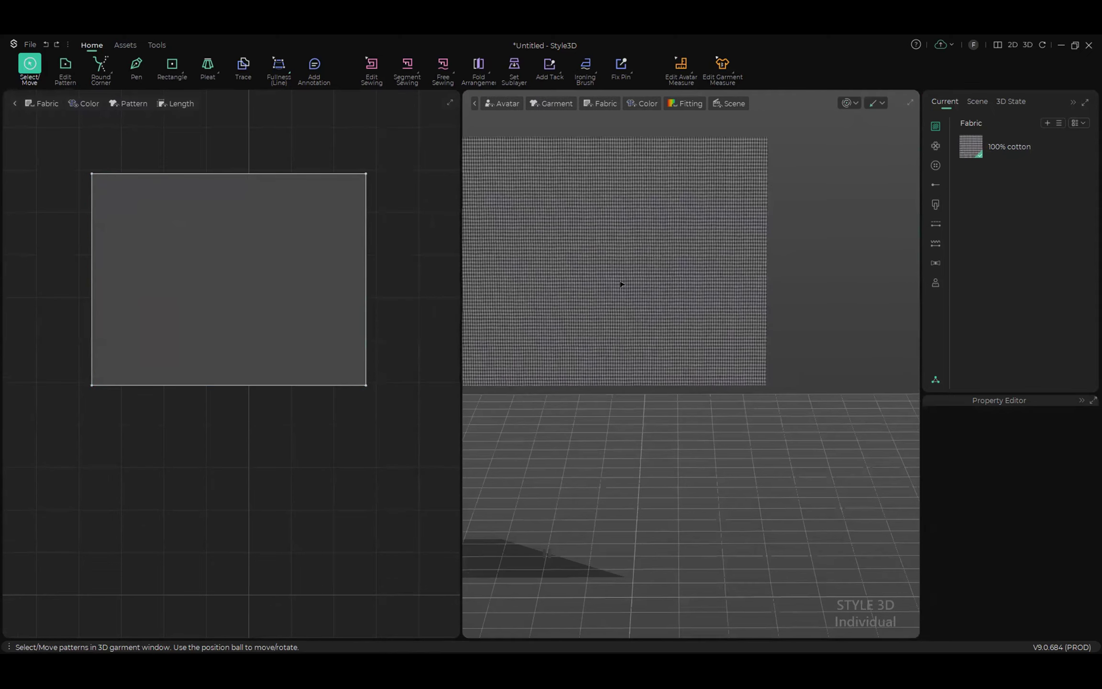
scroll(581, 306, "down", 1)
middle_click_drag(588, 305, 667, 325)
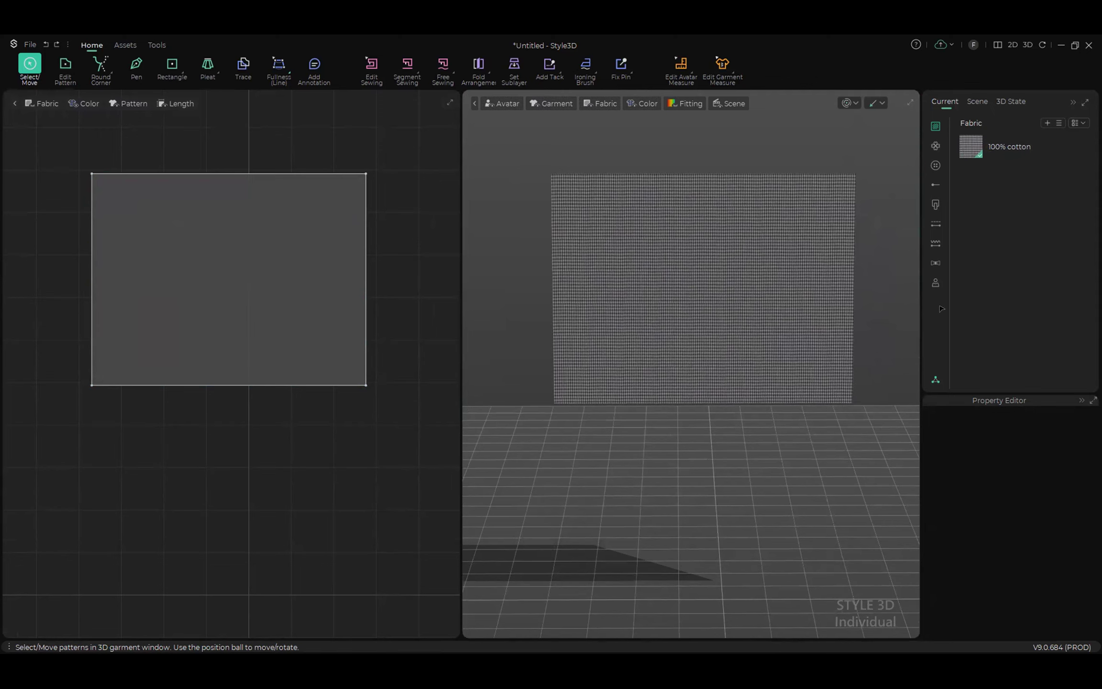
Step: Move the rectangular pattern piece slightly down toward the horizontal axis in the 2D view and deselect it
left_click_drag(248, 287, 256, 337)
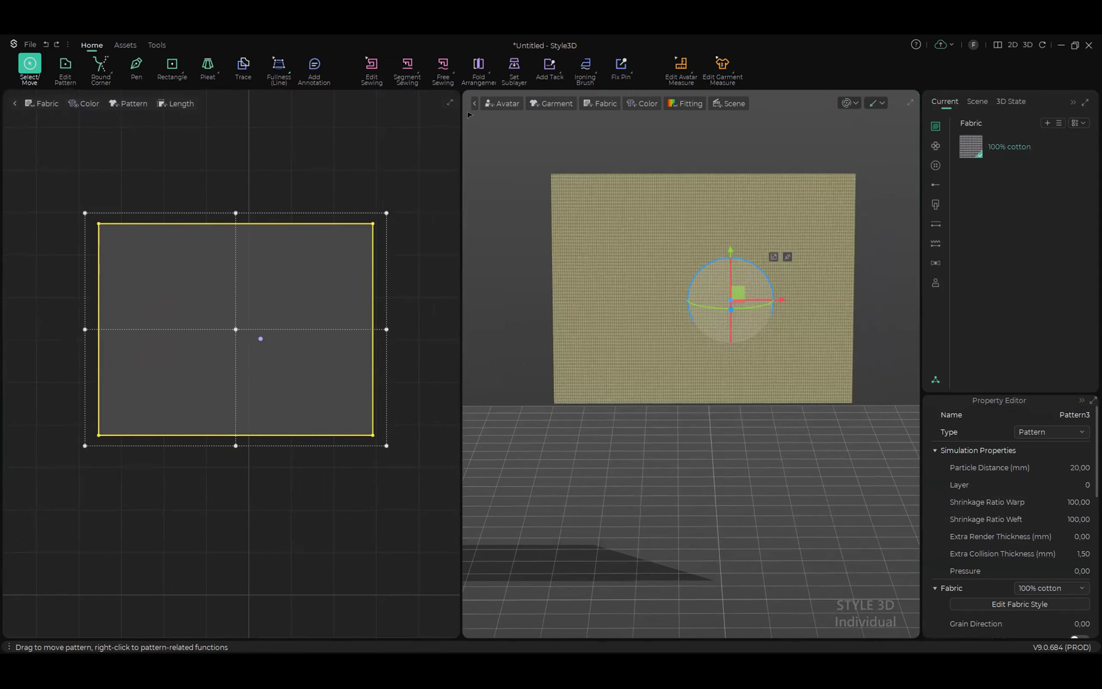
left_click(492, 330)
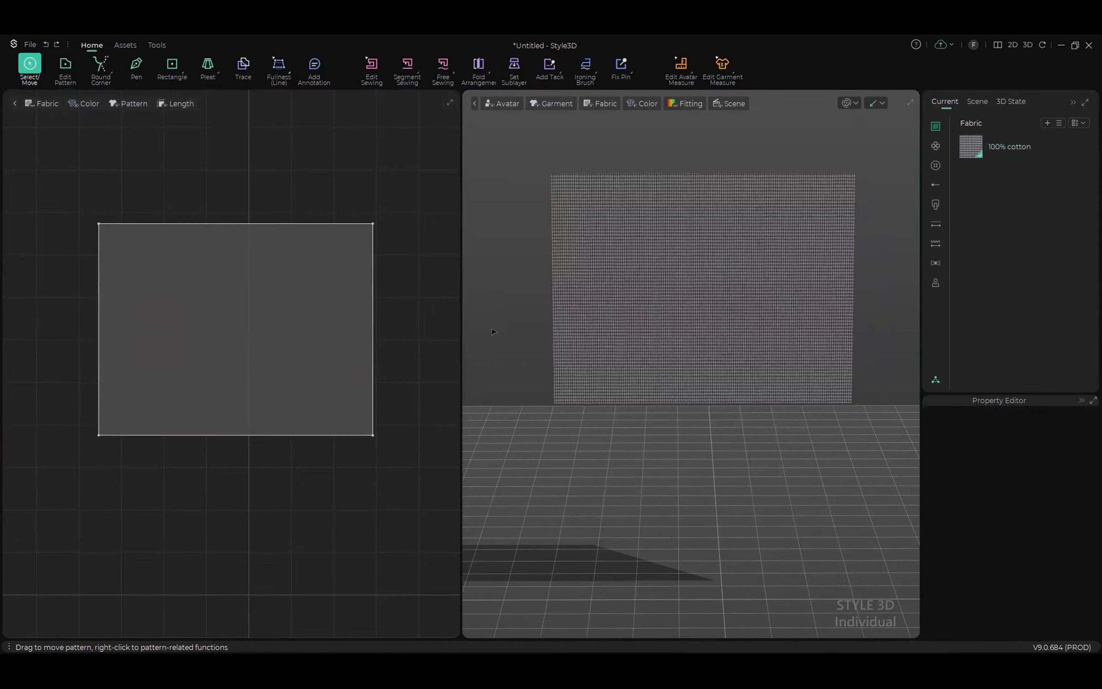
left_click(666, 267)
left_click(899, 218)
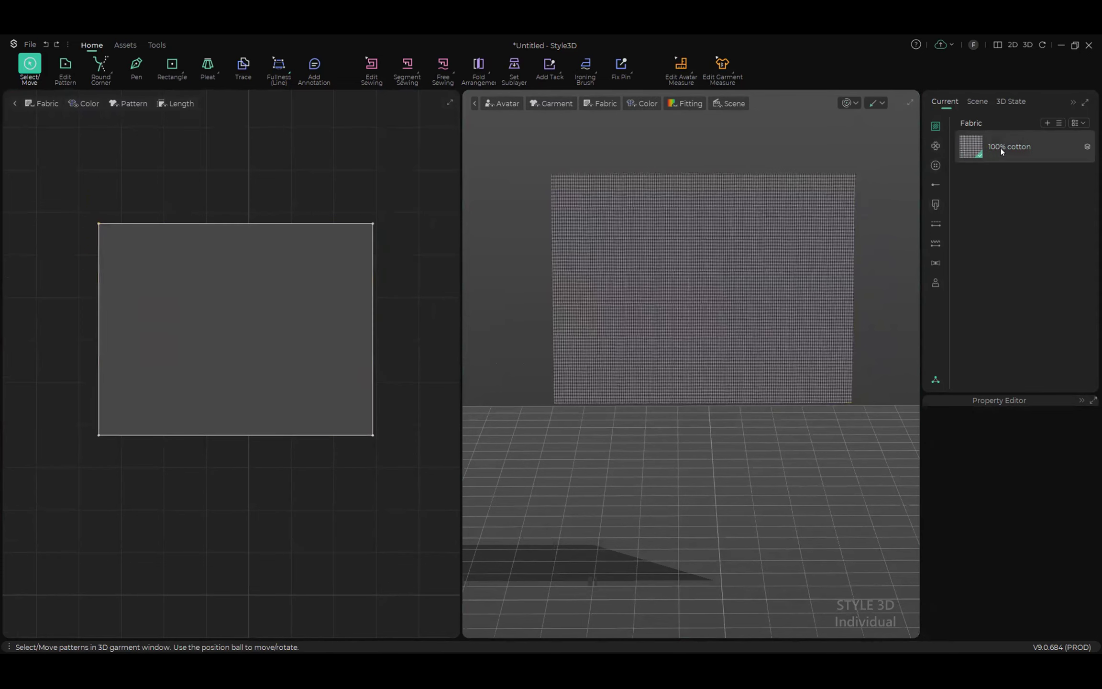
Step: Replace the 100% cotton fabric with 8 woolpolyester twill from the resource library and close the library
left_click(934, 382)
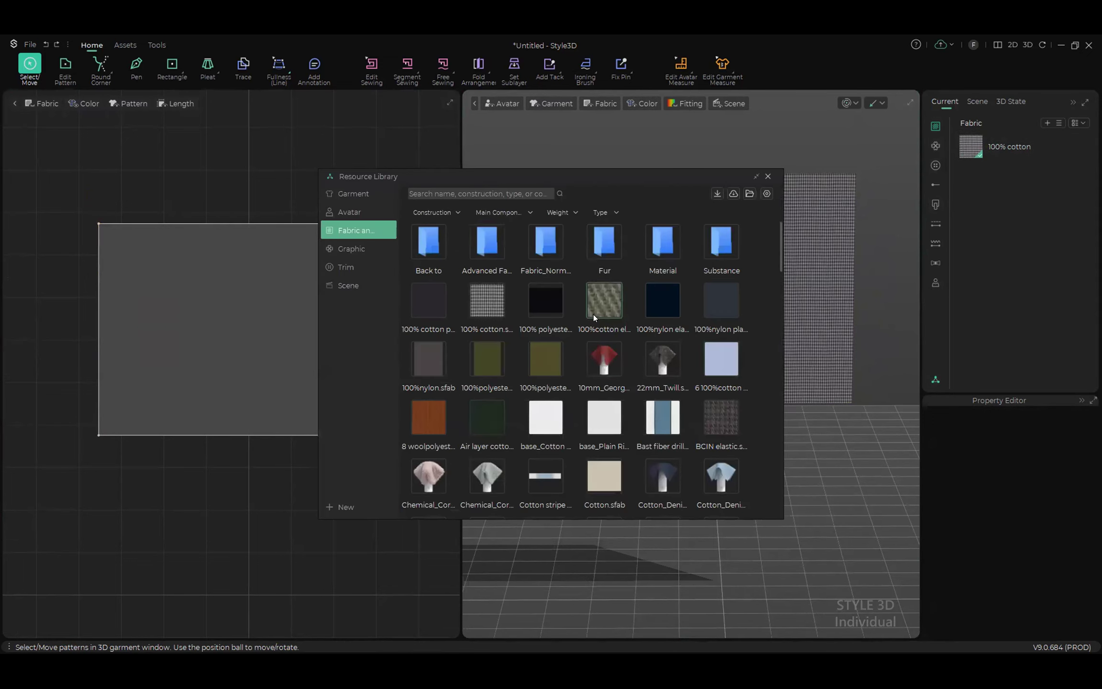
left_click_drag(418, 419, 970, 143)
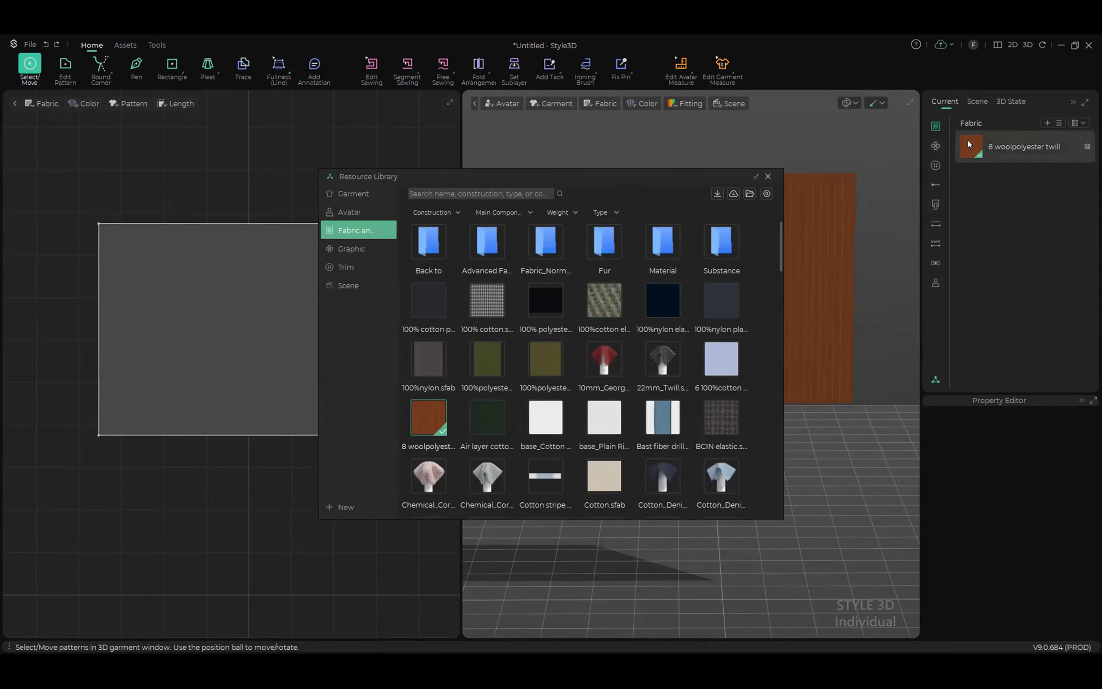
left_click(768, 178)
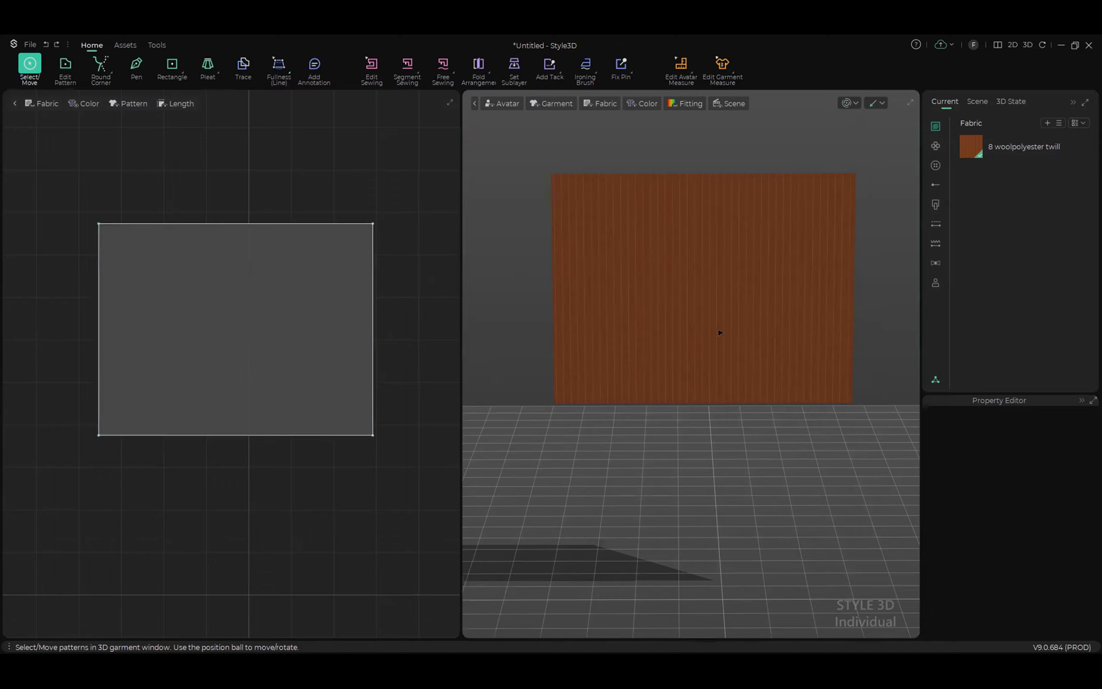
left_click(222, 302)
left_click(306, 197)
left_click(260, 285)
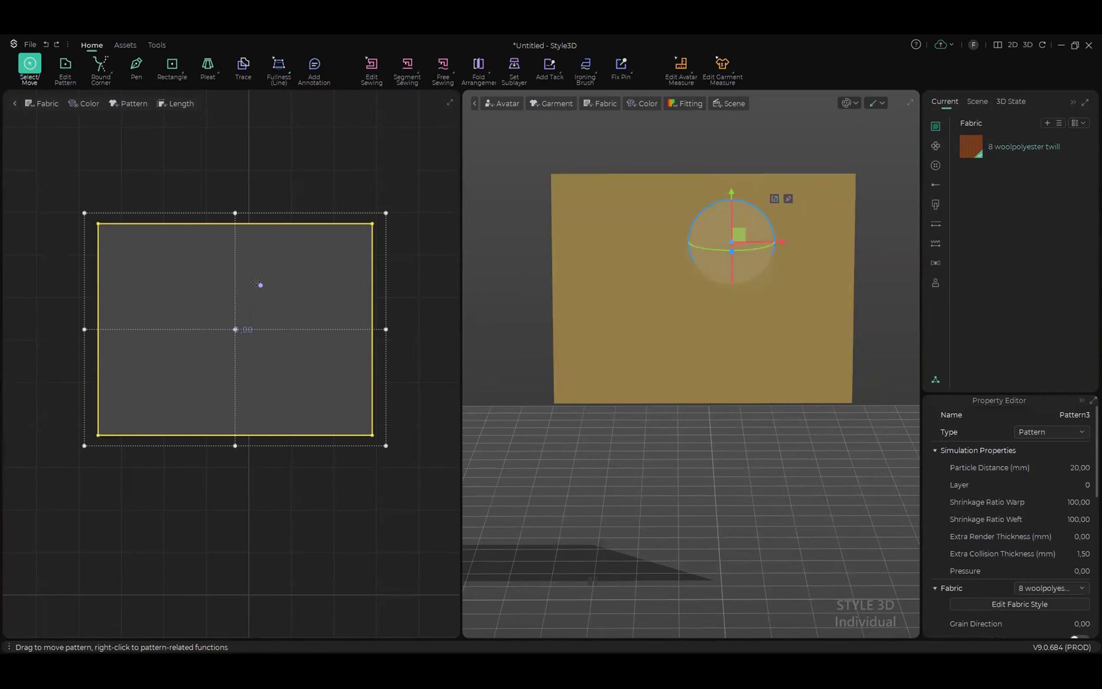
left_click(307, 199)
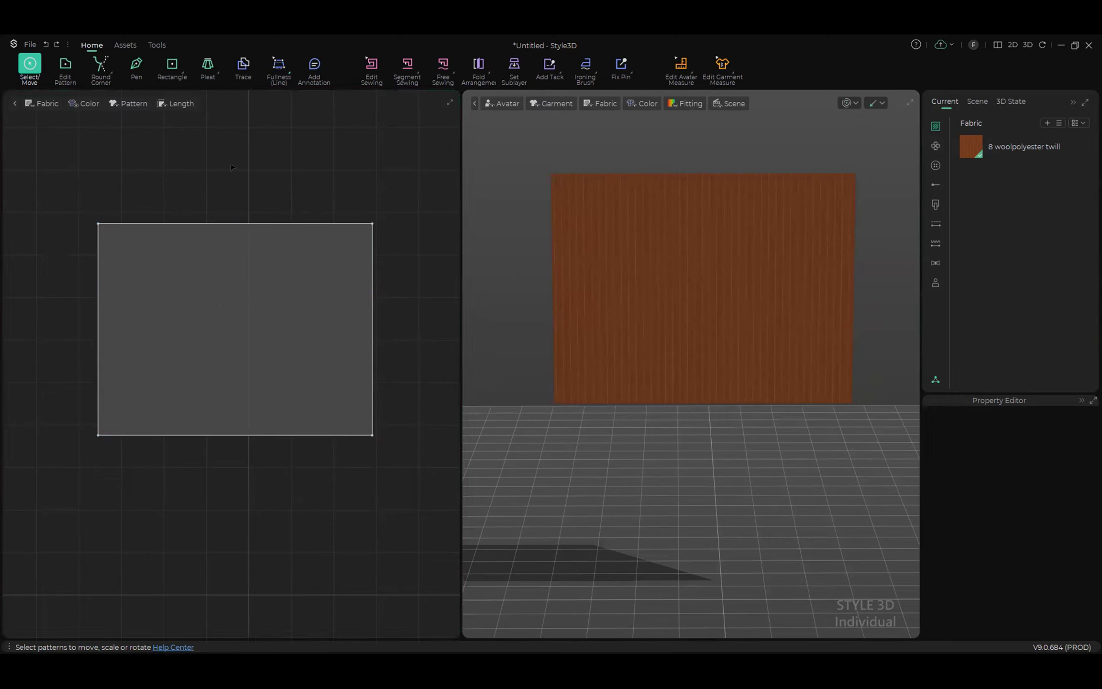
left_click(339, 369)
left_click(80, 151)
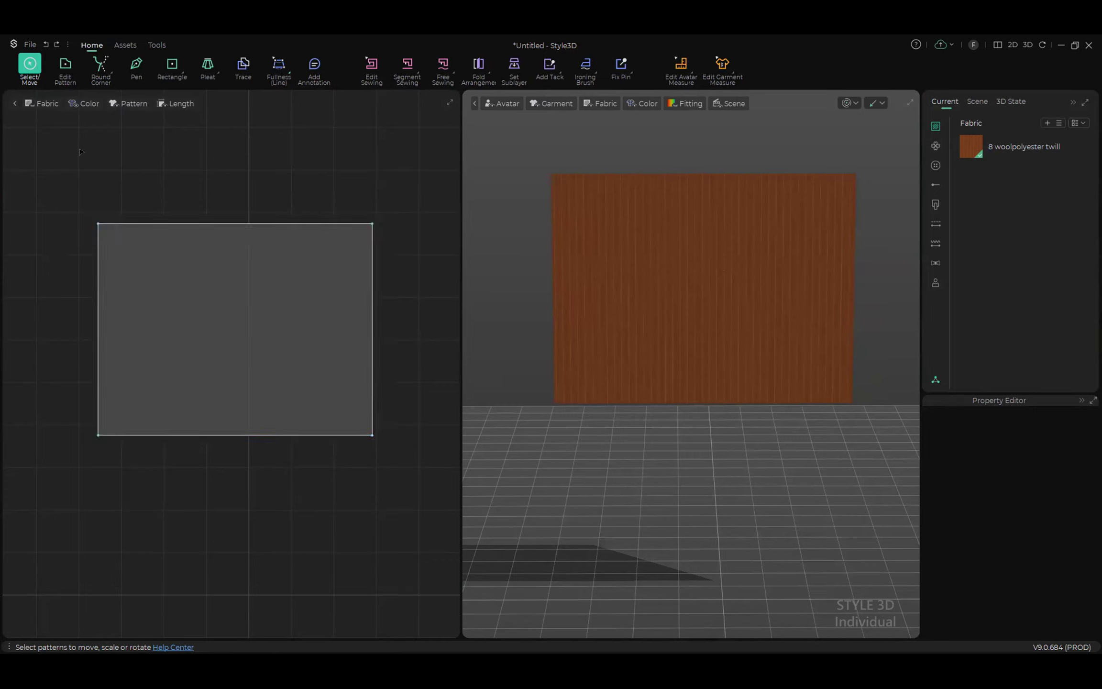
Step: Try the Mesh and Translucent Cloth fabric displays in the 2D view and leave only Textured Surface on
left_click(42, 104)
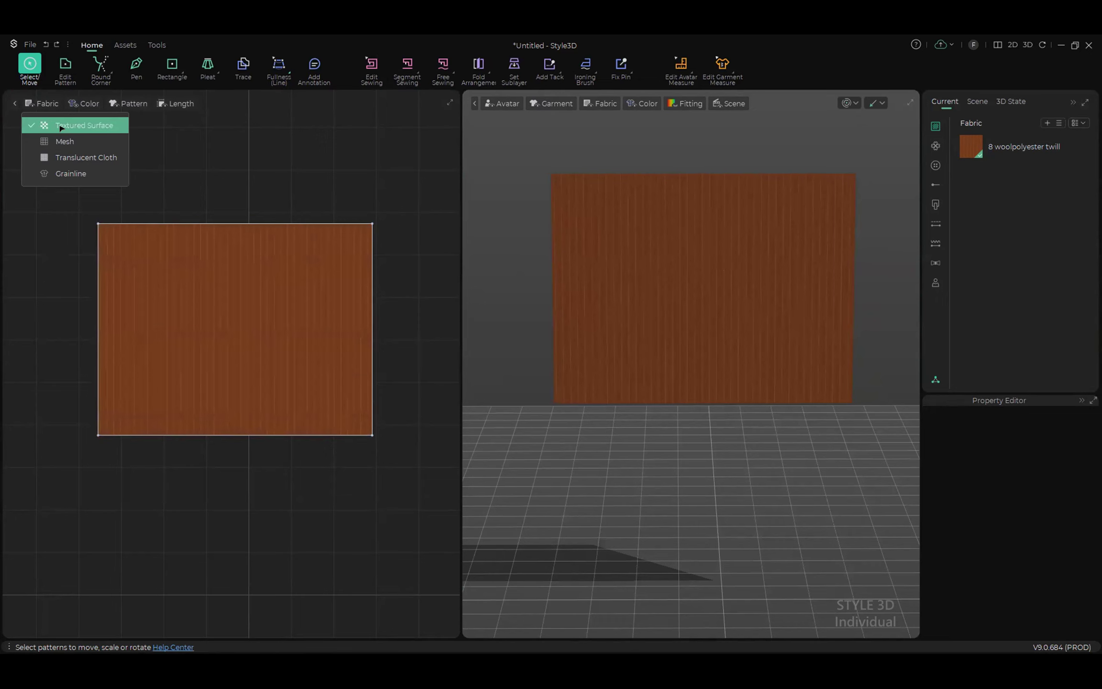
left_click(77, 157)
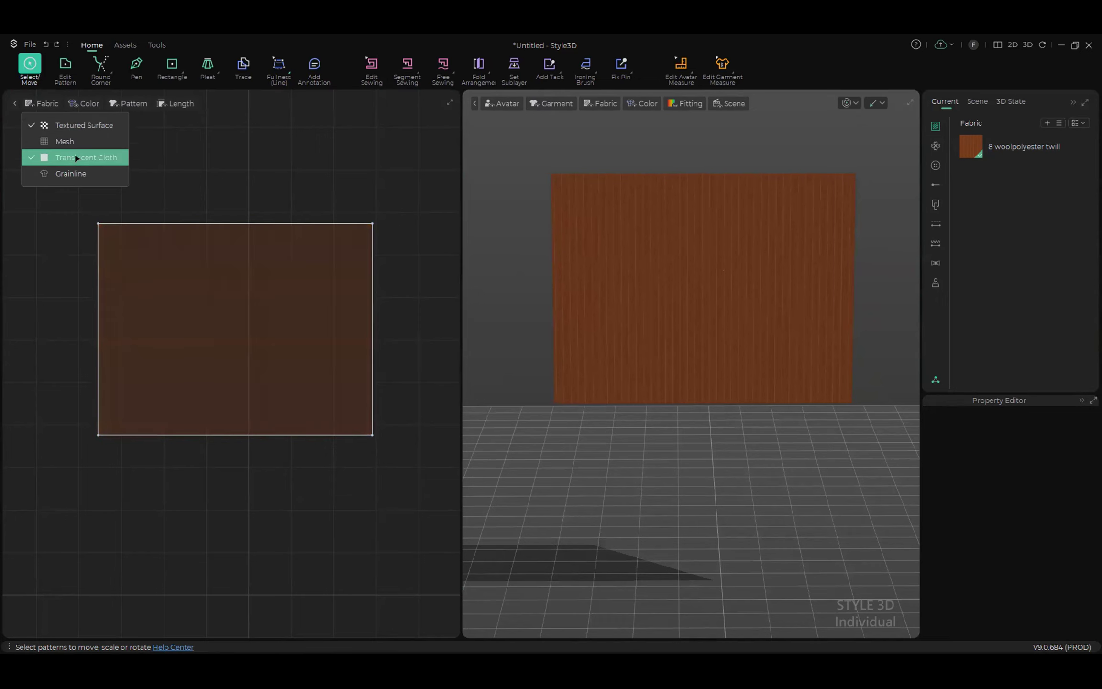
left_click(67, 144)
left_click(67, 126)
left_click(67, 141)
left_click(72, 158)
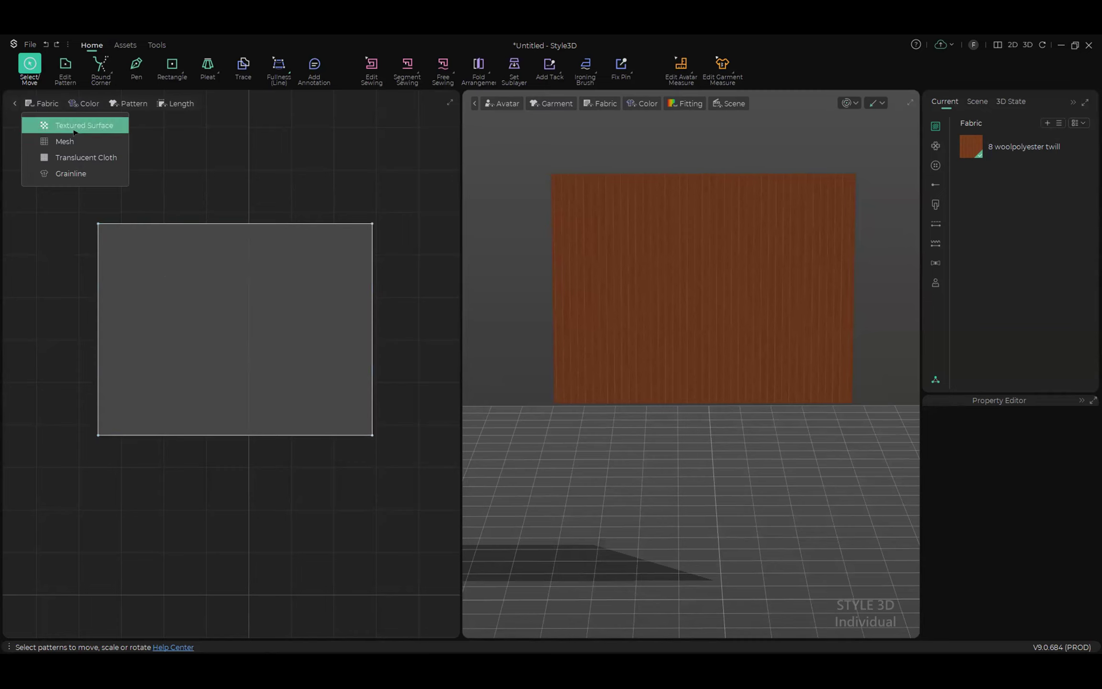
left_click(286, 207)
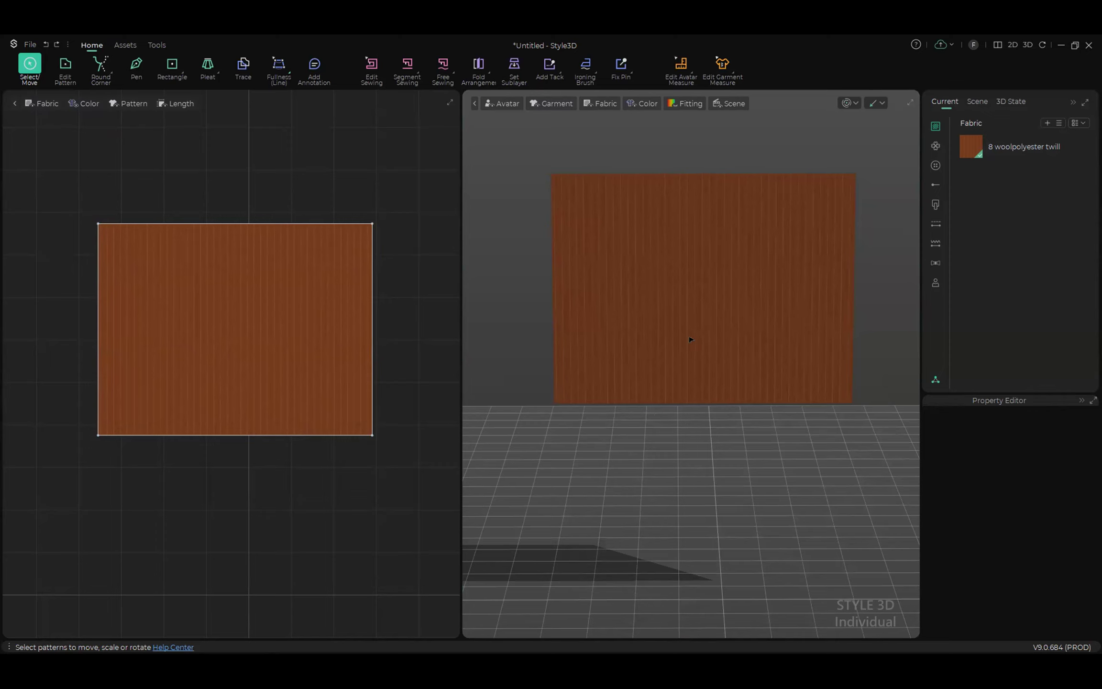
left_click(79, 104)
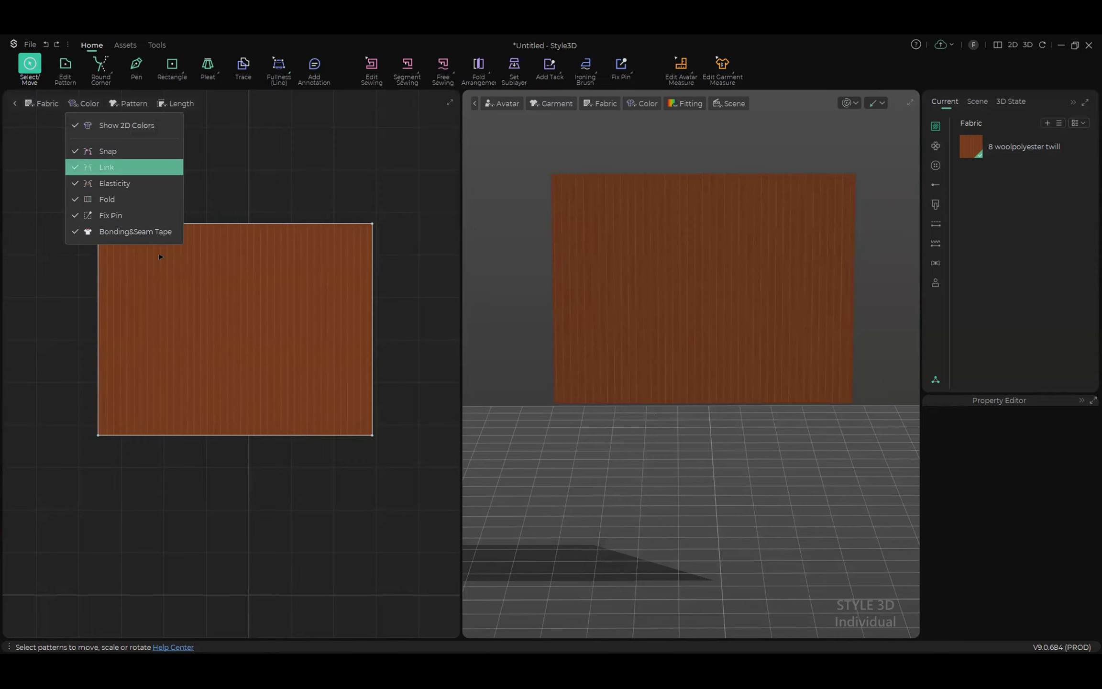
left_click(136, 104)
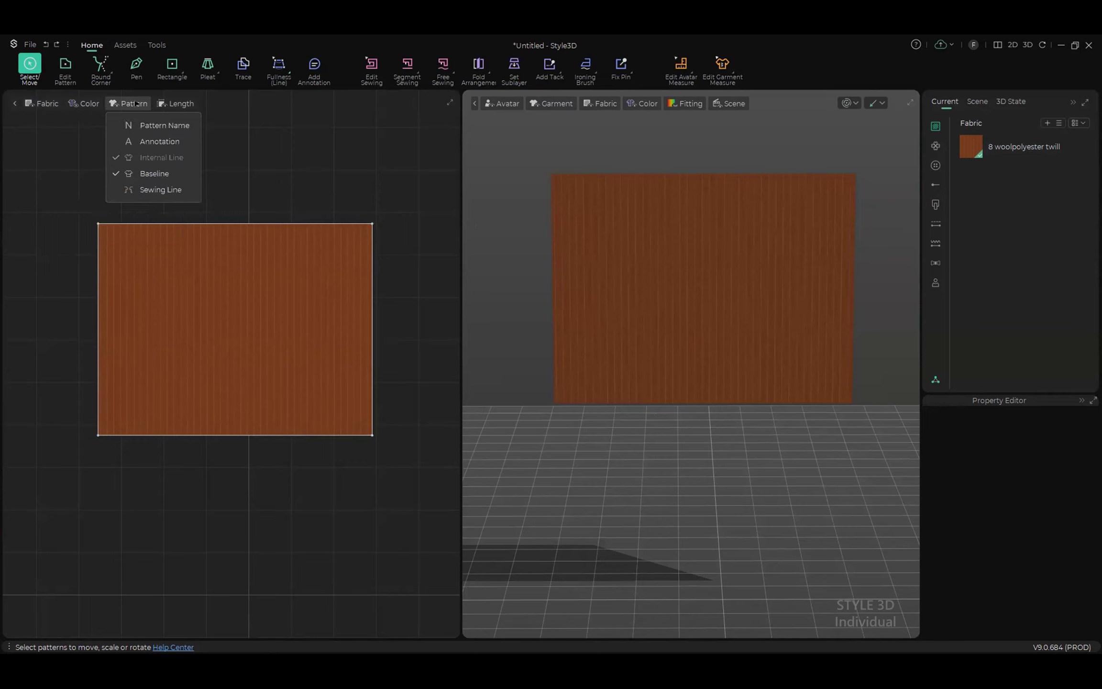
mouse_move(69, 104)
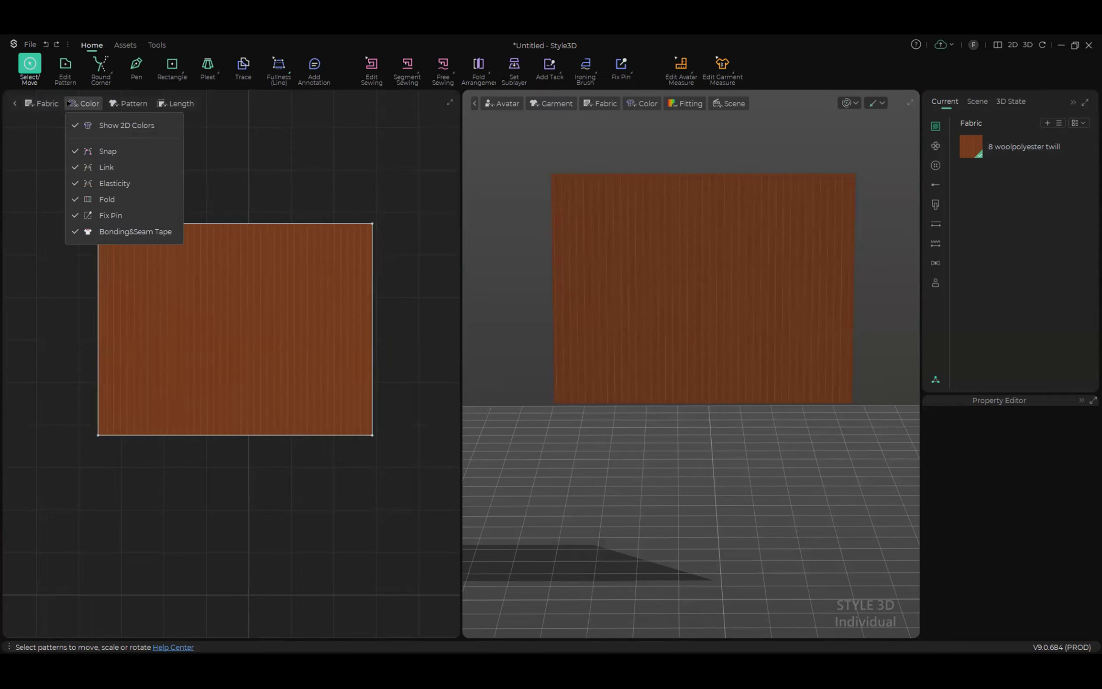
mouse_move(26, 110)
mouse_move(128, 105)
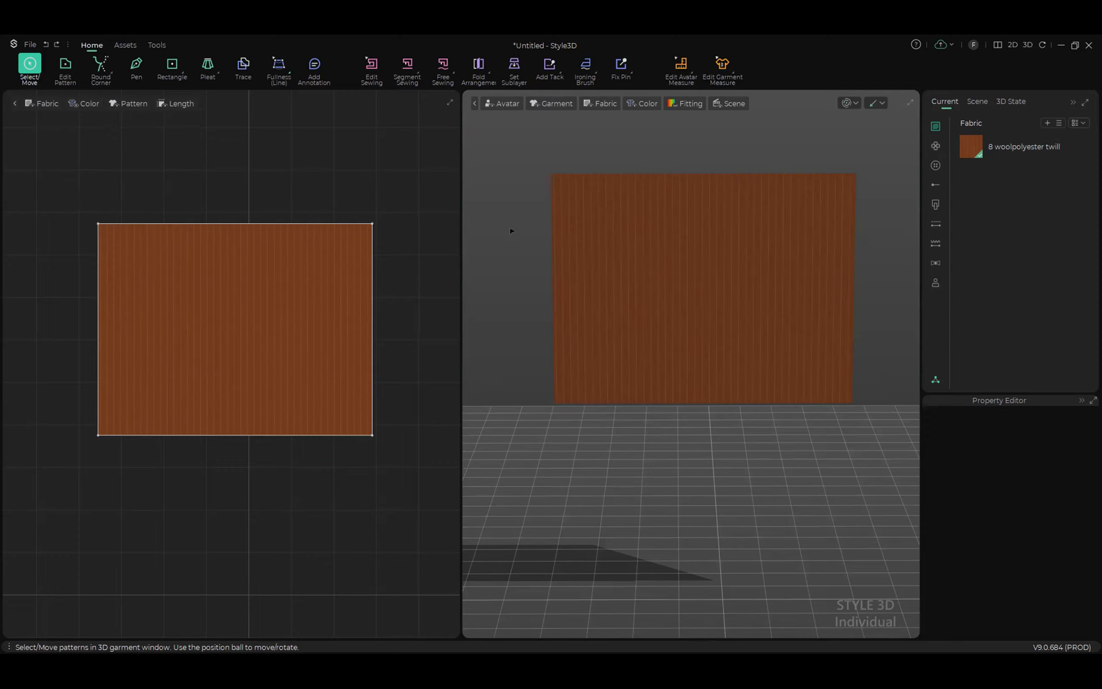
left_click(252, 315)
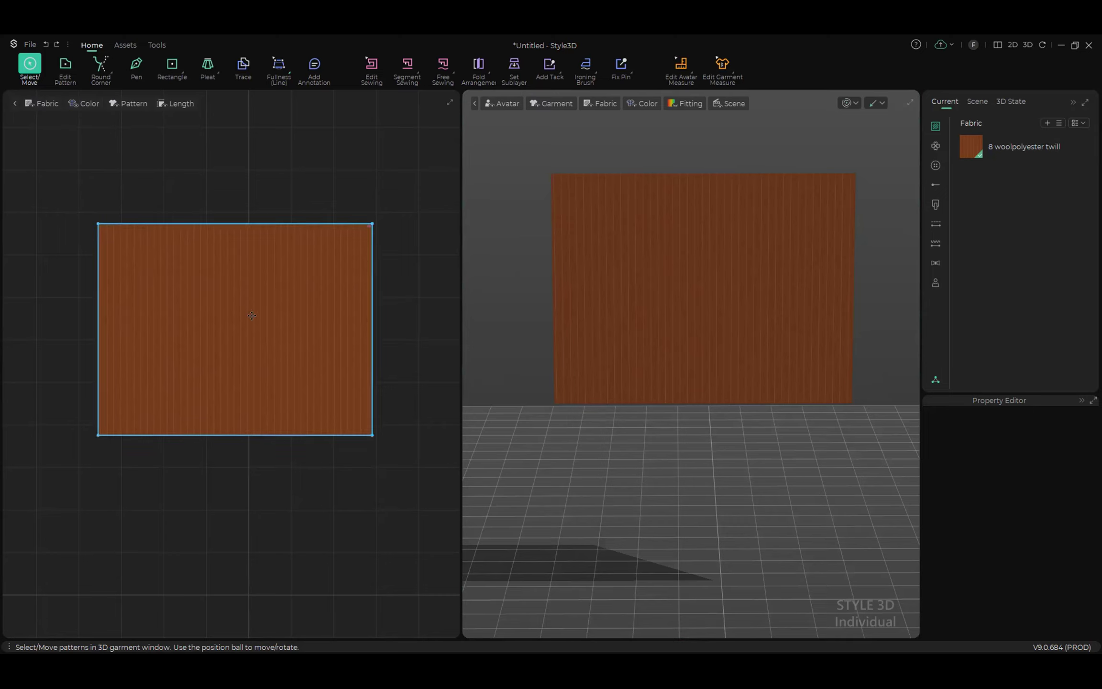
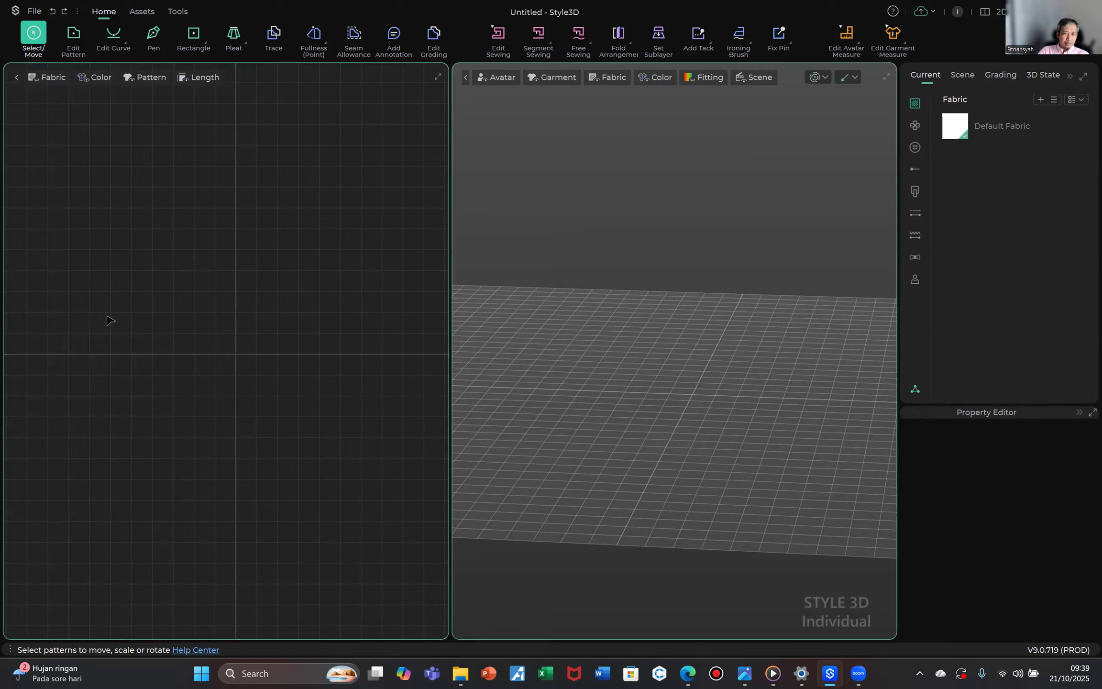
Step: Draw a rectangular pattern piece across both axes in the 2D view of the blank project
key("s")
left_click_drag(106, 286, 313, 393)
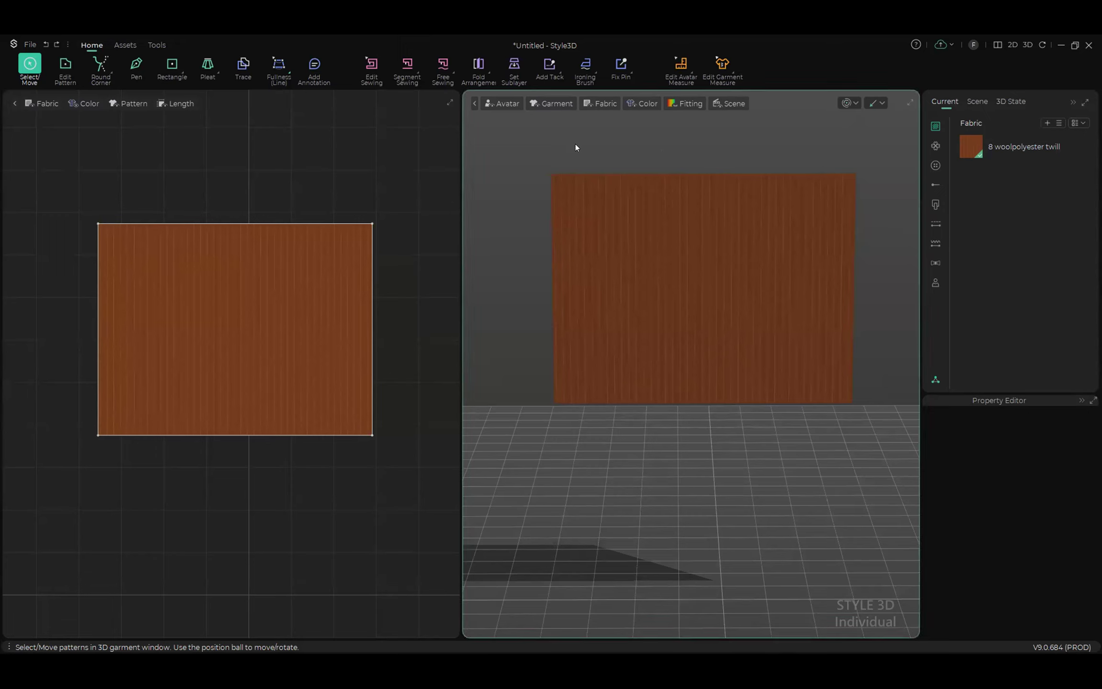
scroll(683, 261, "down", 1)
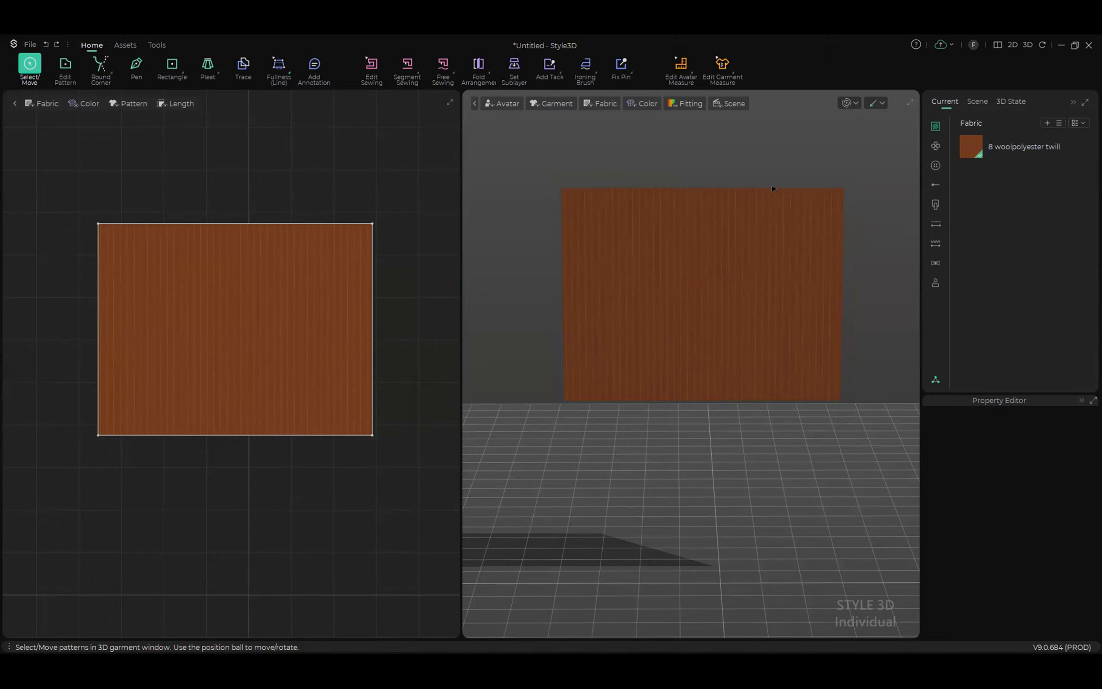
left_click(178, 219)
left_click(186, 217)
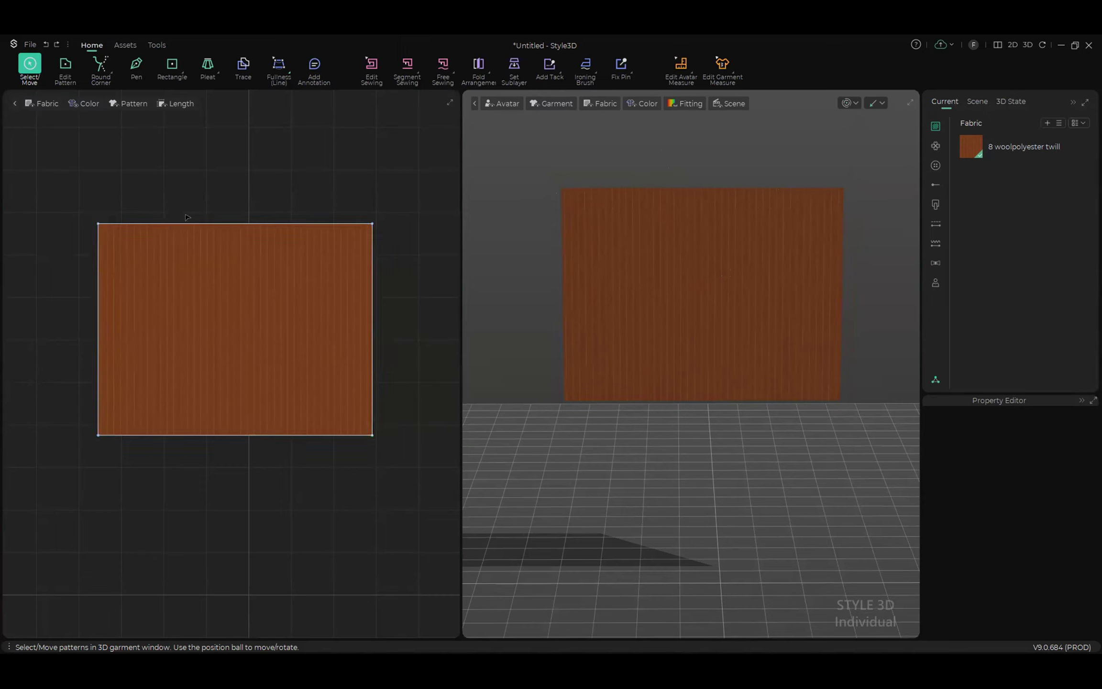
Step: Turn on the Ruler and Edge Length displays in the 2D view
left_click(185, 104)
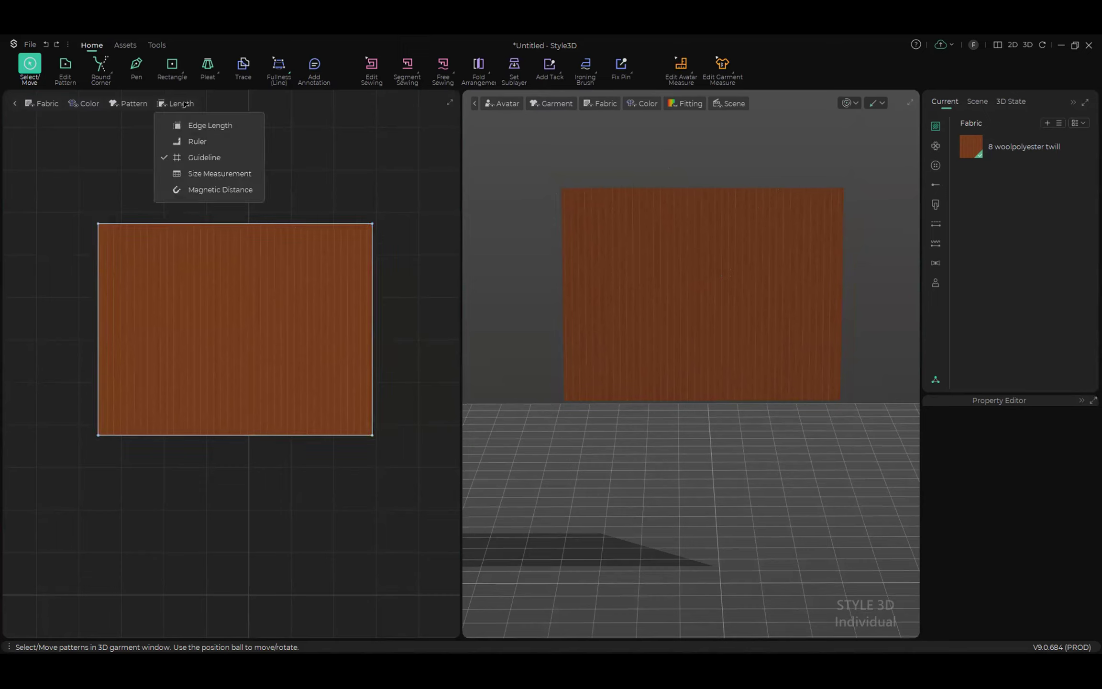
left_click(194, 141)
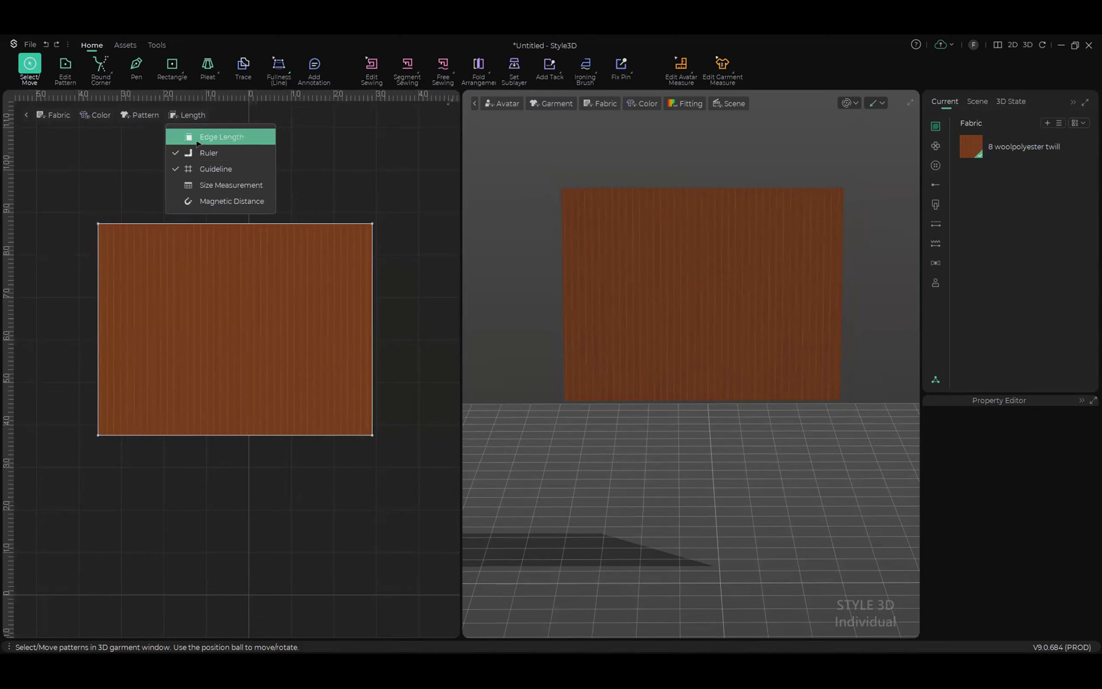
left_click(197, 142)
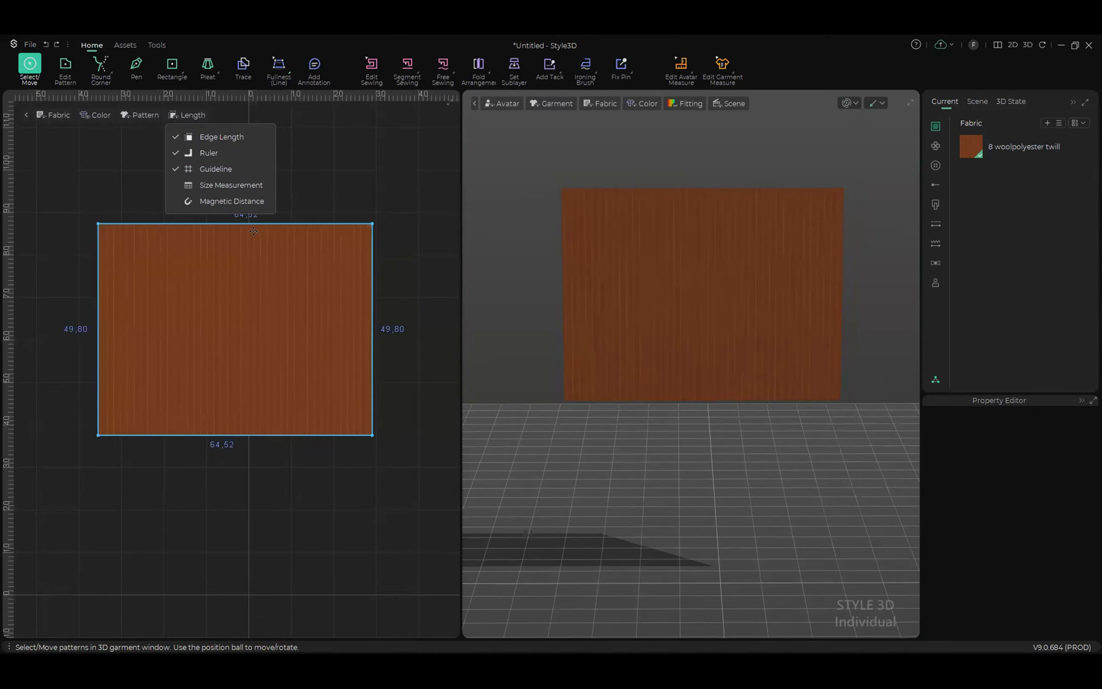
left_click(401, 371)
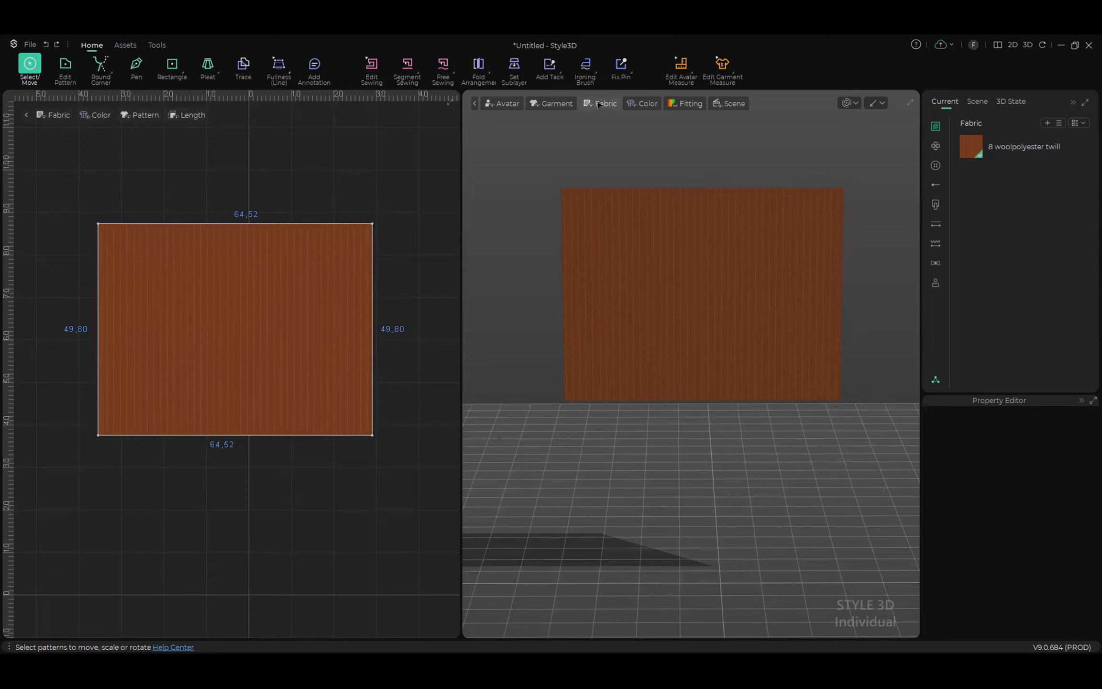
Step: Examine the Avatar, Garment, Fabric, Color, Fitting and Scene display options of the 3D view
left_click(554, 104)
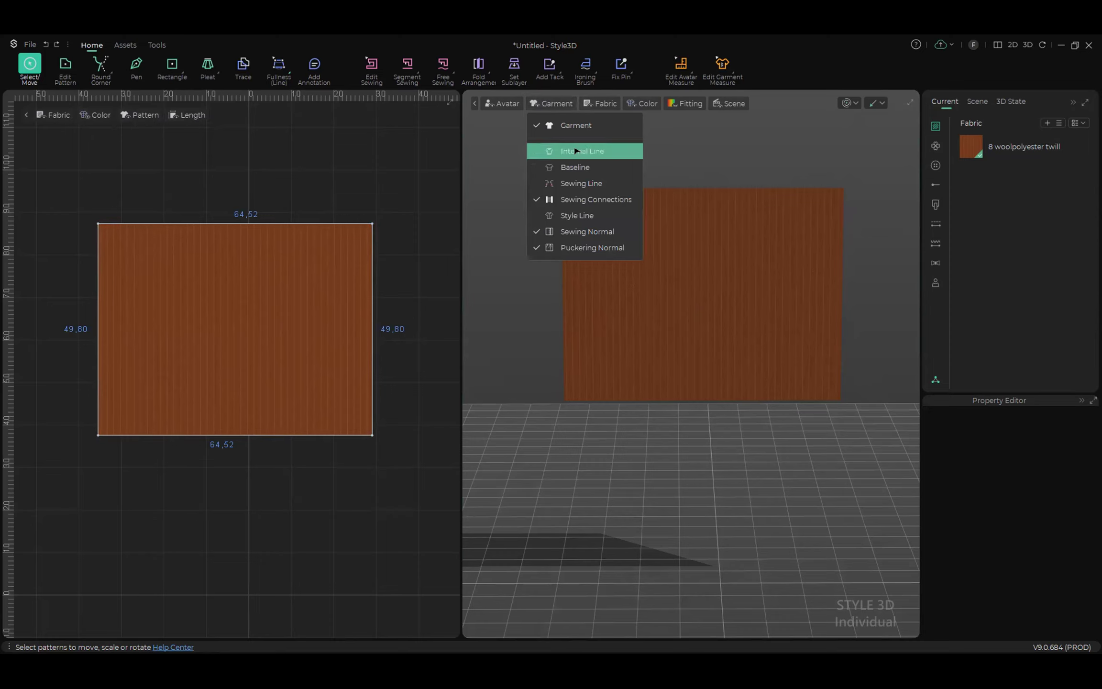
left_click(501, 108)
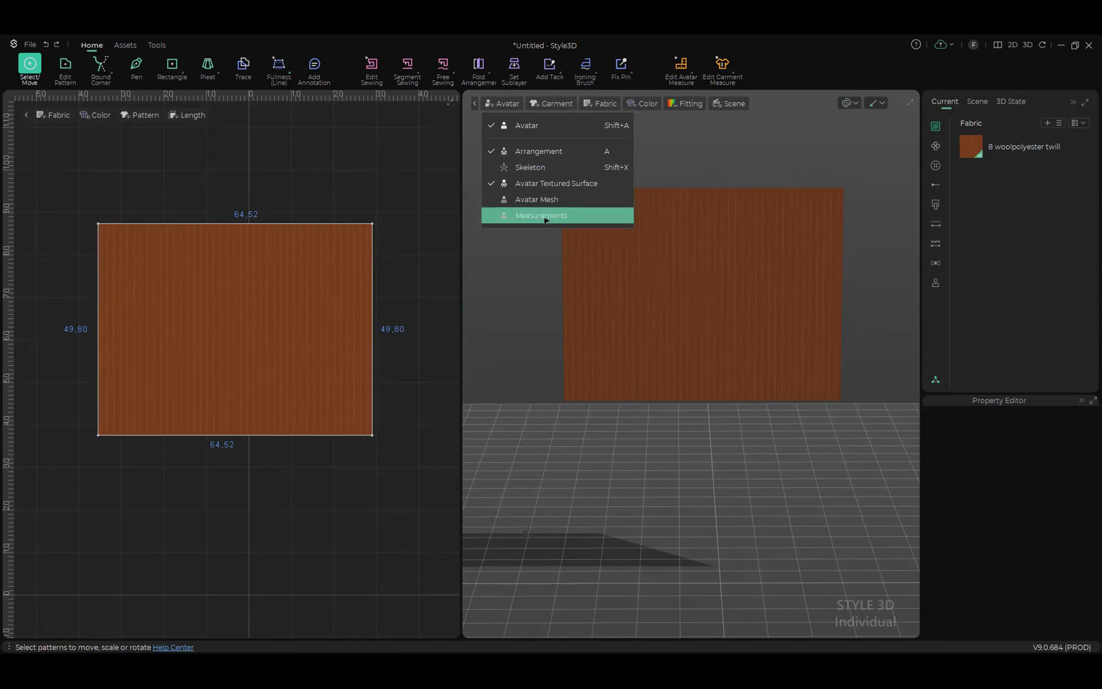
left_click(601, 103)
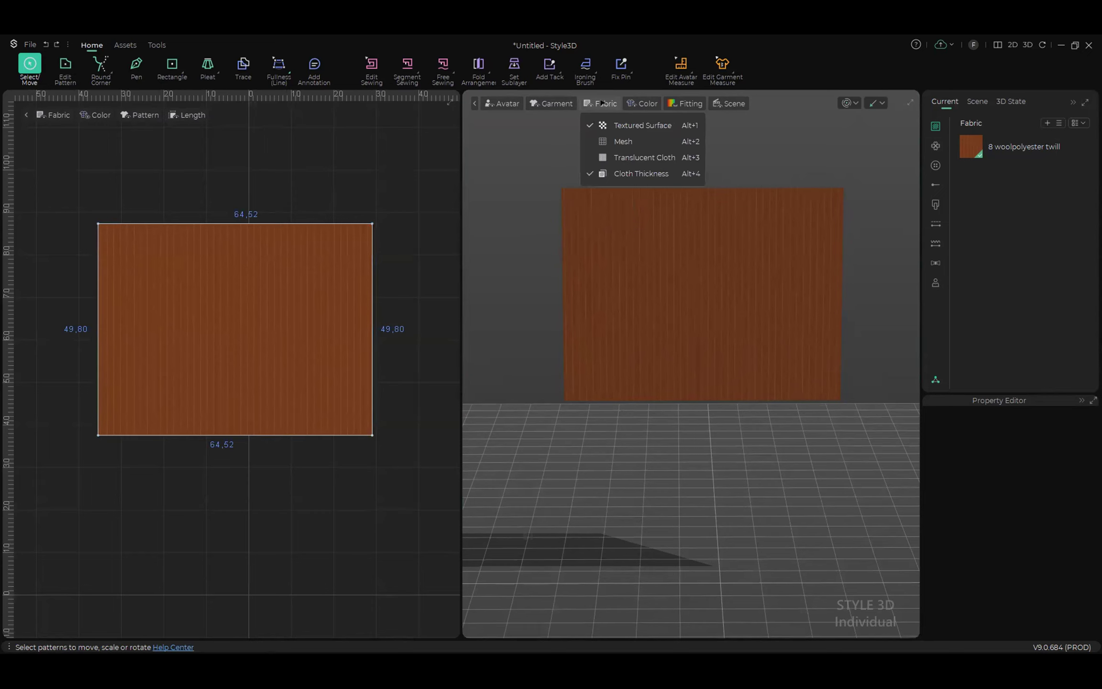
left_click(639, 102)
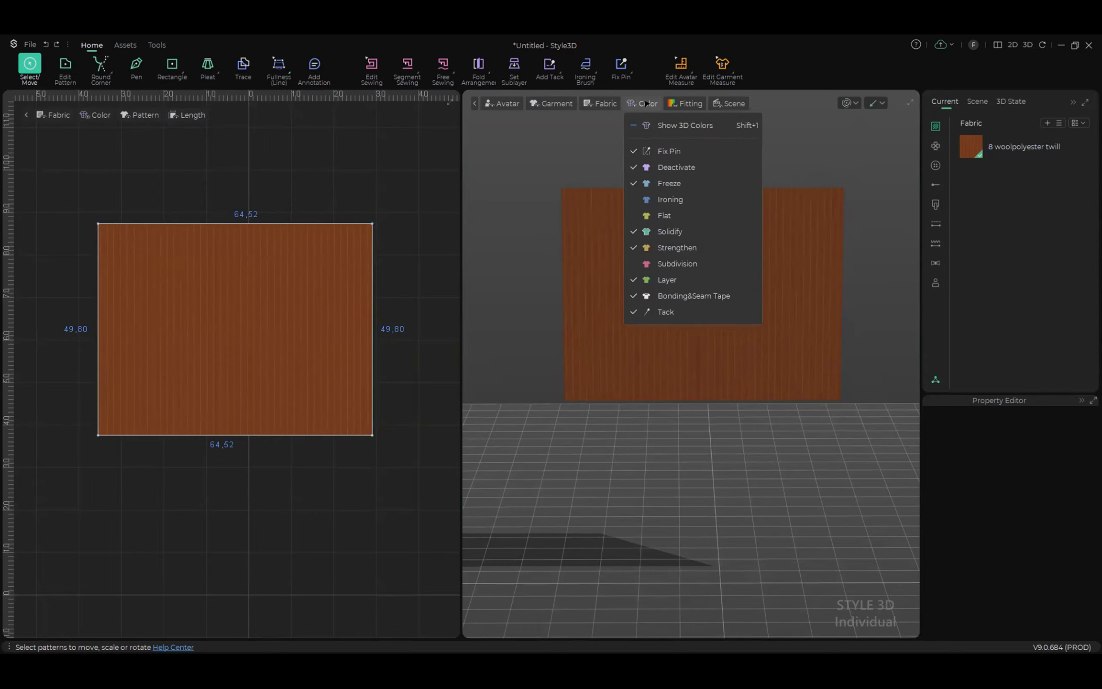
left_click(685, 104)
left_click(741, 104)
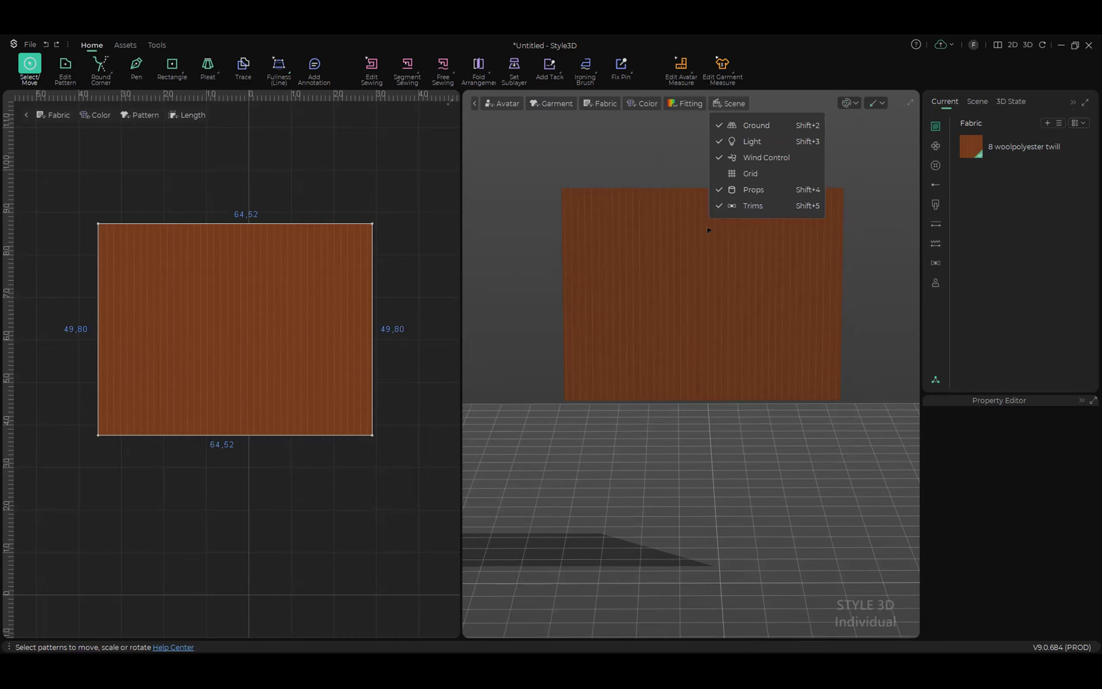
left_click(651, 152)
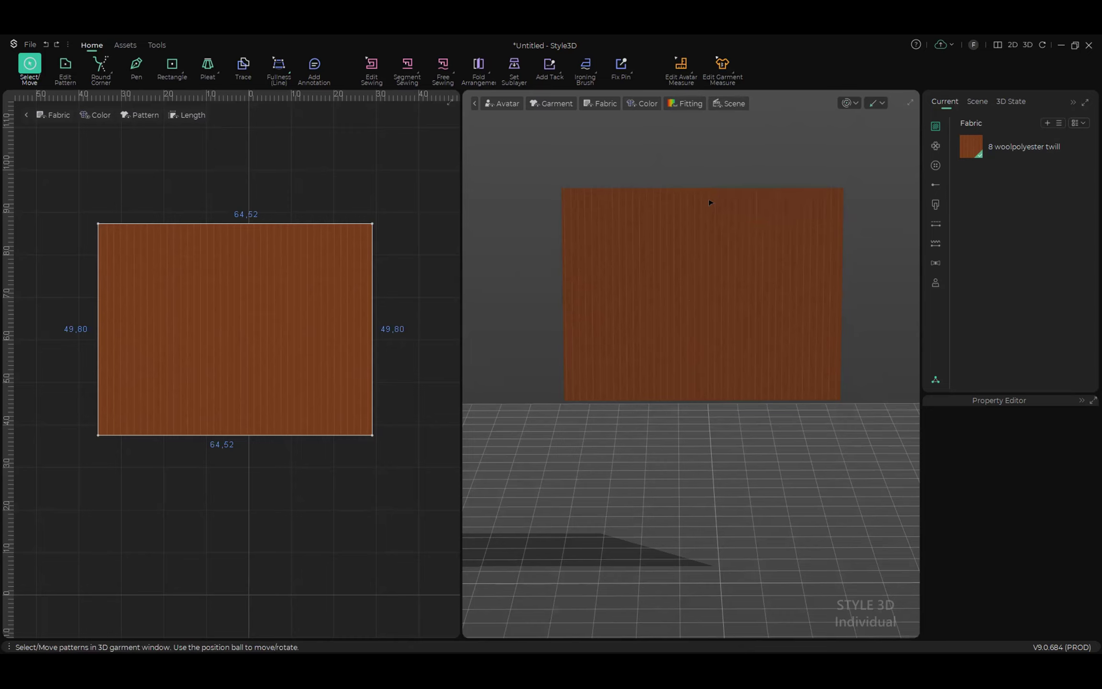
scroll(709, 203, "up", 2)
mouse_move(696, 250)
middle_mouse_down()
mouse_move(697, 282)
mouse_move(700, 272)
middle_mouse_up()
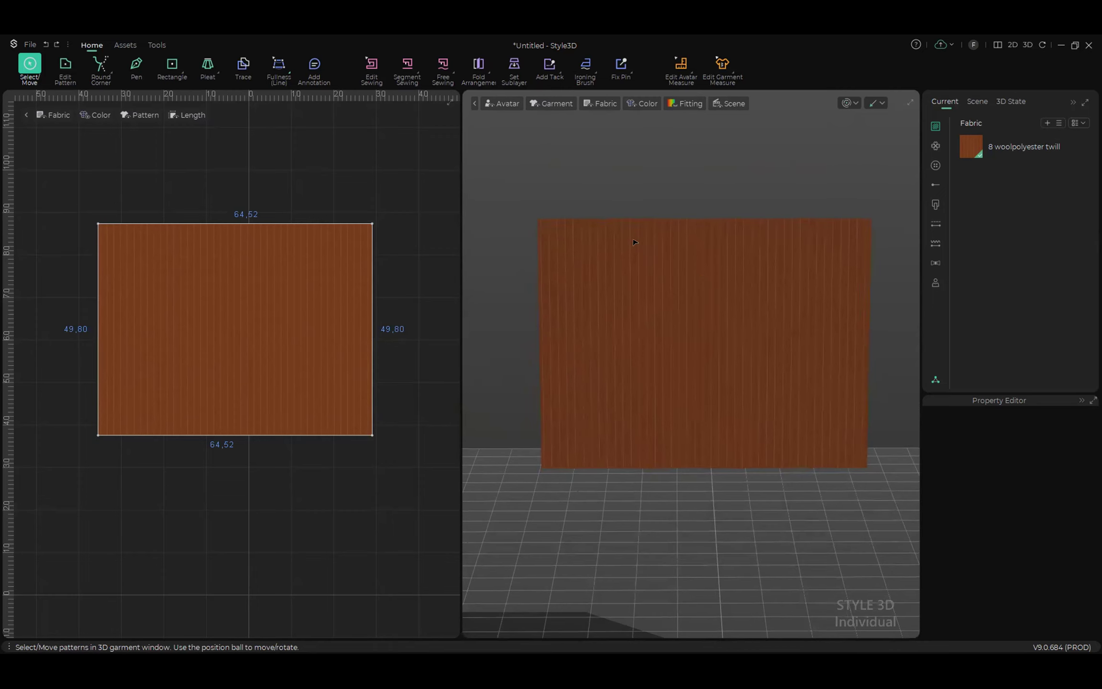
left_click(554, 103)
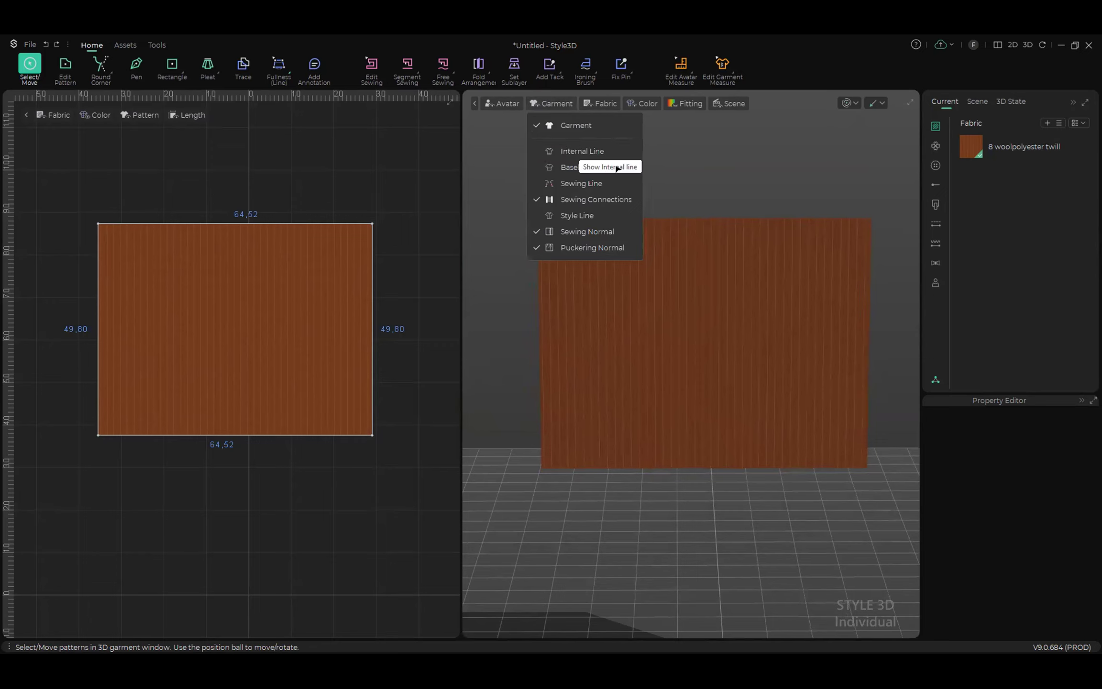
left_click(748, 175)
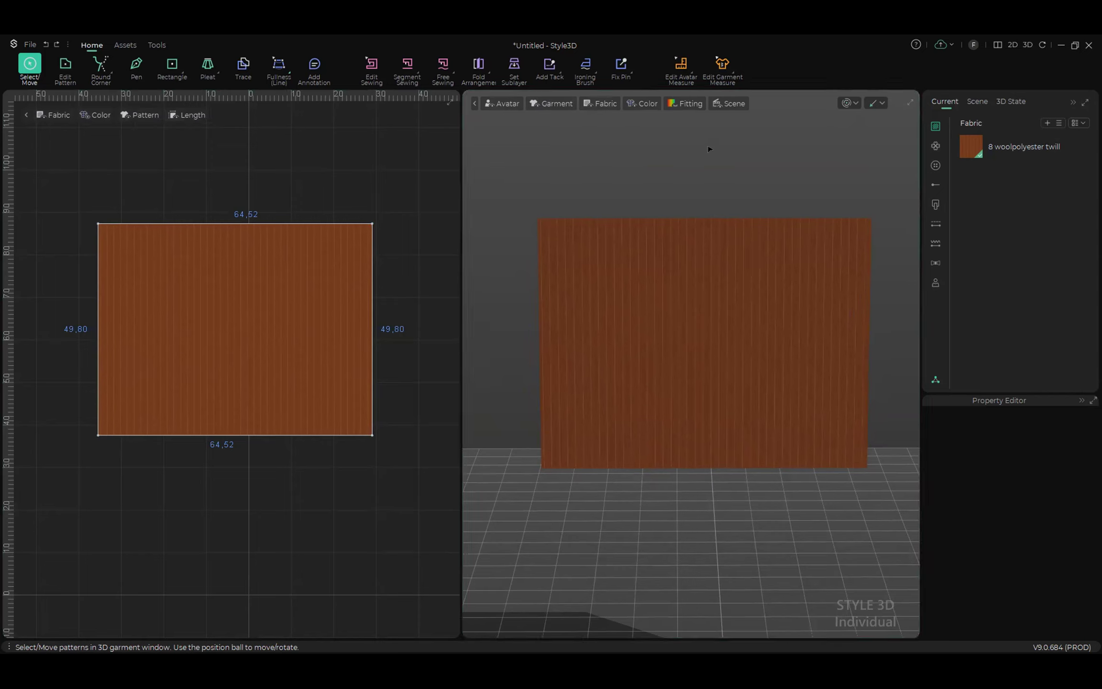
left_click(645, 106)
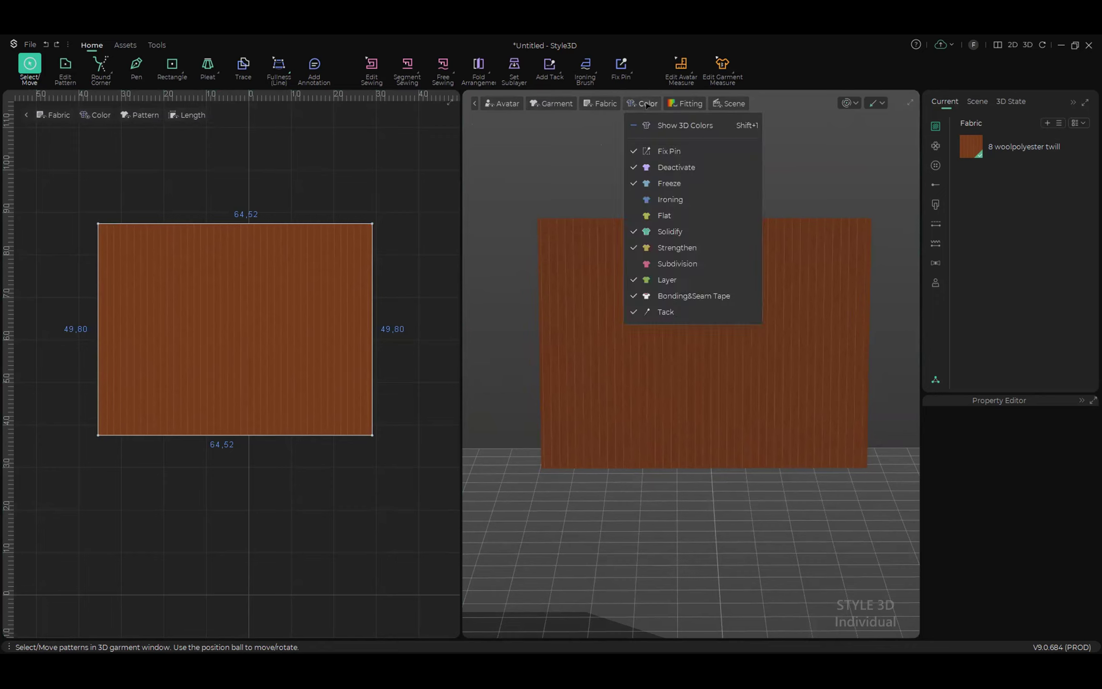
left_click(646, 105)
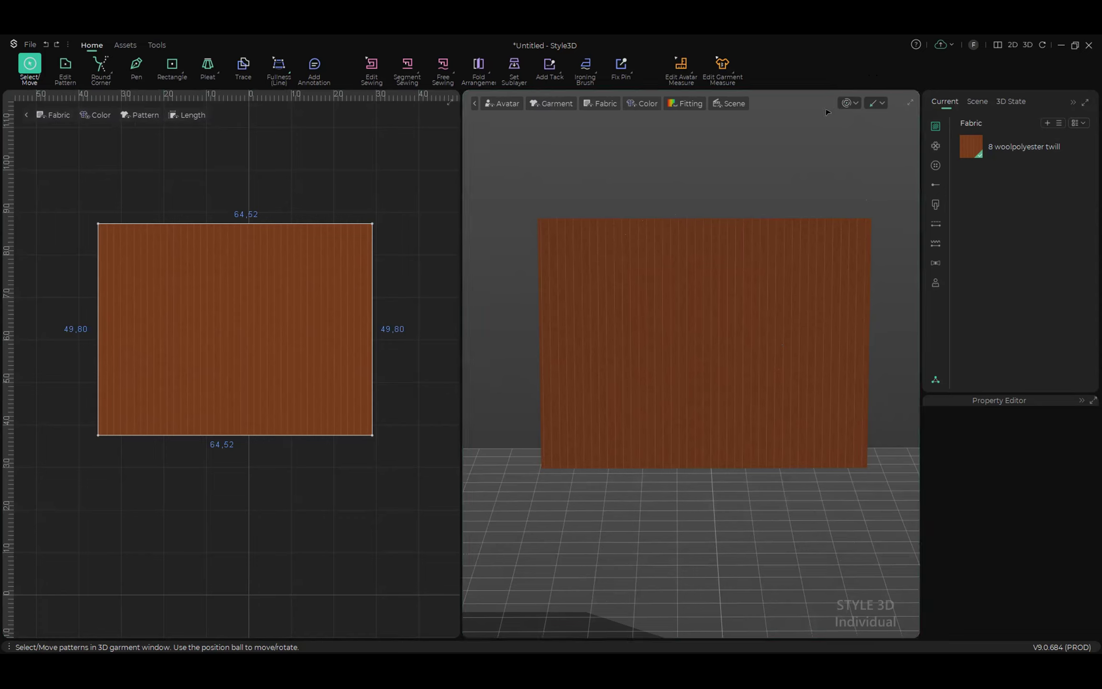
Step: Review the rendering modes and the simulation modes offered for the 3D view
left_click(882, 103)
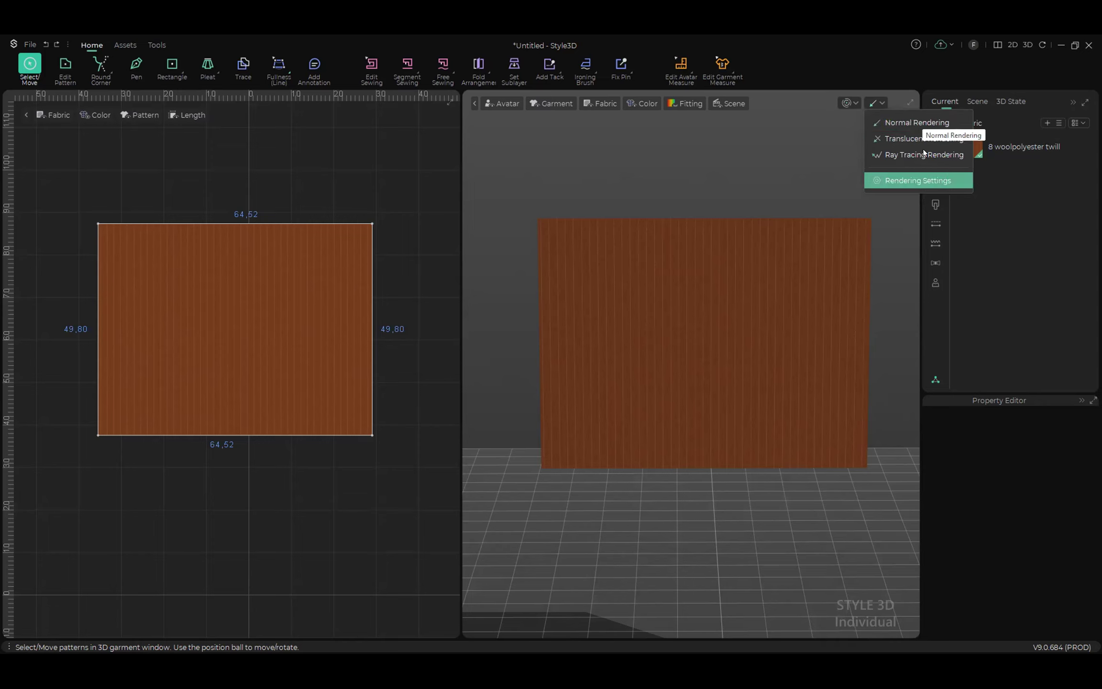
left_click(851, 104)
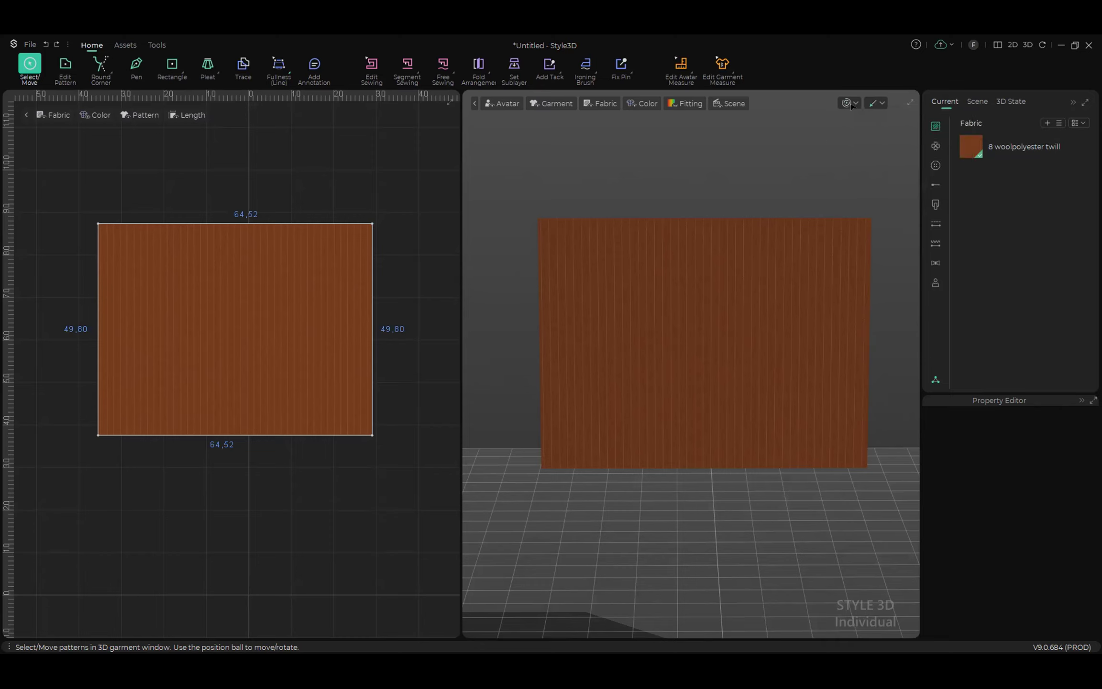
left_click(855, 104)
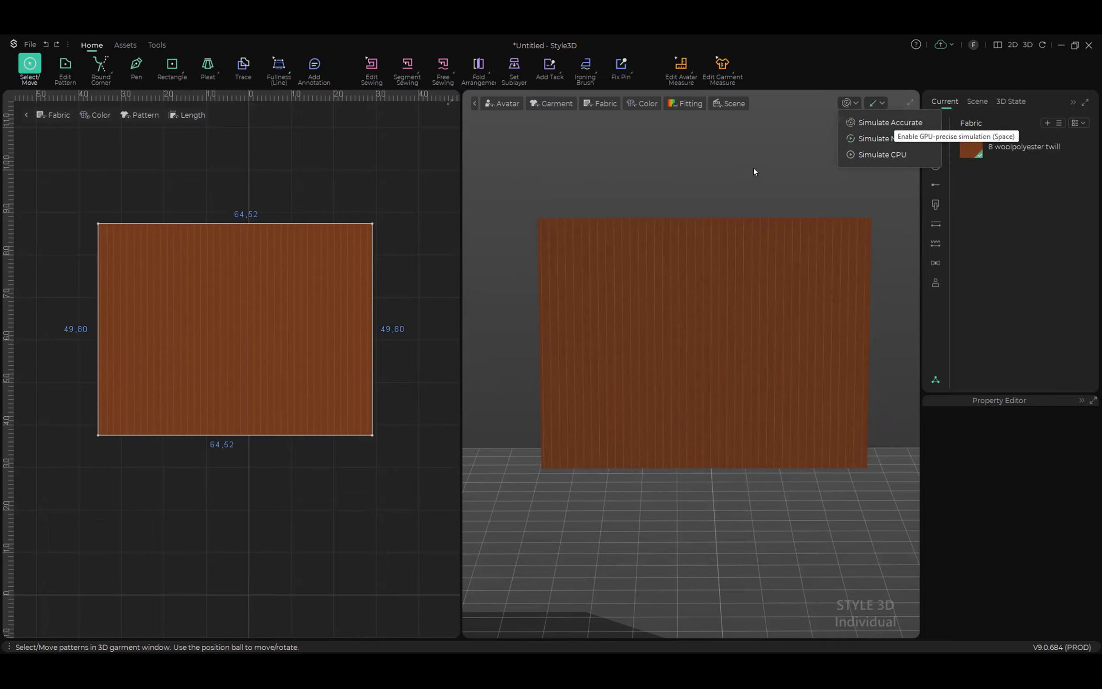
left_click(301, 263)
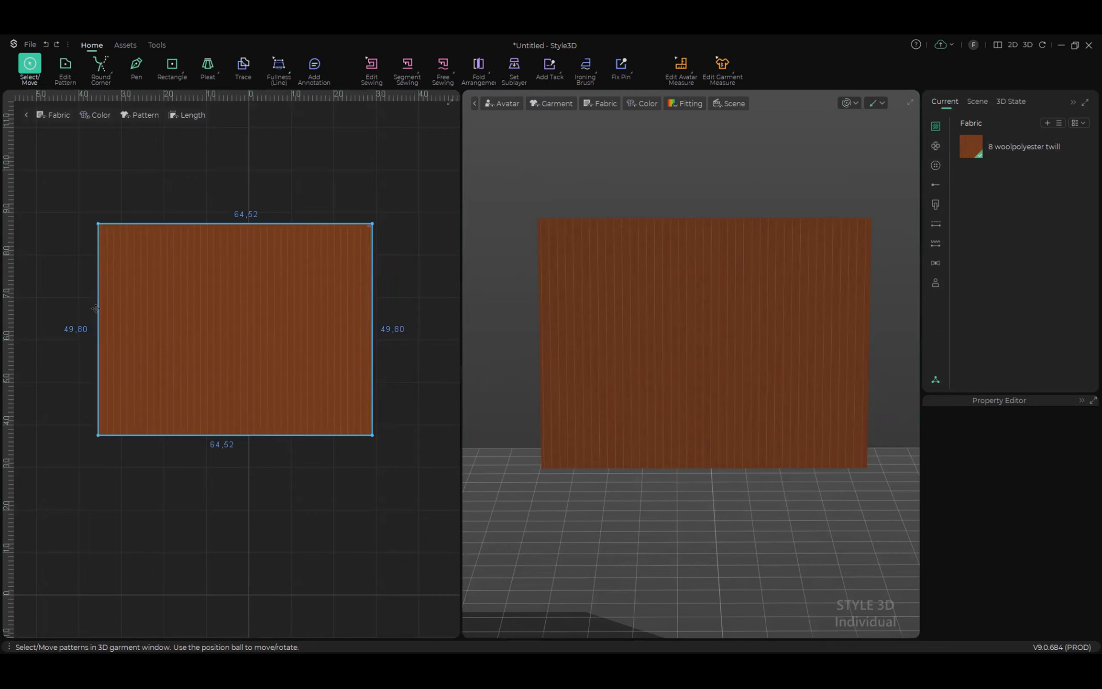
left_click(307, 151)
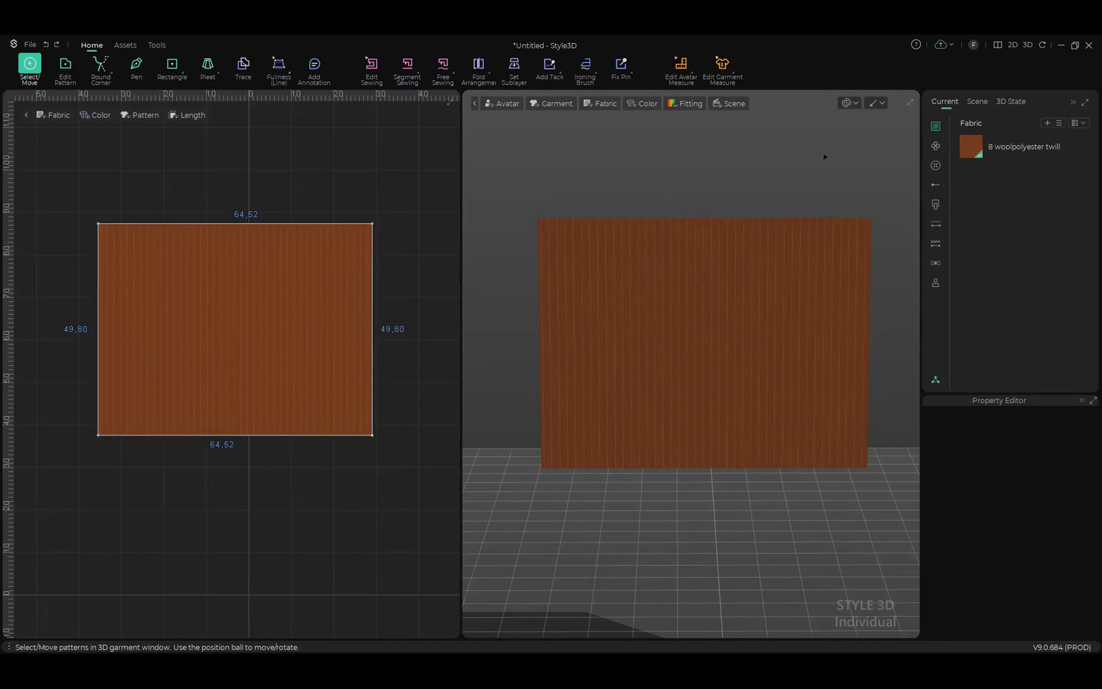
left_click(855, 102)
Step: Collapse the display option bars of the 3D view and the 2D view
left_click(474, 105)
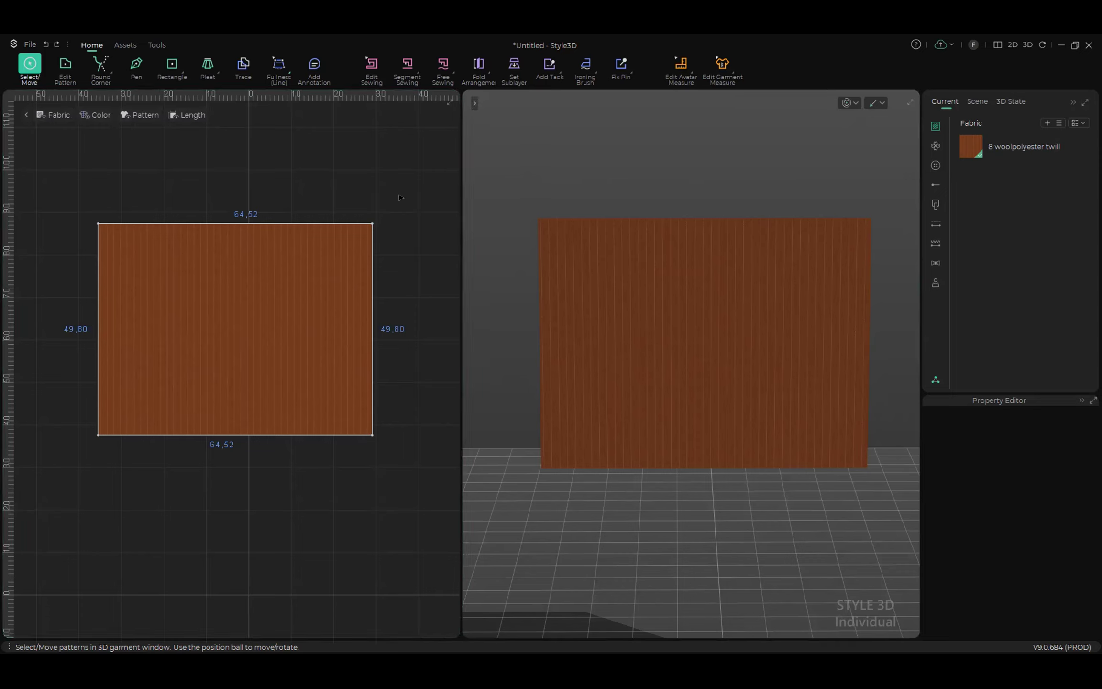
left_click(28, 116)
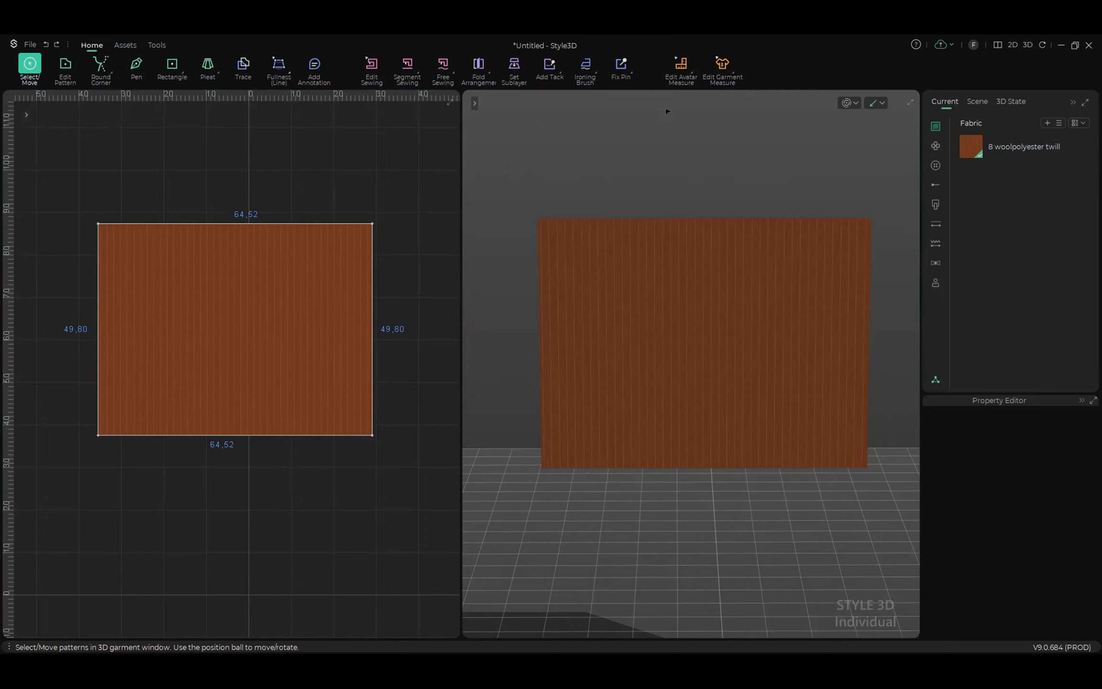
scroll(616, 254, "down", 2)
scroll(622, 249, "up", 4)
scroll(622, 243, "down", 1)
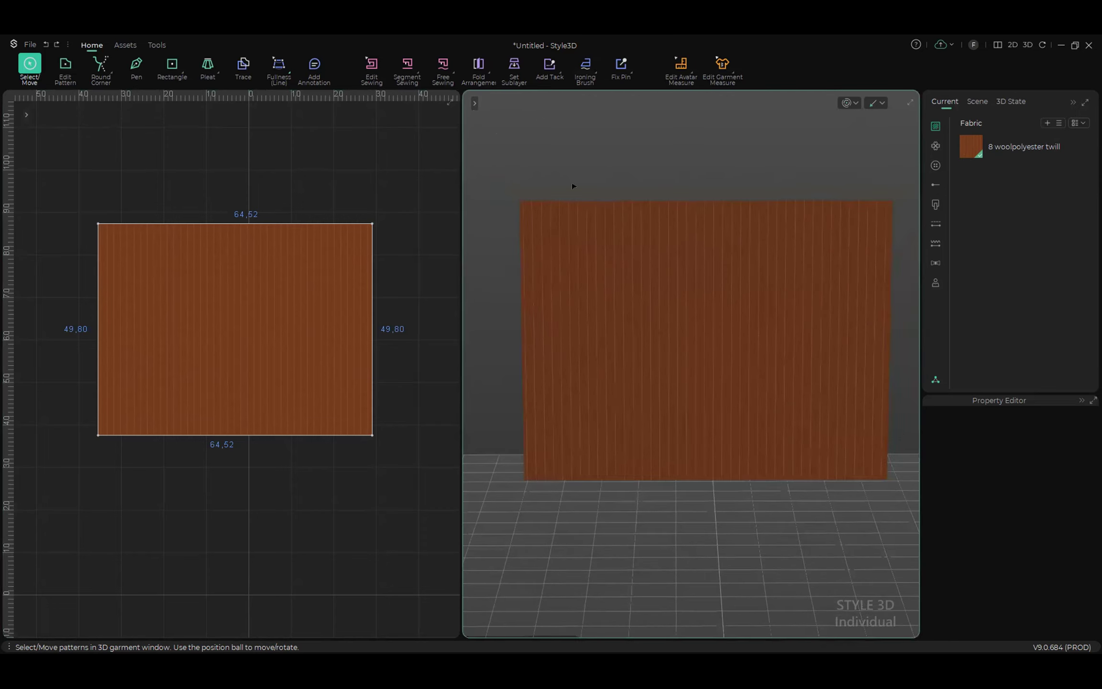
Step: Expand the display option bars of the 3D and 2D views and collapse them again
left_click(475, 103)
left_click(474, 105)
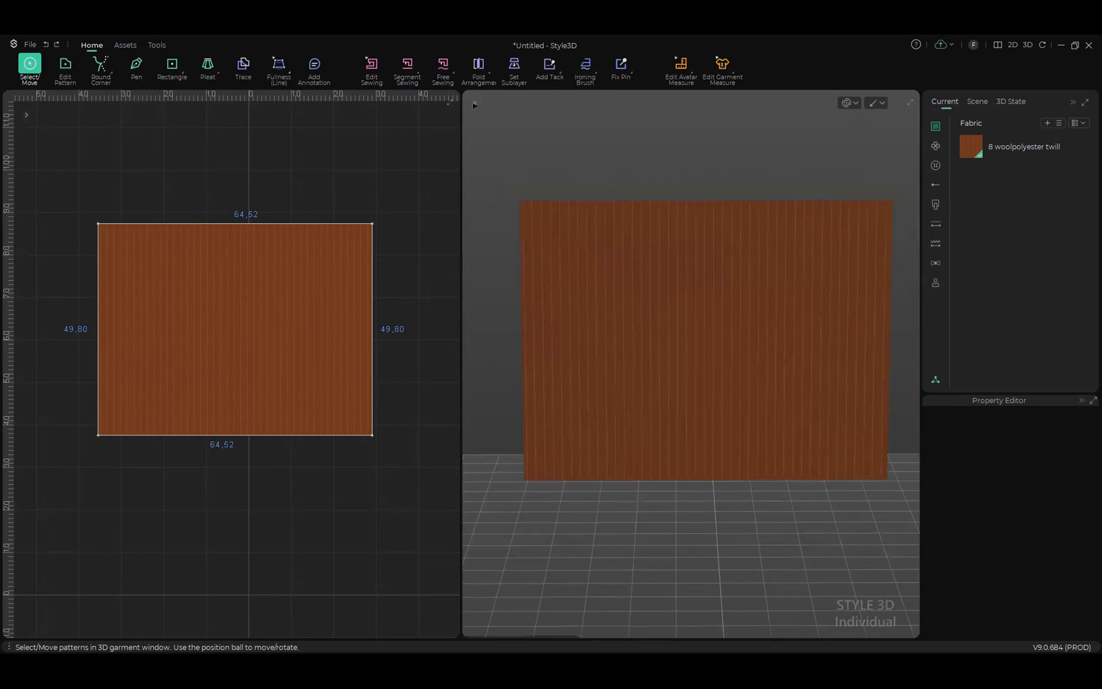
left_click(27, 115)
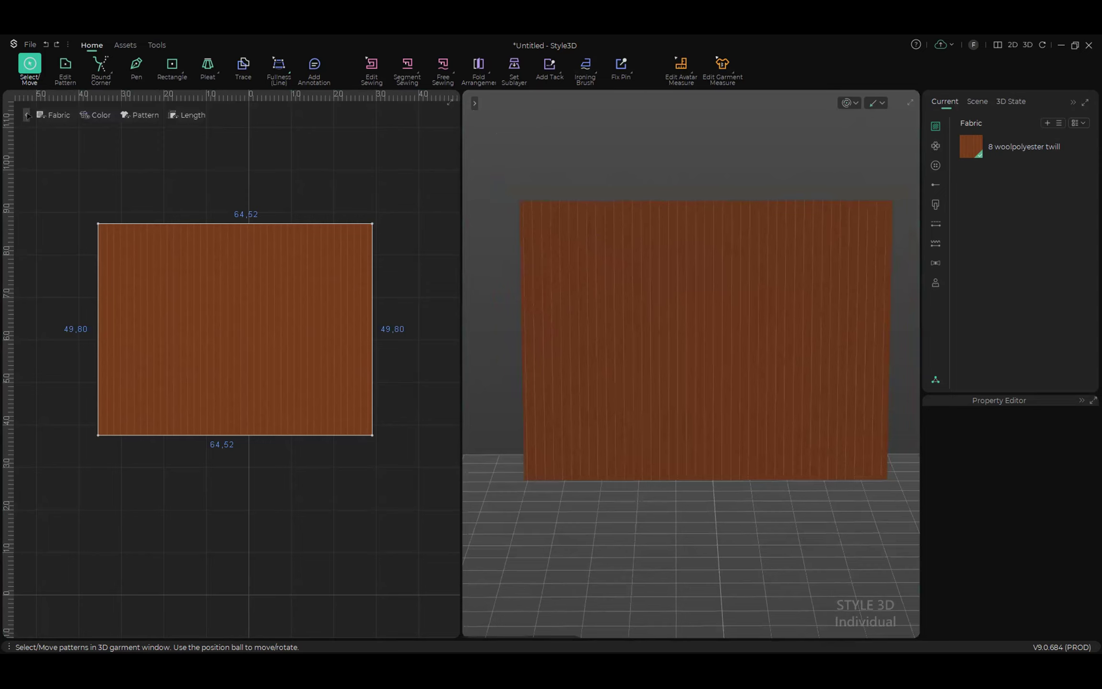
left_click(27, 116)
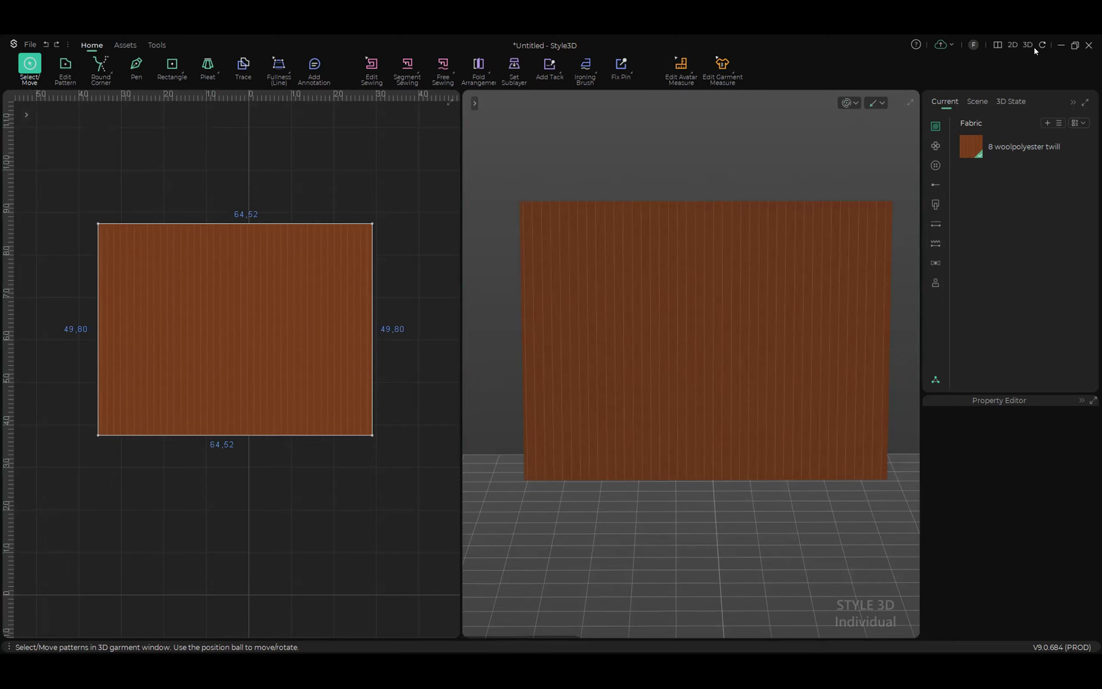
Step: Try a narrower 2D view beside the 3D view and a reduced program window, and maximize the window again
left_click(1074, 45)
left_click_drag(455, 352, 220, 355)
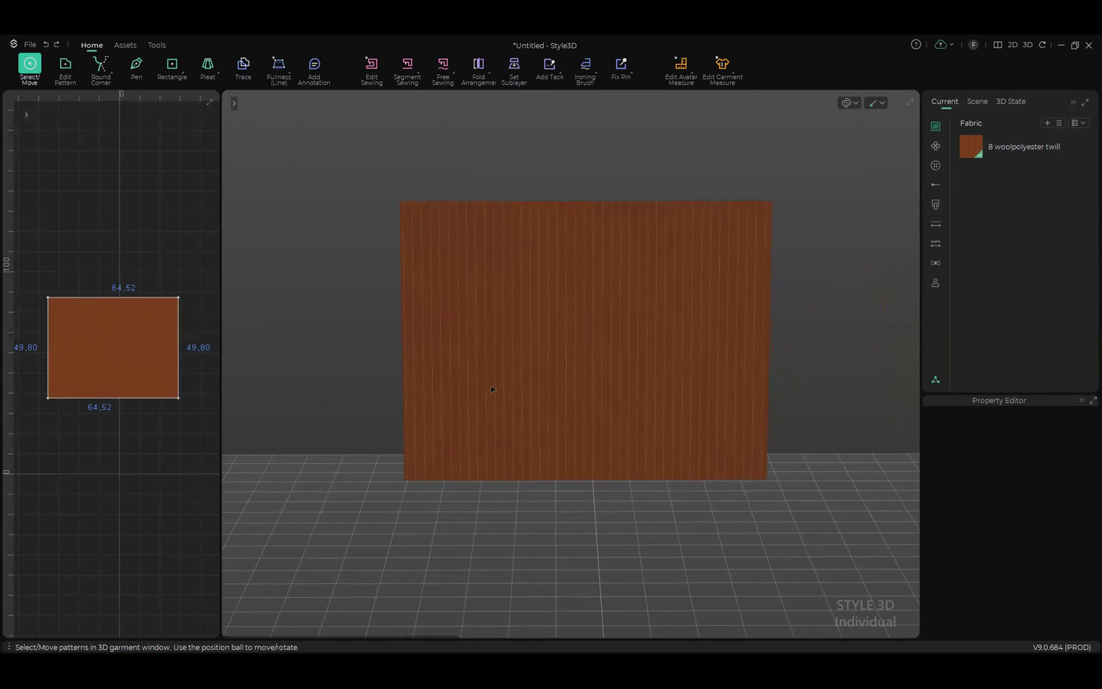
left_click(1074, 45)
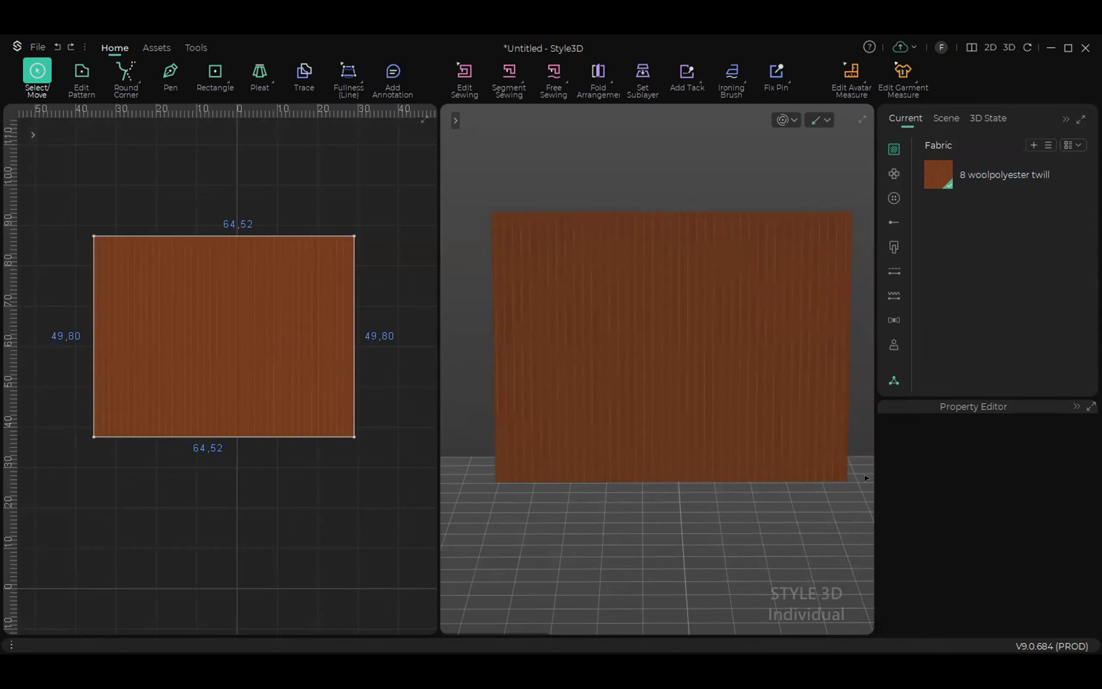
key("super+Up")
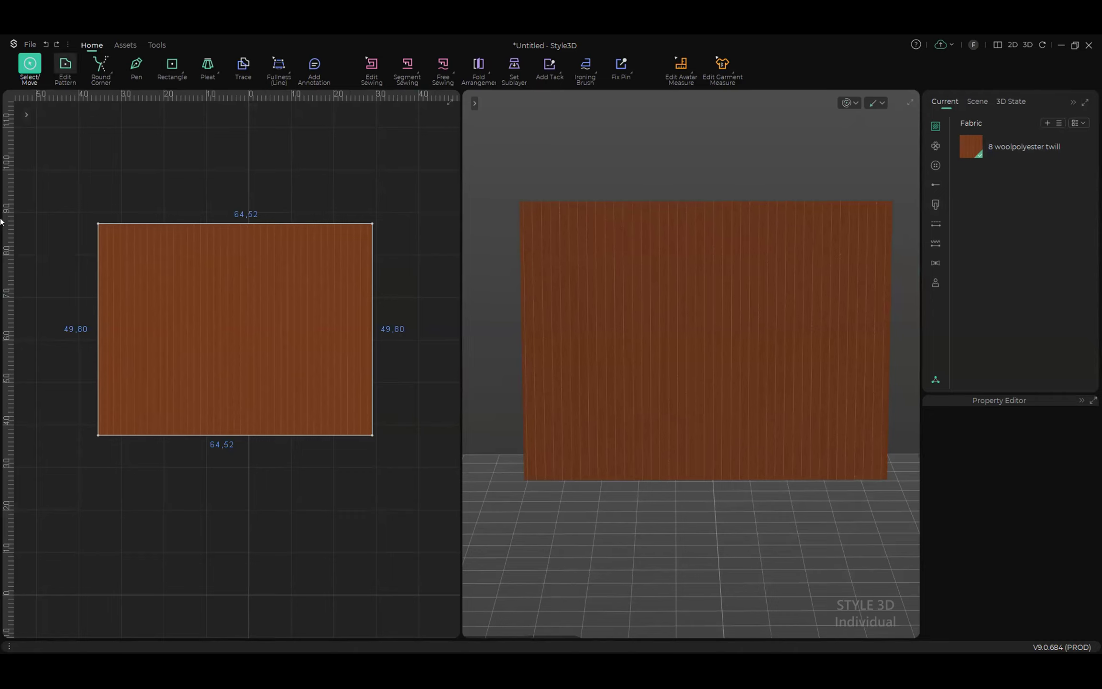
left_click(329, 361)
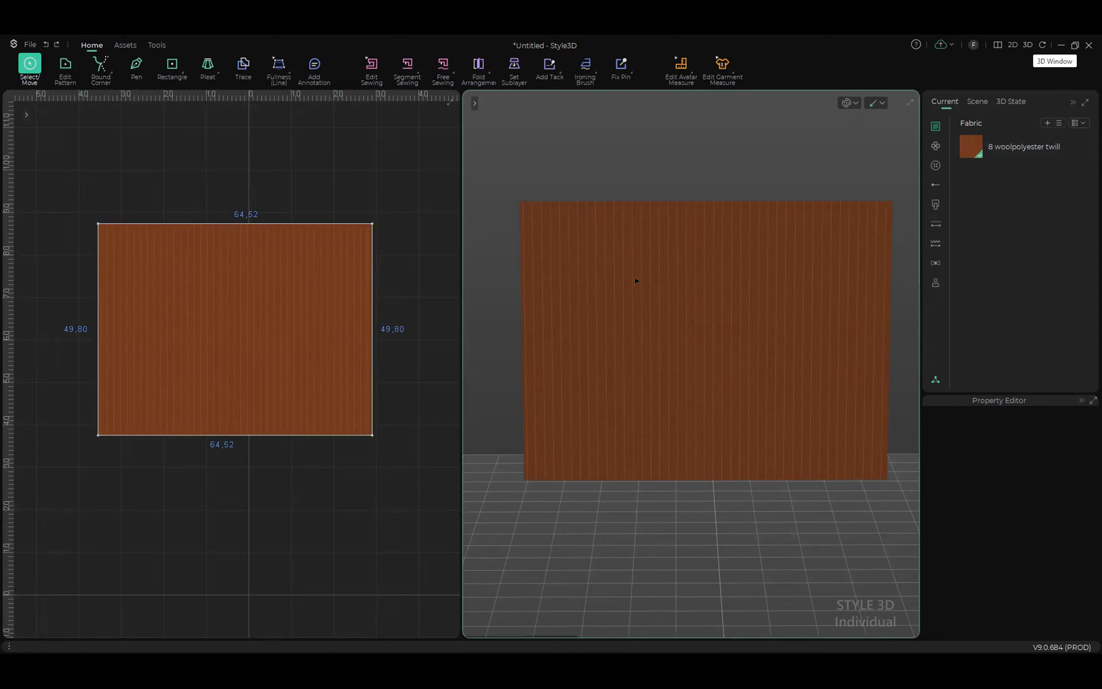
Step: Show the 3D window alone and switch to the 2D window alone to view the pattern piece
left_click(1028, 45)
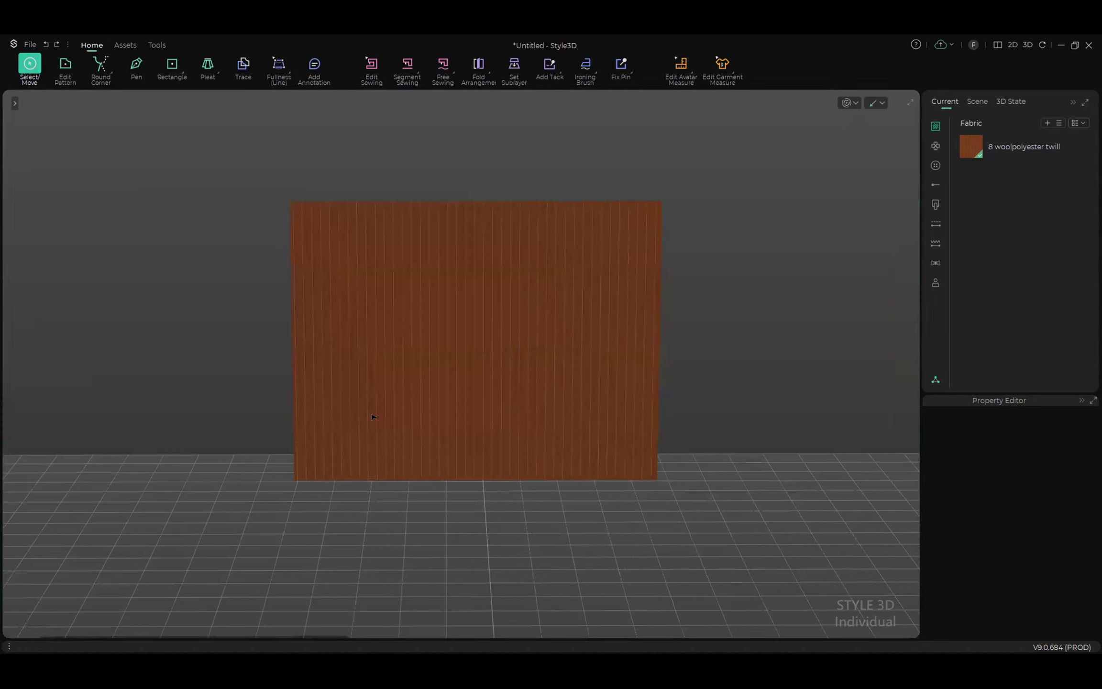
left_click(1013, 44)
scroll(486, 397, "down", 5)
scroll(487, 397, "up", 5)
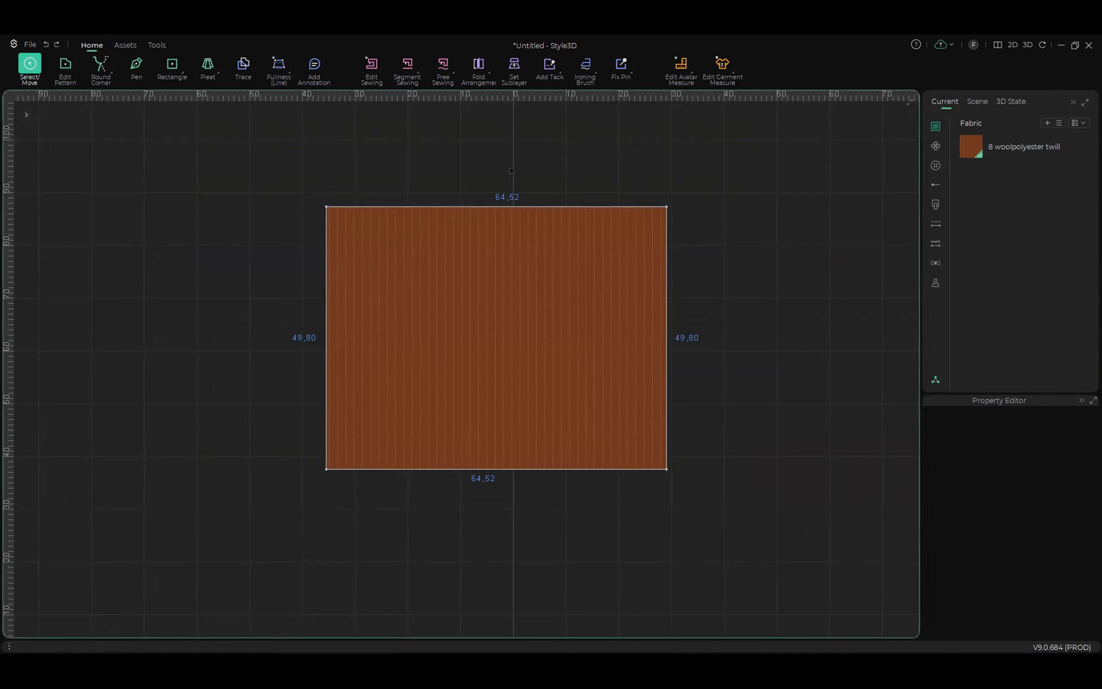
left_click(491, 369)
left_click(706, 301)
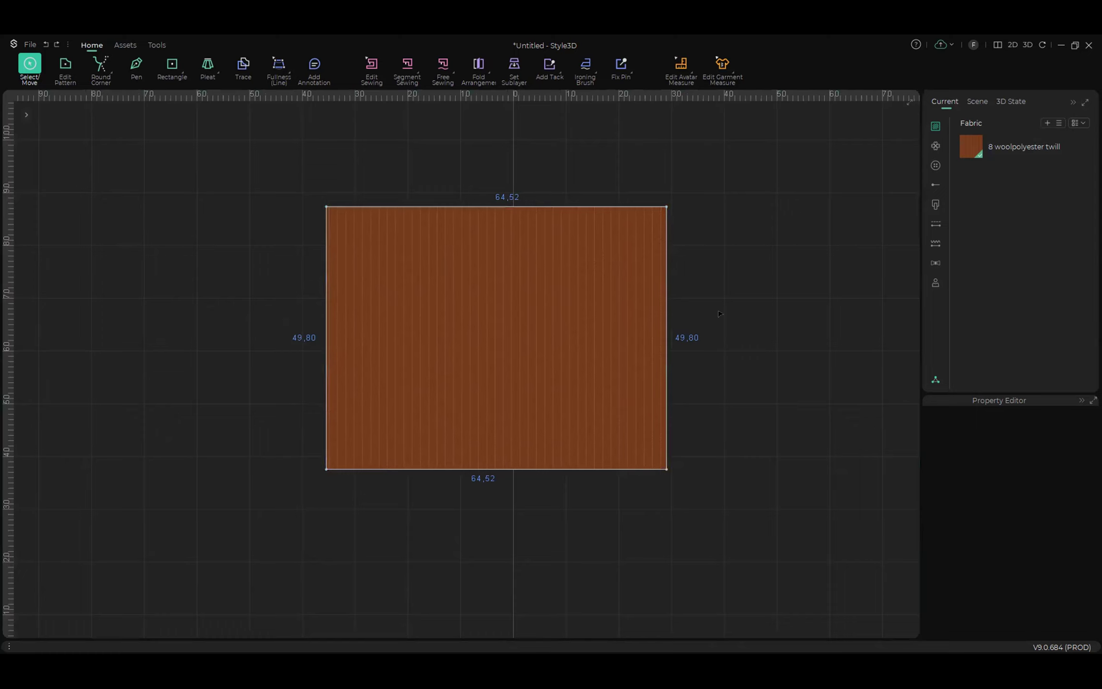
Step: Return to the side-by-side layout of the 2D and 3D windows and frame the pattern piece in the 2D view
left_click(997, 44)
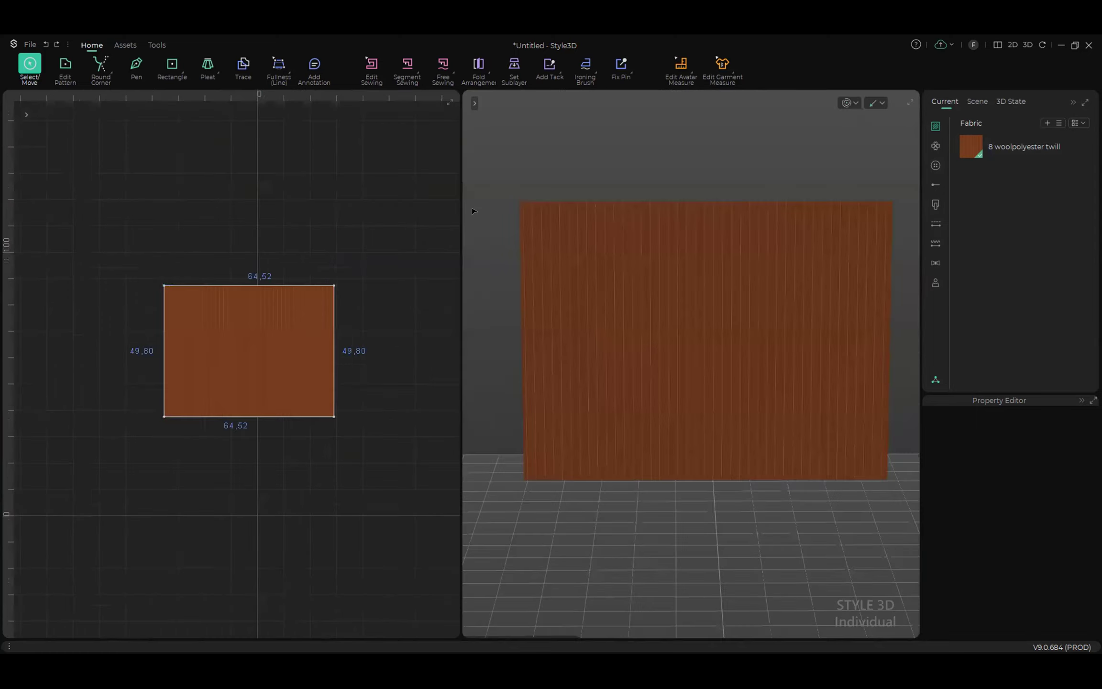
scroll(179, 371, "up", 3)
middle_click_drag(262, 374, 164, 366)
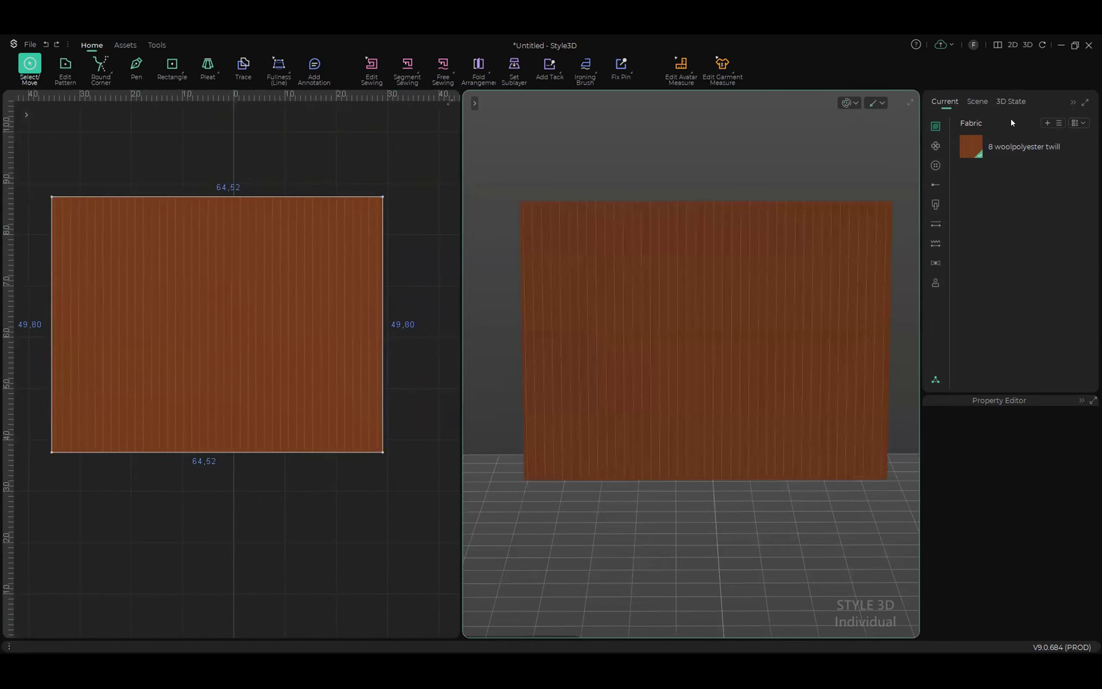
Step: Show the 3D window alone, switch to the 2D window alone and frame the whole pattern piece in it
left_click(1026, 44)
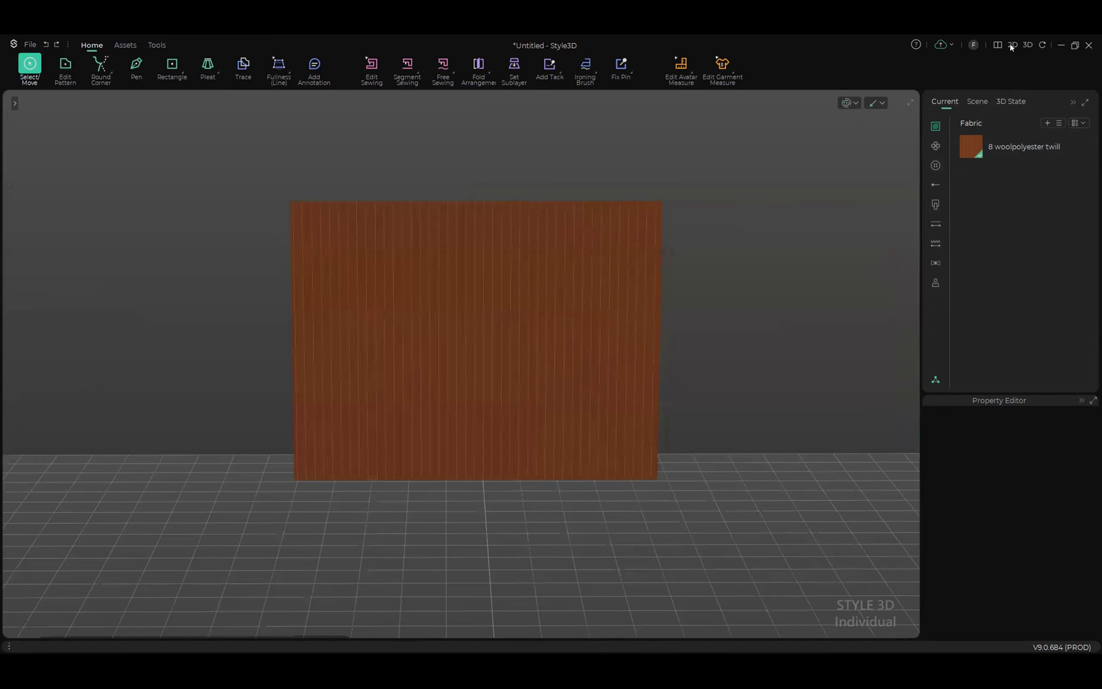
left_click(1010, 45)
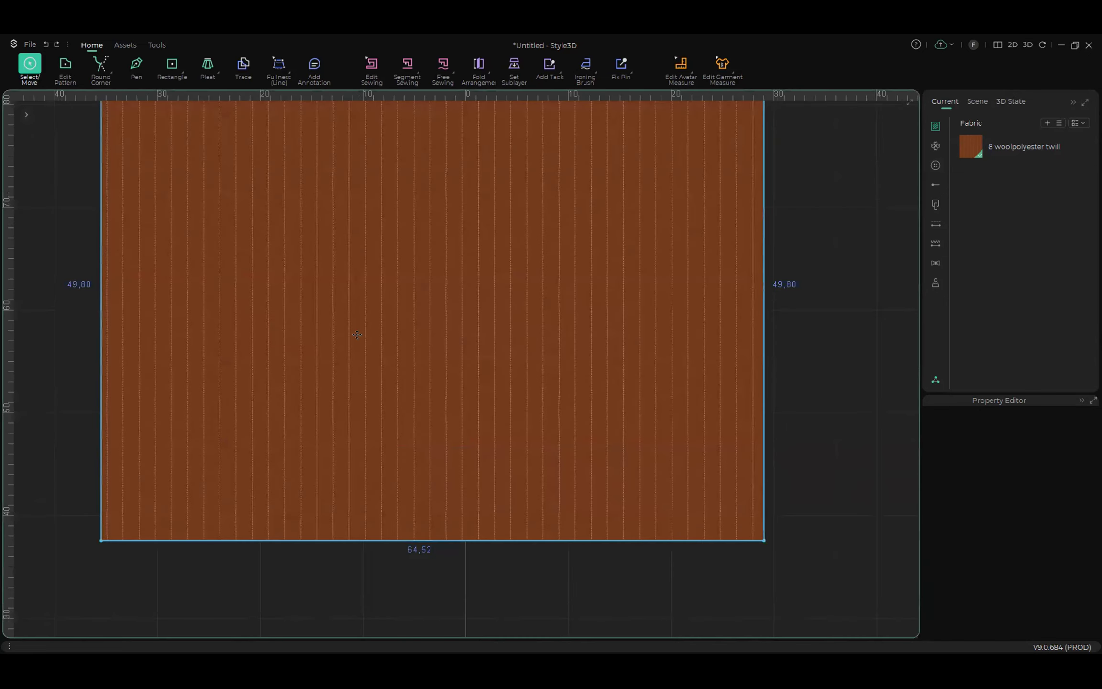
scroll(359, 335, "down", 4)
middle_click_drag(372, 243, 410, 288)
scroll(557, 263, "down", 1)
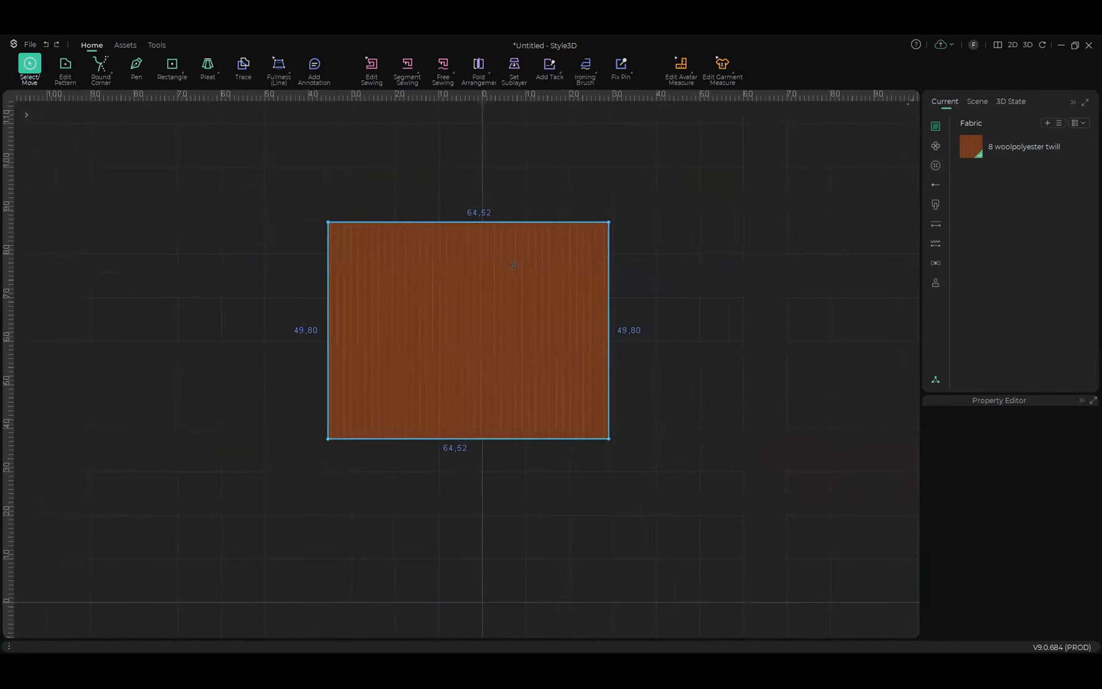
scroll(557, 263, "up", 1)
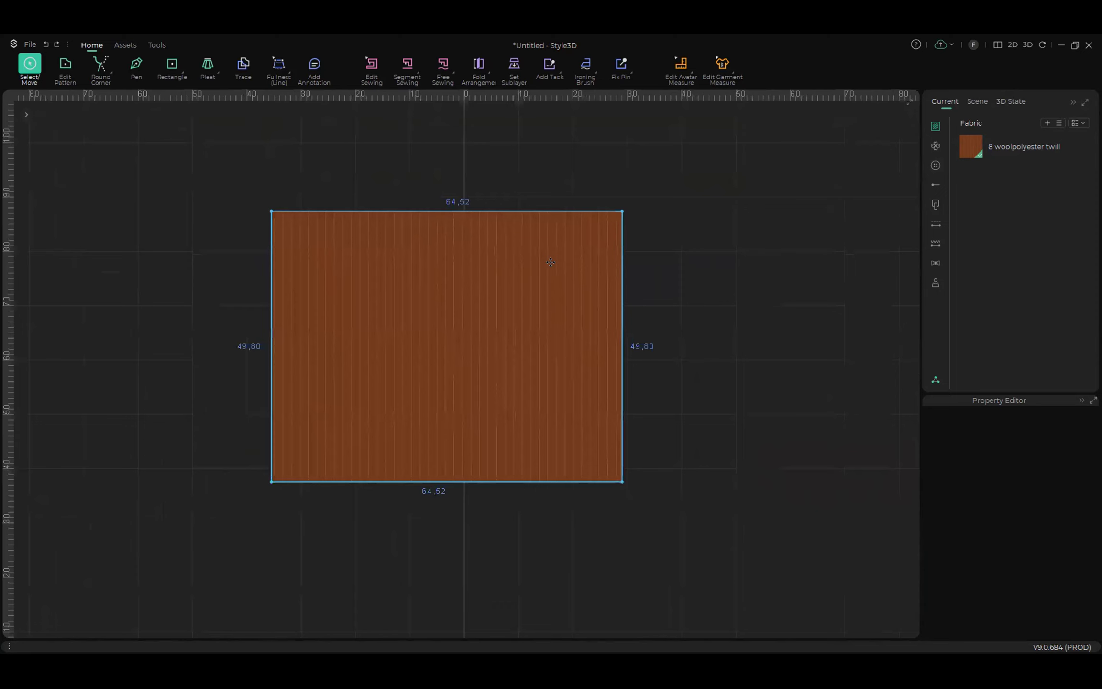
Step: Alternate between the side-by-side and 2D-only layouts, finishing with both windows side by side in the maximized program window
left_click(997, 47)
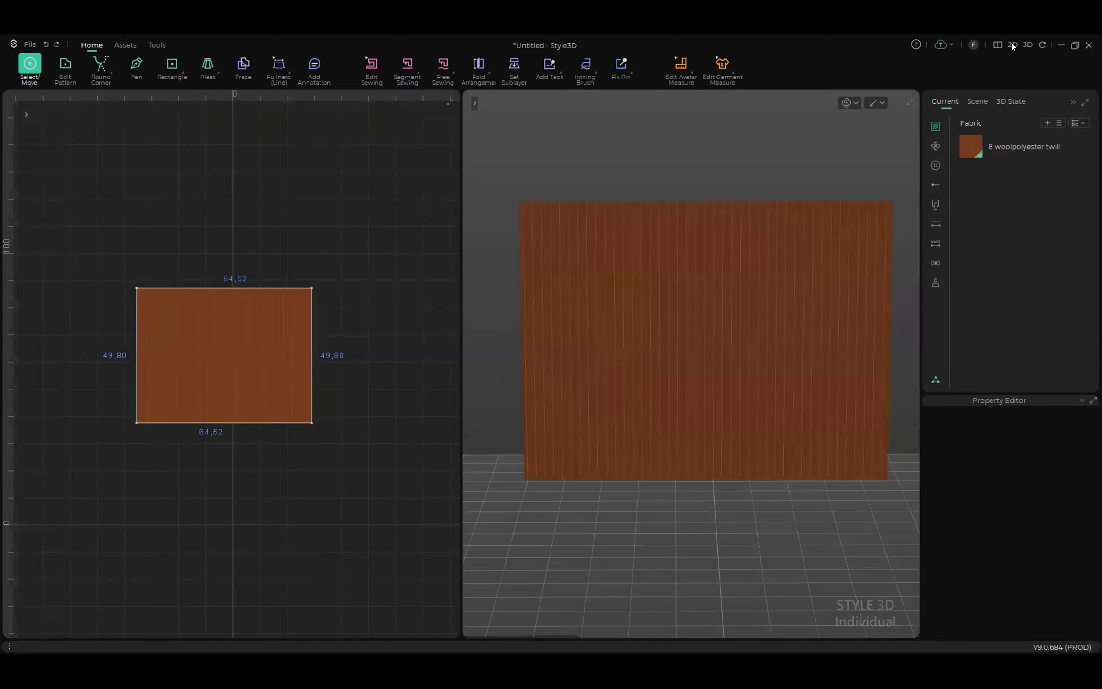
left_click(1011, 44)
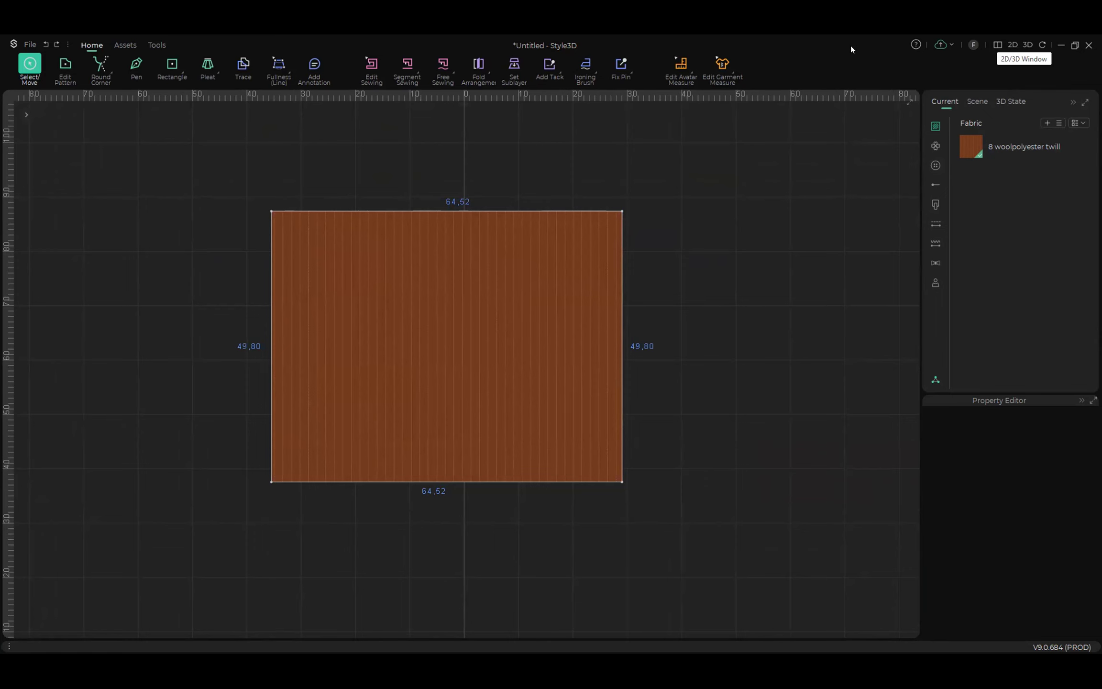
left_click(998, 45)
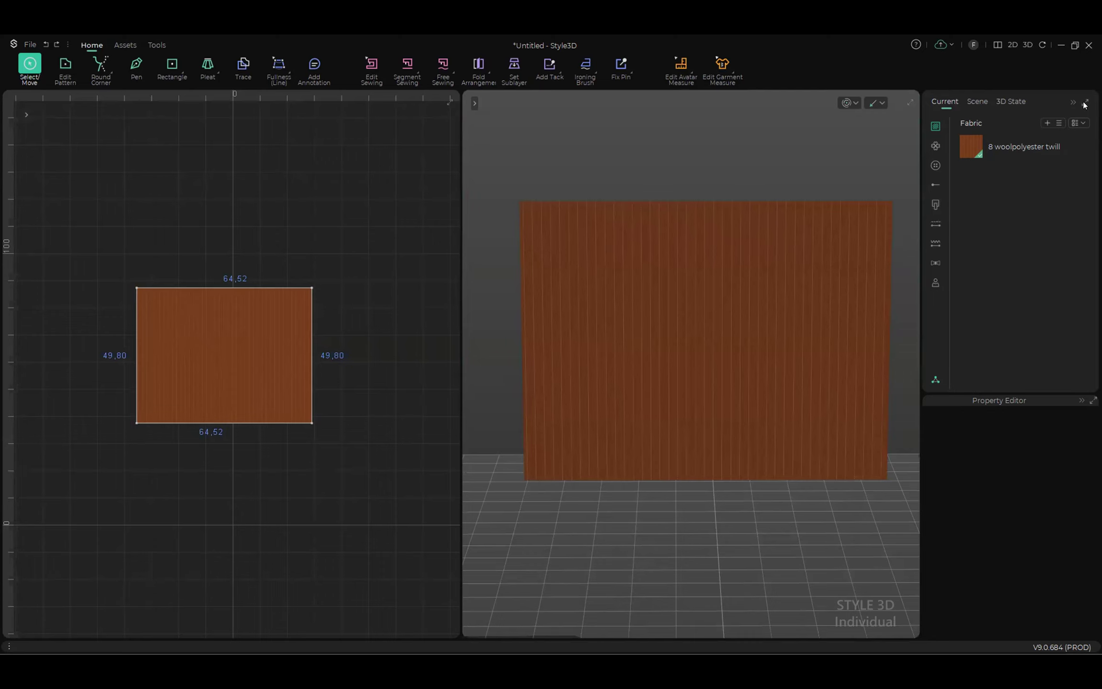
left_click(1010, 44)
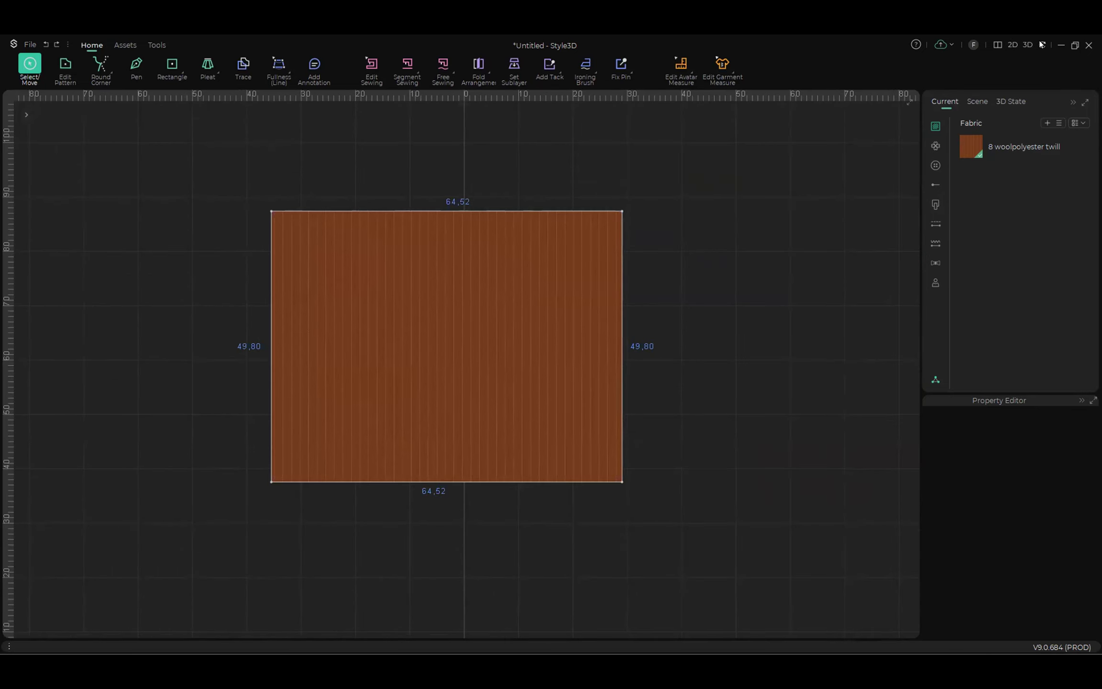
left_click(910, 103)
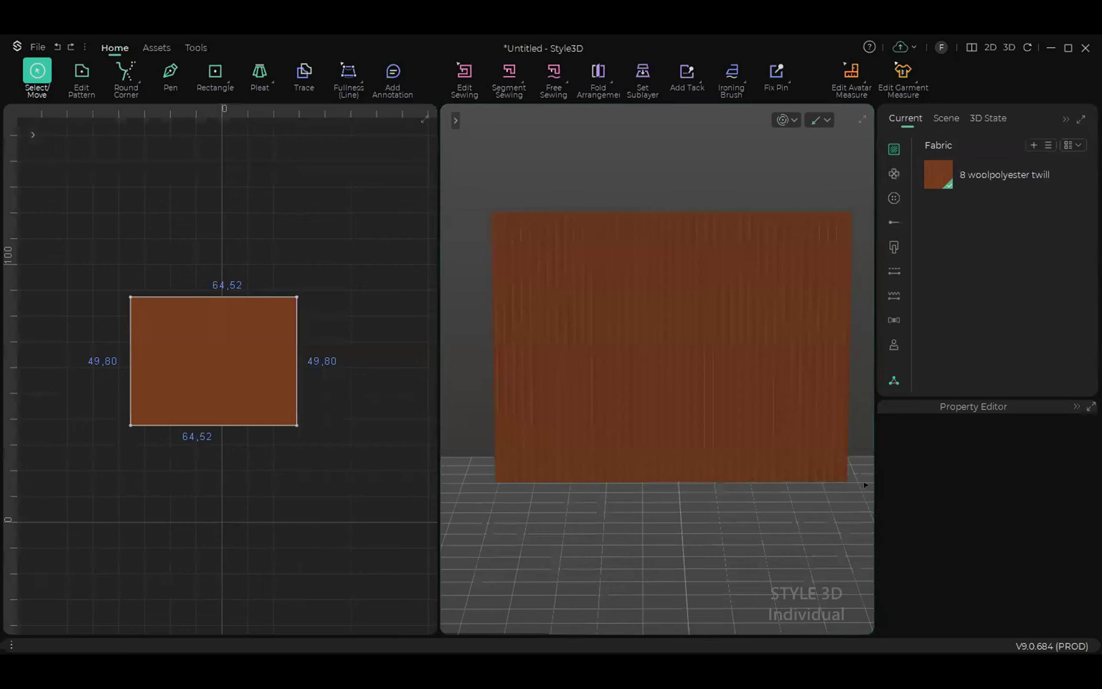
left_click(314, 418)
left_click(1068, 47)
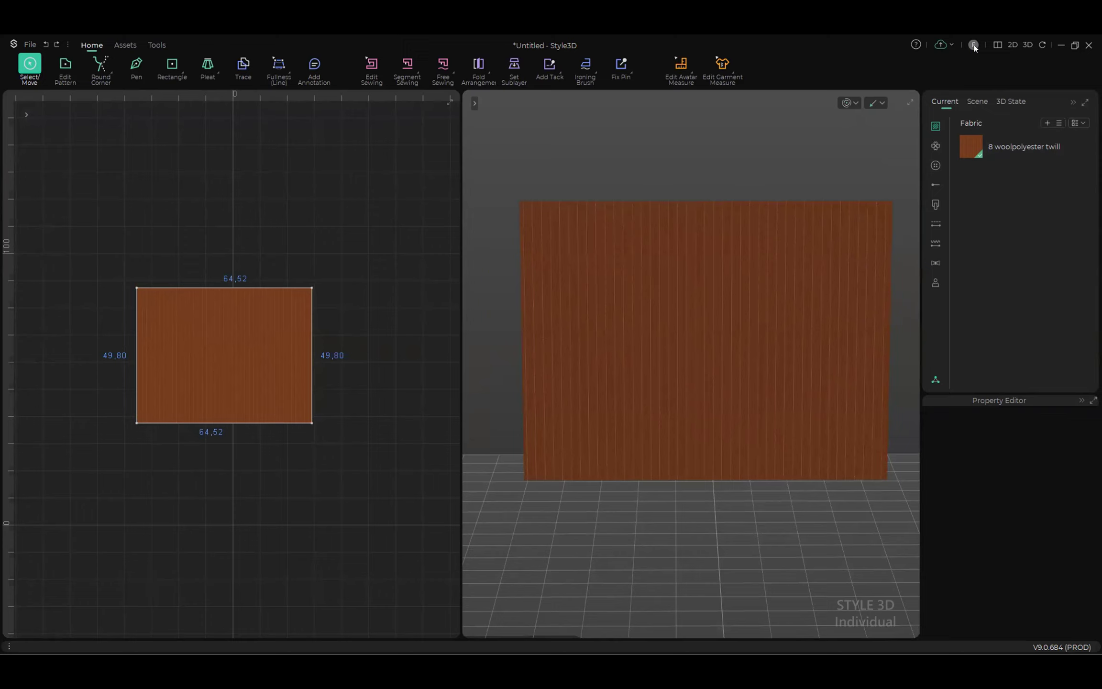
Step: View the cloud upload options and look through the other tool sets before returning to the Home tools
left_click(950, 44)
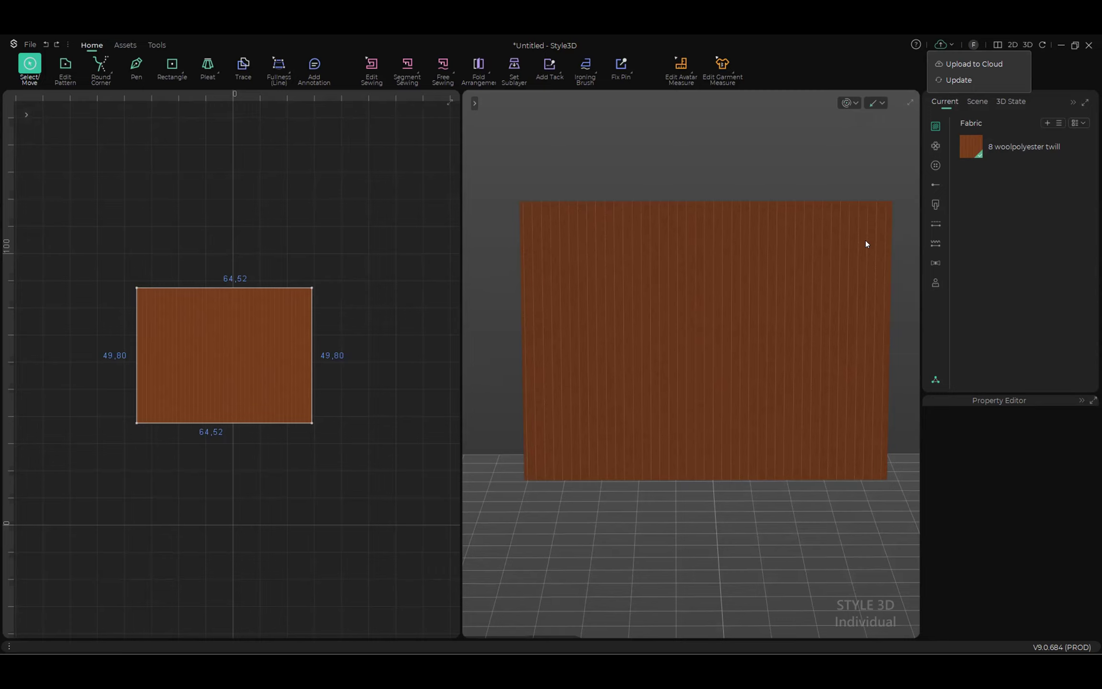
left_click(804, 69)
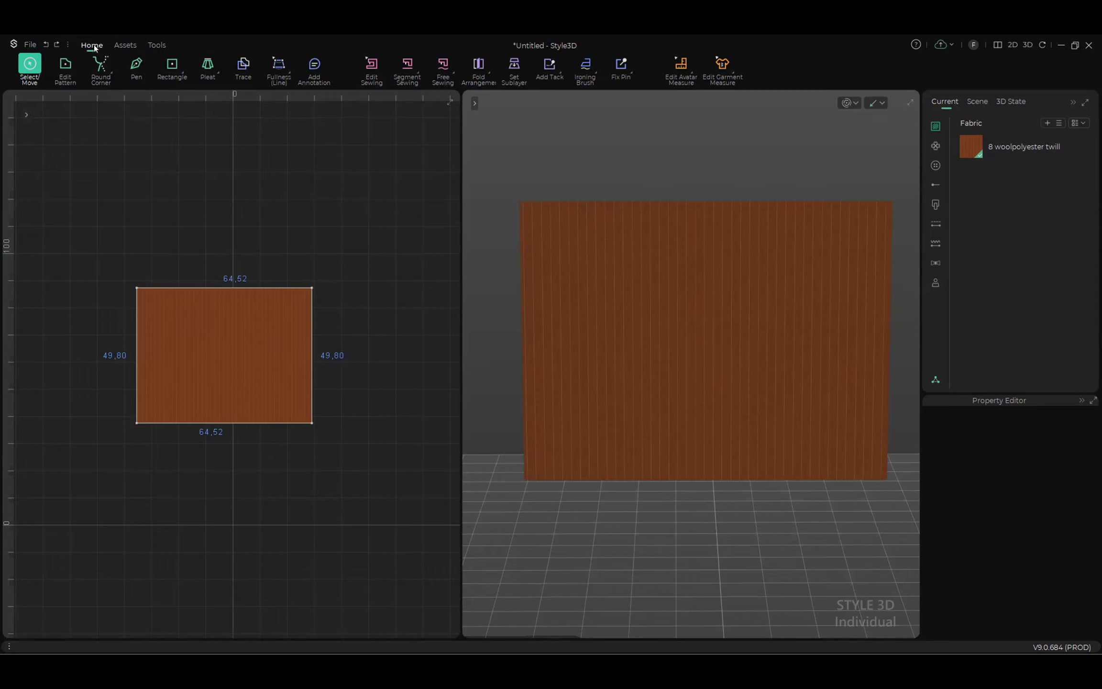
left_click(124, 46)
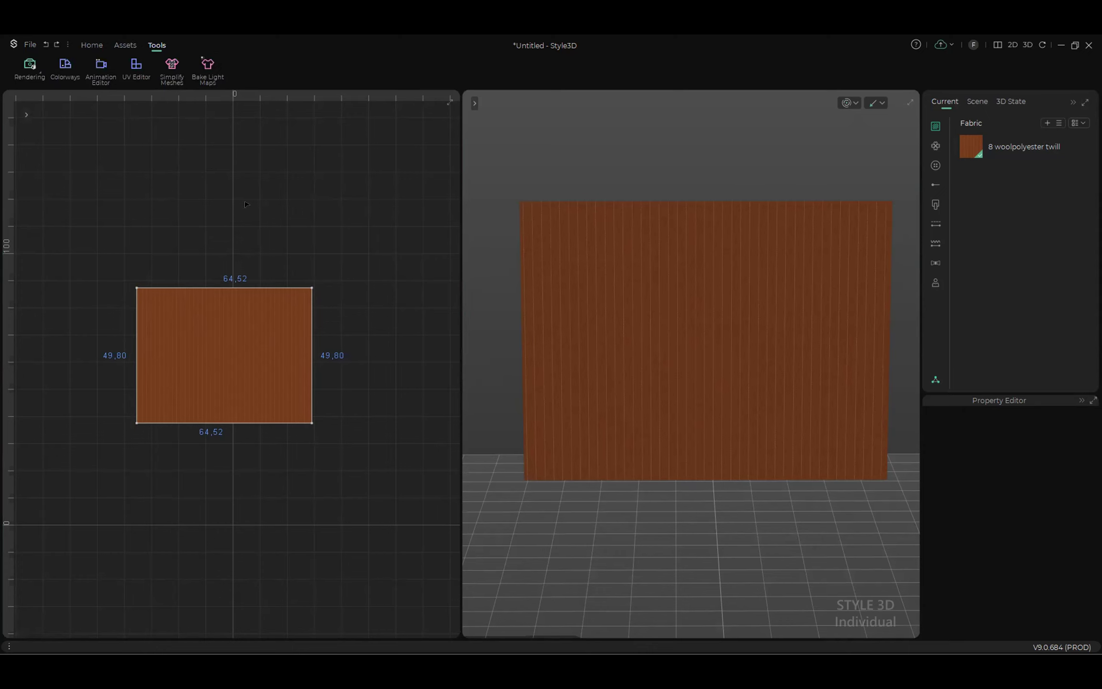
left_click(92, 46)
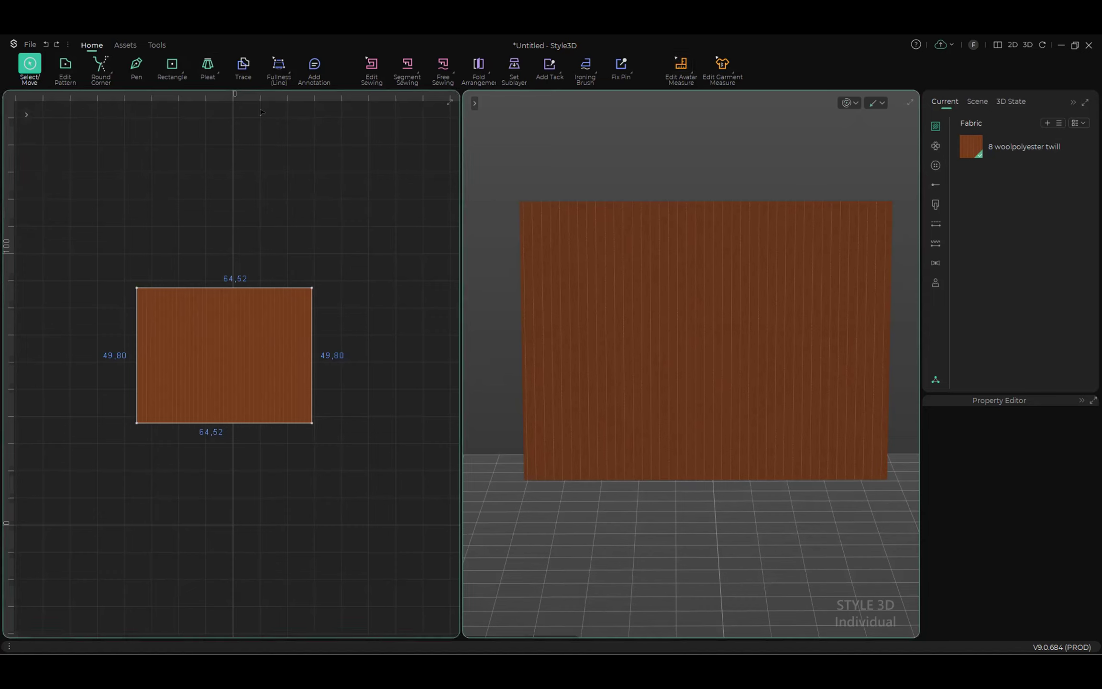
Step: Display the Assets tools and activate Edit Topstitch, followed by Free Topstitch
left_click(128, 44)
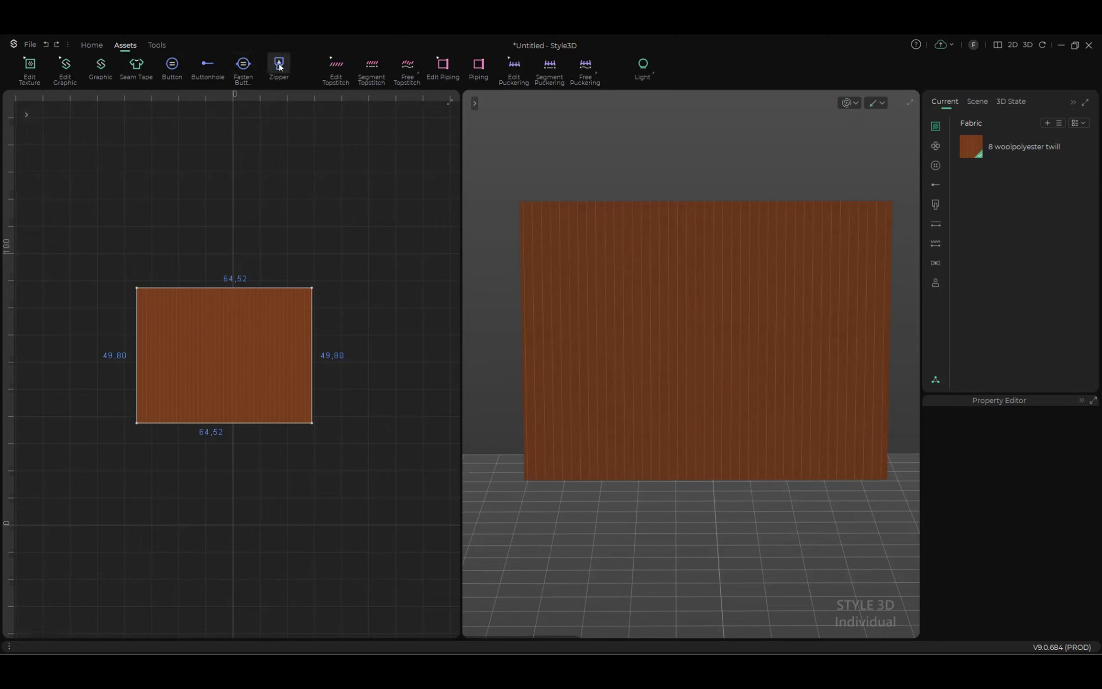
left_click(335, 63)
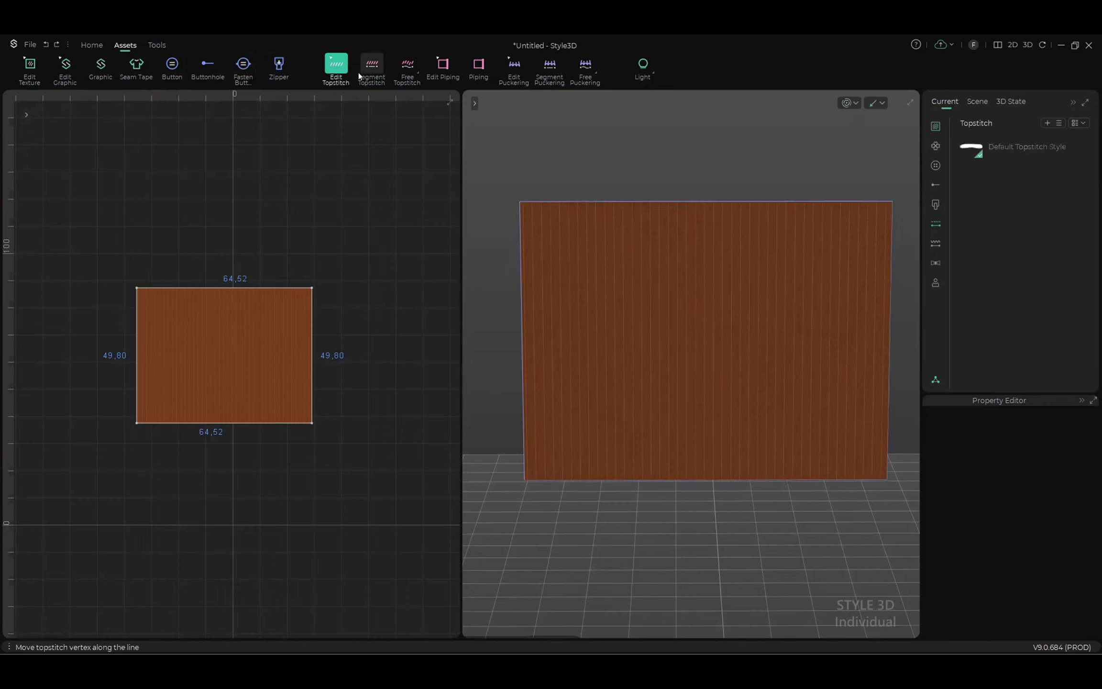
left_click(407, 65)
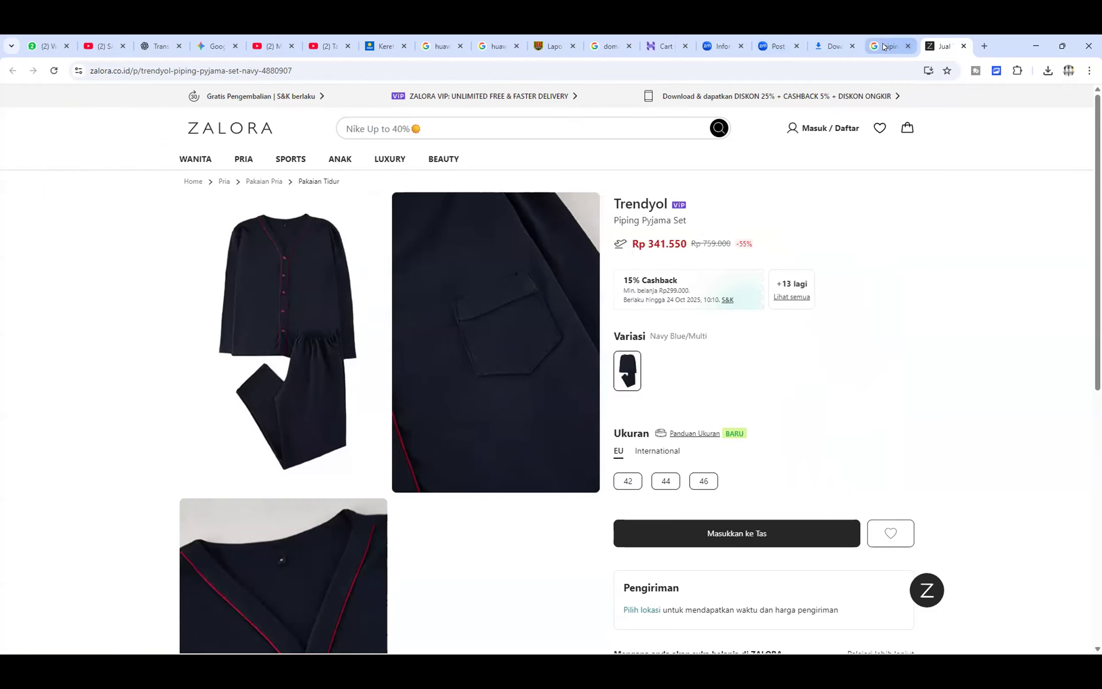
Step: Search Google Images in the browser for "piping dan binding"
left_click(901, 47)
left_click_drag(232, 102, 102, 96)
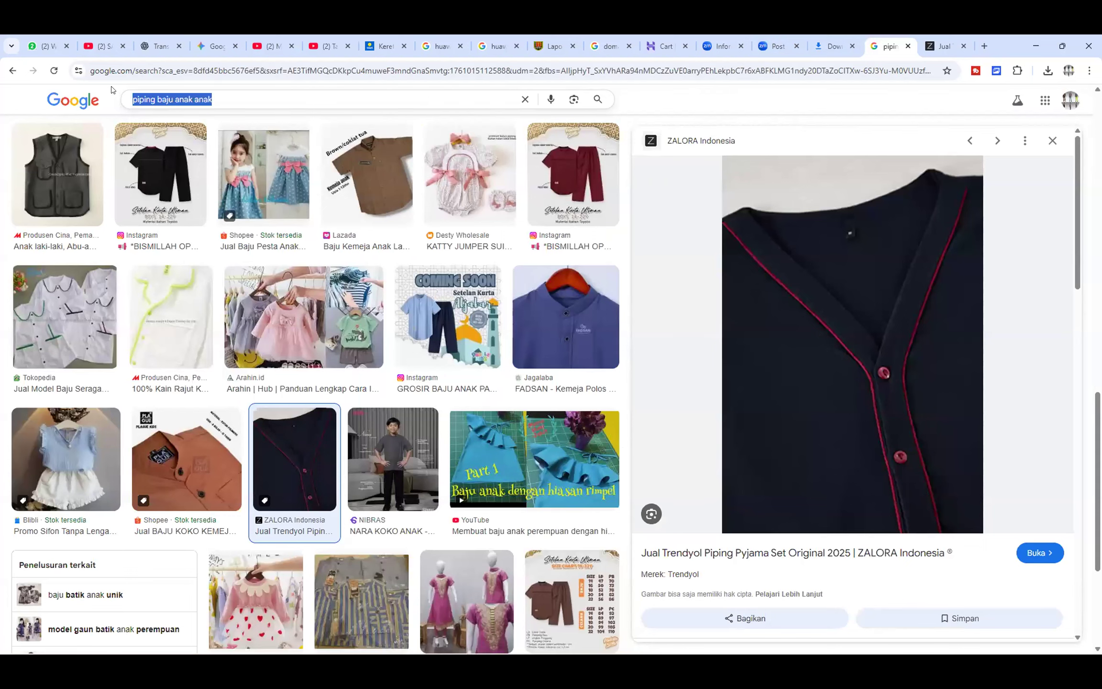
type("pipi")
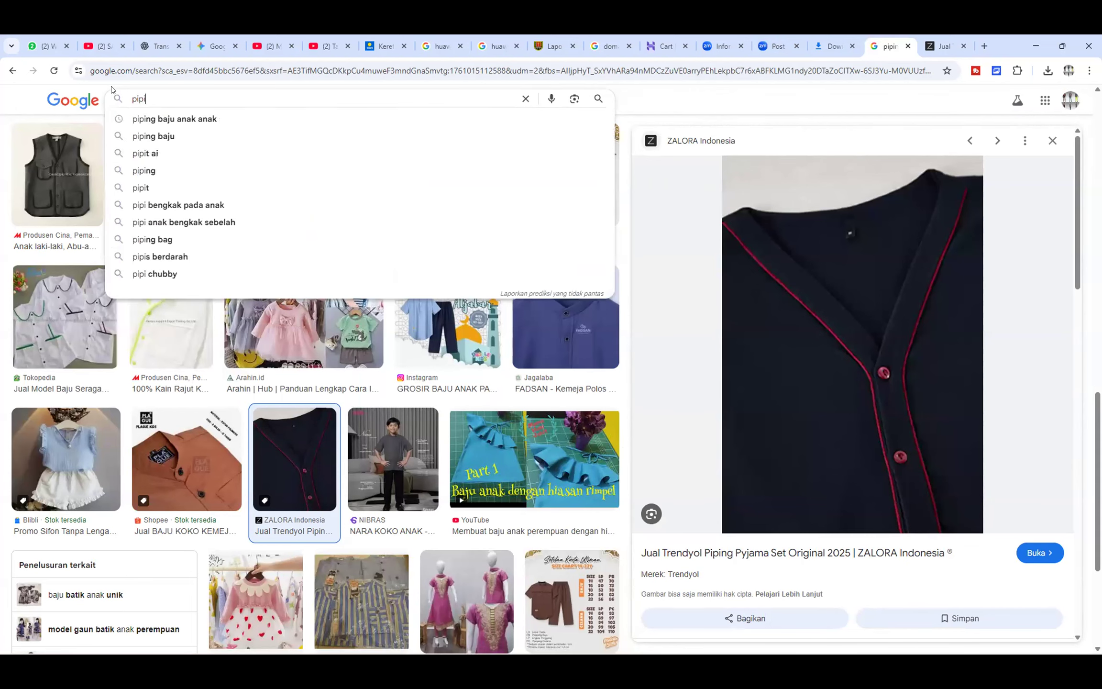
type("ng dan bio")
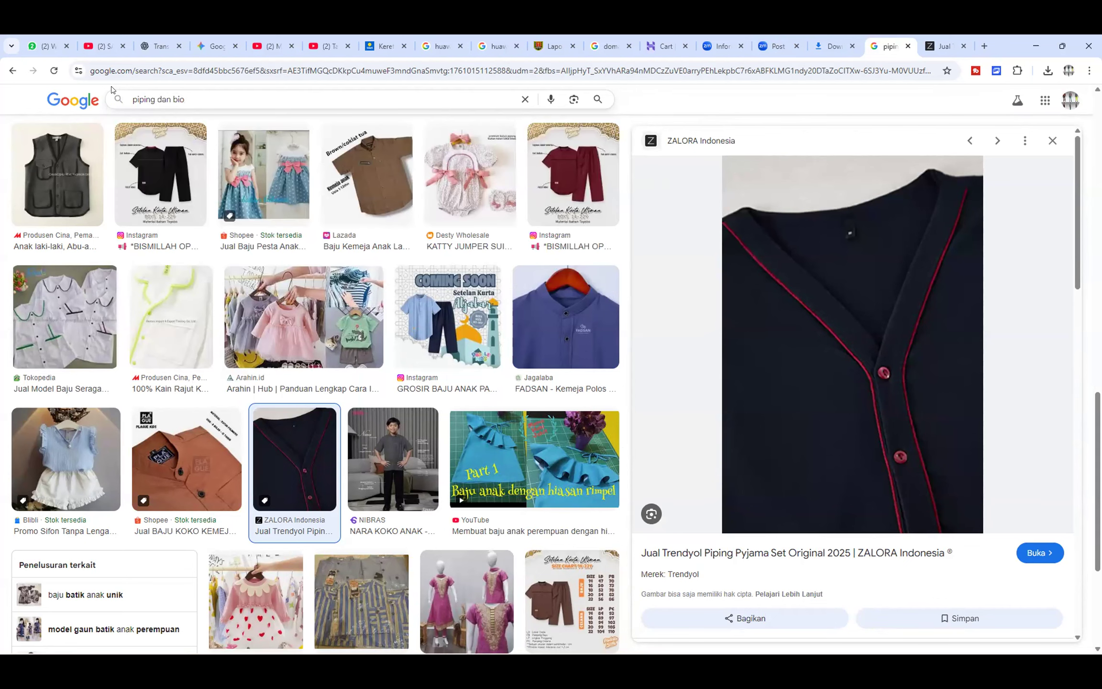
key("BackSpace")
type("nding")
key("Return")
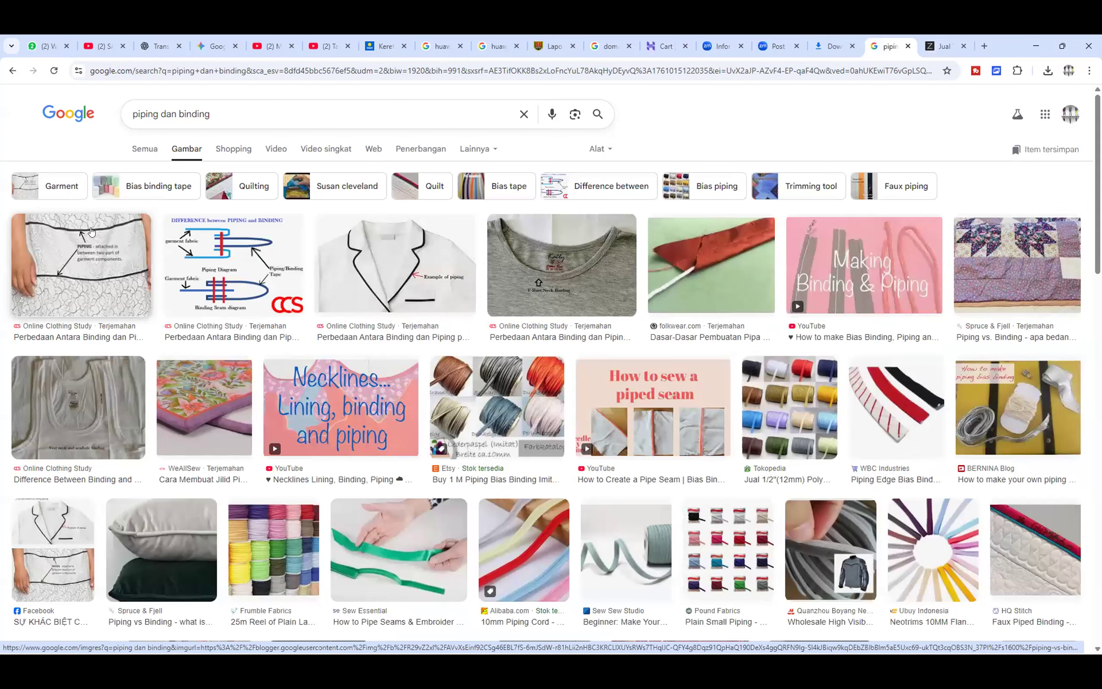
Step: Try the Bias tape filter, return to the unfiltered images and examine the diagram of the difference between piping and binding
left_click(472, 188)
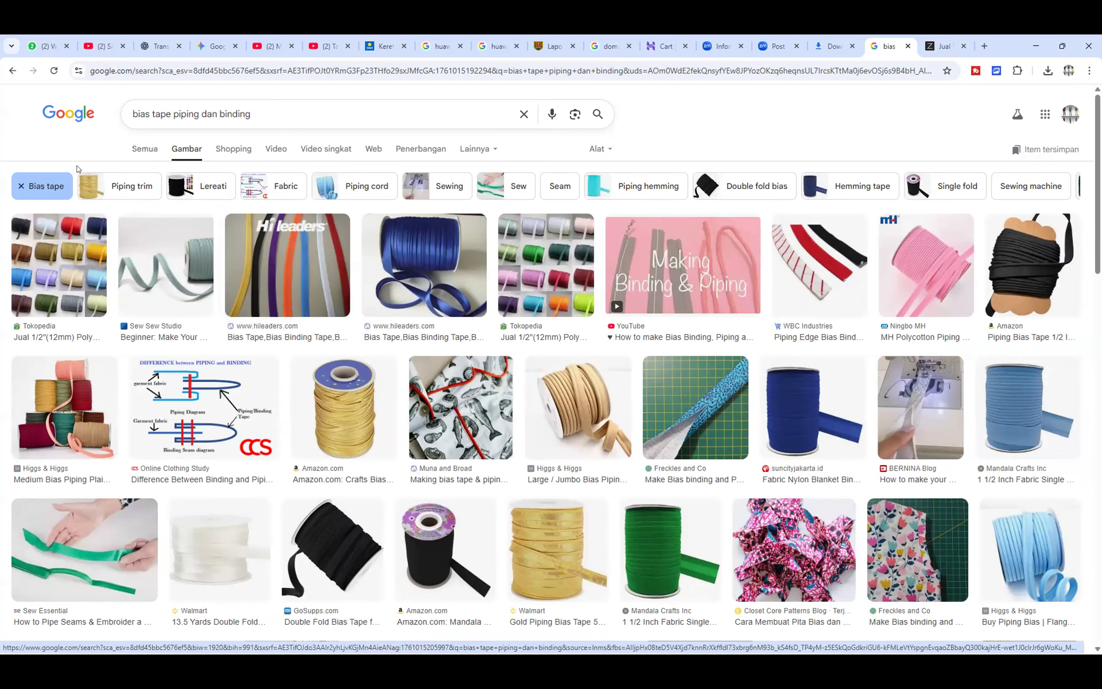
left_click(7, 68)
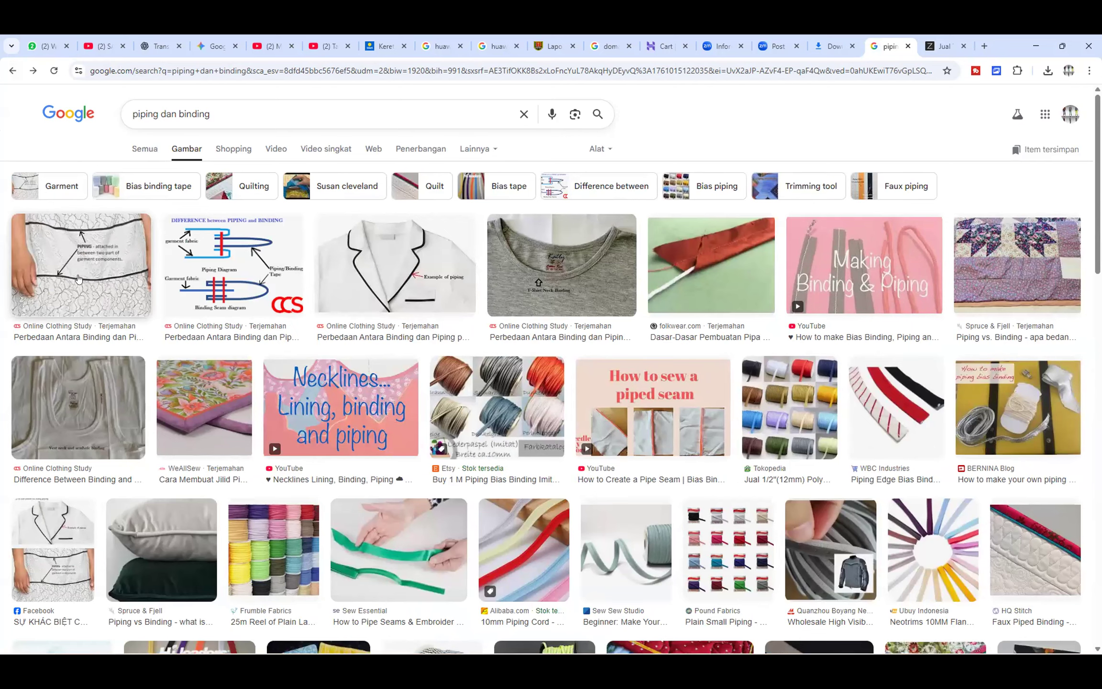
left_click(261, 281)
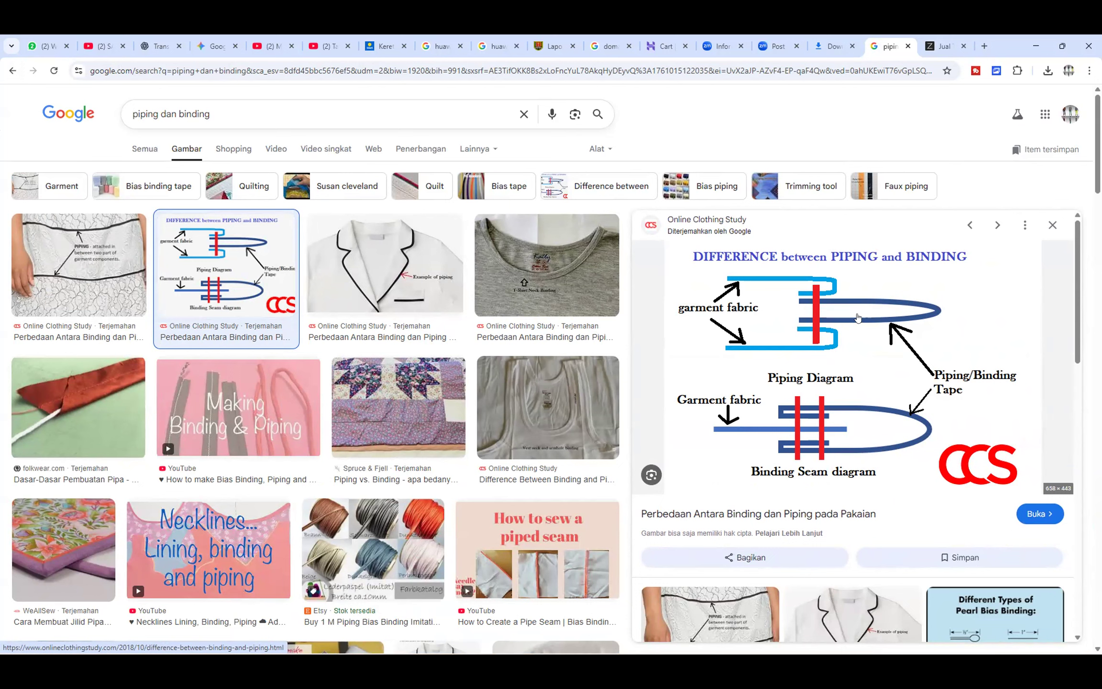
scroll(849, 330, "down", 1)
scroll(852, 338, "down", 1)
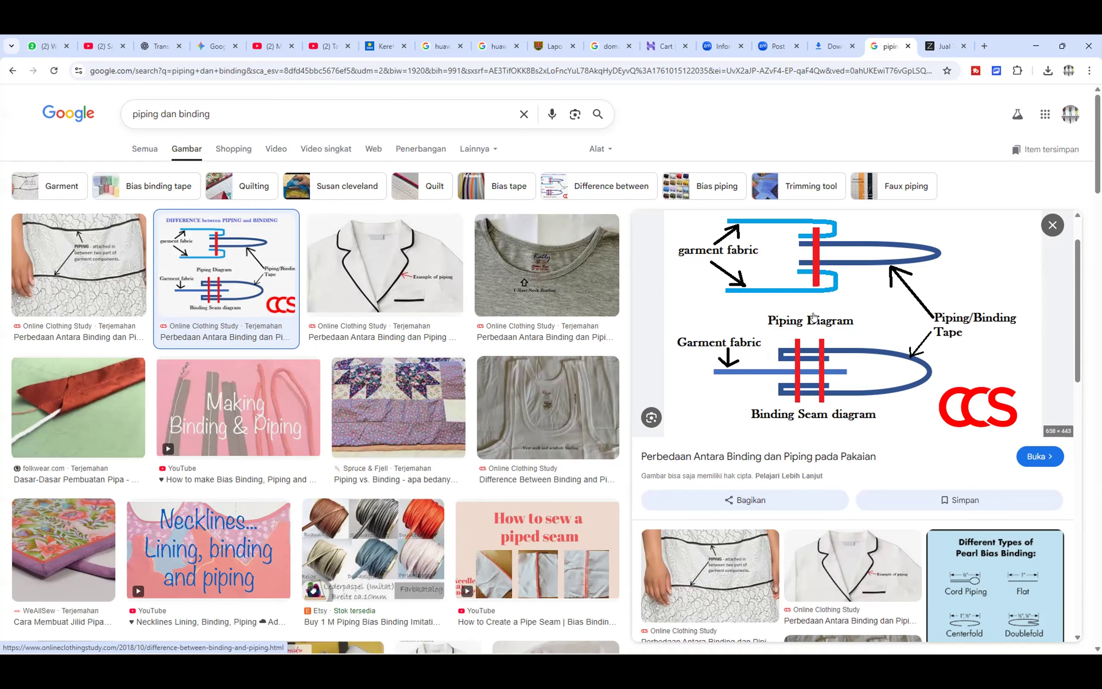
scroll(829, 296, "down", 2)
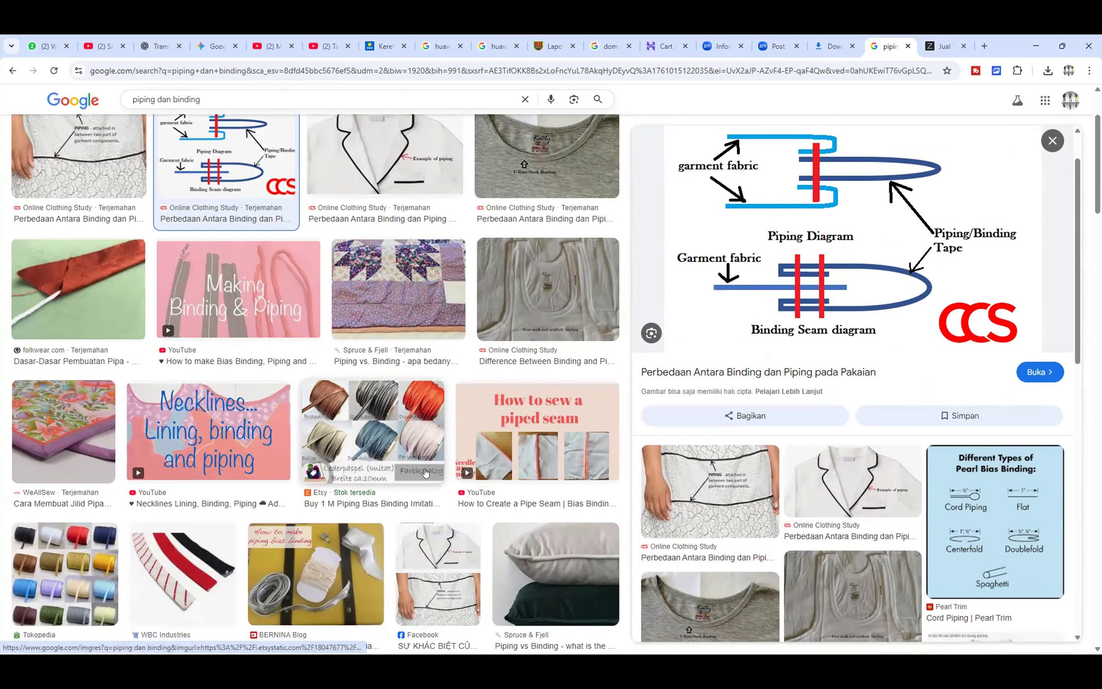
Step: Look through further image results for examples of piping and binding
scroll(426, 471, "down", 5)
scroll(430, 474, "down", 2)
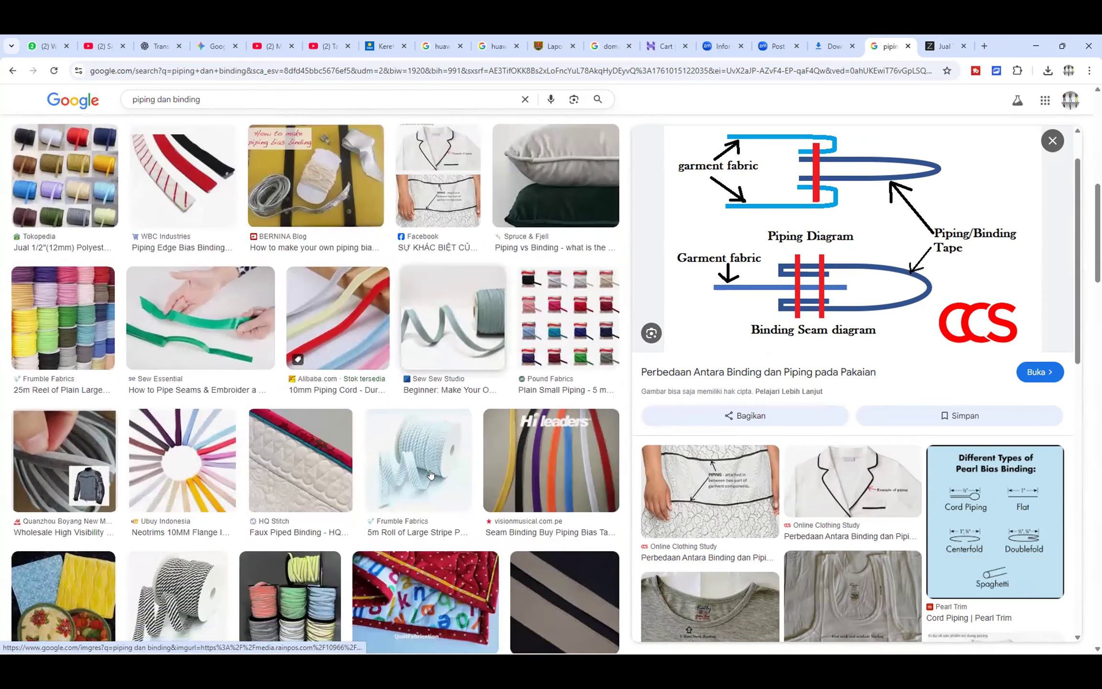
scroll(457, 364, "down", 2)
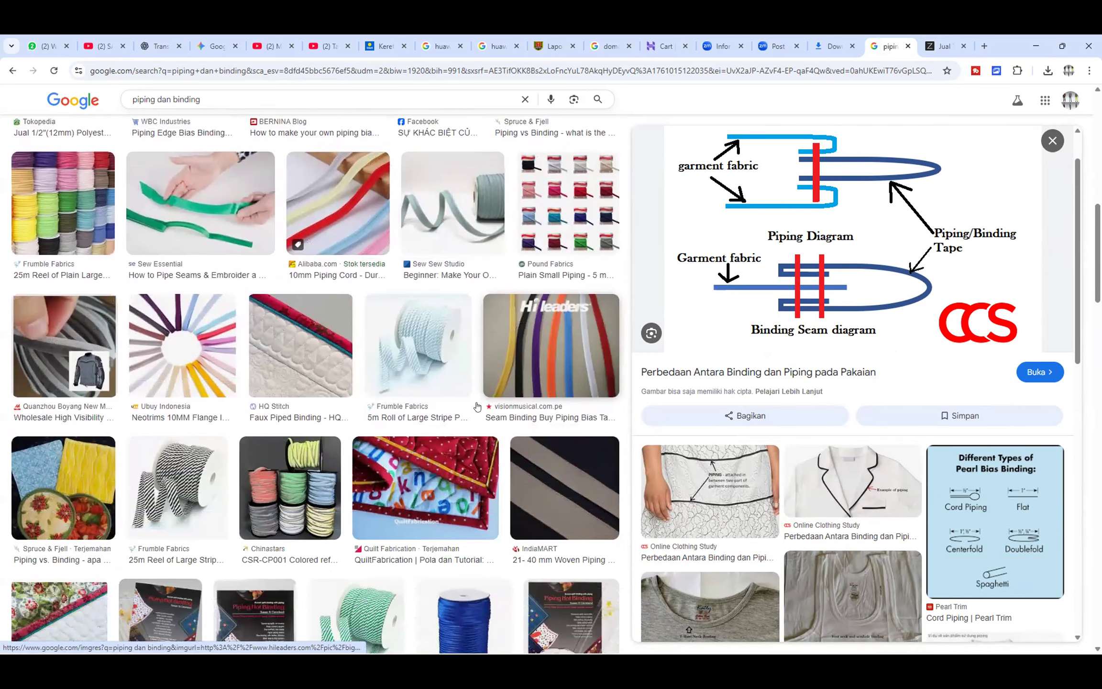
scroll(481, 401, "down", 2)
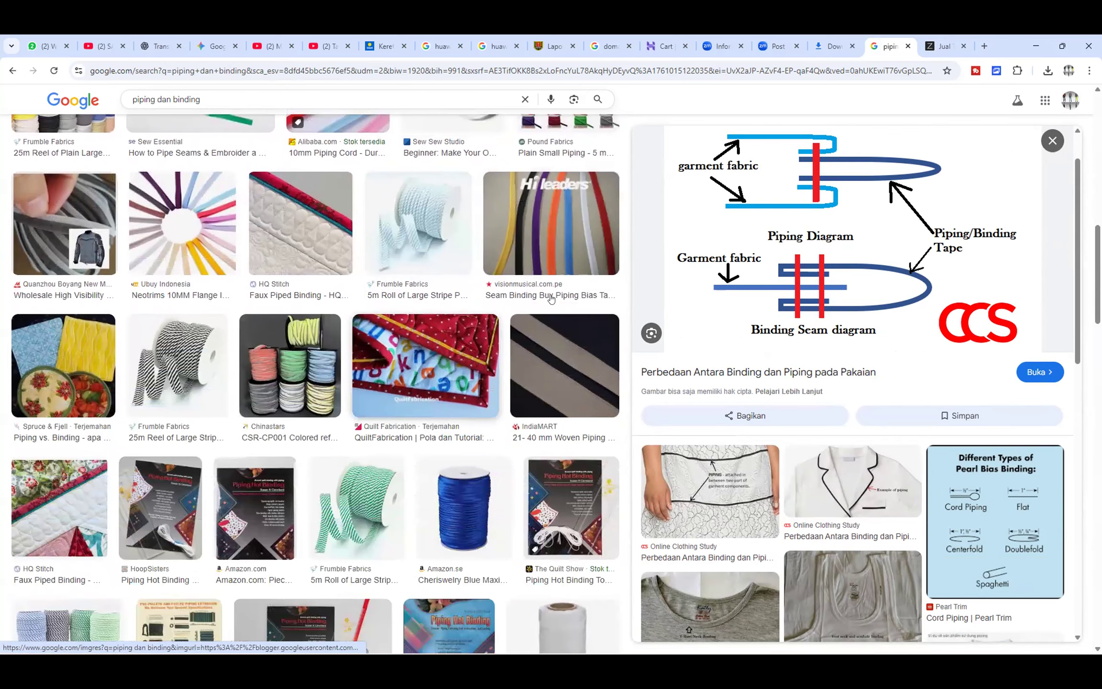
scroll(551, 298, "down", 3)
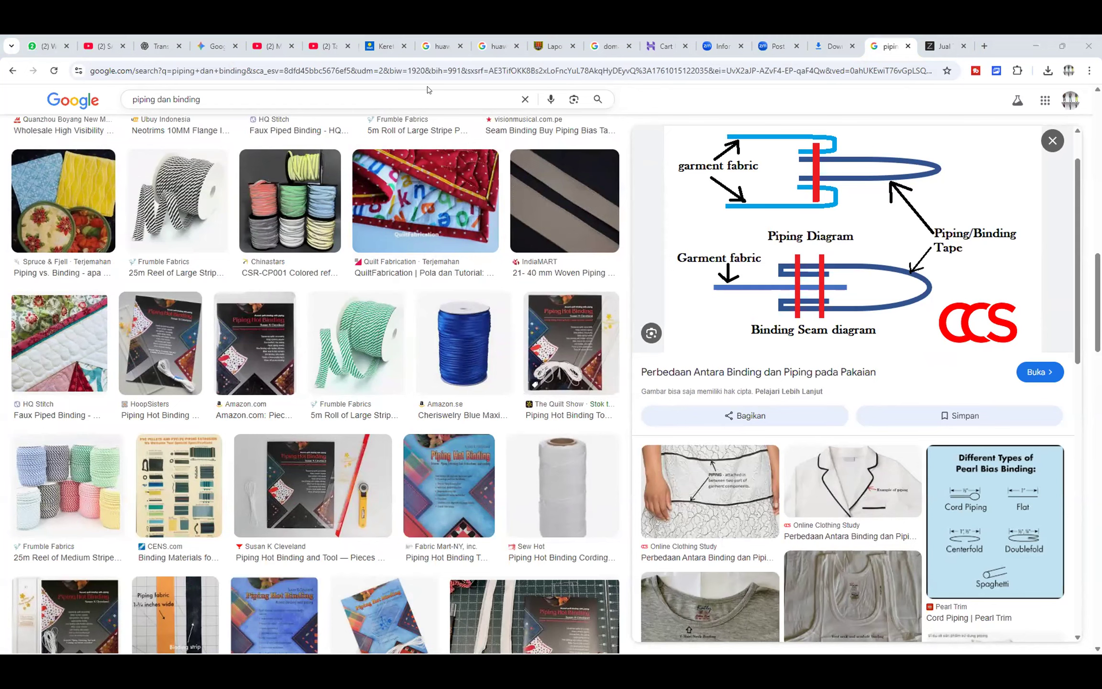
Step: Switch back to Style3D and activate the Piping tool with the whole pattern piece in the 3D view
key("alt+Tab")
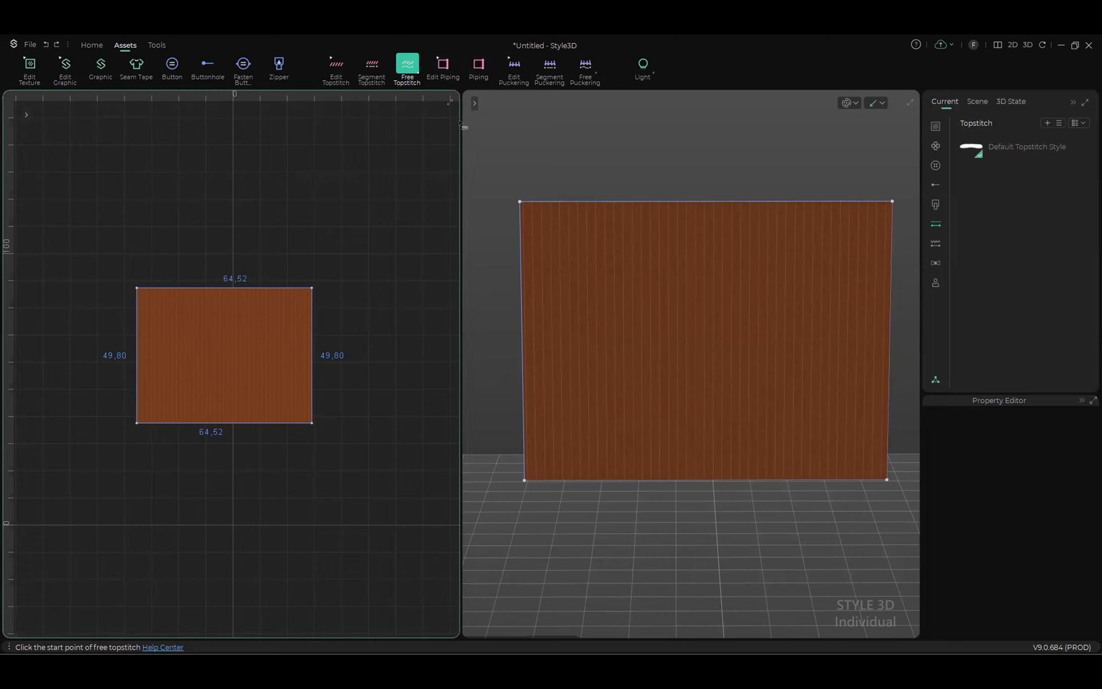
left_click(479, 65)
scroll(629, 235, "up", 1)
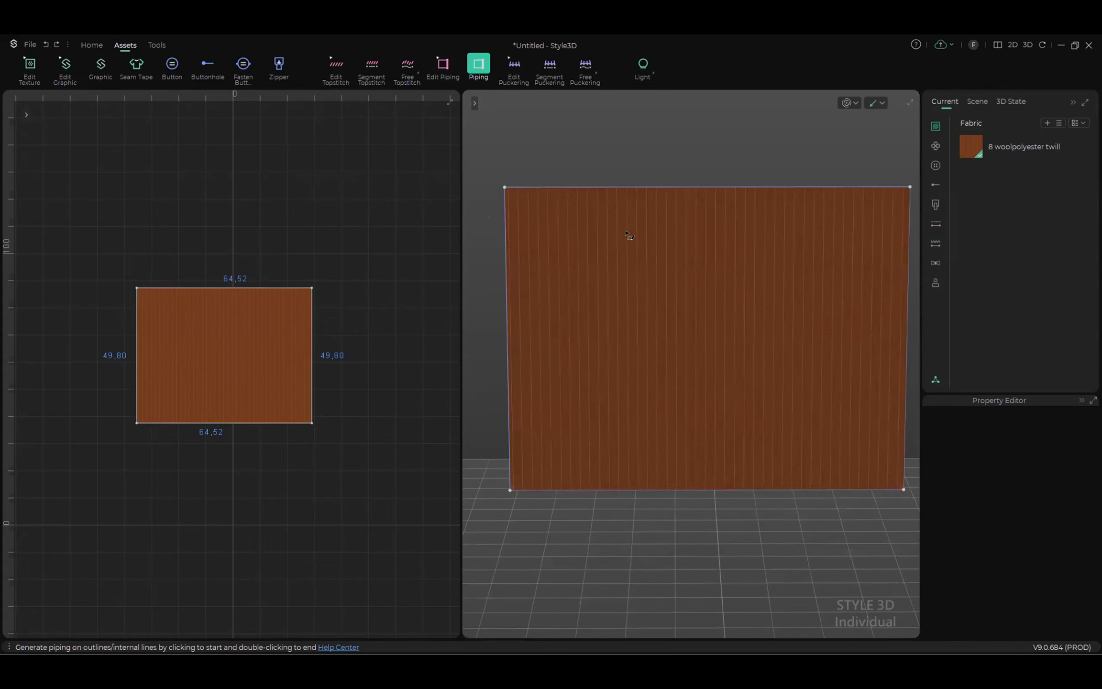
scroll(577, 226, "down", 2)
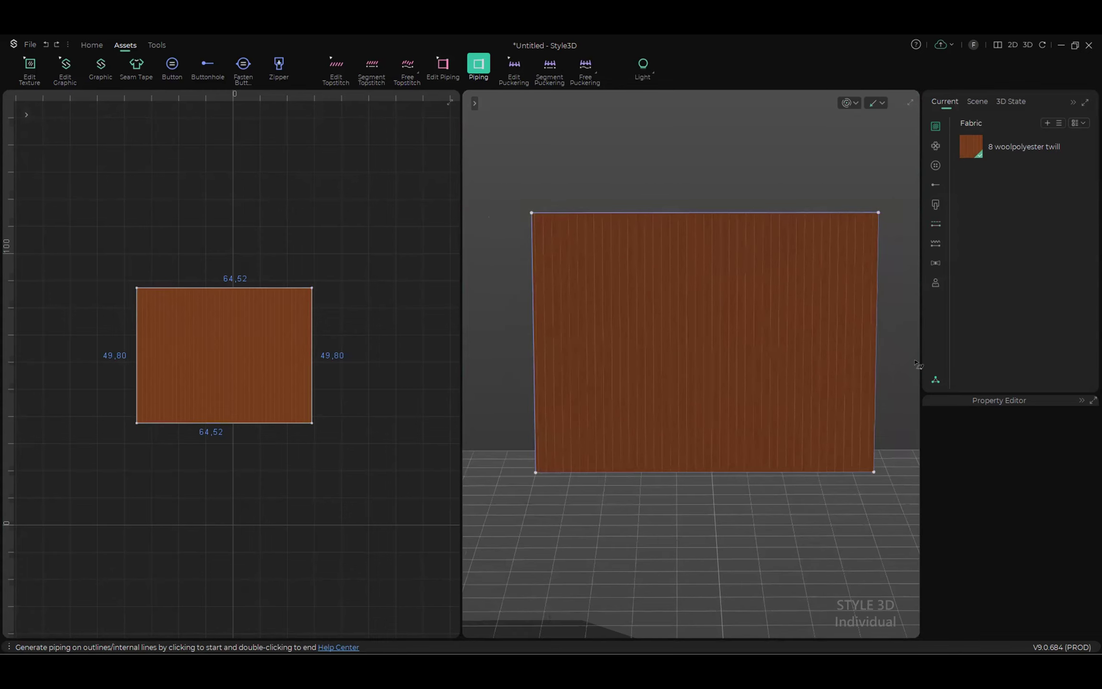
Step: Open the "Beige woven cuffs cabled A-shaped dress" project from the library's garments, including its garment, avatar and scene
left_click(935, 379)
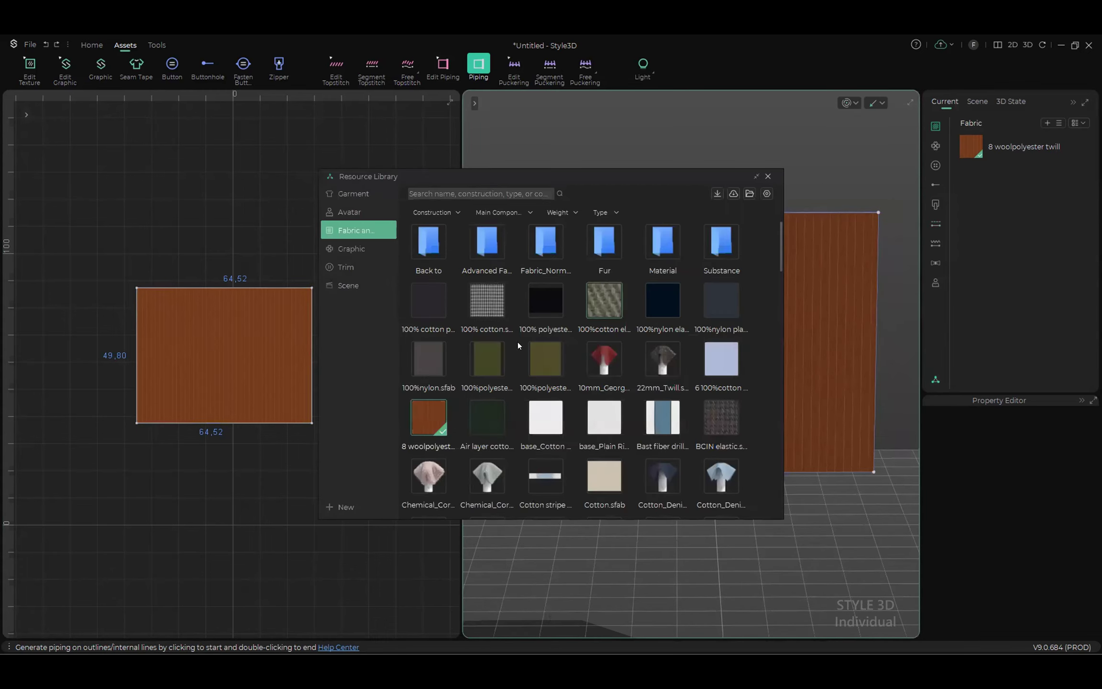
left_click(363, 191)
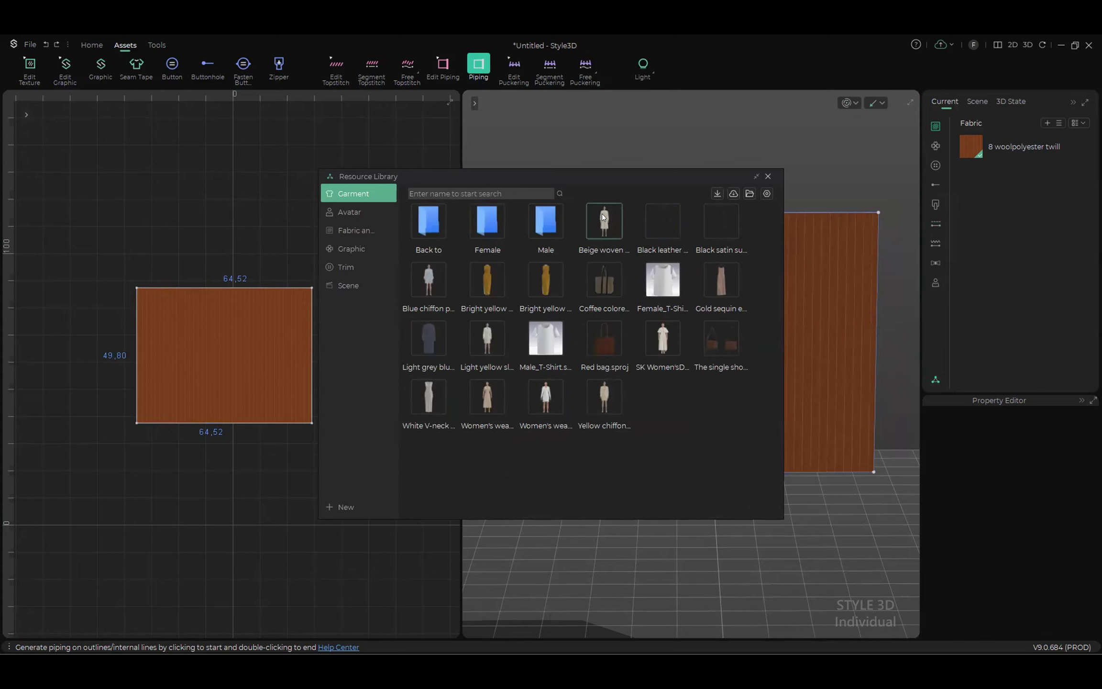
double_click(602, 216)
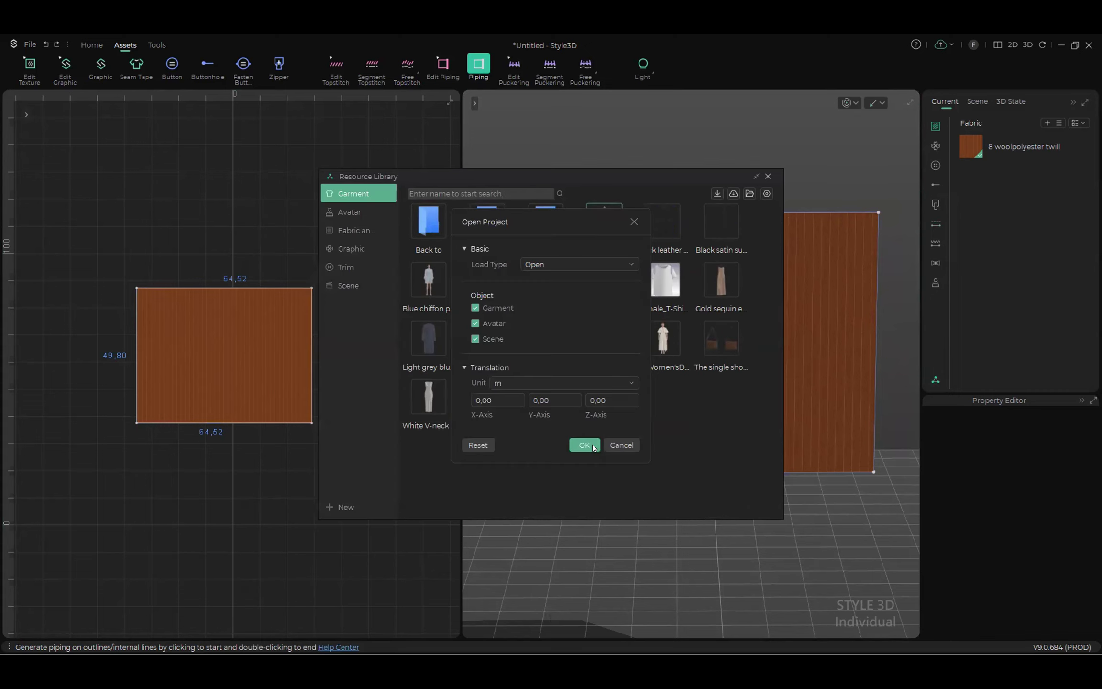
left_click(585, 445)
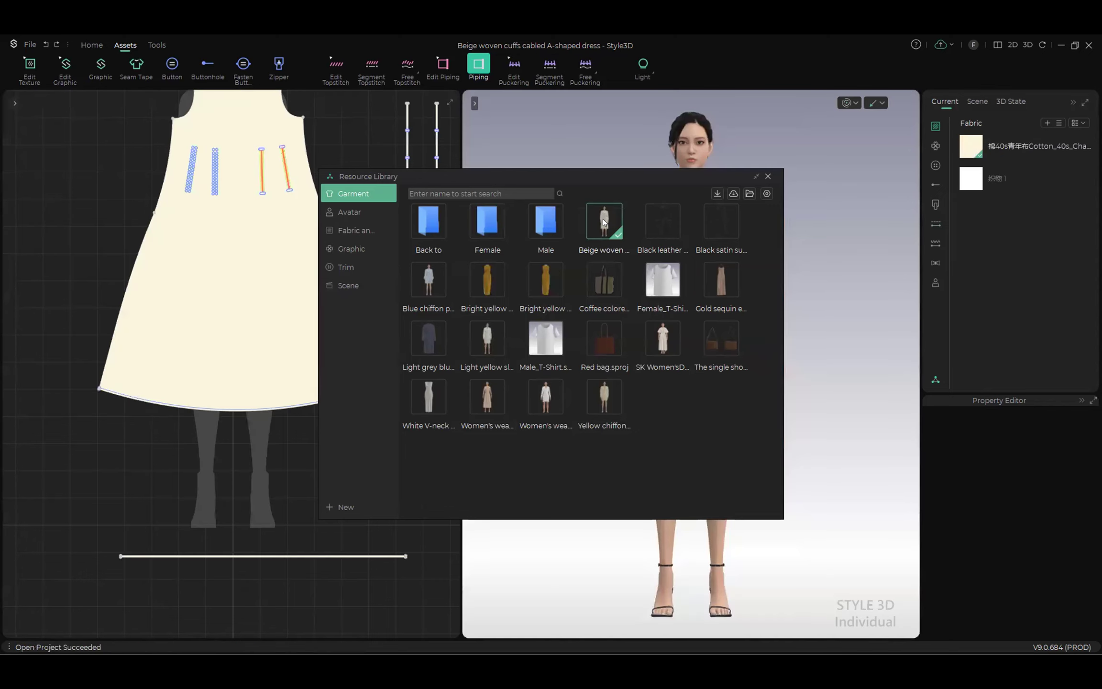
left_click(767, 177)
scroll(330, 177, "down", 5)
middle_click_drag(323, 187, 294, 263)
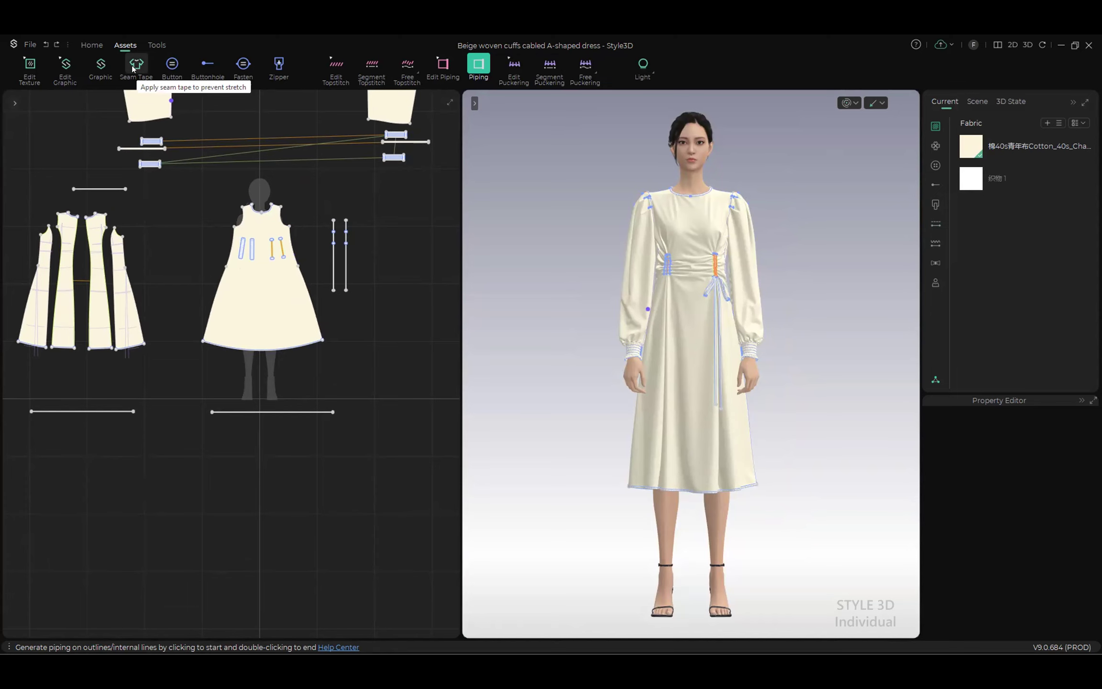
Step: Apply piping along the right-hand armhole curve of the front dress piece, from shoulder point to underarm
scroll(383, 278, "up", 4)
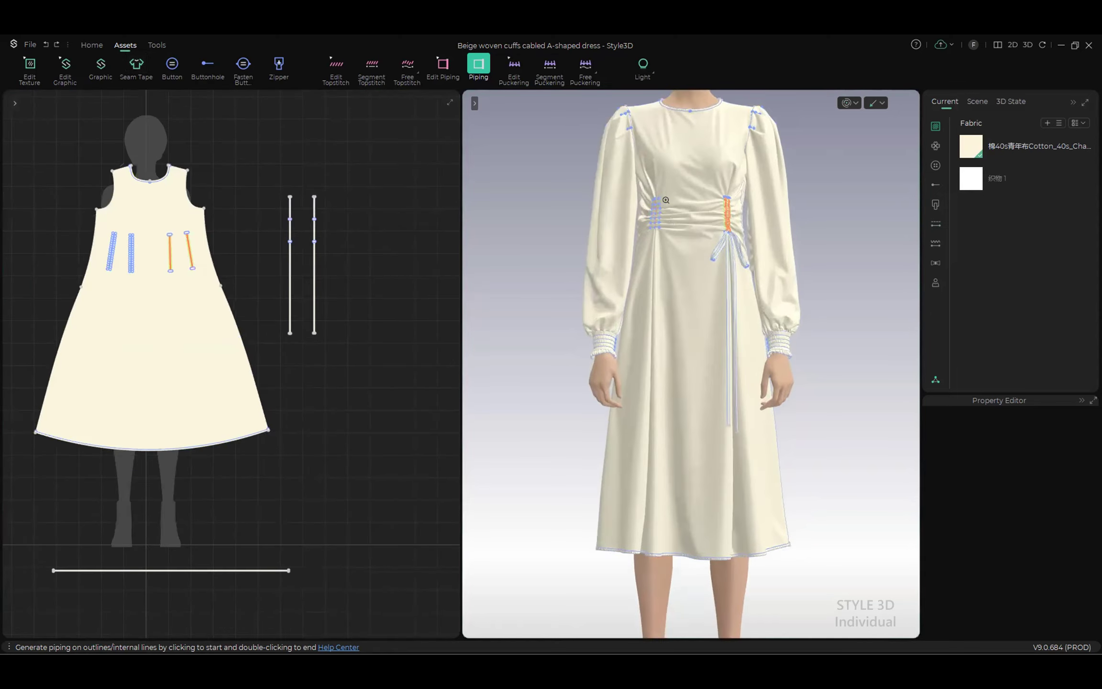
scroll(191, 254, "up", 3)
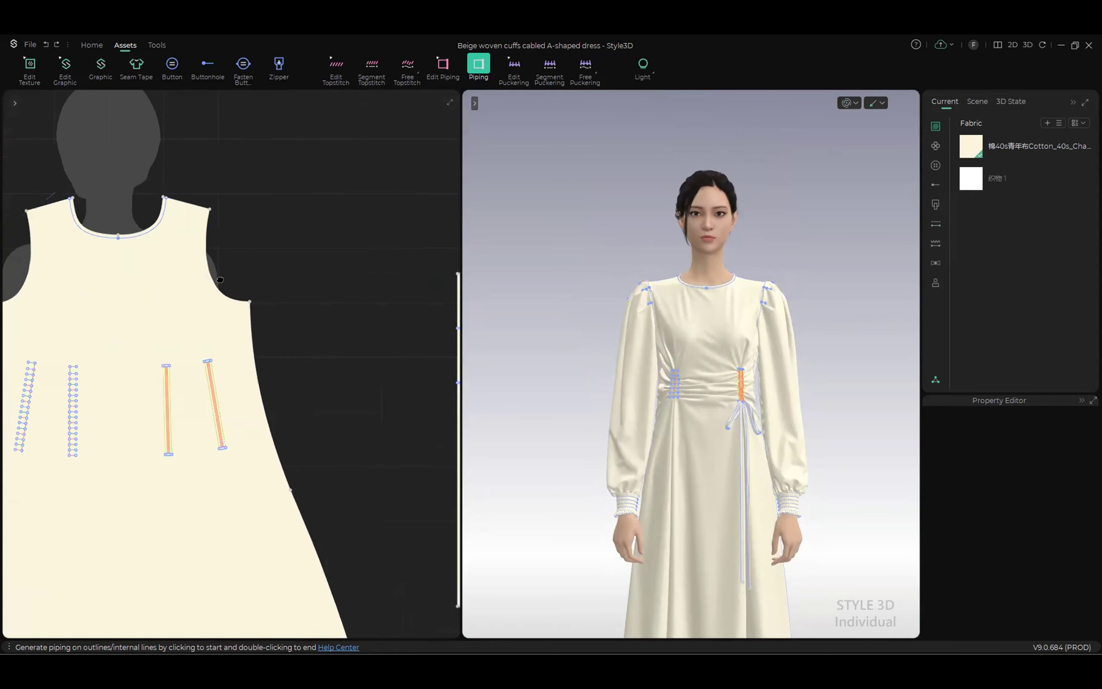
scroll(657, 261, "up", 2)
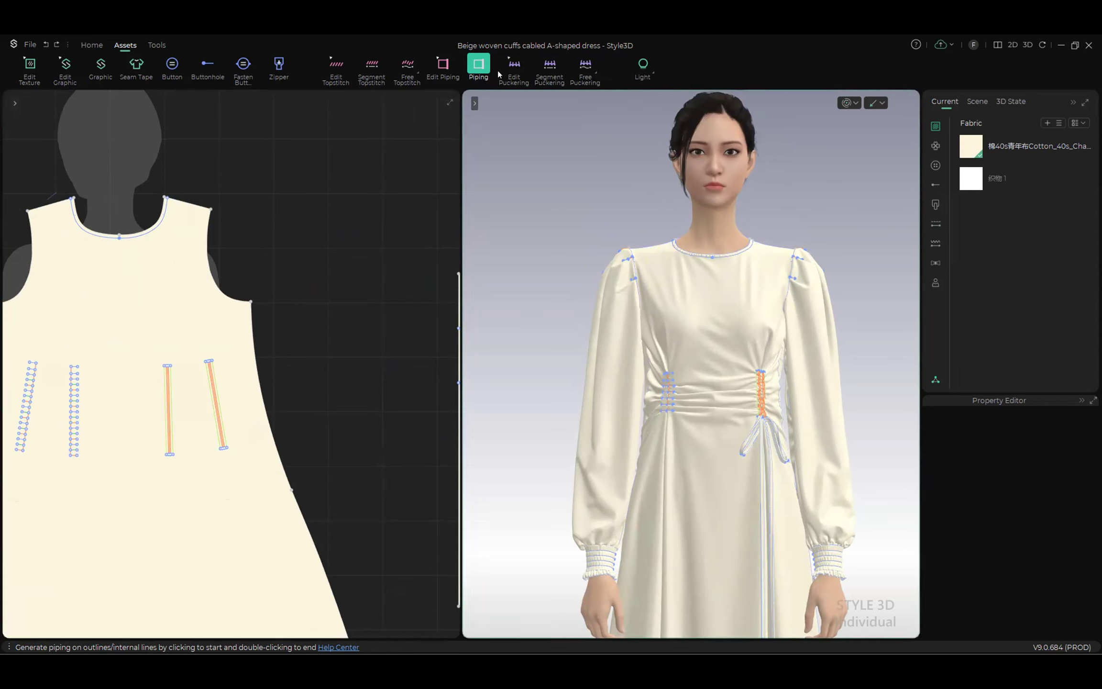
scroll(204, 217, "up", 3)
left_click(216, 177)
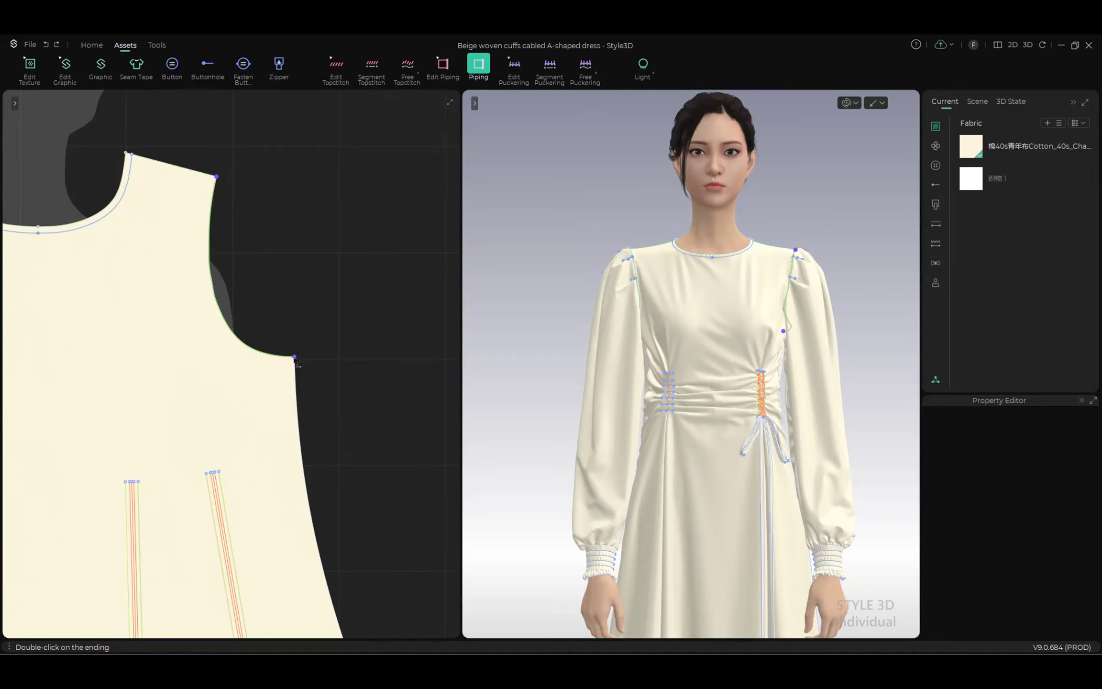
double_click(381, 414)
double_click(803, 296)
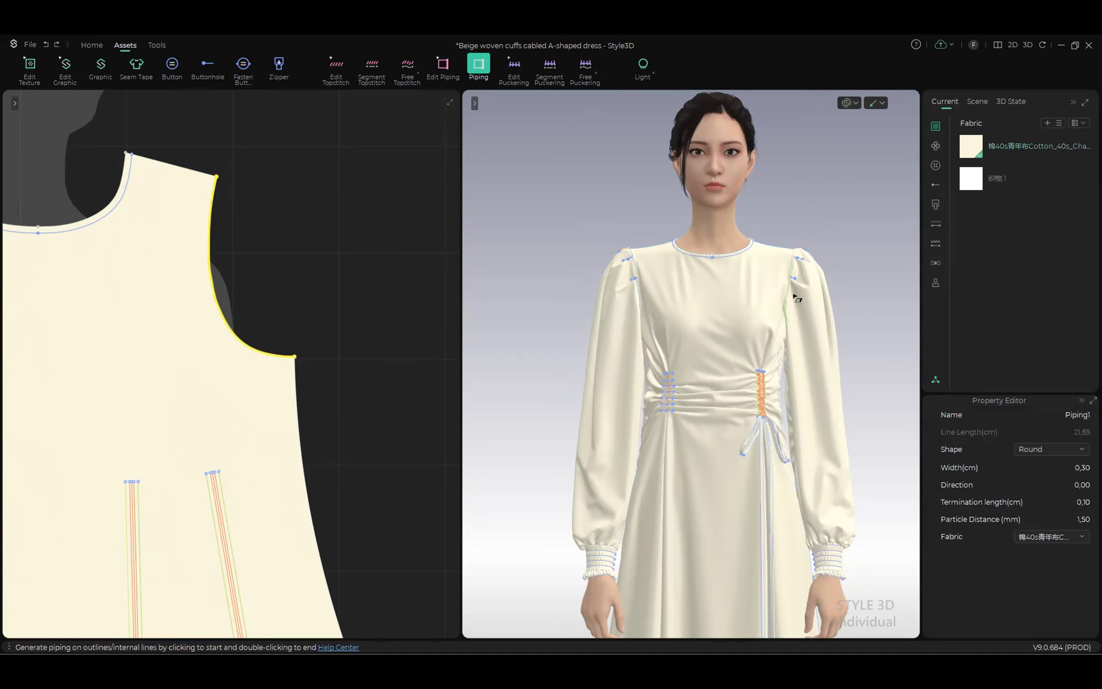
scroll(659, 305, "up", 5)
right_click_drag(659, 305, 595, 233)
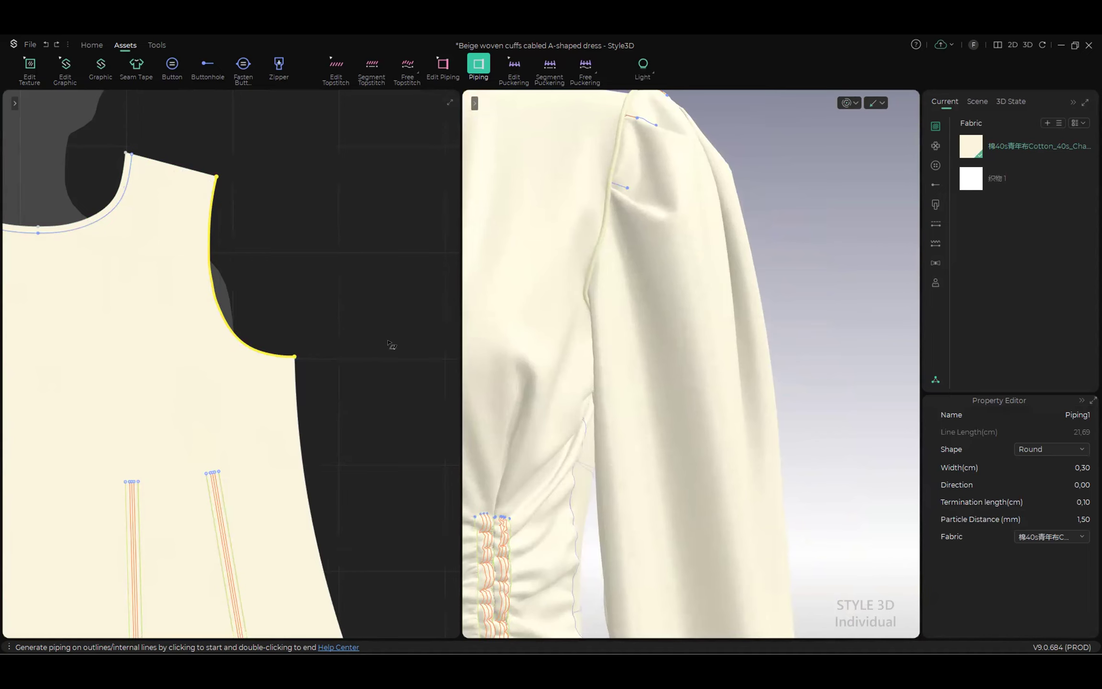
Step: Apply piping along the whole bottom hem of the front dress piece and run the simulation on the garment
scroll(389, 344, "down", 8)
scroll(259, 400, "down", 3)
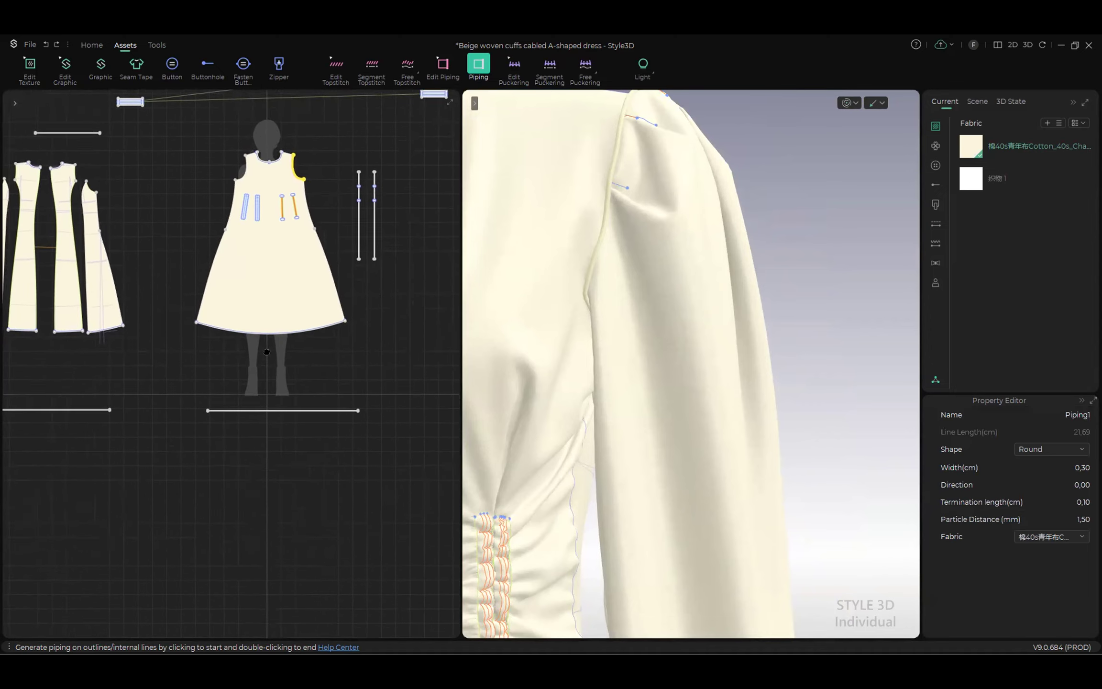
left_click(204, 293)
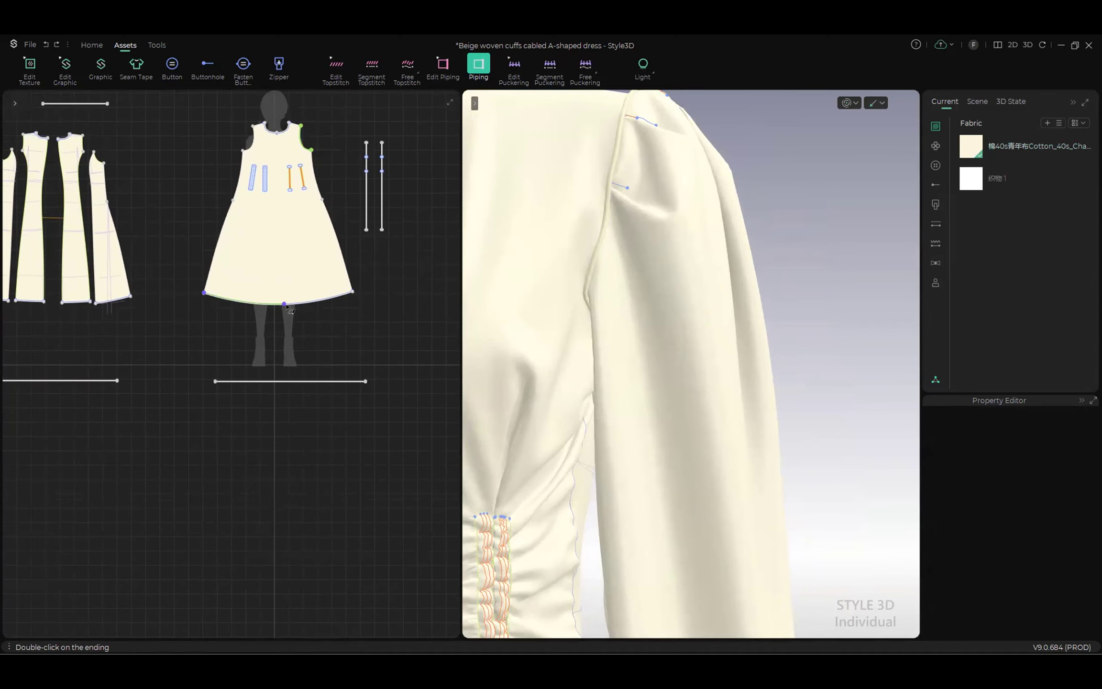
double_click(353, 292)
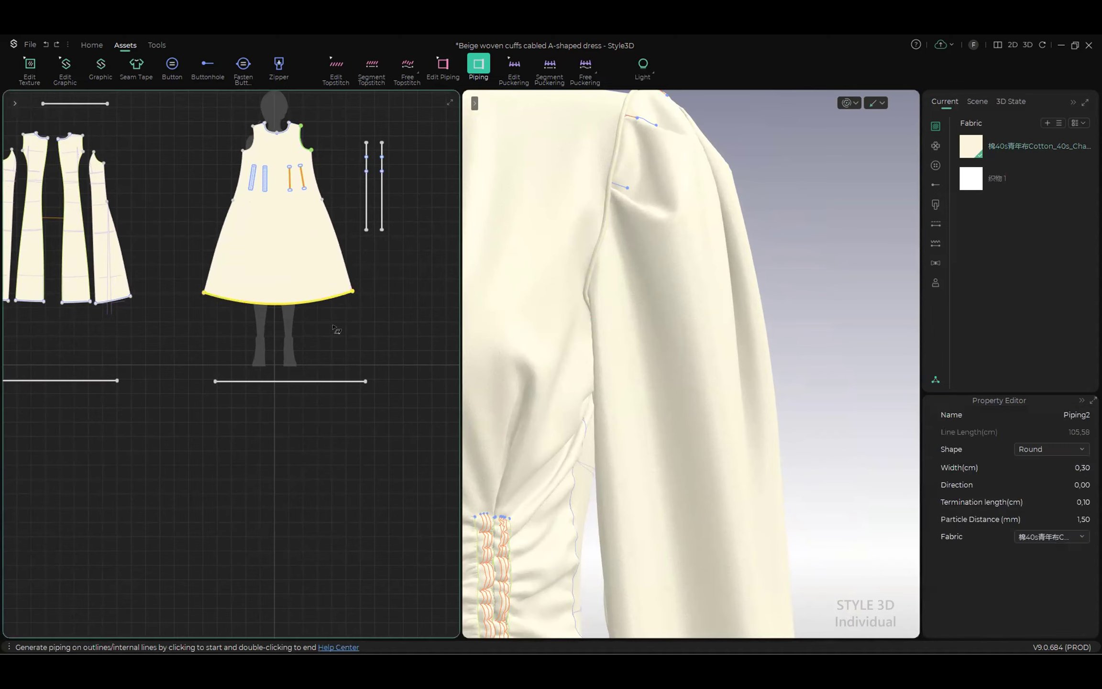
middle_click_drag(659, 400, 800, 97)
middle_click_drag(697, 452, 807, 133)
middle_click_drag(708, 550, 721, 198)
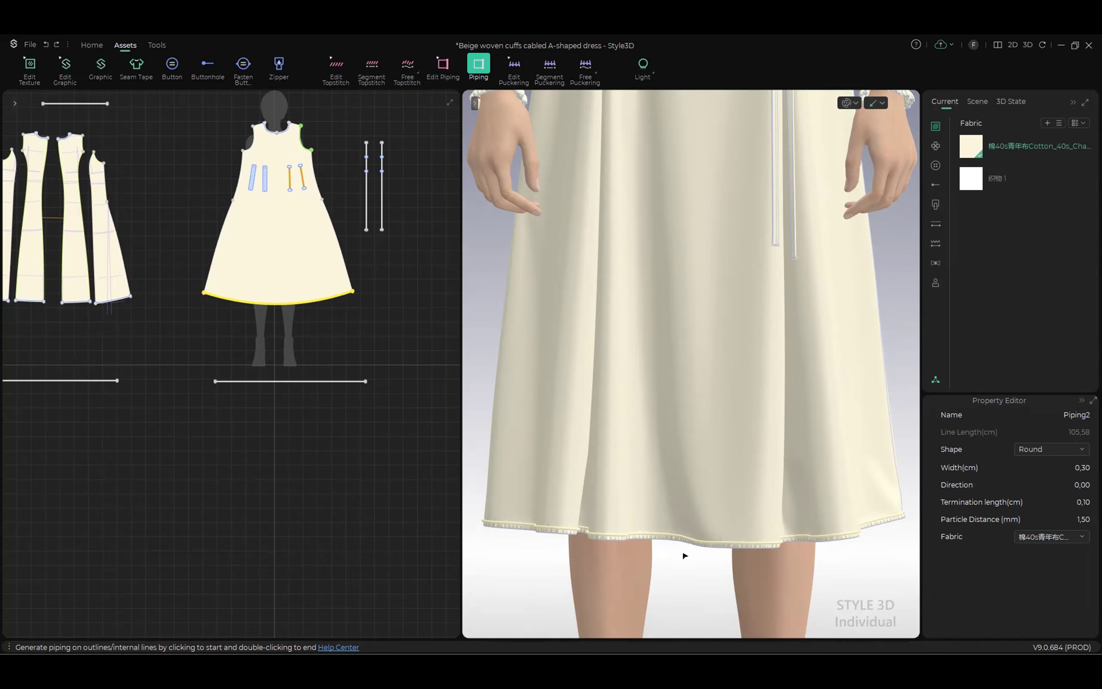
key("space")
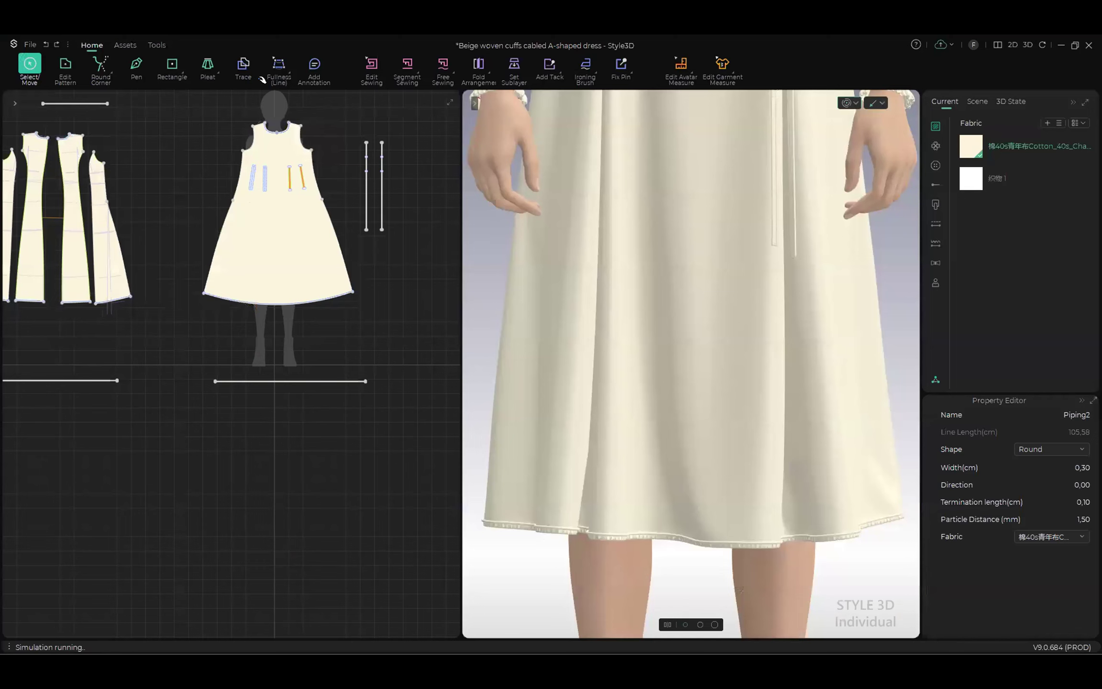
left_click(248, 143)
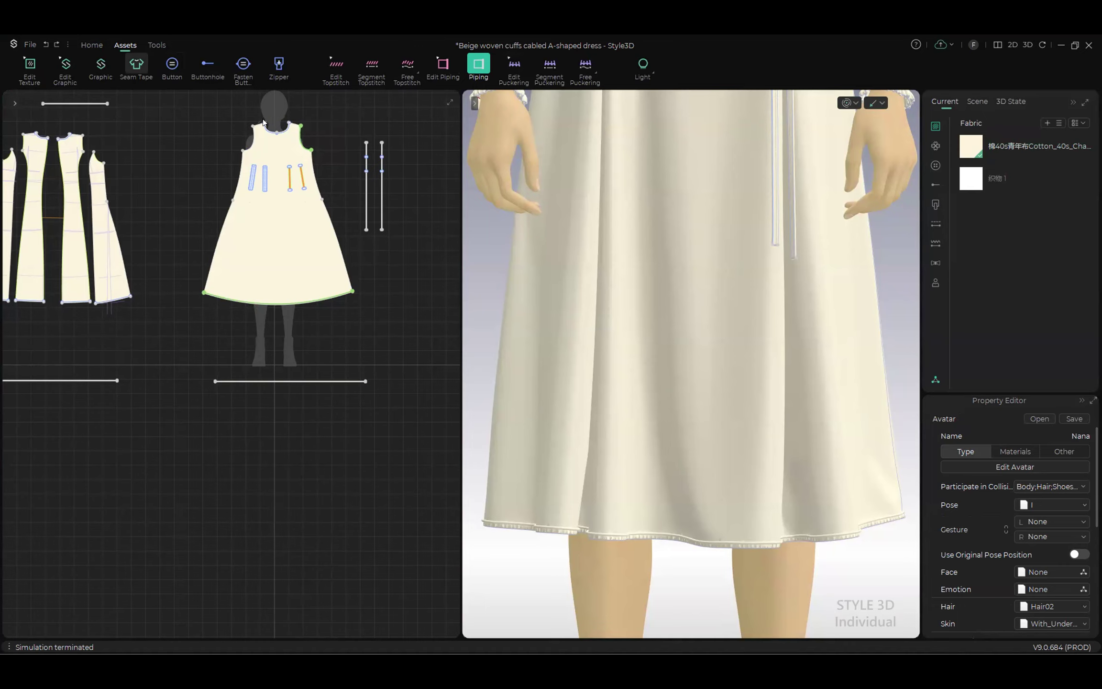
Step: Apply seam tape to the bottom hem edge of the right-hand center back panel
left_click(136, 59)
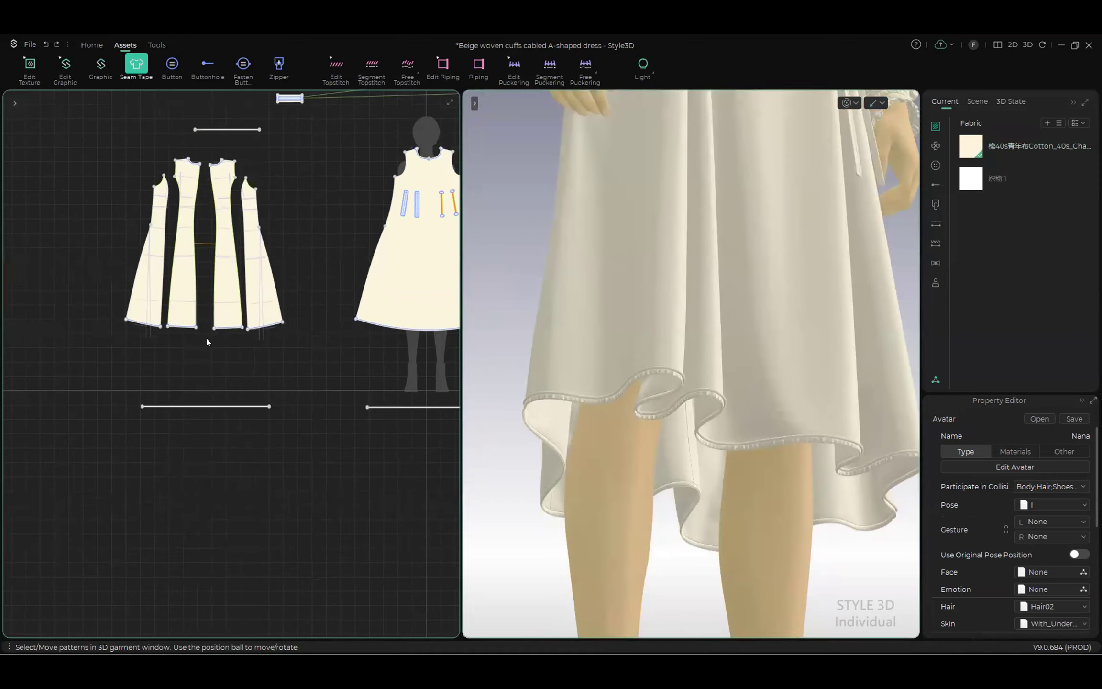
scroll(225, 326, "down", 2)
scroll(225, 327, "up", 3)
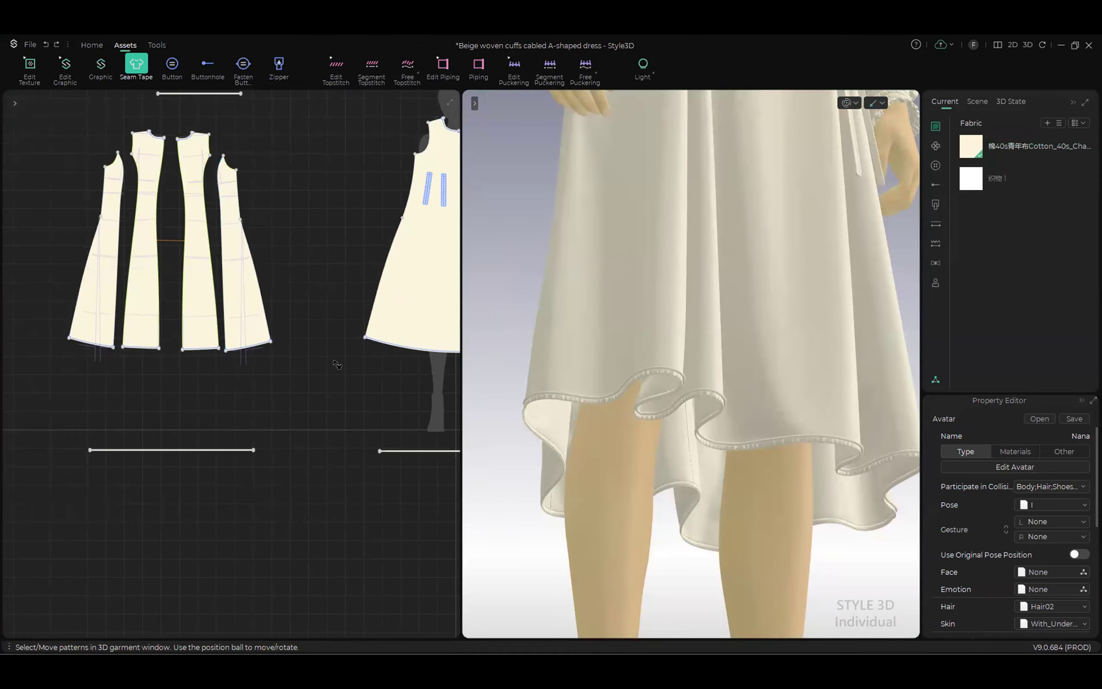
scroll(316, 364, "up", 4)
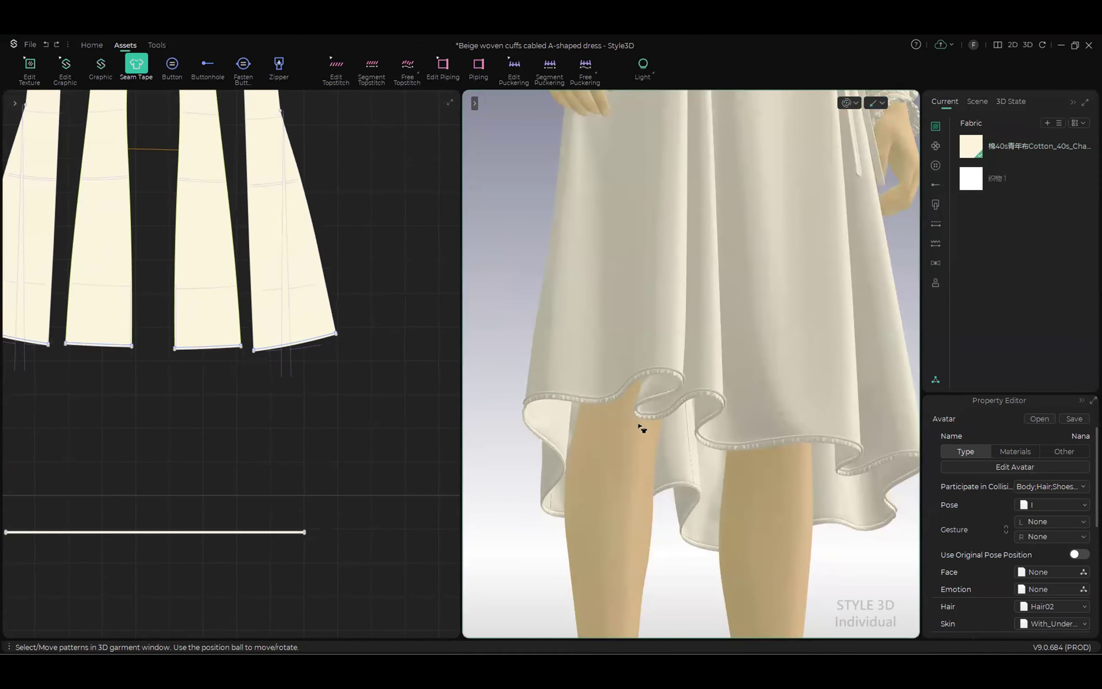
scroll(642, 427, "down", 4)
right_click_drag(667, 453, 840, 485)
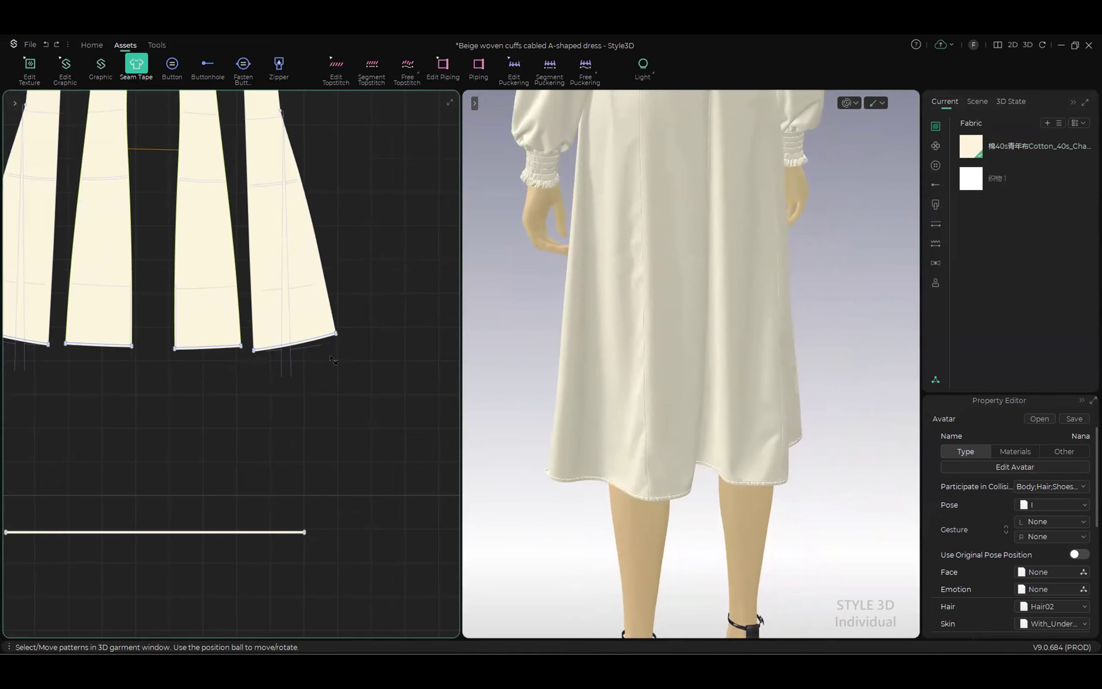
scroll(105, 332, "up", 3)
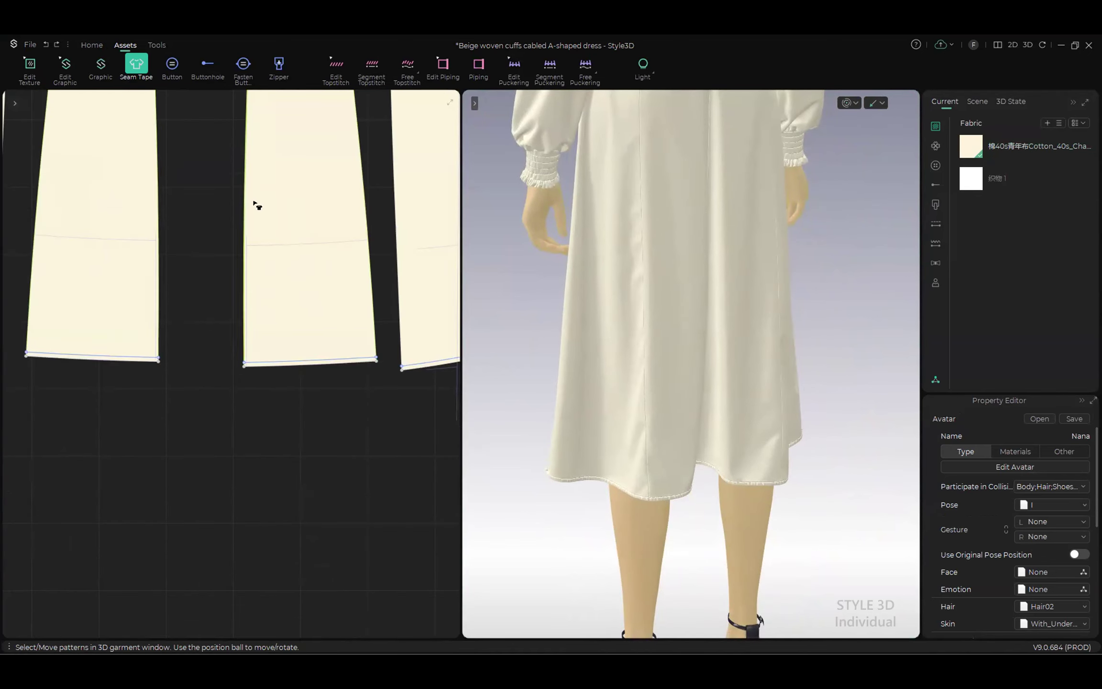
left_click(138, 65)
scroll(297, 362, "up", 3)
scroll(307, 365, "down", 2)
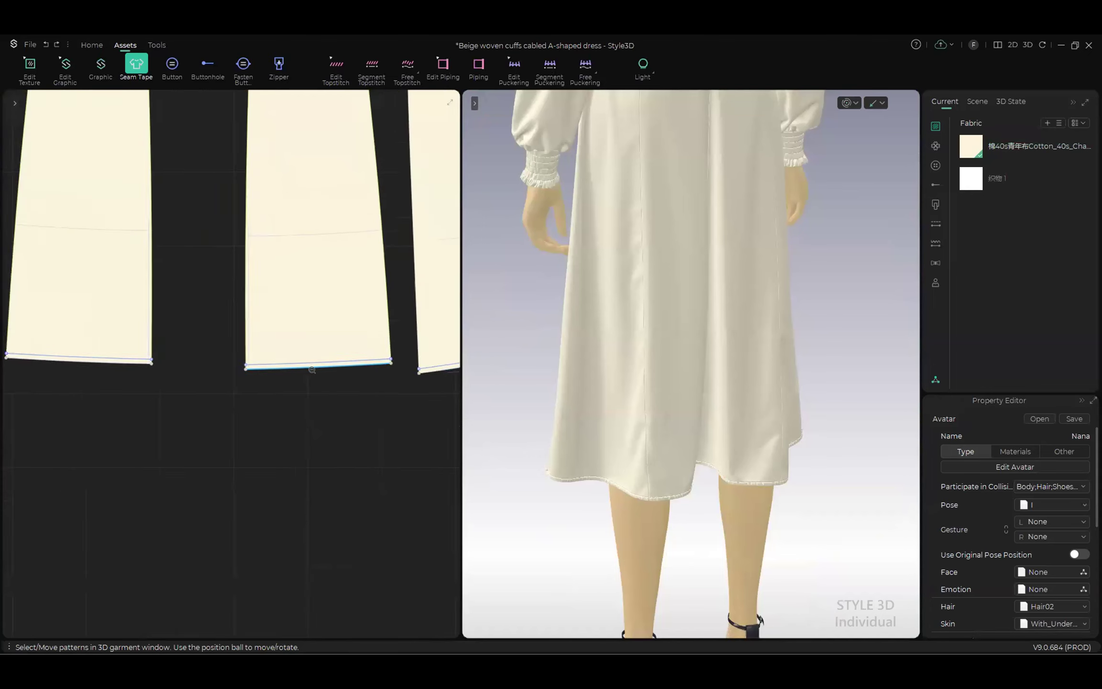
middle_click_drag(312, 366, 269, 338)
scroll(282, 331, "down", 1)
scroll(293, 323, "up", 1)
scroll(294, 323, "up", 1)
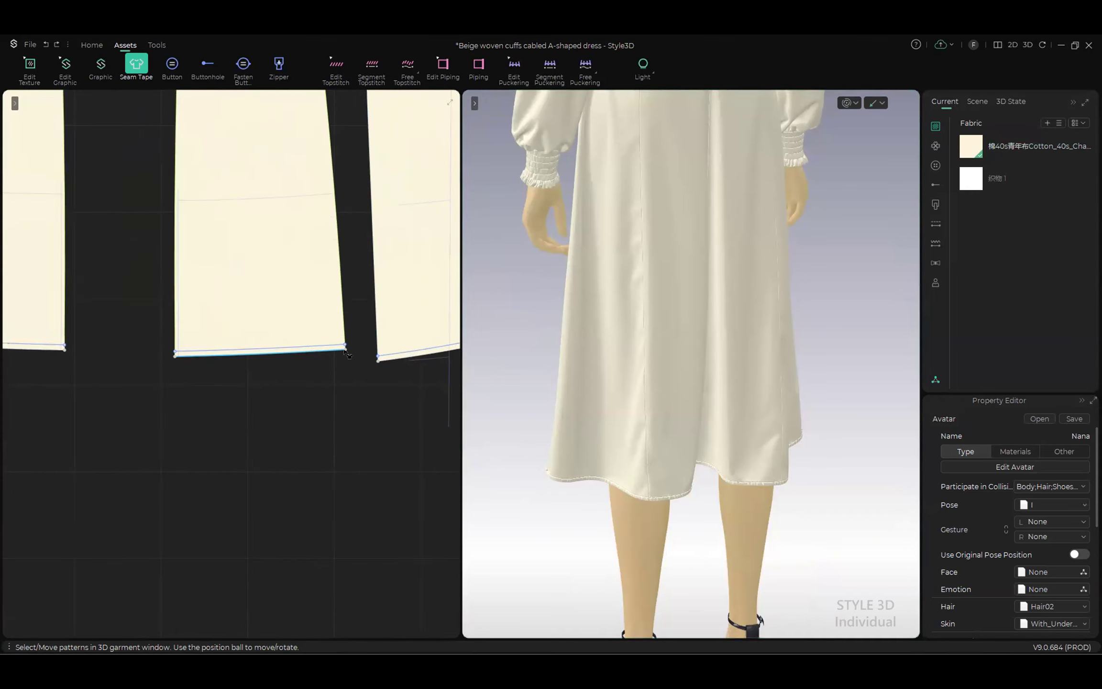
scroll(229, 358, "up", 2)
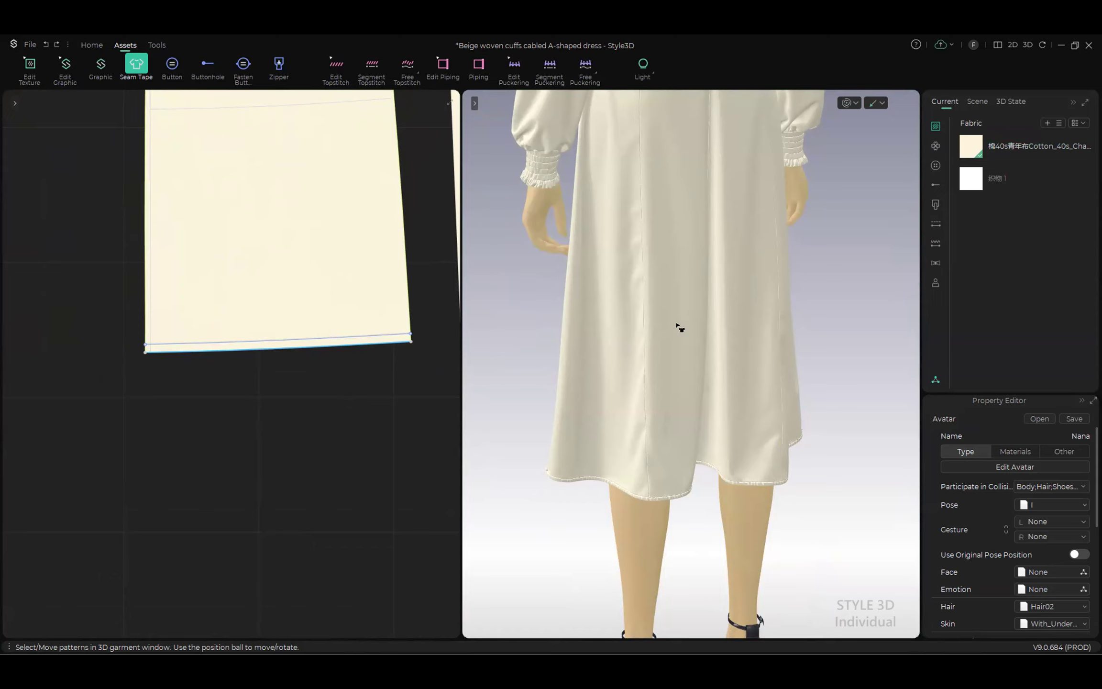
left_click(706, 232)
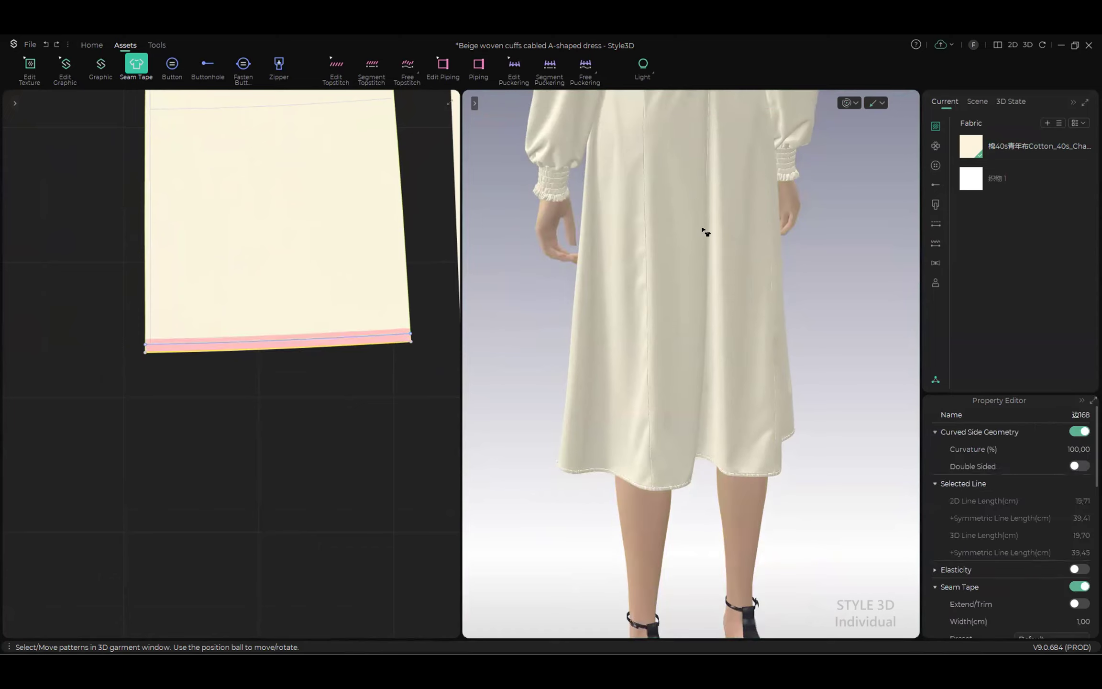
Step: Inspect the back hem of the dress up close in 3D and bring all back panels into view
scroll(654, 517, "up", 5)
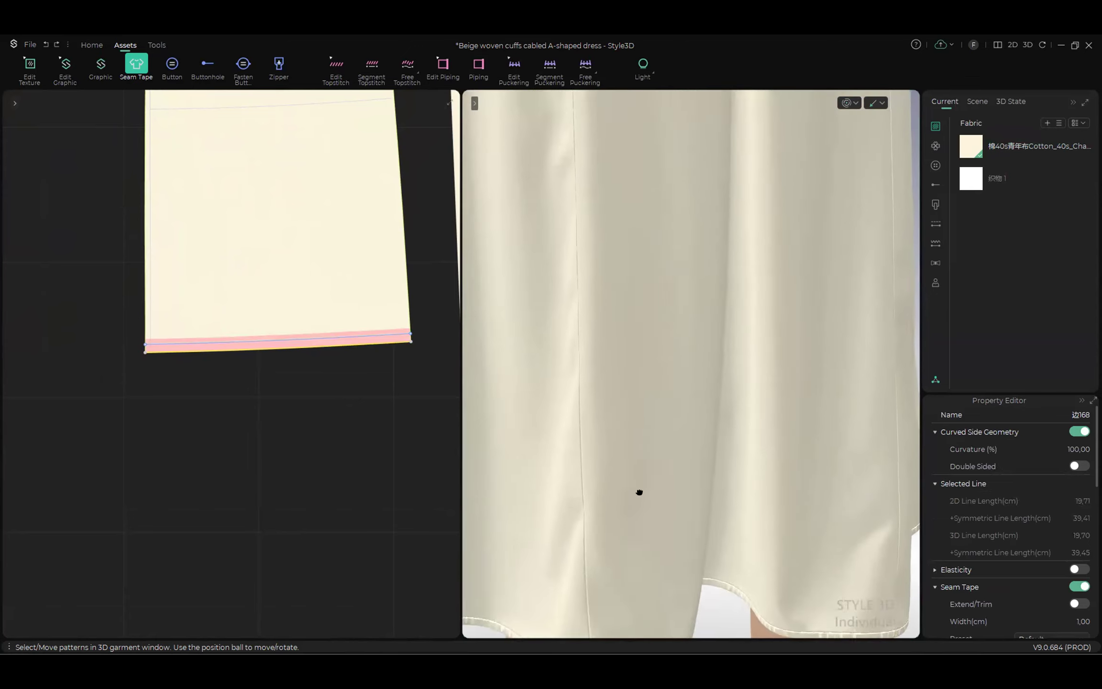
middle_click_drag(639, 492, 647, 263)
scroll(635, 370, "up", 3)
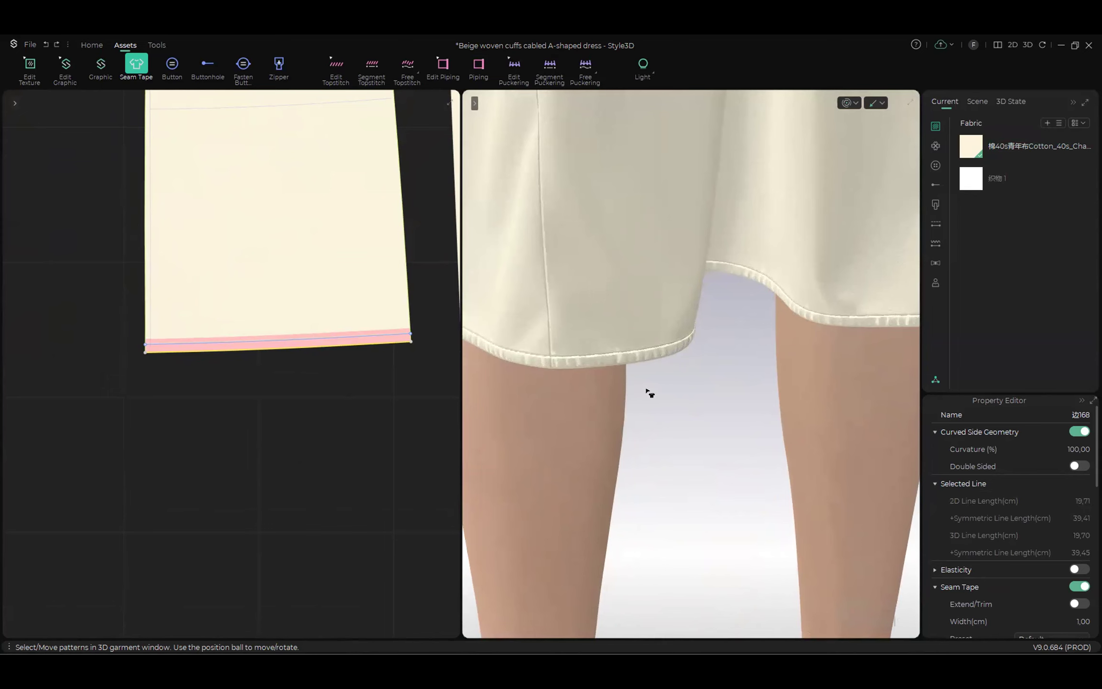
scroll(649, 392, "down", 3)
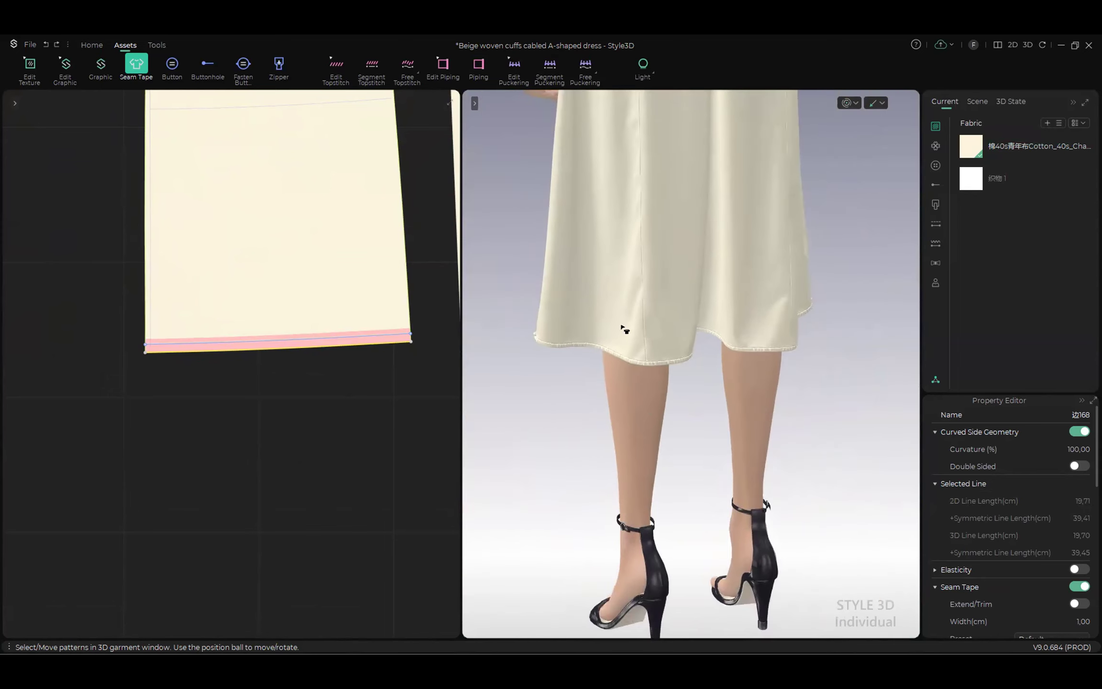
scroll(374, 310, "down", 5)
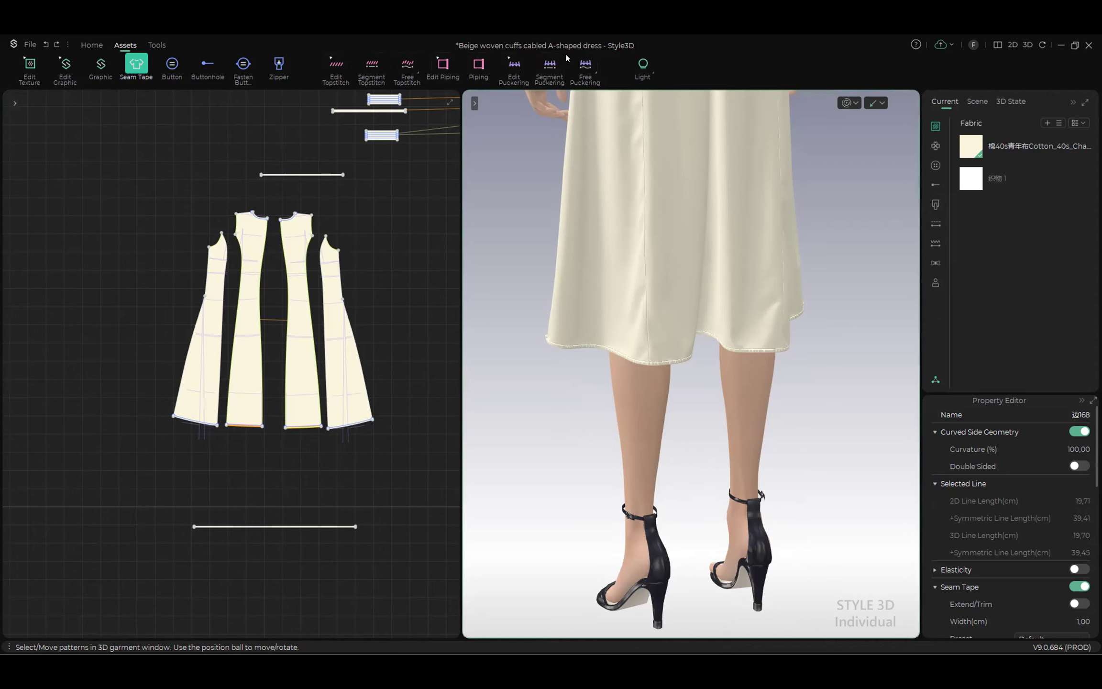
Step: Look over the available light types without adding one, and switch to the Tools tool set
left_click(648, 71)
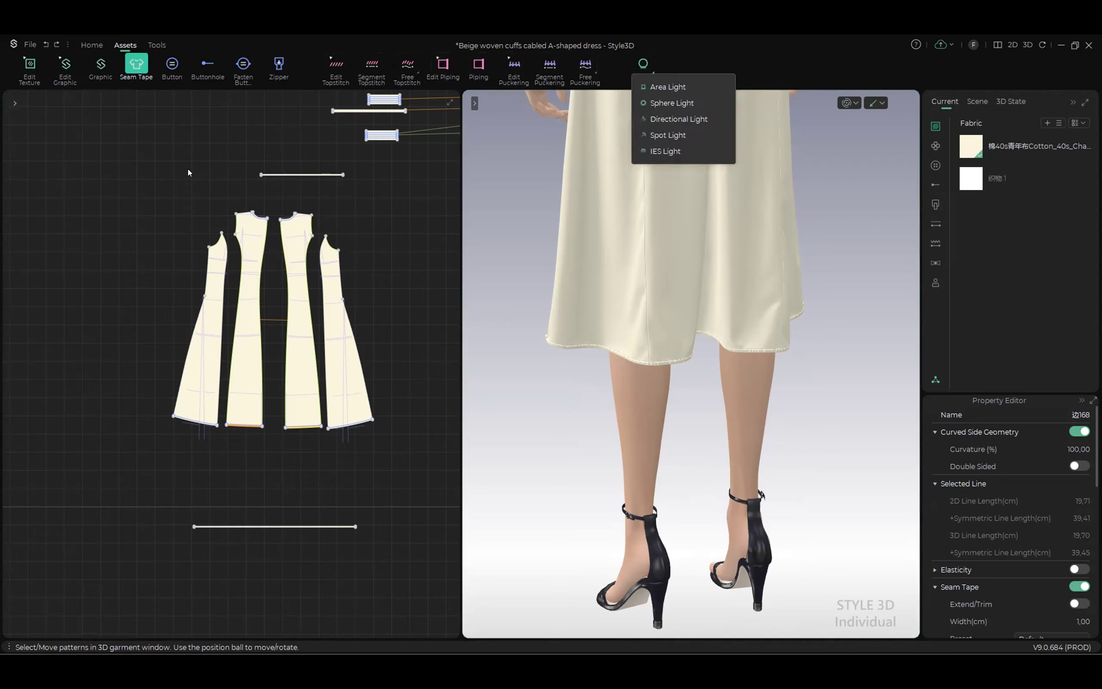
left_click(572, 438)
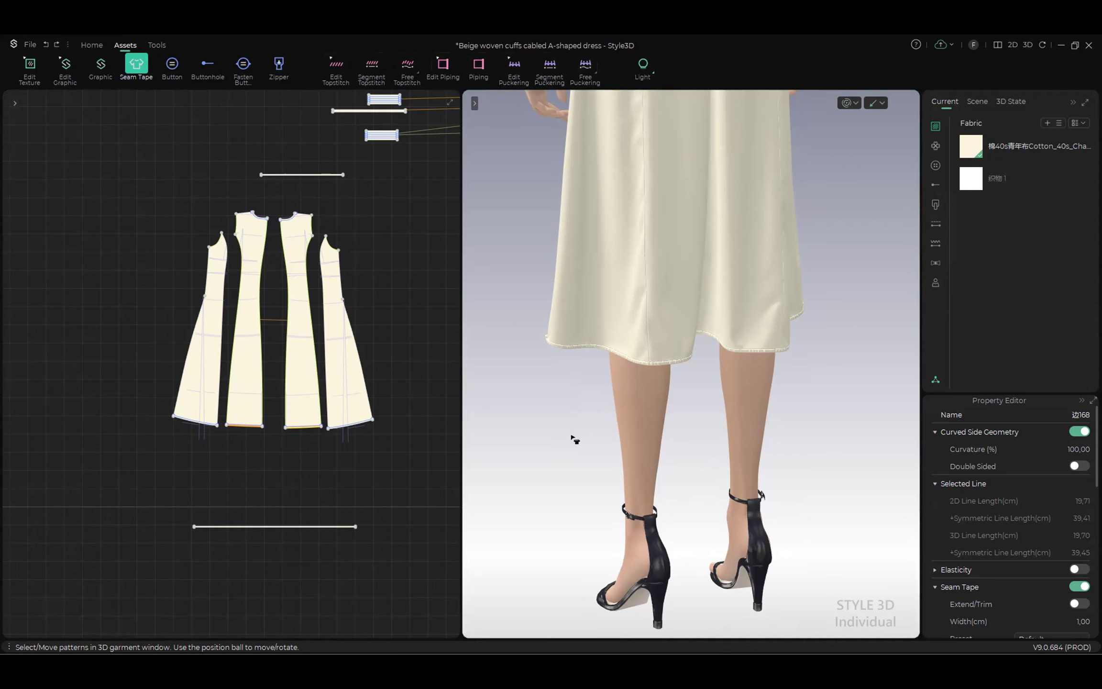
left_click(157, 46)
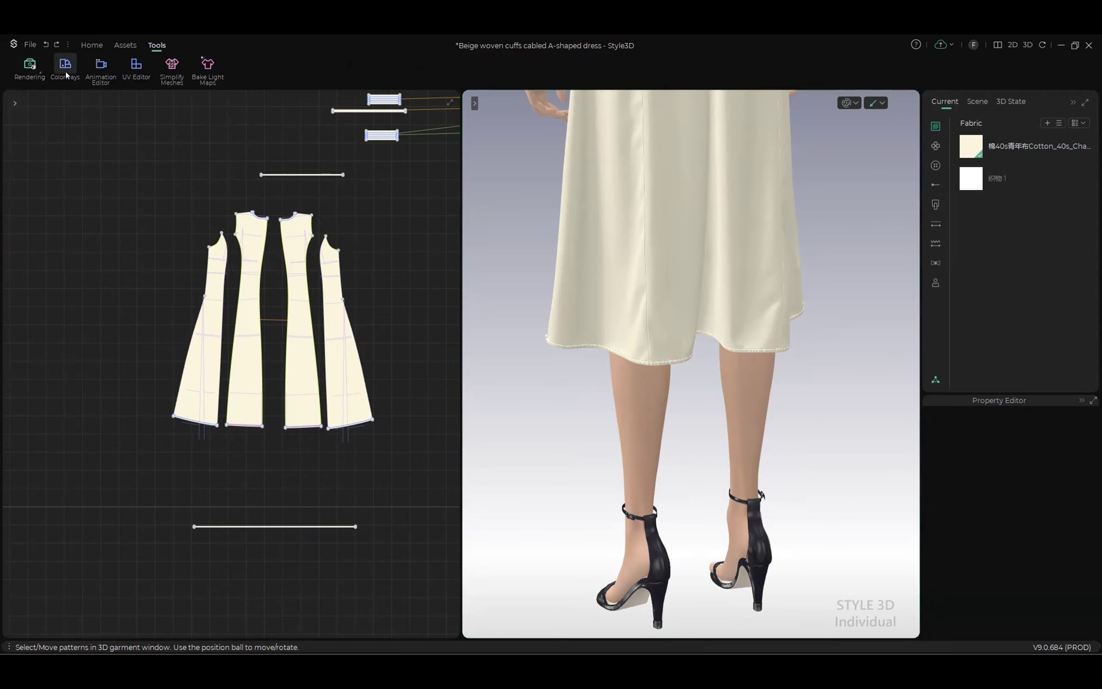
Step: Bring the complete pattern layout into view in 2D and the front of the dress into view in 3D
scroll(421, 258, "down", 8)
middle_click_drag(359, 255, 163, 257)
scroll(262, 238, "up", 2)
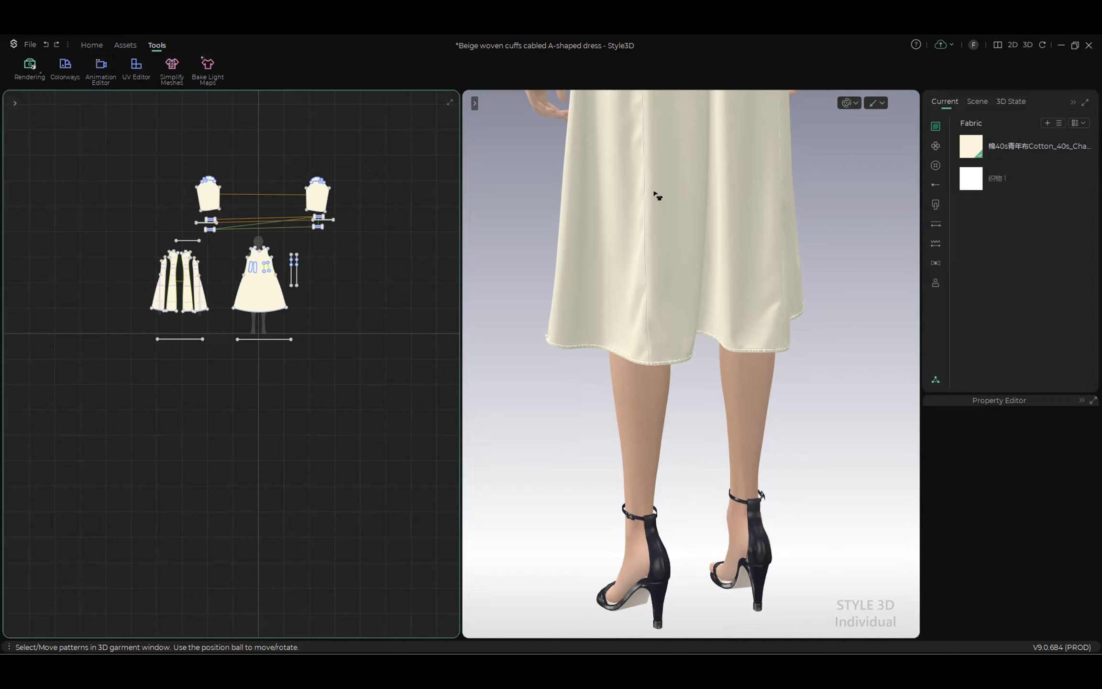
scroll(686, 288, "down", 3)
right_click_drag(686, 288, 682, 349)
middle_click_drag(681, 349, 677, 541)
right_click_drag(596, 352, 807, 342)
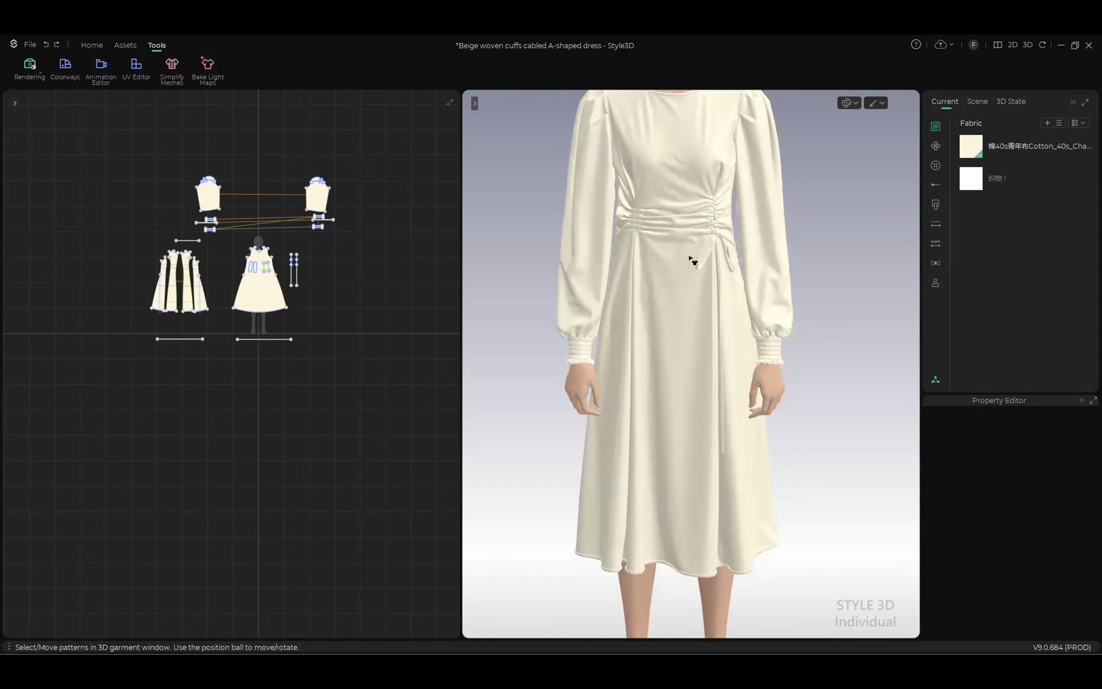
Step: Try drawing a rectangular pattern piece beside the dress patterns with the Rectangle tool and undo it, keeping the dress project open
left_click(92, 44)
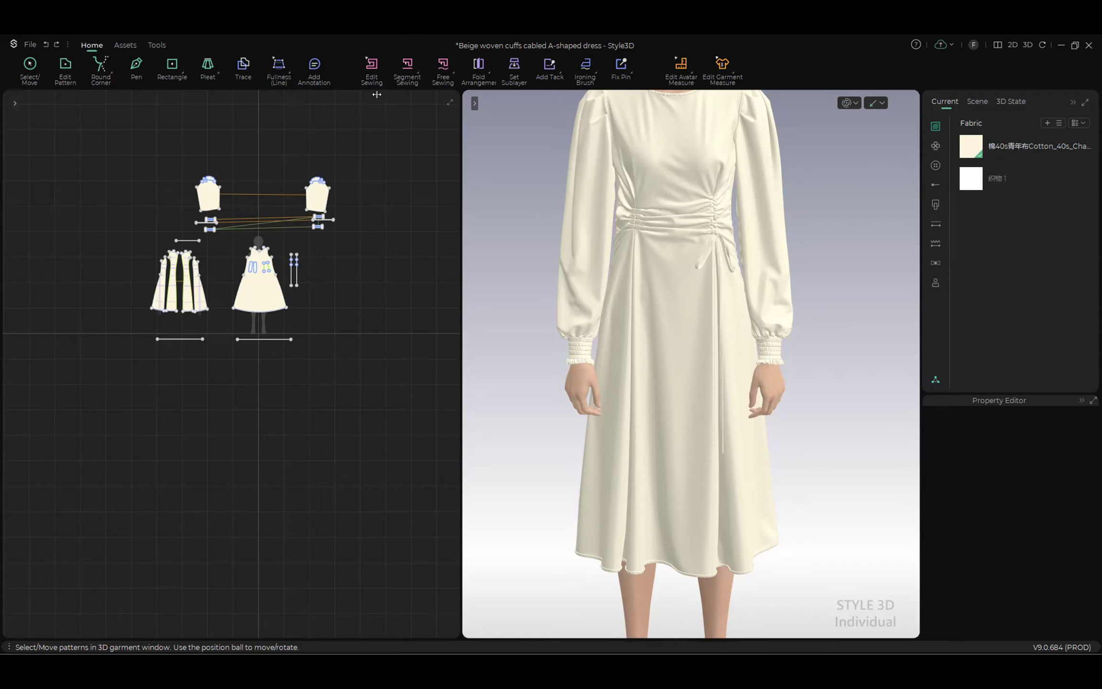
left_click(170, 70)
left_click(431, 299)
left_click_drag(357, 229, 364, 242)
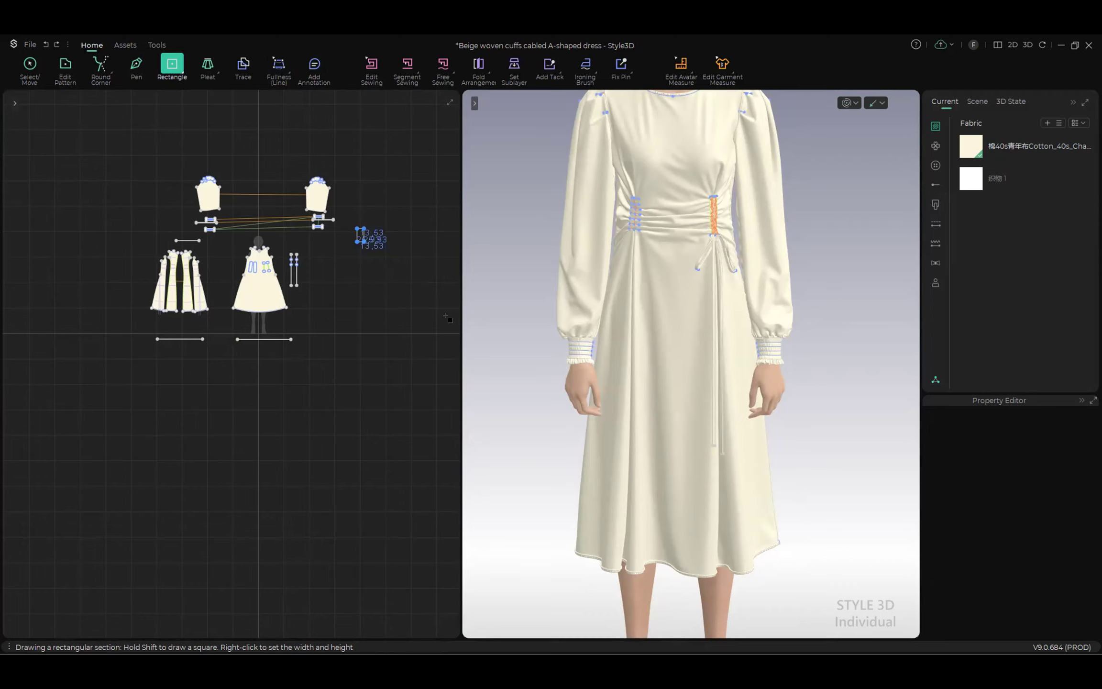
left_click_drag(357, 228, 441, 301)
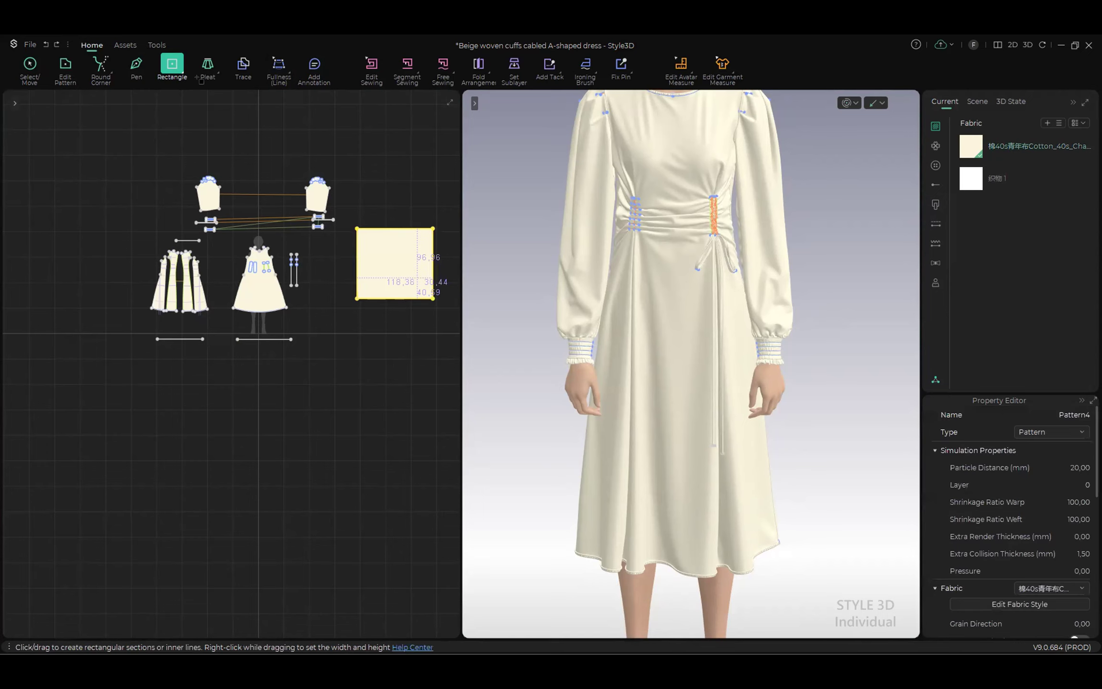
key("ctrl+z")
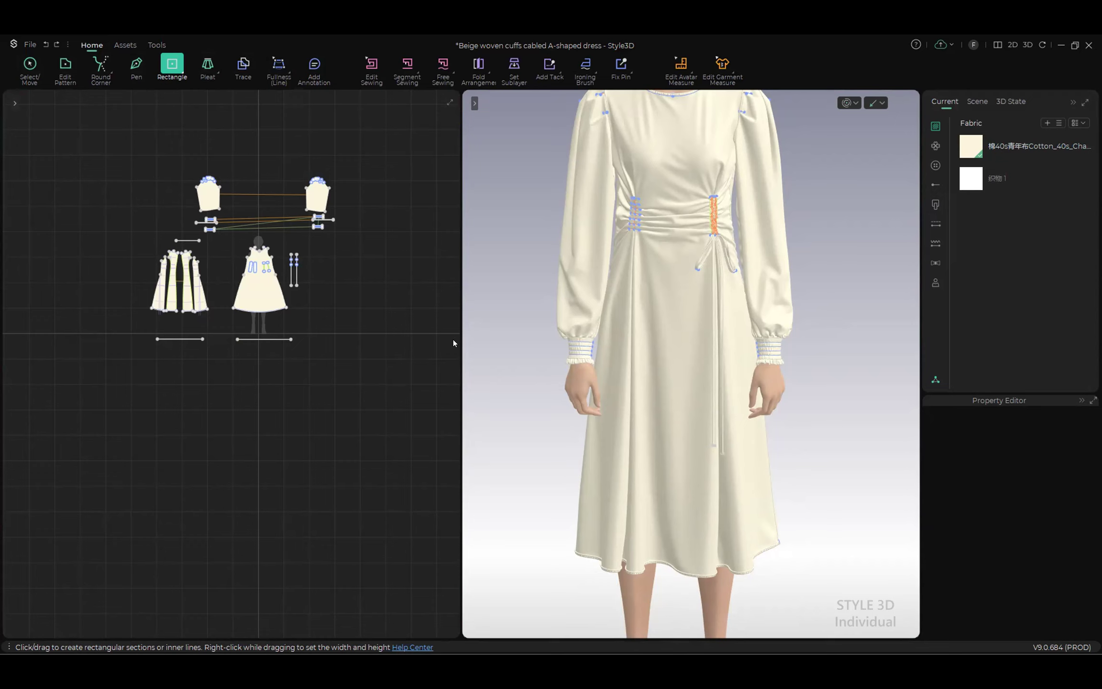
key("ctrl+n")
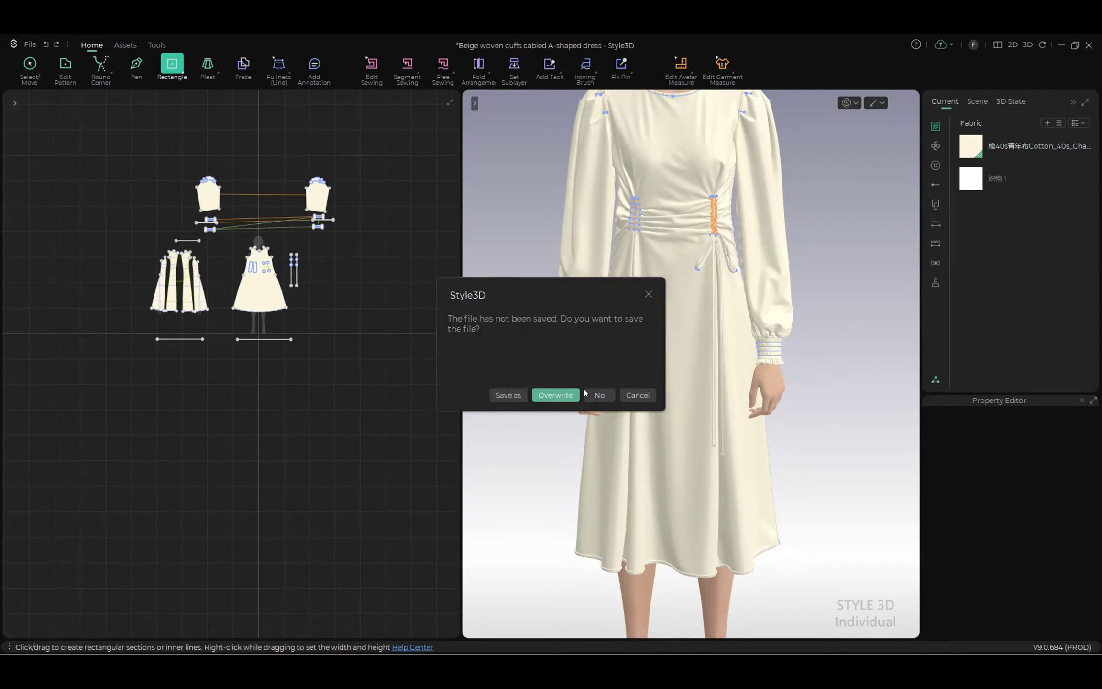
left_click(640, 397)
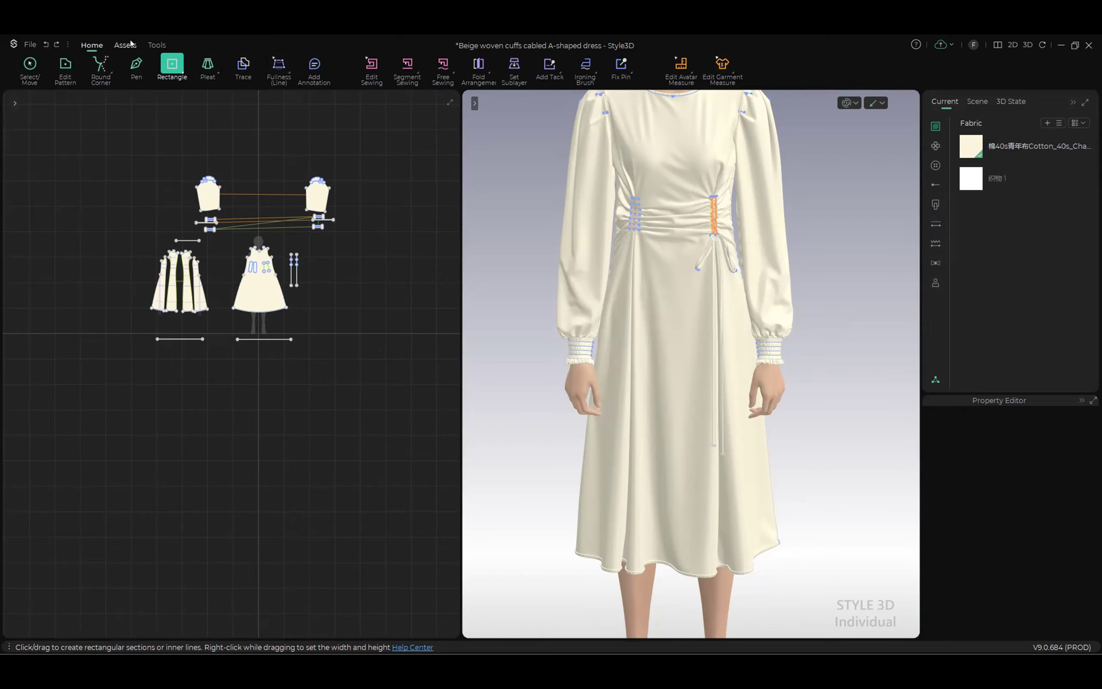
Step: Look through the Tools, Home and Assets tool sets
left_click(156, 44)
left_click(91, 44)
left_click(126, 46)
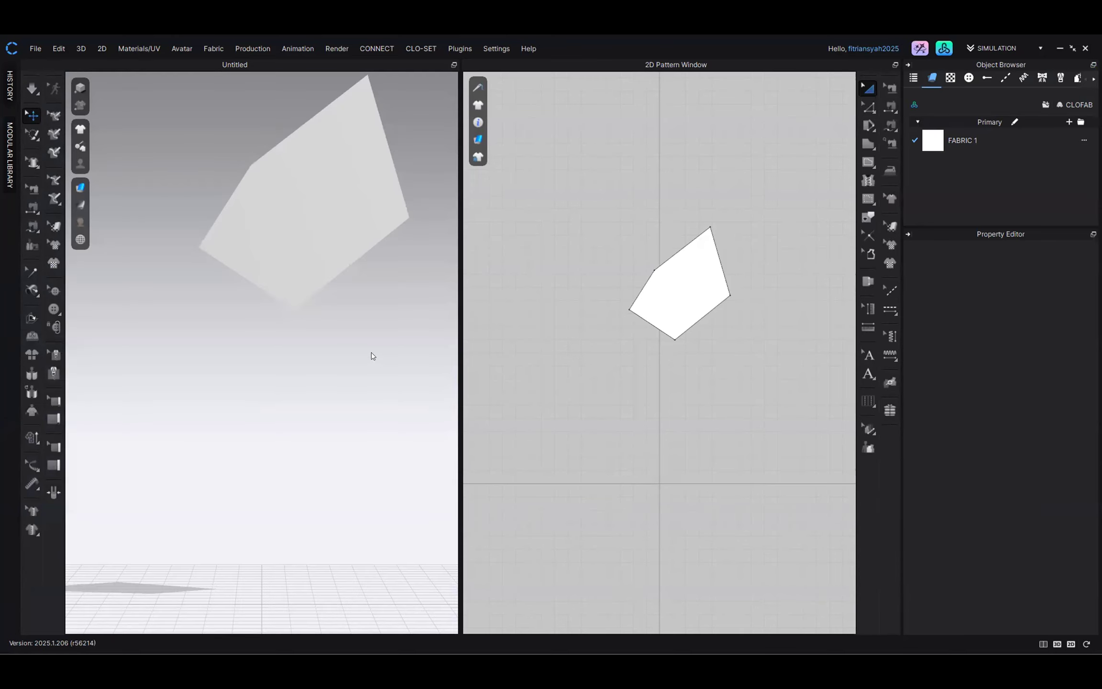
Step: Look through the Fabric, 2D and Materials/UV commands in CLO to compare its layout with Style3D
scroll(390, 278, "down", 3)
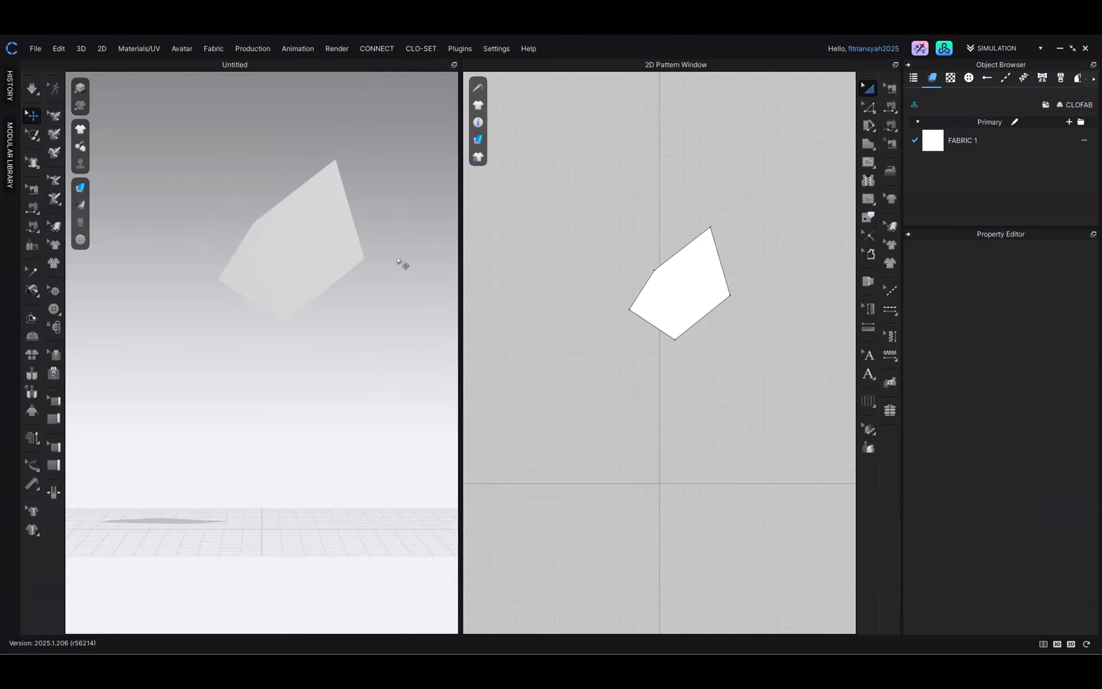
left_click(212, 50)
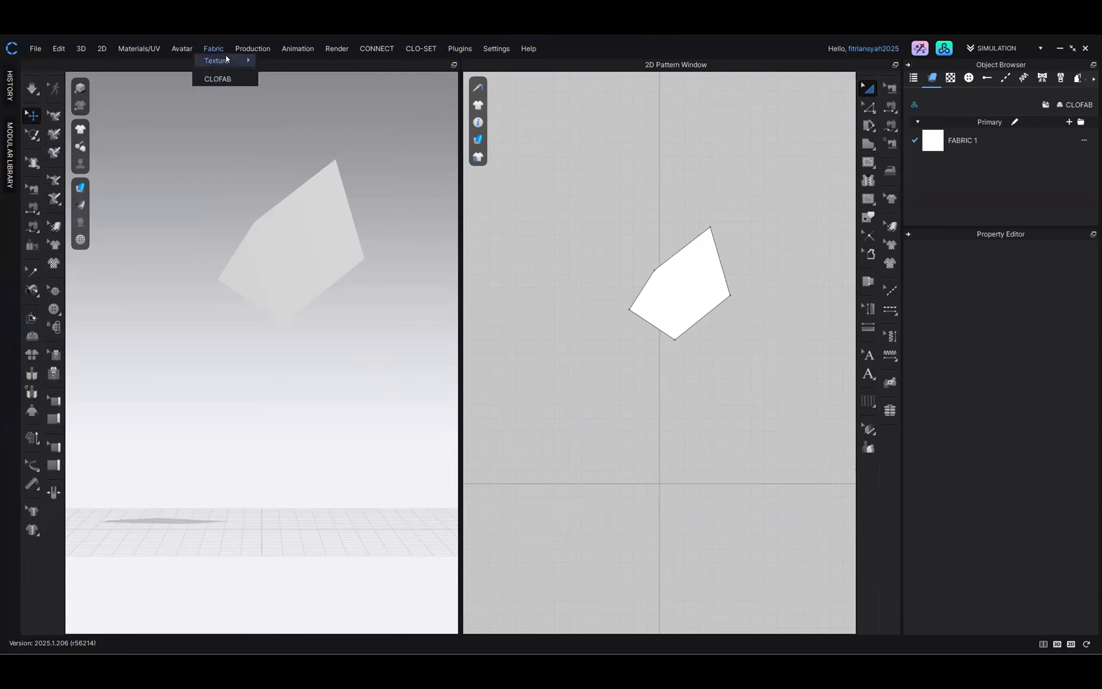
left_click(97, 48)
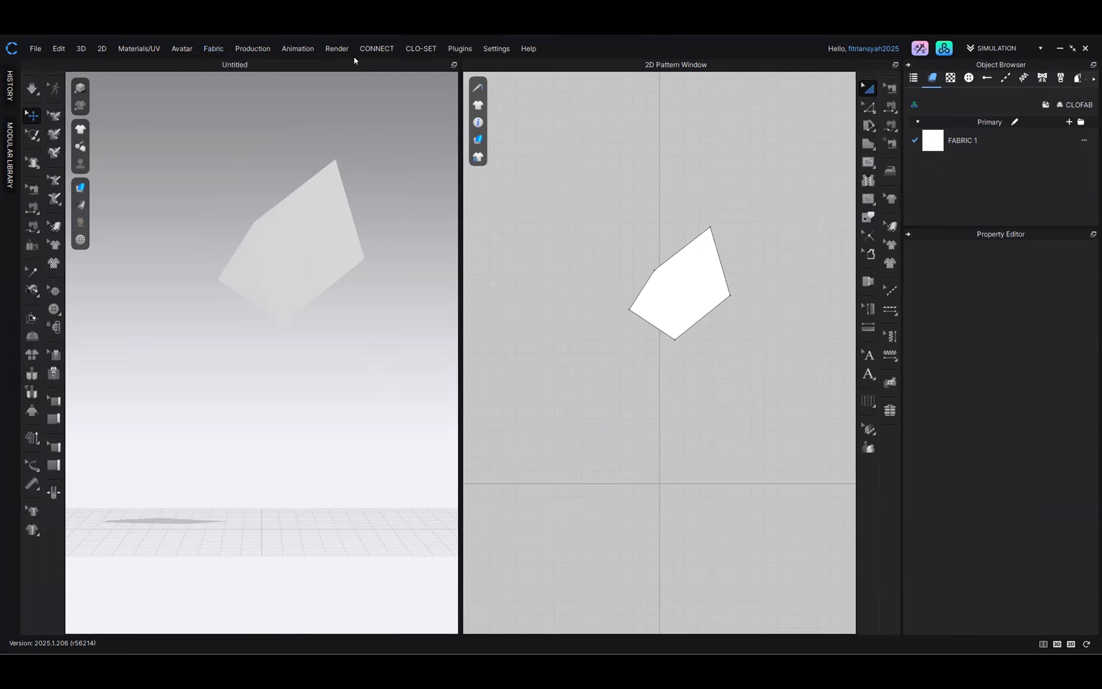
left_click(102, 49)
left_click(102, 48)
left_click(103, 48)
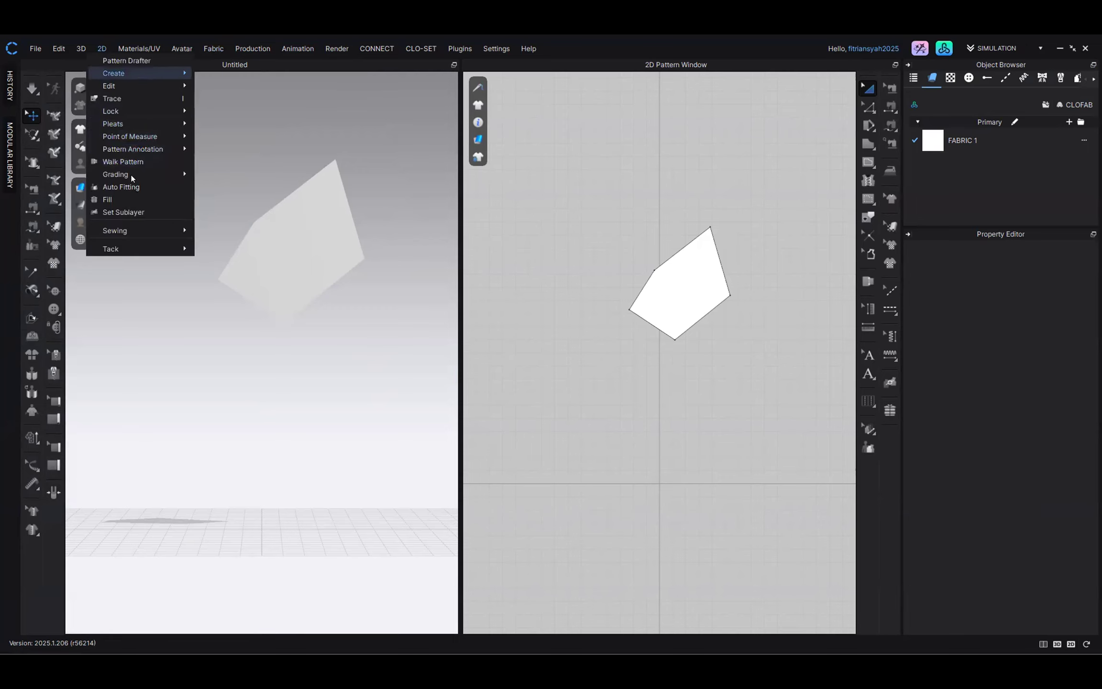
left_click(137, 48)
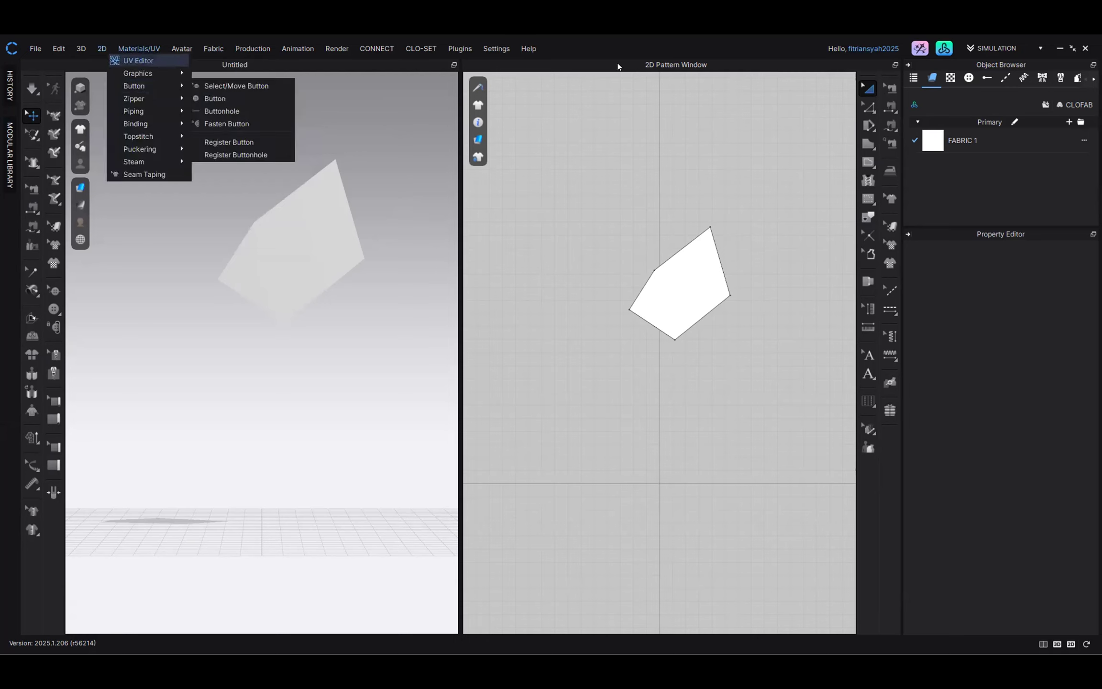
left_click(123, 44)
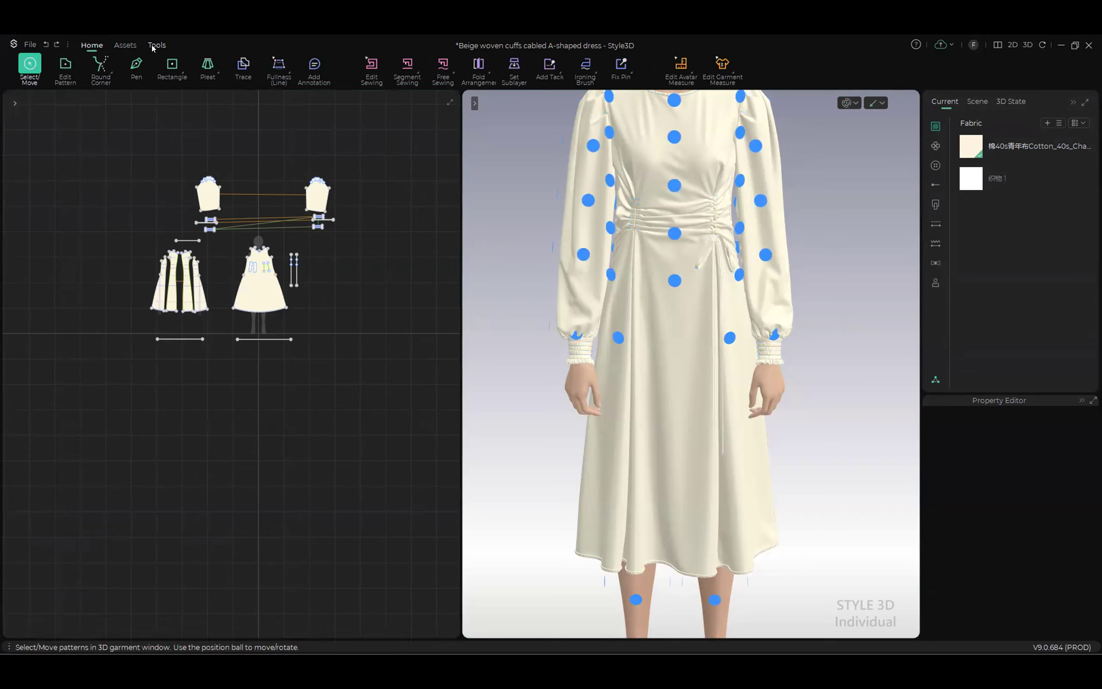
Step: Look over the Style3D file commands, including Auto Save Files, Import, Export and User Settings, without running any
left_click(30, 45)
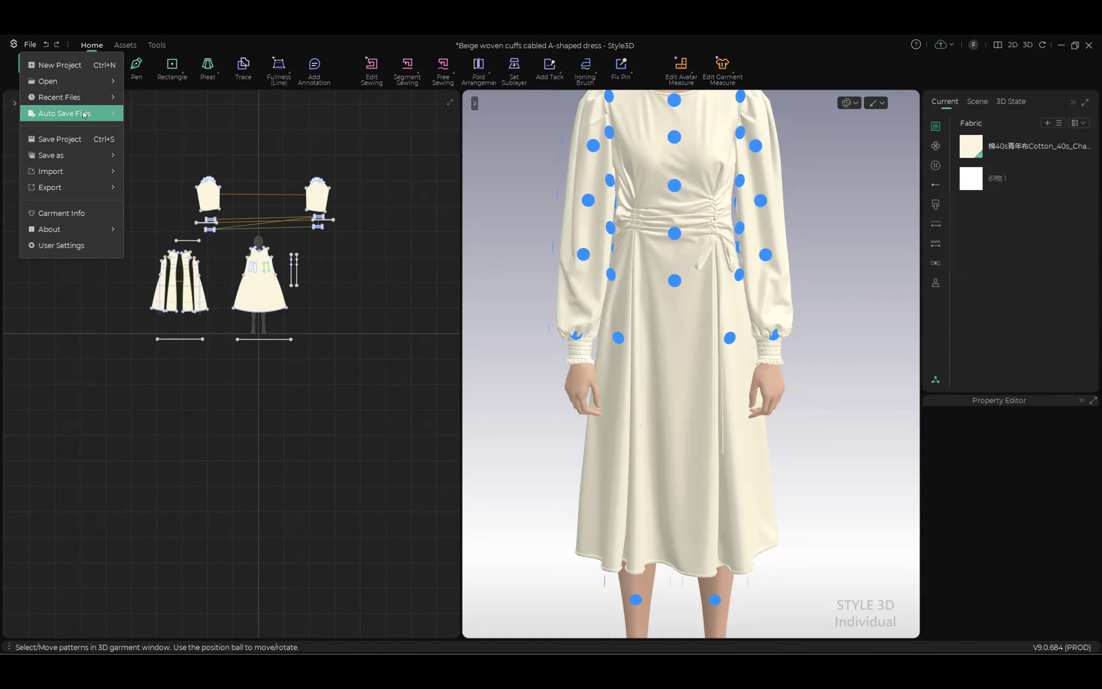
mouse_move(83, 114)
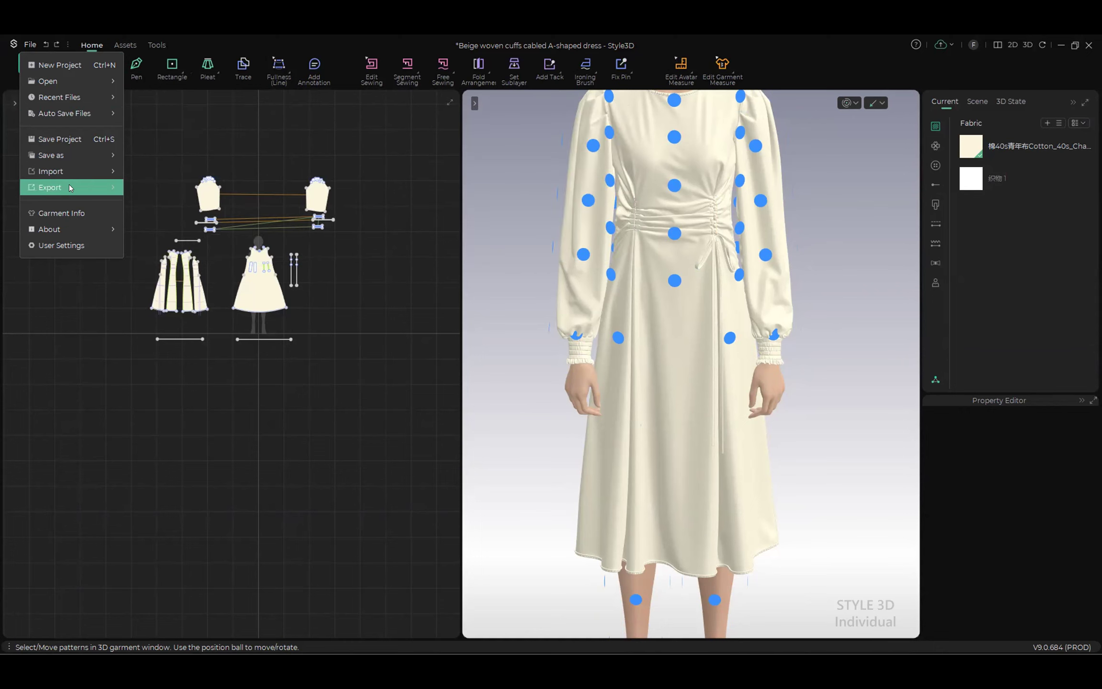
mouse_move(70, 187)
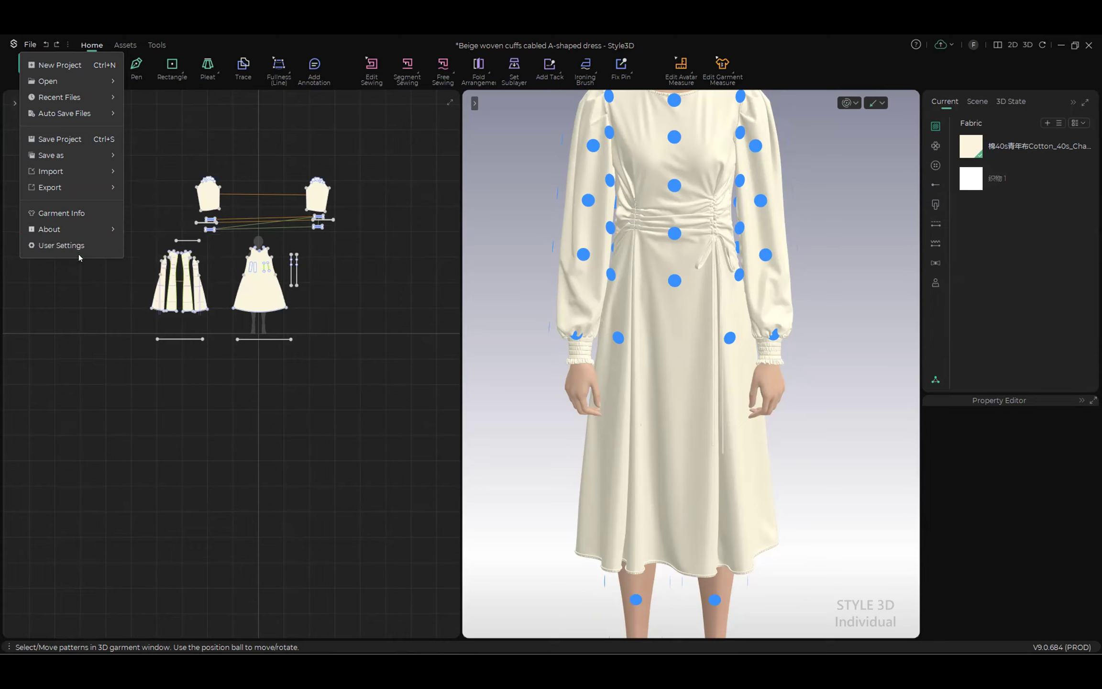
left_click(80, 258)
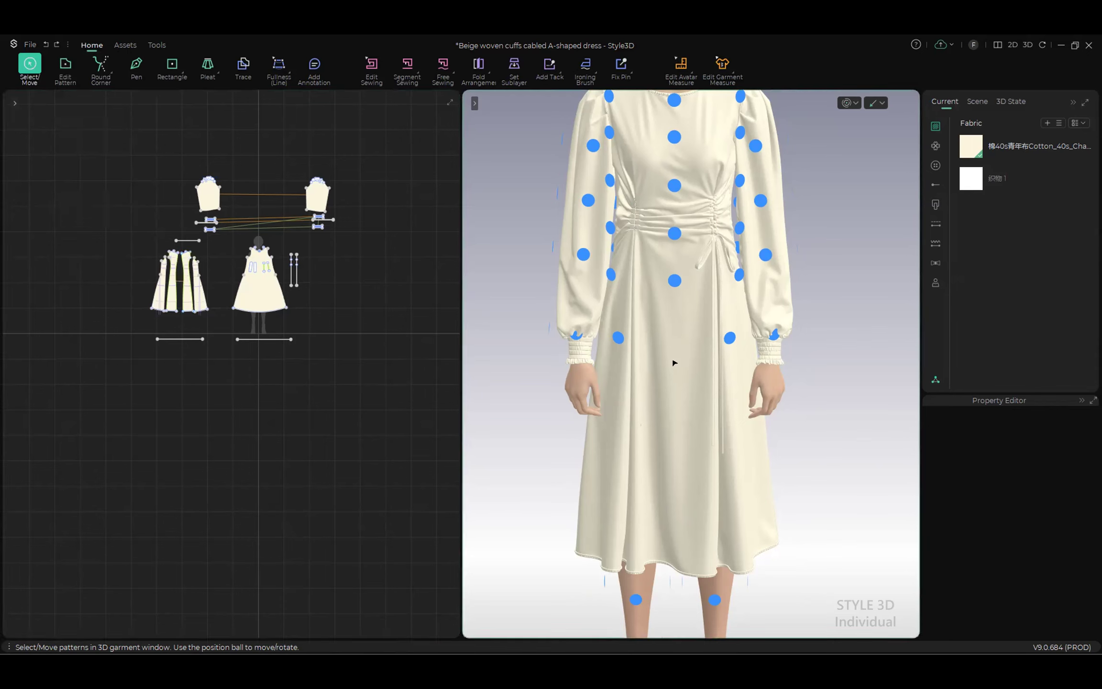
Step: Examine the Scene and 3D State contents of the dress project, and return to its current fabrics and the Assets tool set
right_click_drag(344, 299, 330, 380)
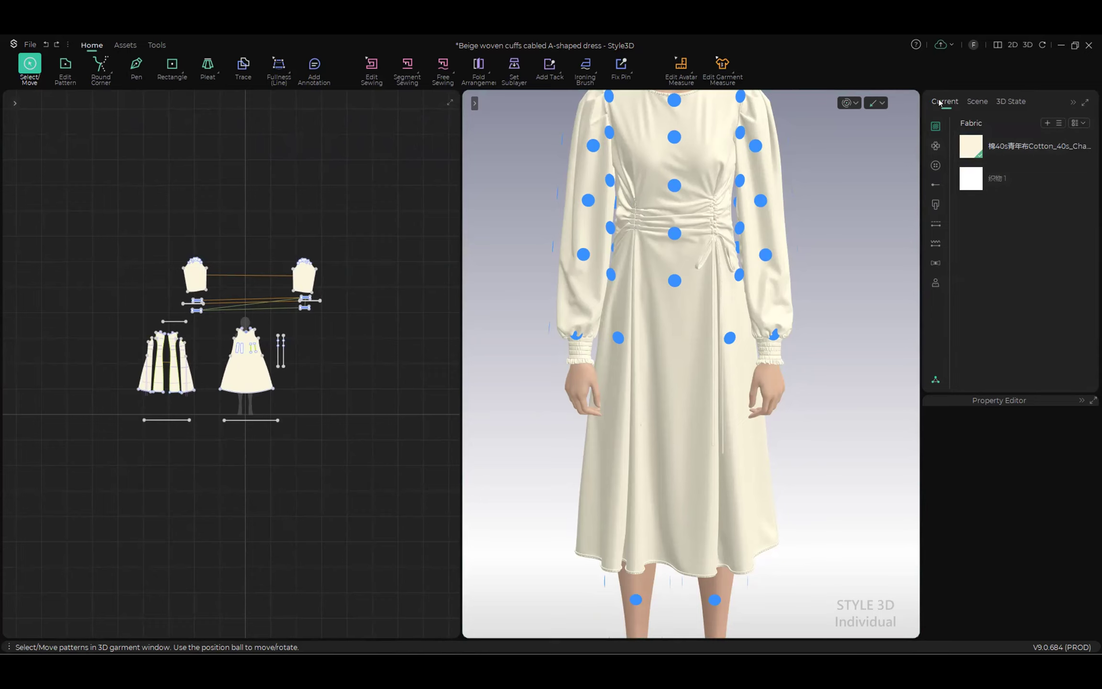
left_click(978, 102)
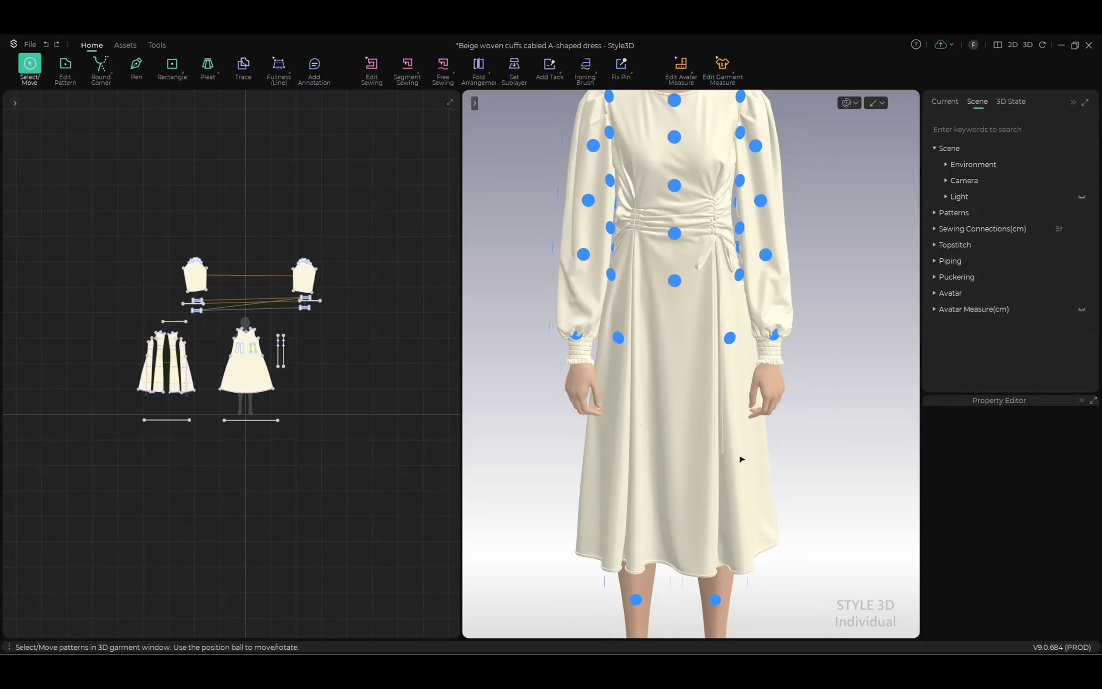
left_click(1015, 99)
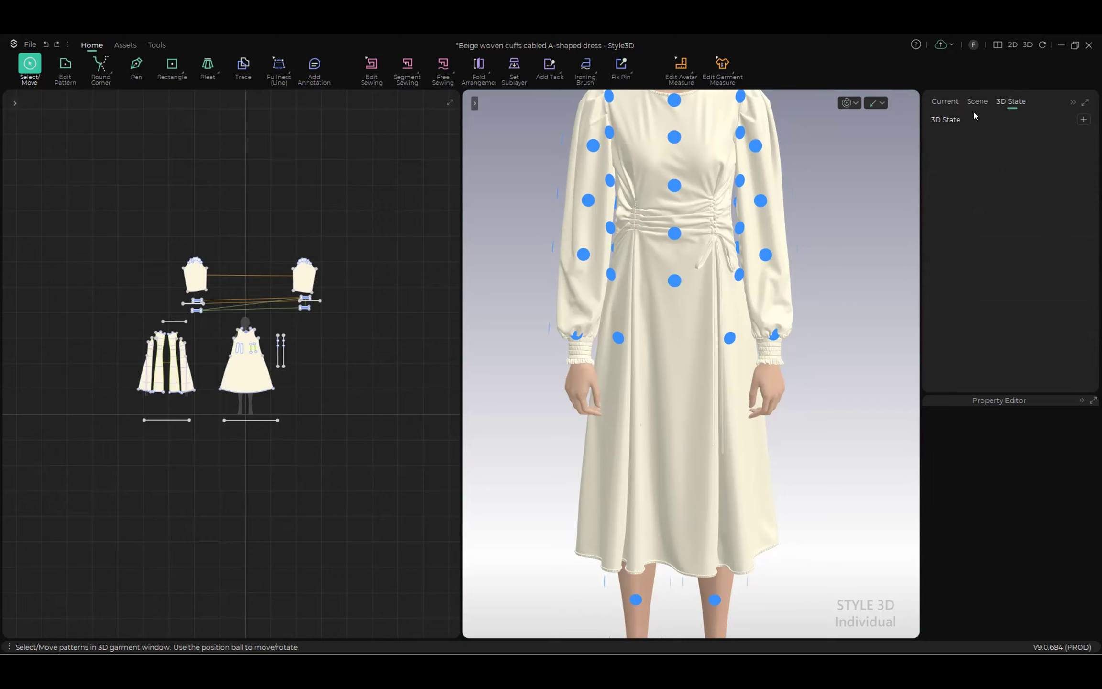
left_click(941, 101)
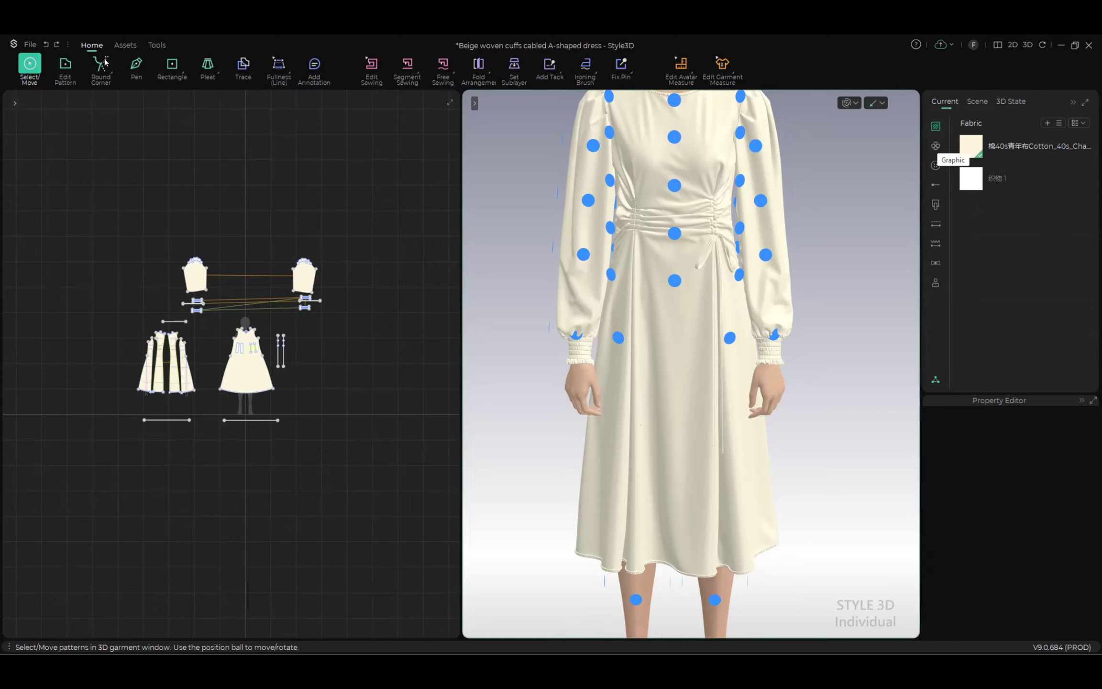
left_click(123, 44)
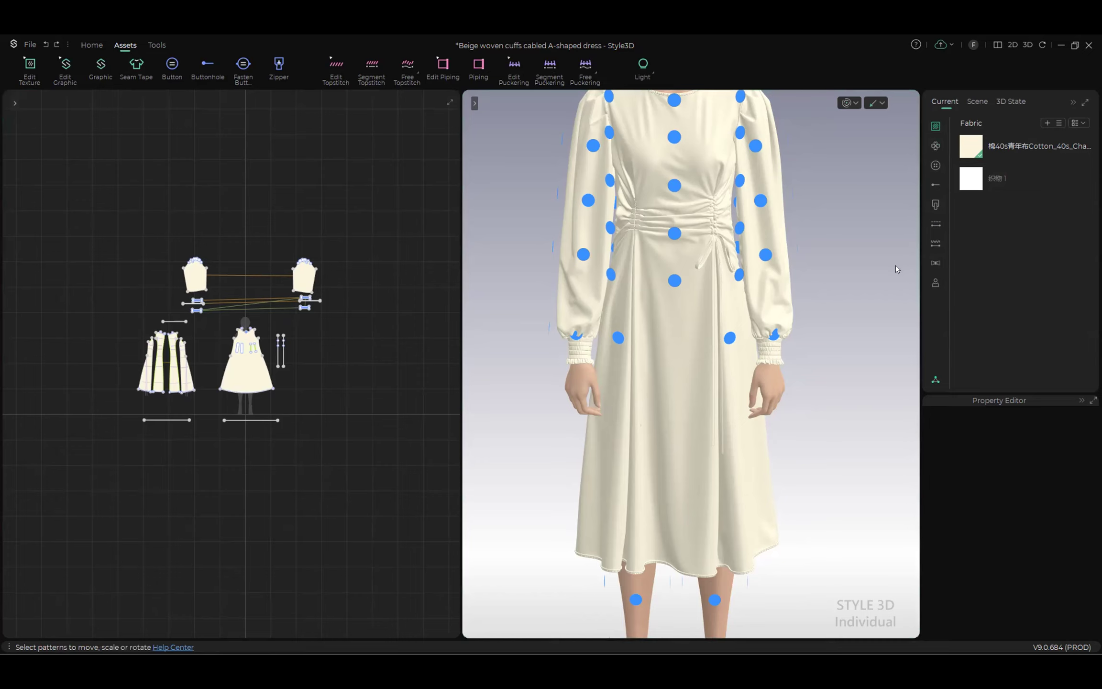
Step: Close the dress project and start a new blank project with more of the avatar in view
left_click(1089, 45)
key("ctrl+n")
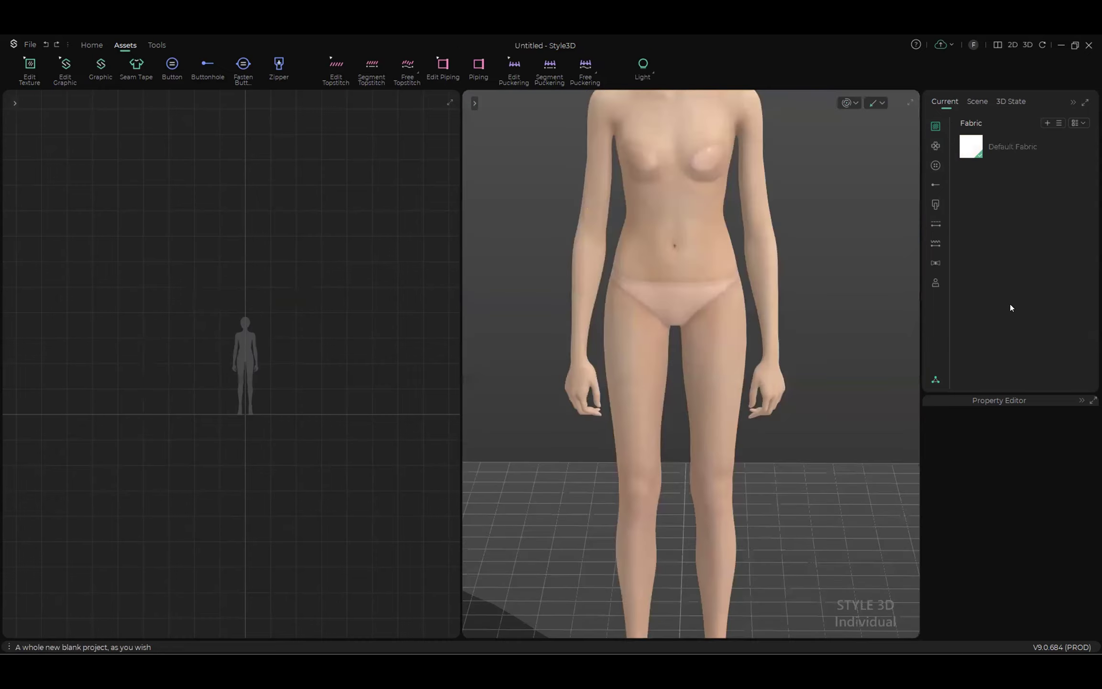
scroll(732, 323, "down", 2)
scroll(705, 269, "down", 2)
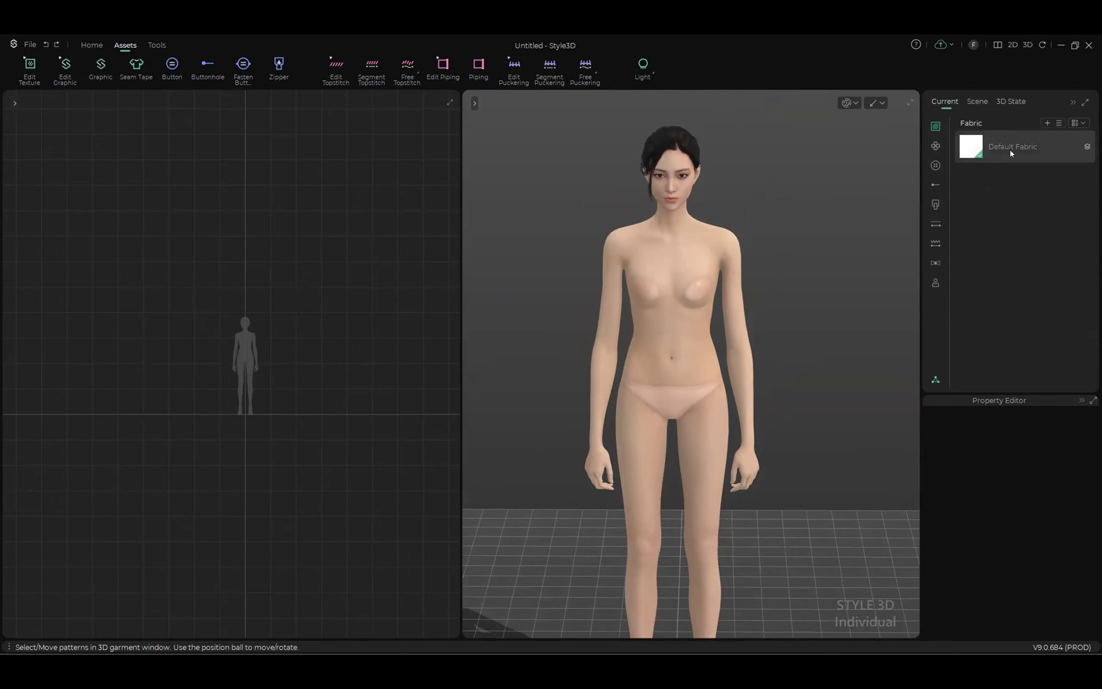
Step: Look at the default Graphic and Button assets of the blank project, and return to the Fabric assets
left_click(936, 147)
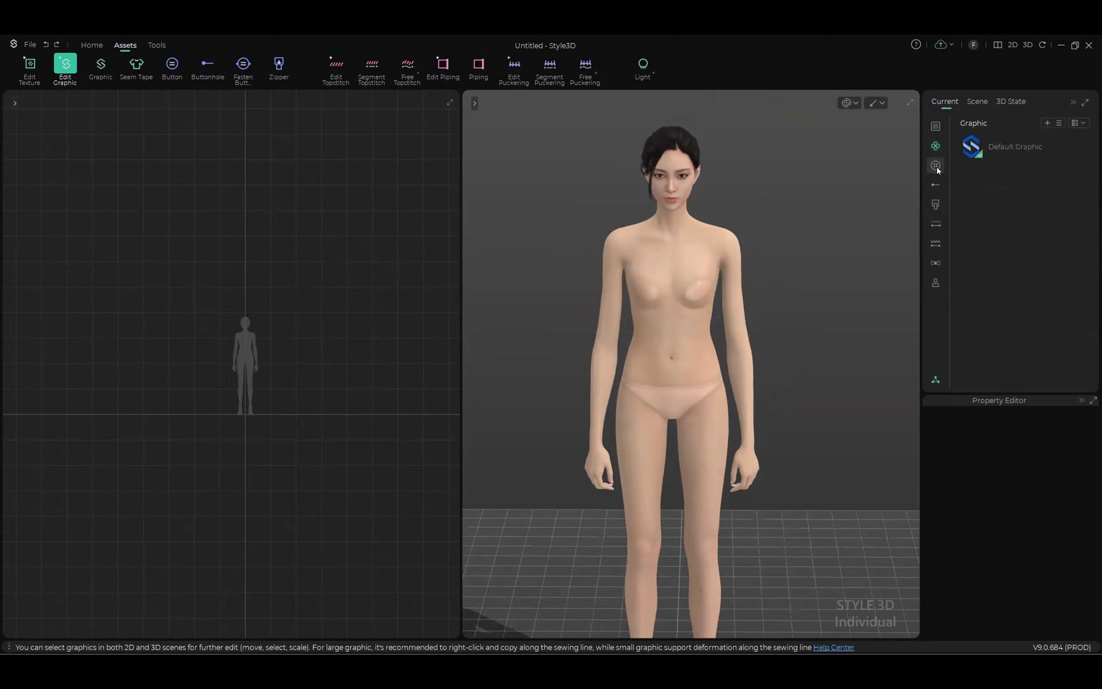
left_click(936, 166)
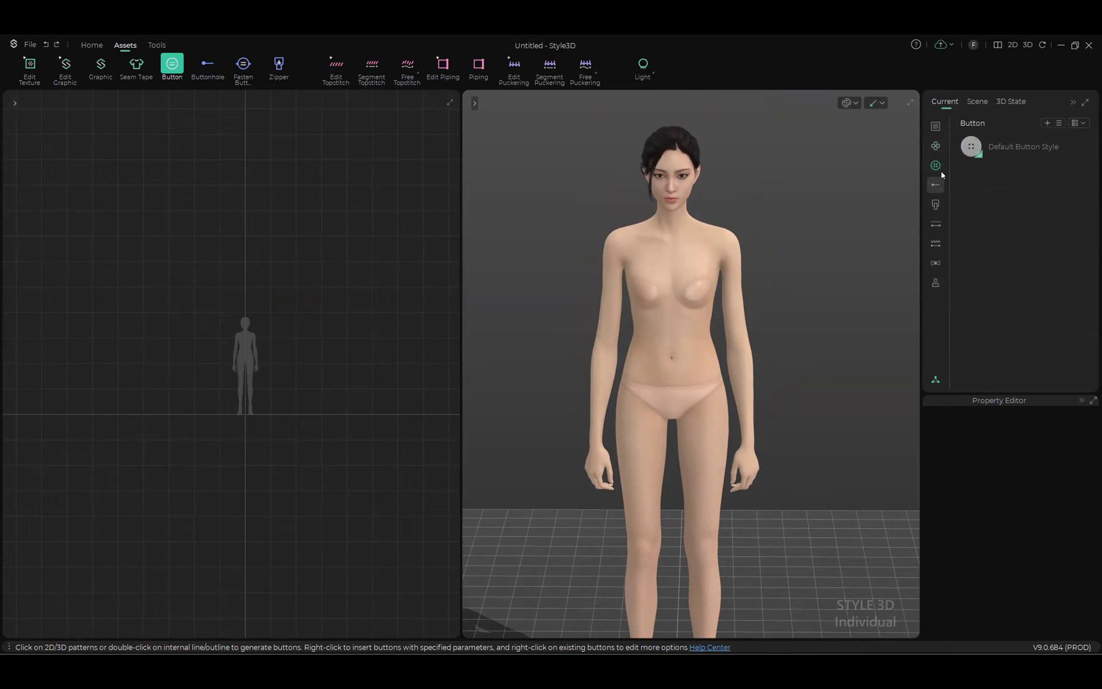
right_click_drag(686, 455, 702, 423)
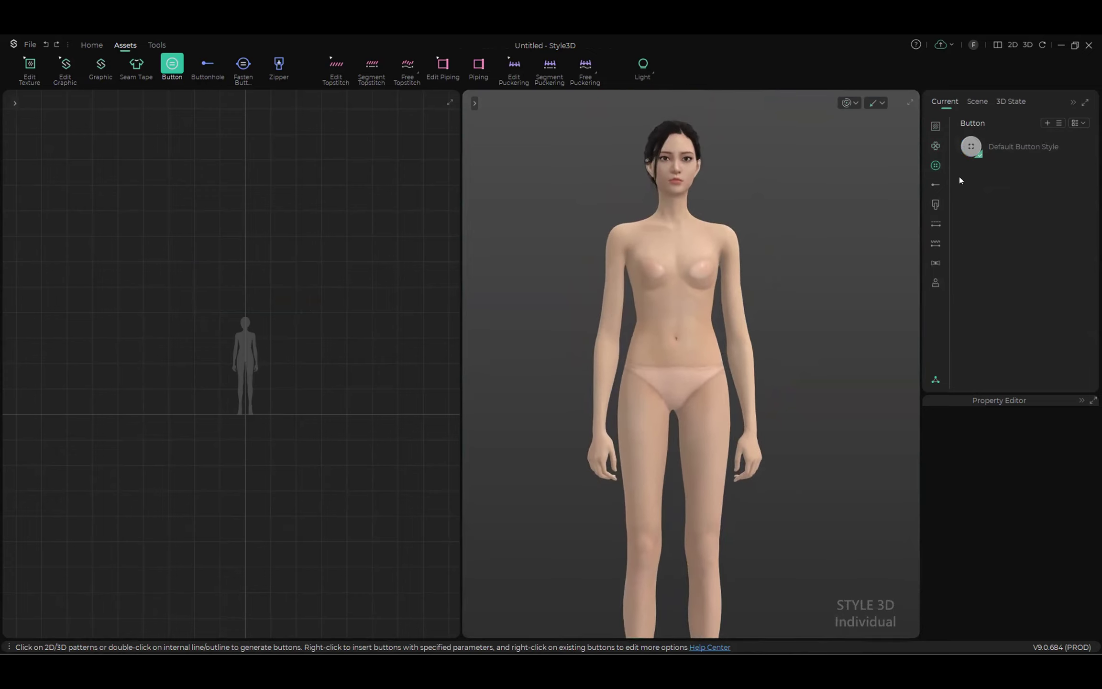
left_click(936, 128)
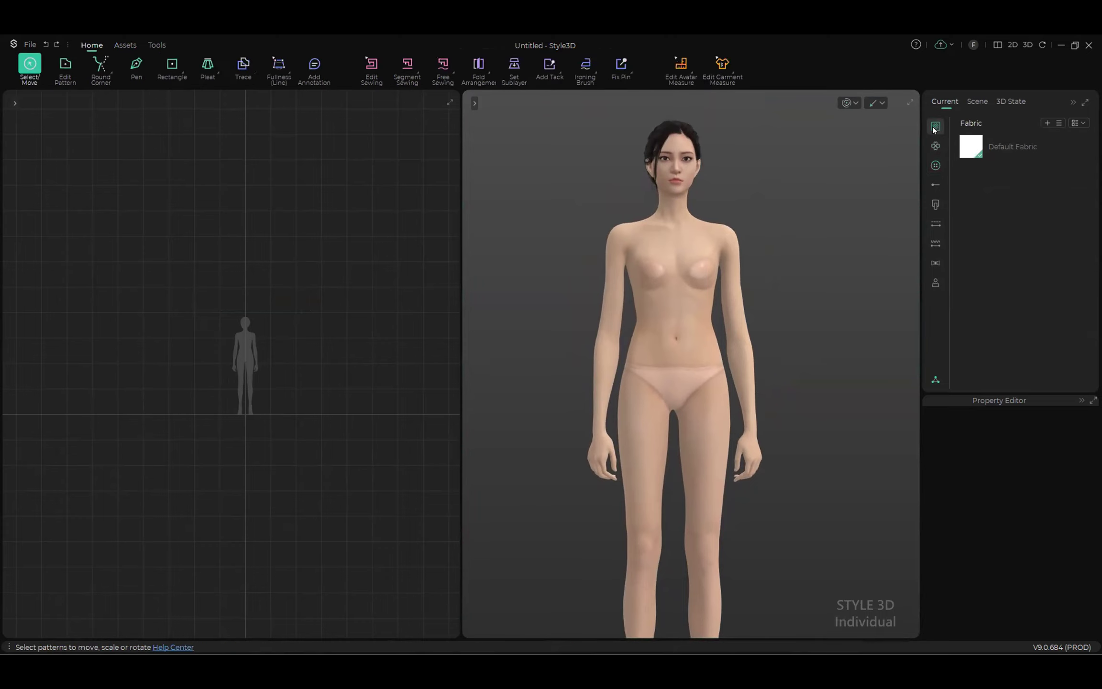
Step: Add three new fabrics to the project's fabric list
left_click(1047, 123)
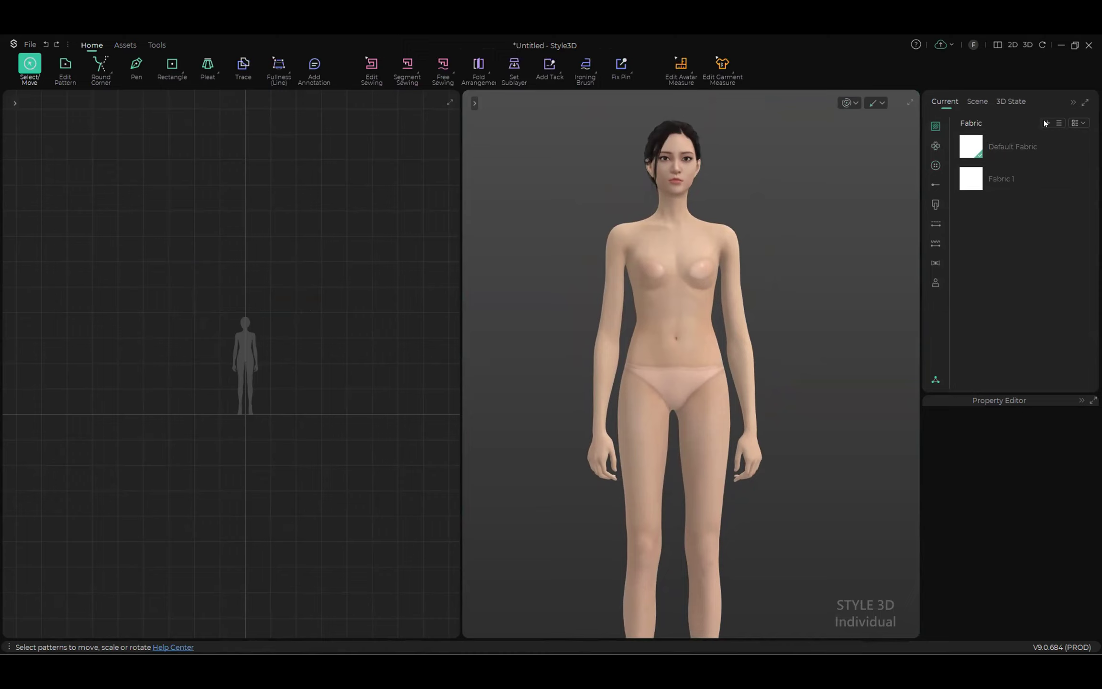
left_click(1045, 123)
left_click(1045, 123)
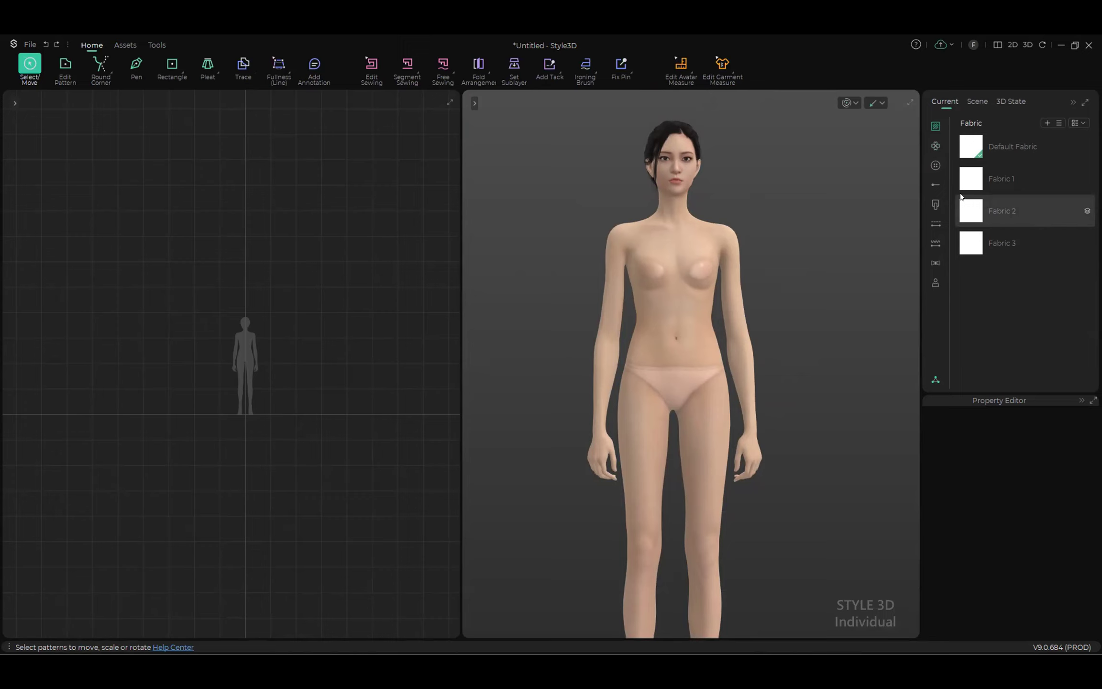
Step: Rename the first added fabric as UTAMA
scroll(161, 378, "up", 5)
middle_click_drag(340, 367, 171, 327)
scroll(170, 327, "down", 1)
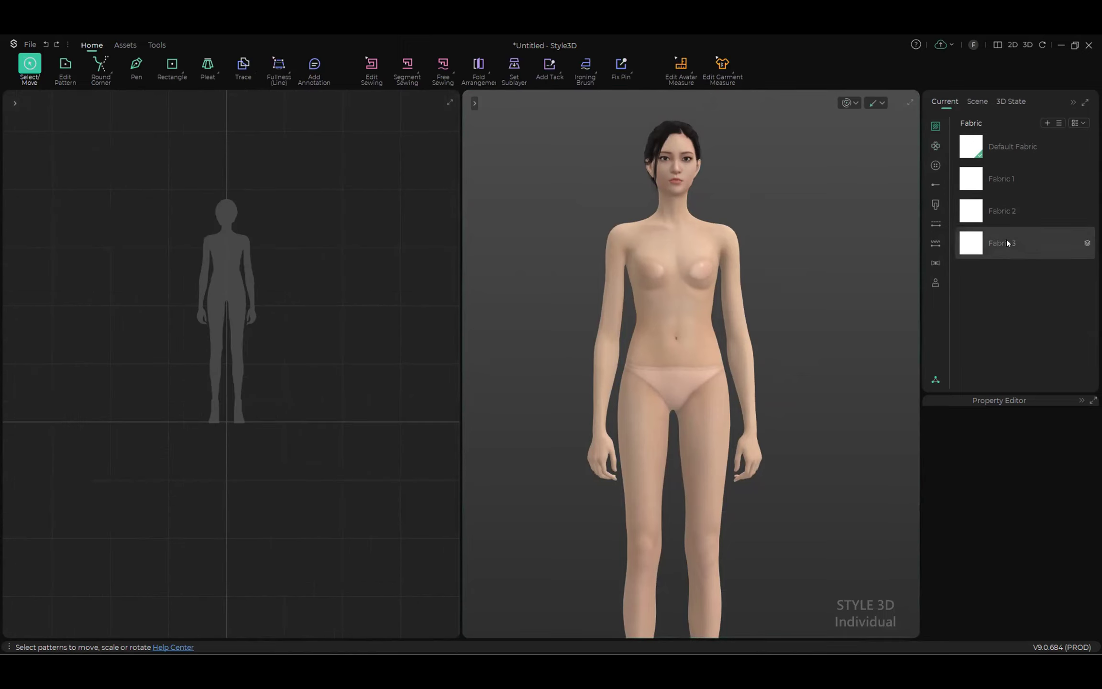
left_click(1012, 183)
left_click(1018, 181)
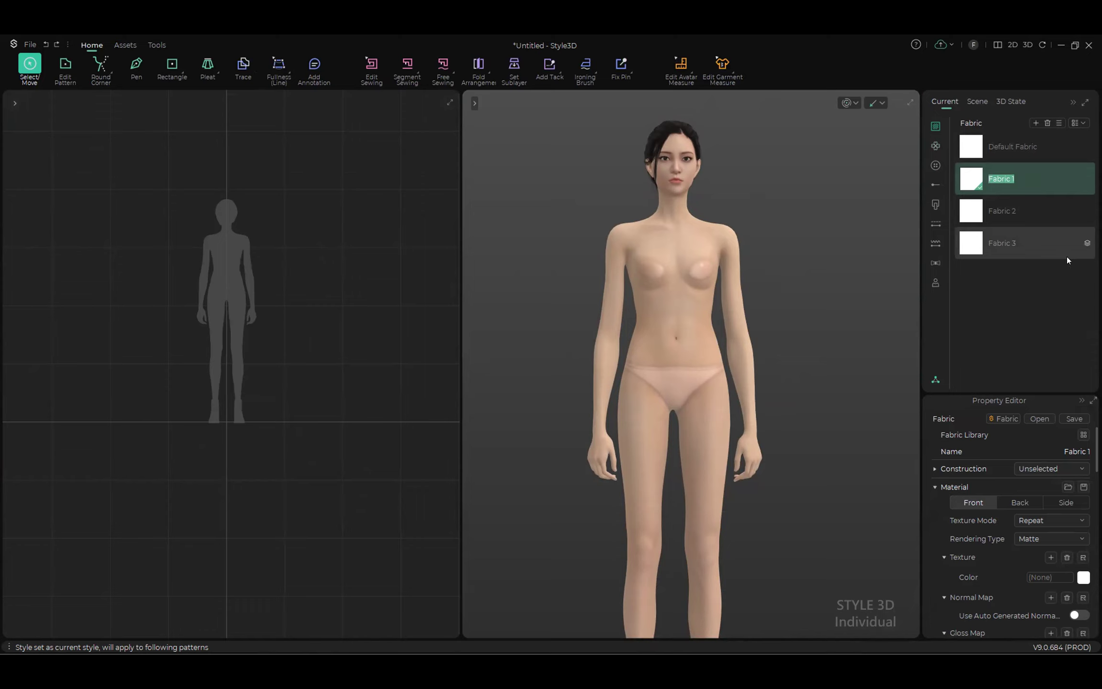
type("UTAMA")
Step: Rename the second added fabric as SAKU
left_click(1013, 211)
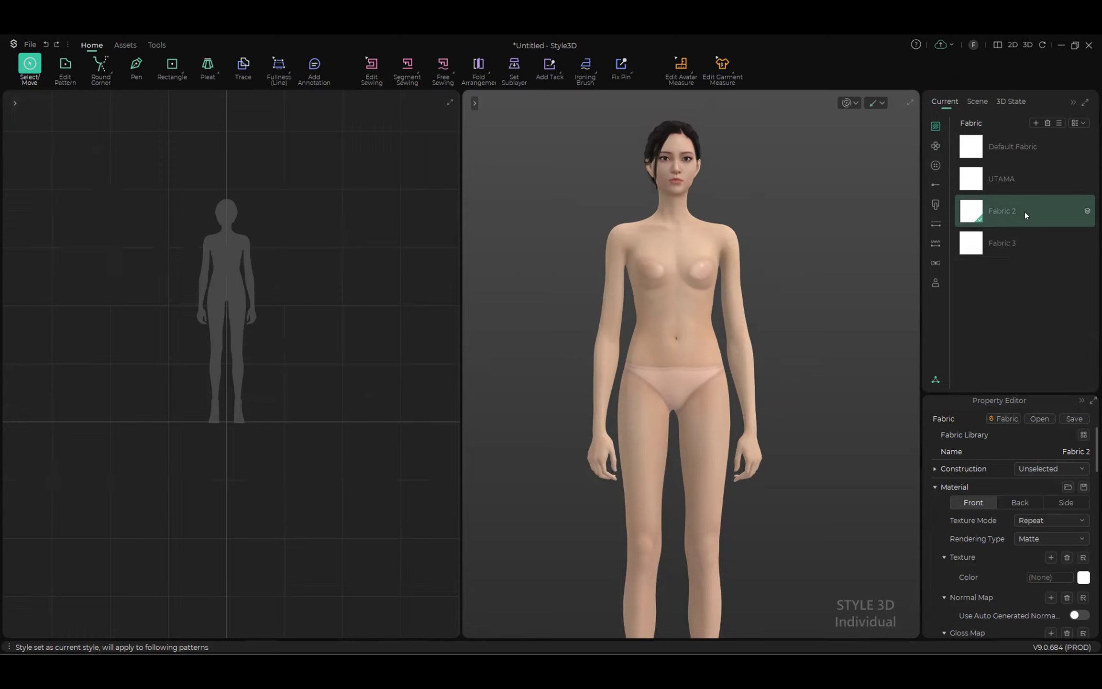
left_click(1028, 210)
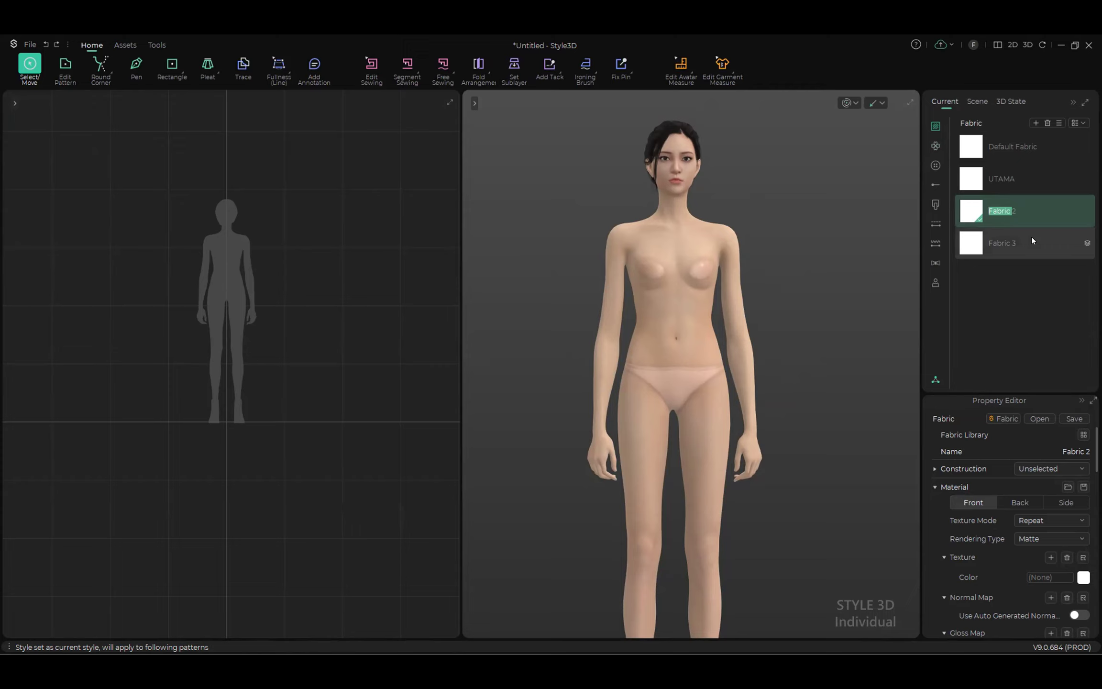
key("Delete")
key("Delete")
key("BackSpace")
key("BackSpace")
key("BackSpace")
key("BackSpace")
type("S")
key("Return")
Step: Review the properties of UTAMA and Fabric 3 in an enlarged Property Editor, and switch to the Graphic assets
left_click(1010, 172)
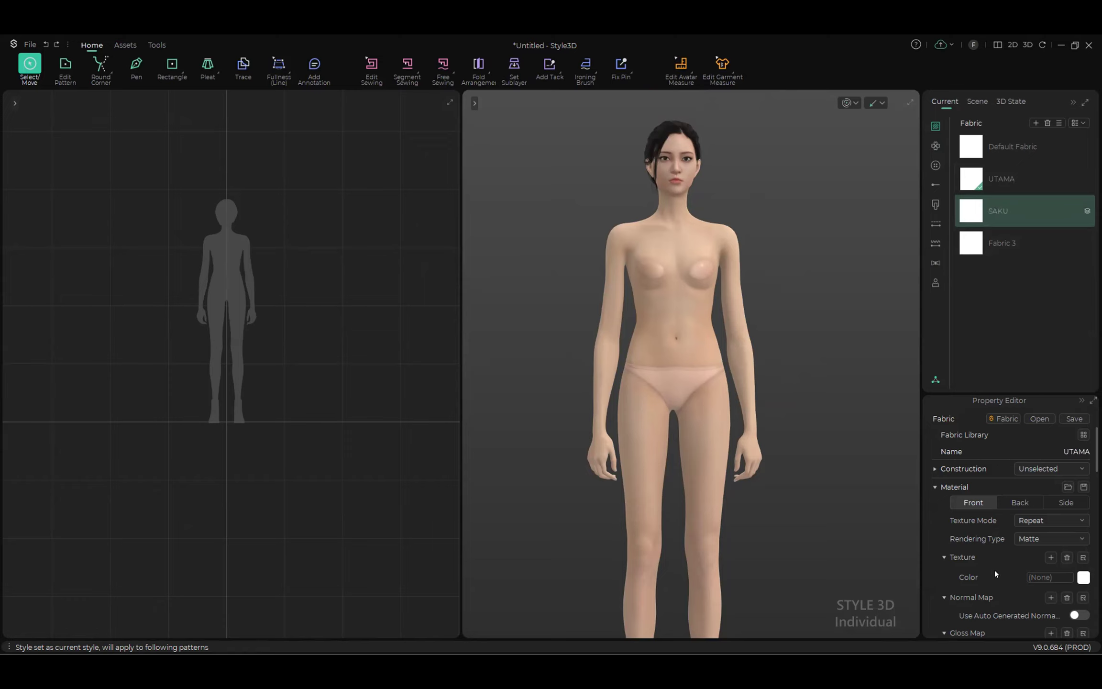
left_click_drag(1031, 391, 1024, 316)
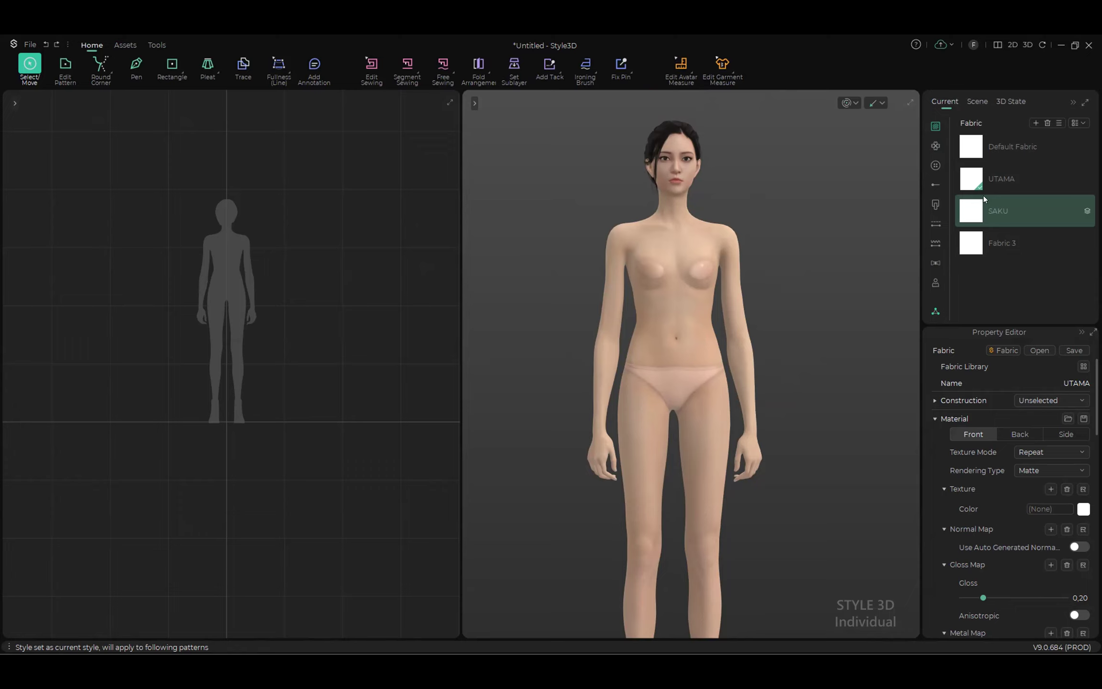
left_click(998, 242)
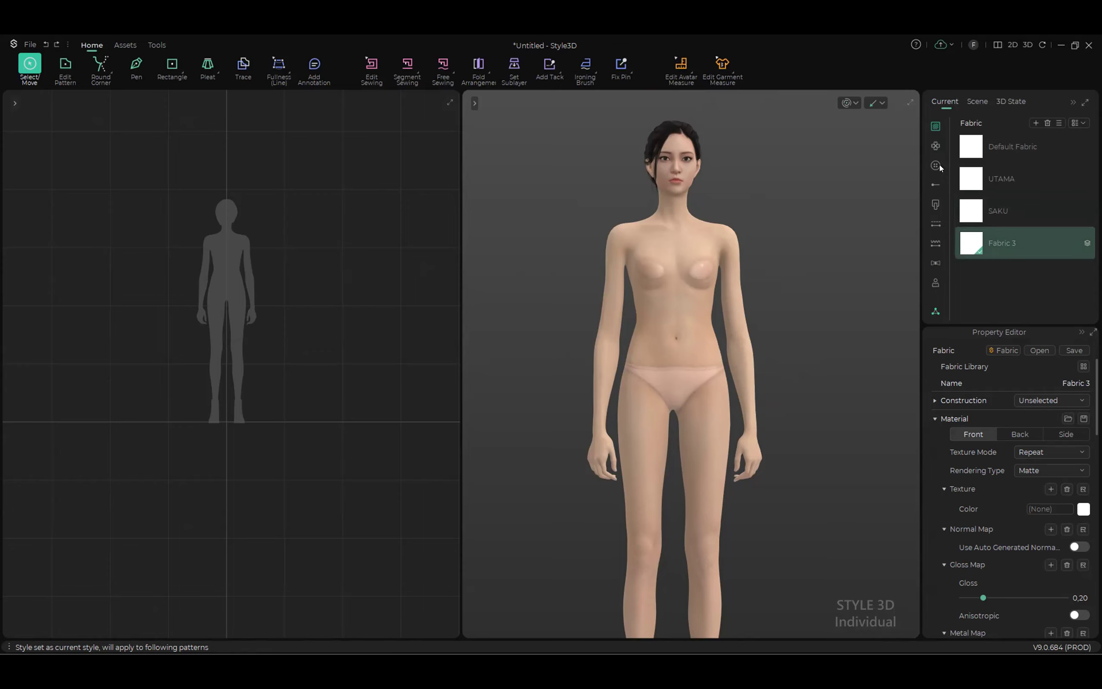
left_click(934, 146)
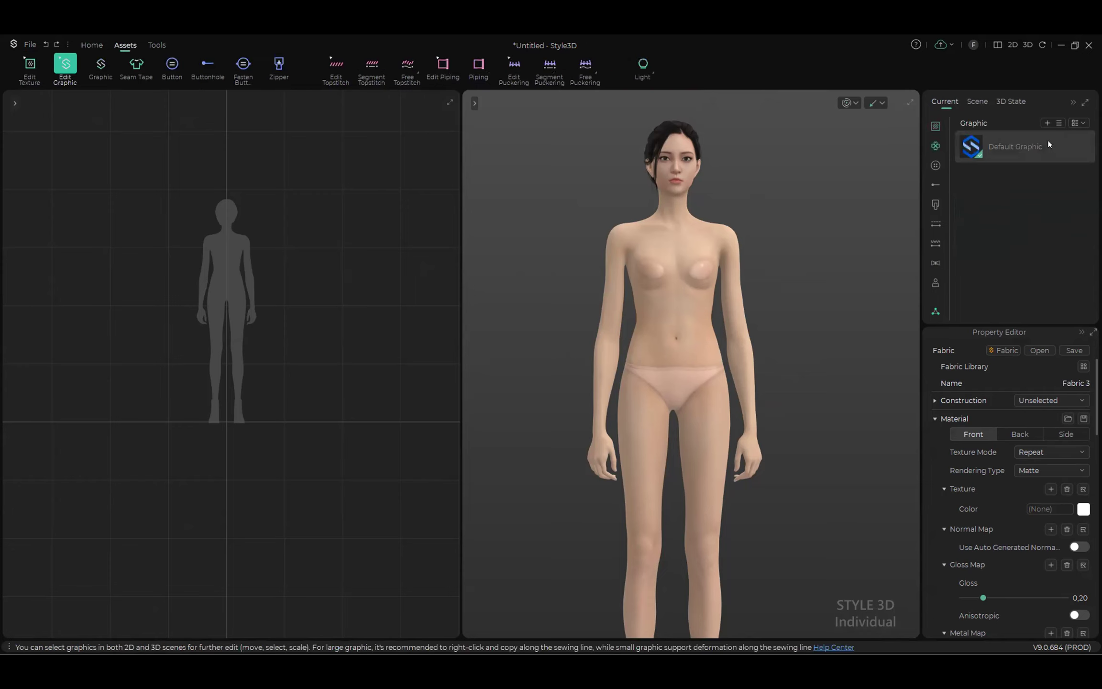
Step: Add a new graphic style, make it the current one and open its properties
left_click(1047, 120)
left_click(1041, 131)
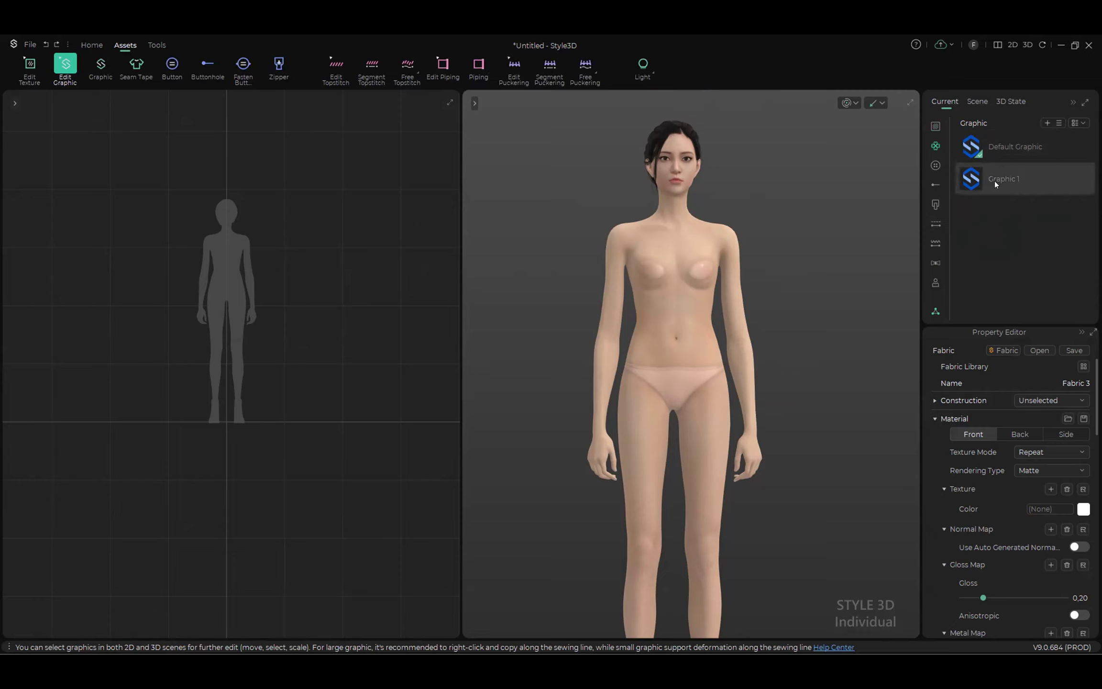
left_click(1002, 171)
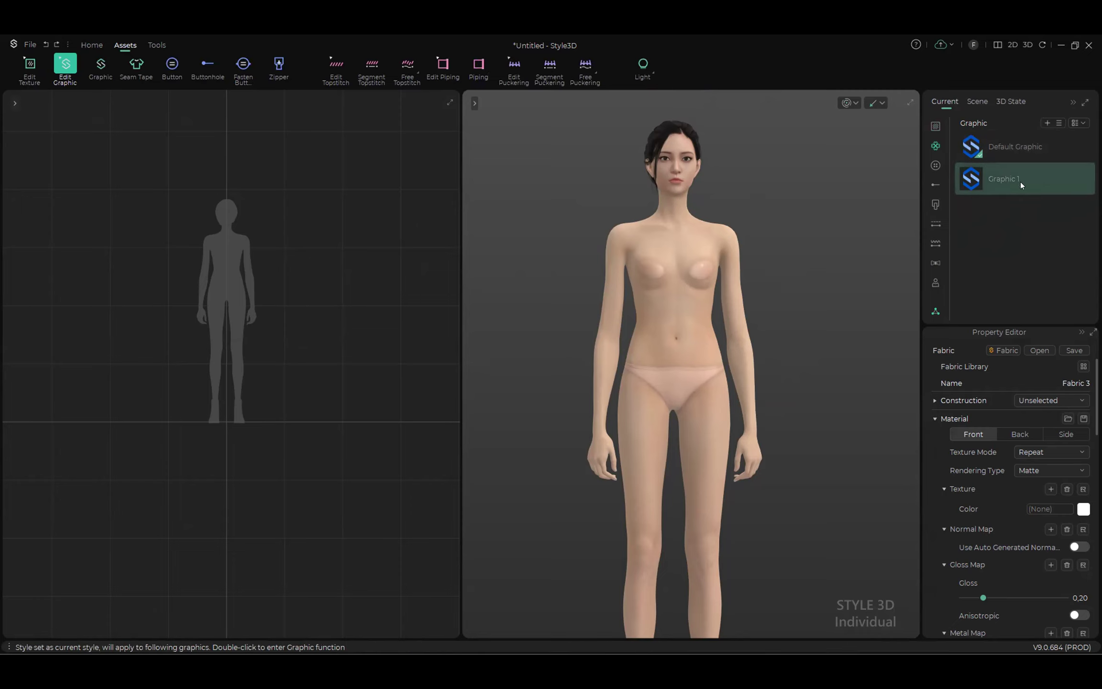
double_click(1013, 181)
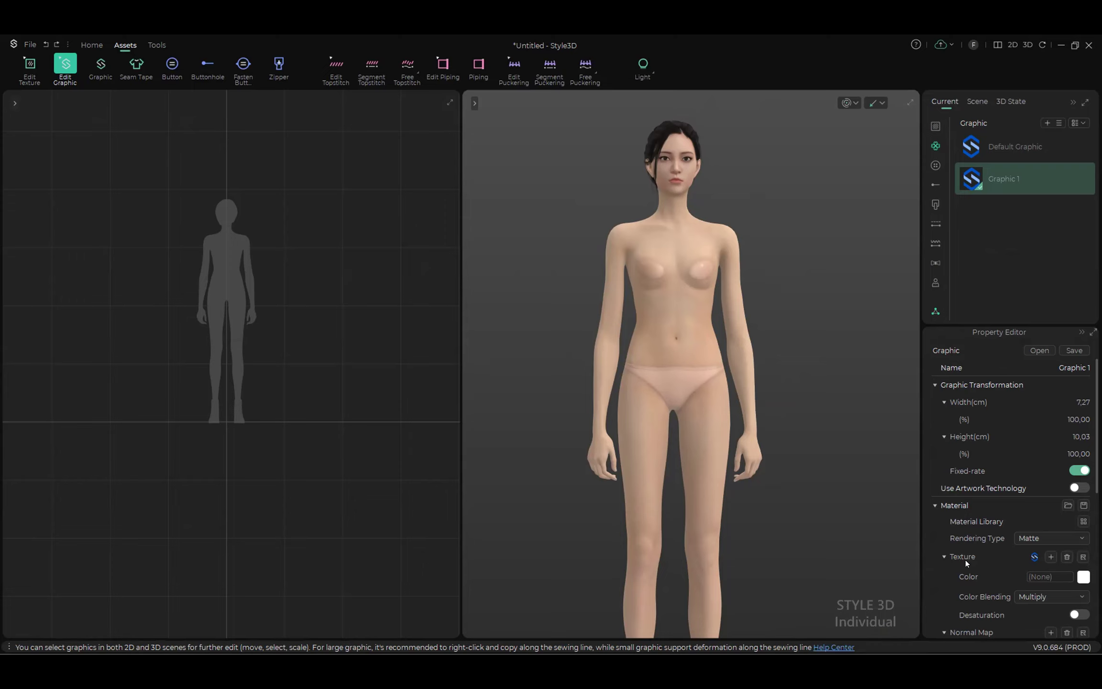
left_click(1076, 437)
Step: Add a second buttonhole style and set the default buttonhole to the round library shape number 5
left_click(935, 185)
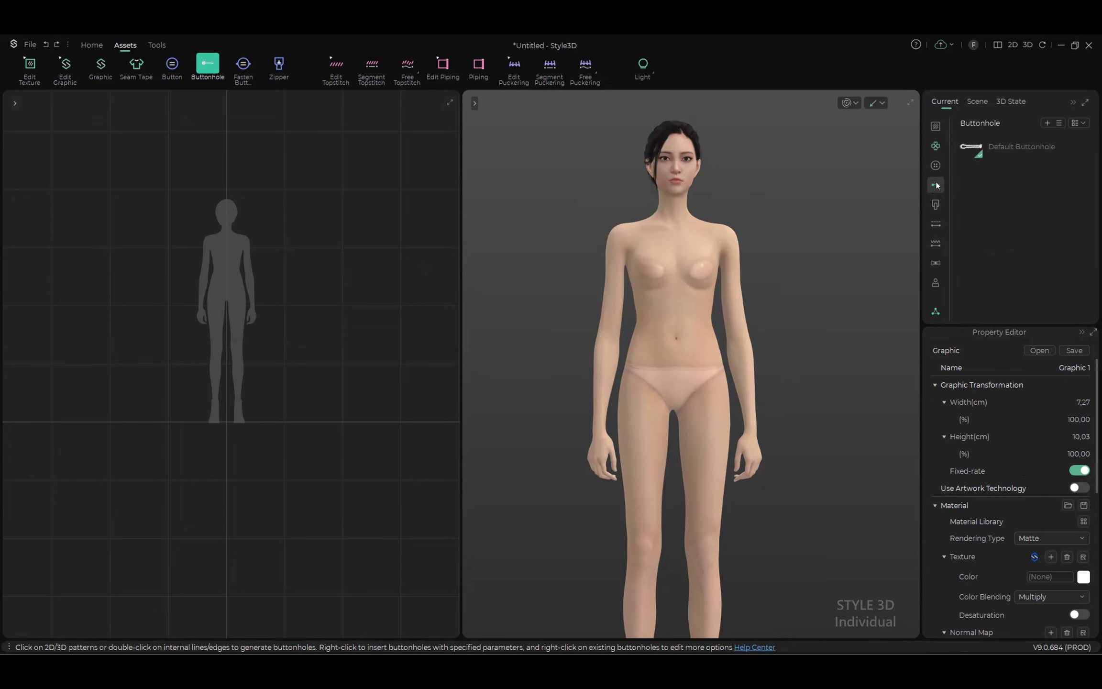
left_click(1047, 122)
left_click(1009, 147)
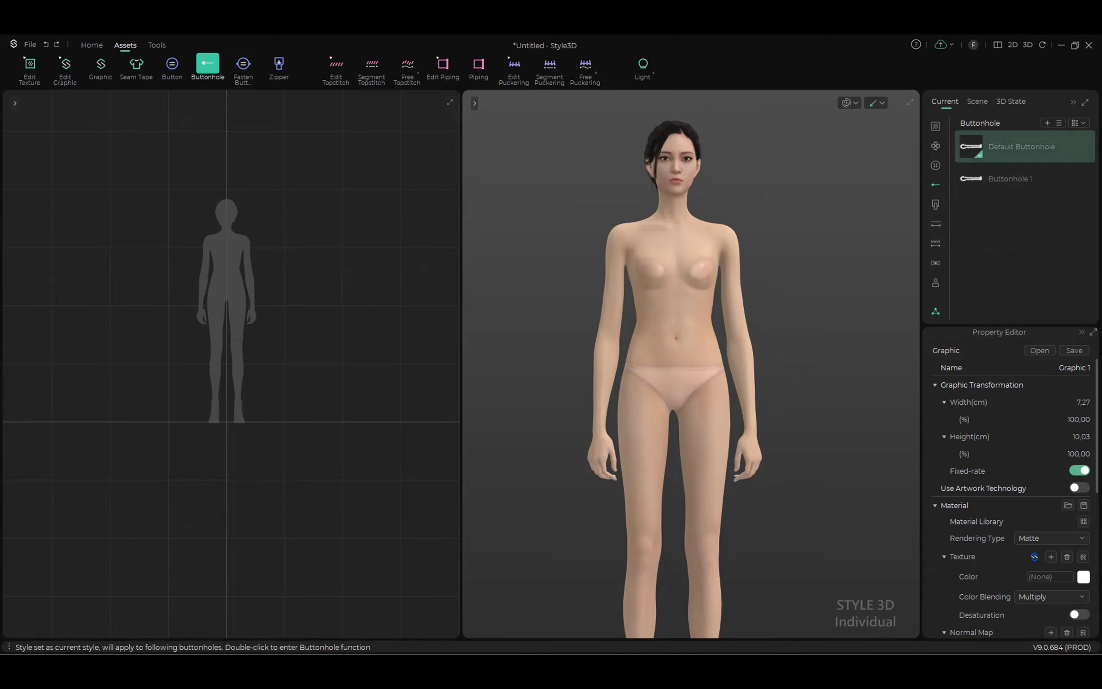
left_click(1045, 150)
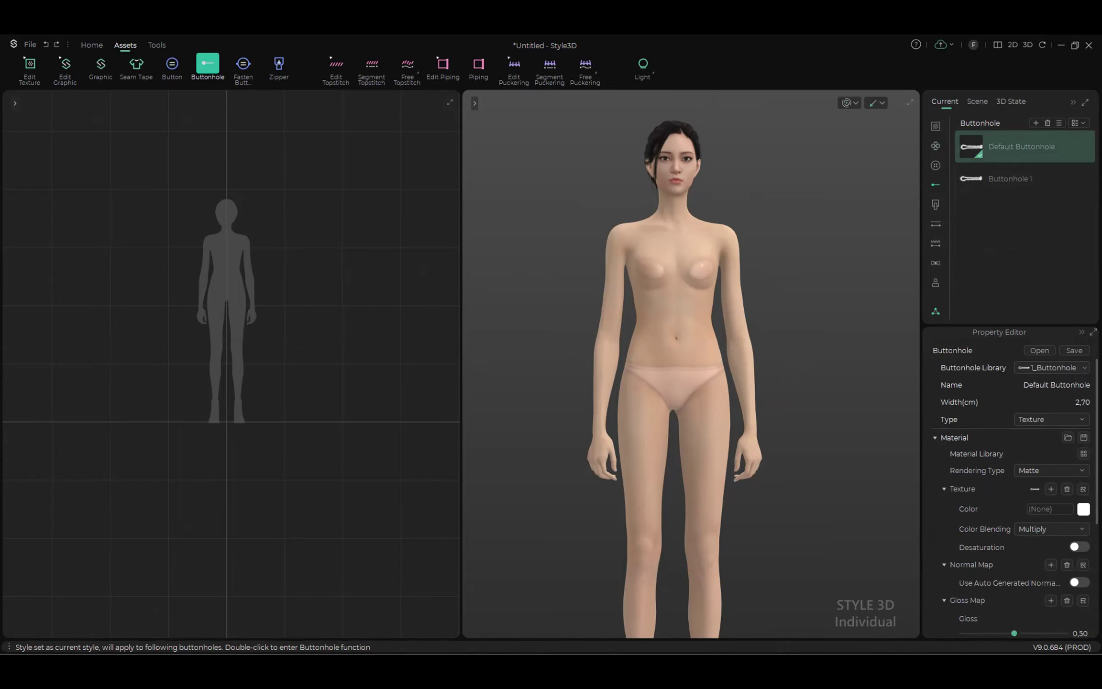
left_click(1071, 367)
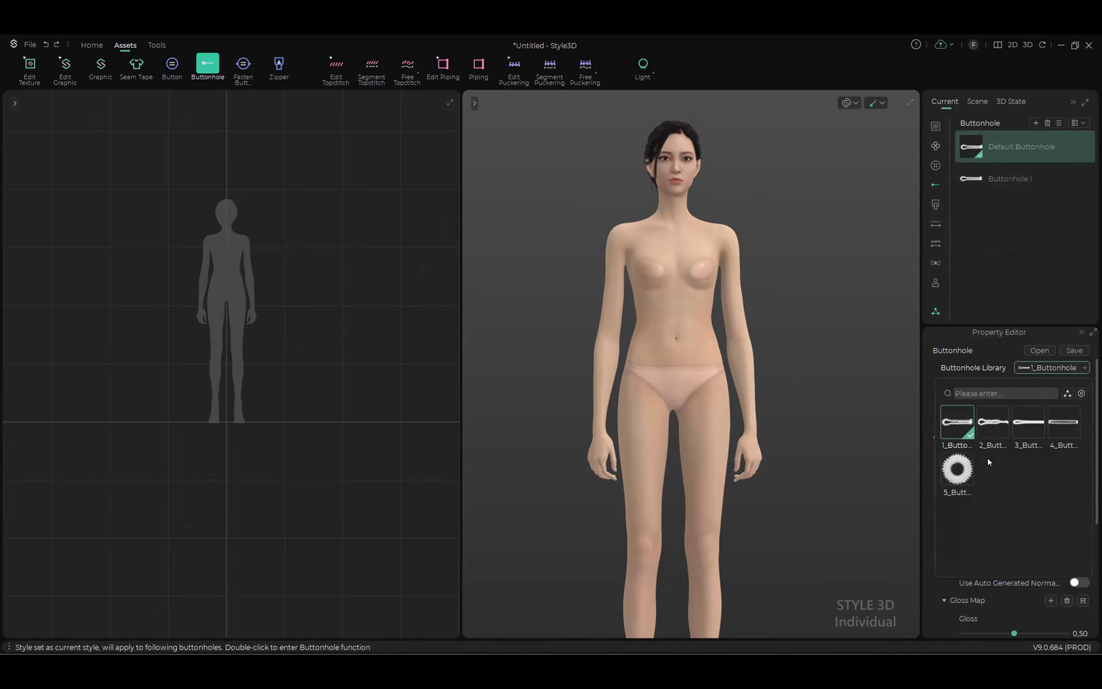
left_click(960, 470)
Step: Set the newly added buttonhole style to the 4_Buttonhole library shape and display its properties
left_click(996, 176)
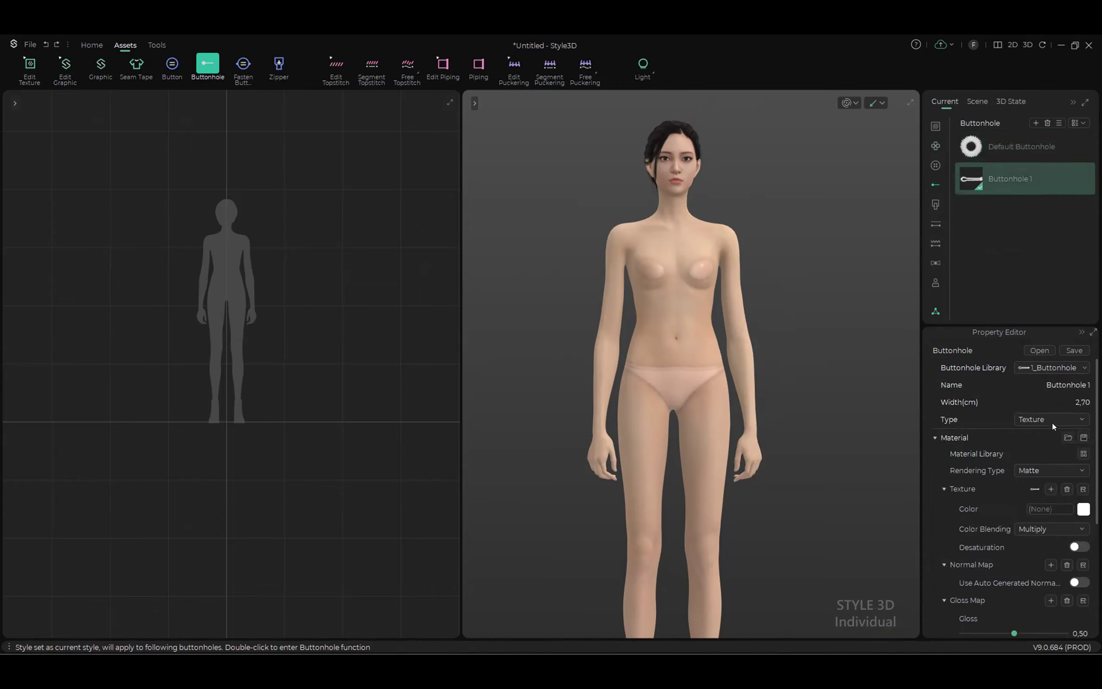
left_click(1066, 366)
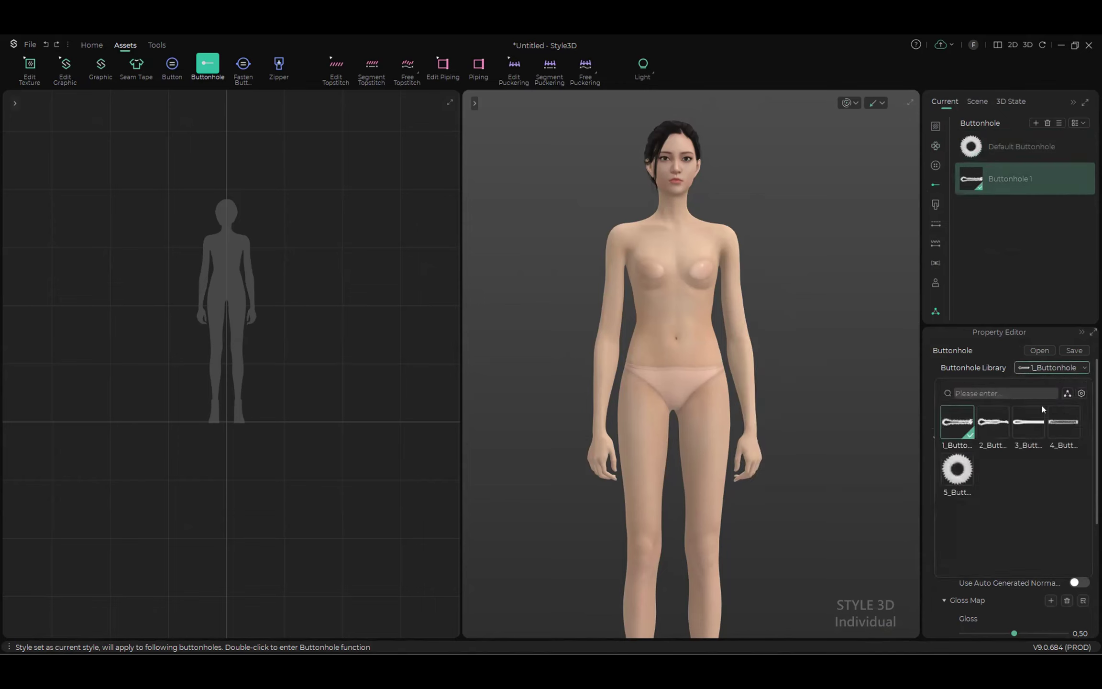
left_click(1068, 424)
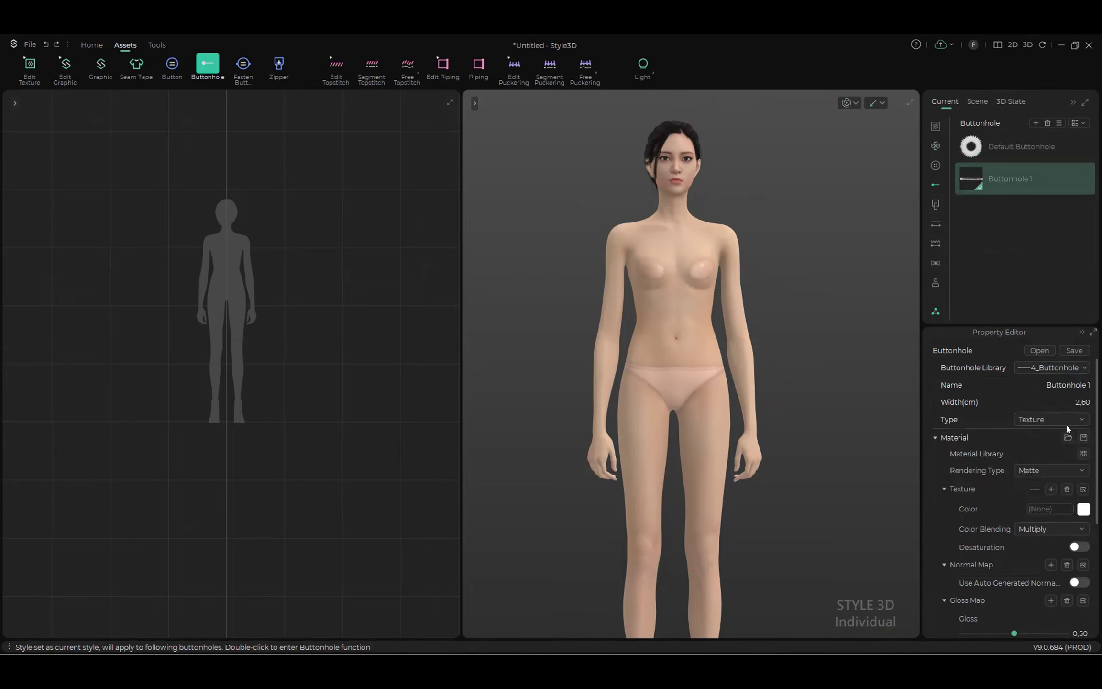
left_click(1014, 266)
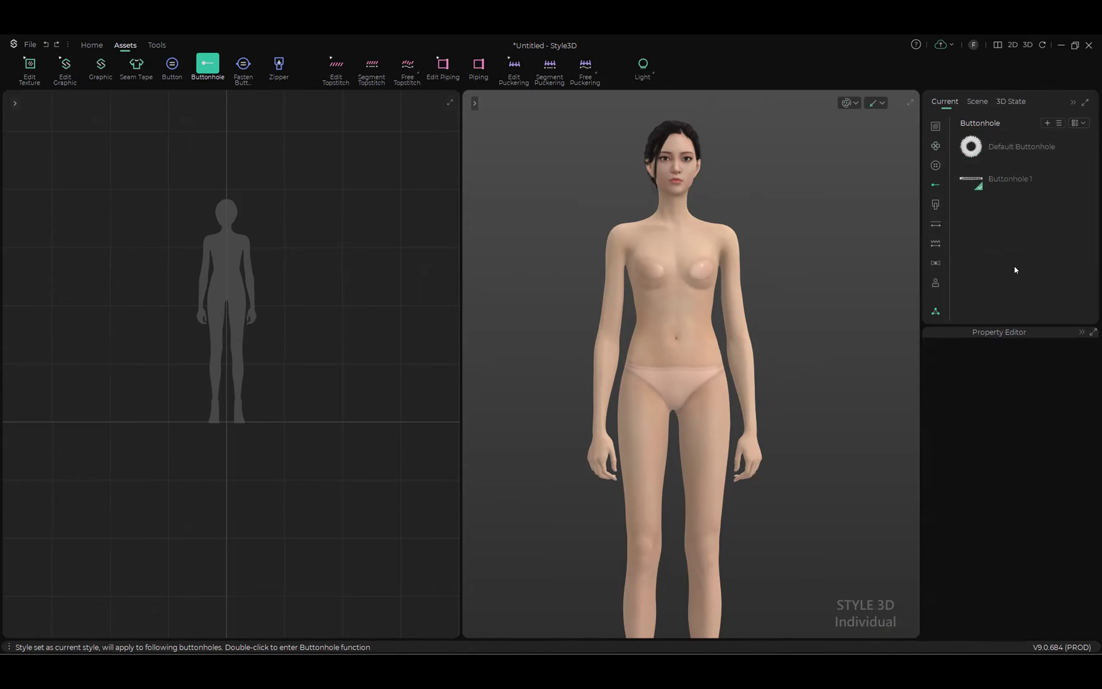
left_click(1004, 170)
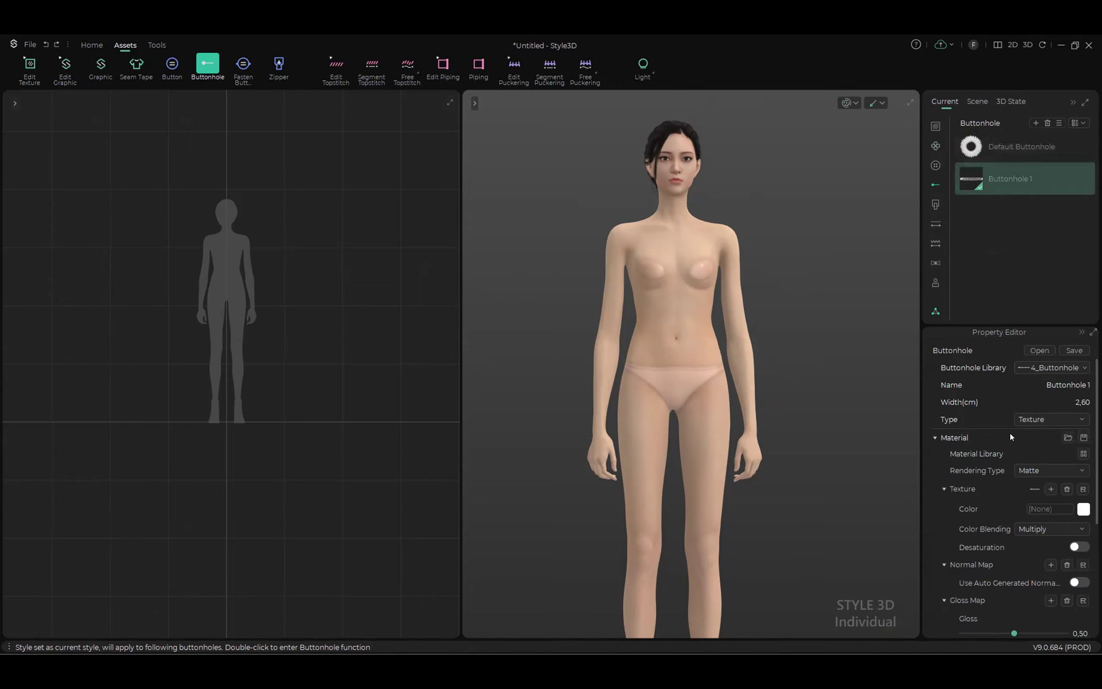
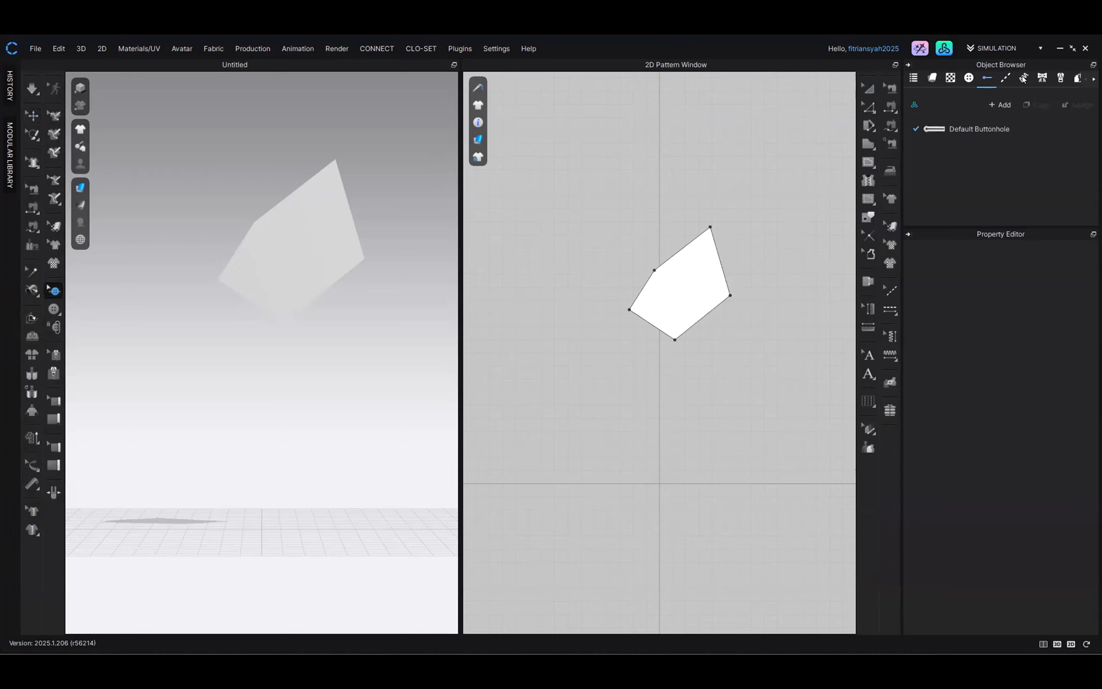
Step: Switch to CLO and look through the remaining object categories, including the zipper styles
left_click(1060, 78)
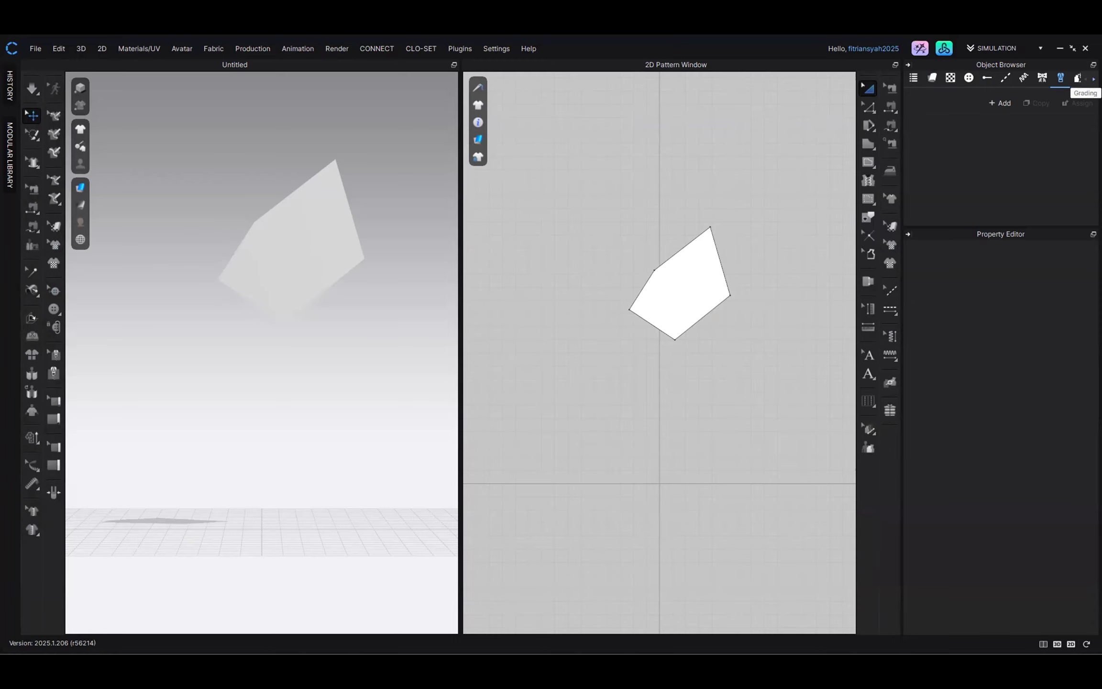
left_click(1093, 78)
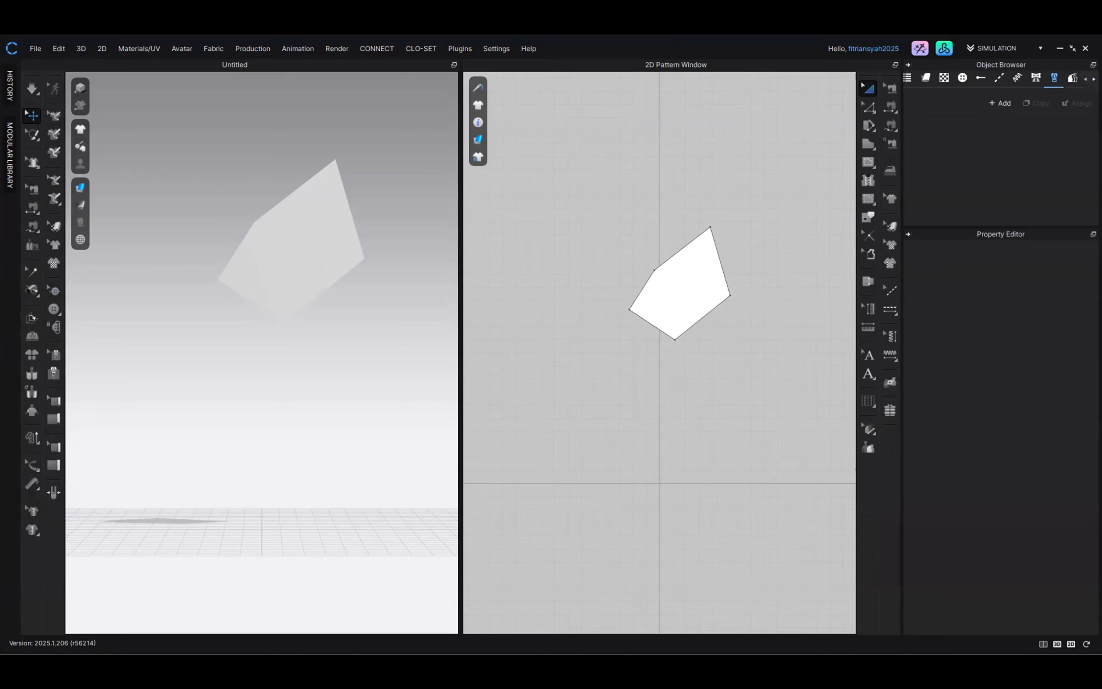
left_click(1086, 79)
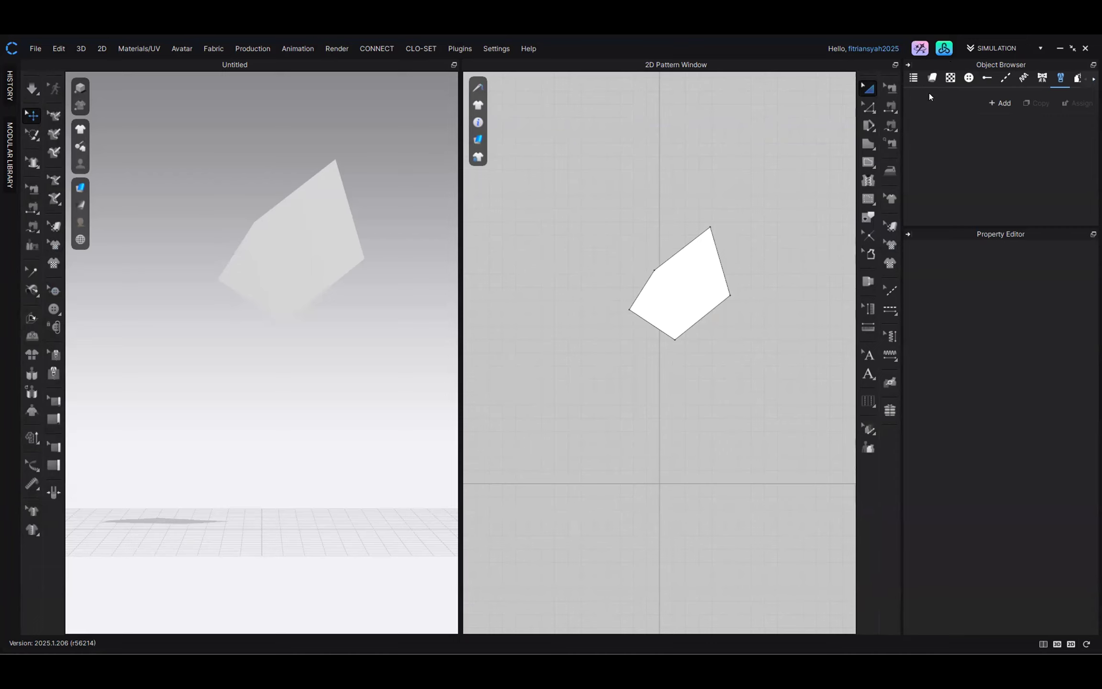
Step: Open the Stage_01.zse scene from CLO's stage assets, including Scene and Props and Render Properties
left_click(942, 49)
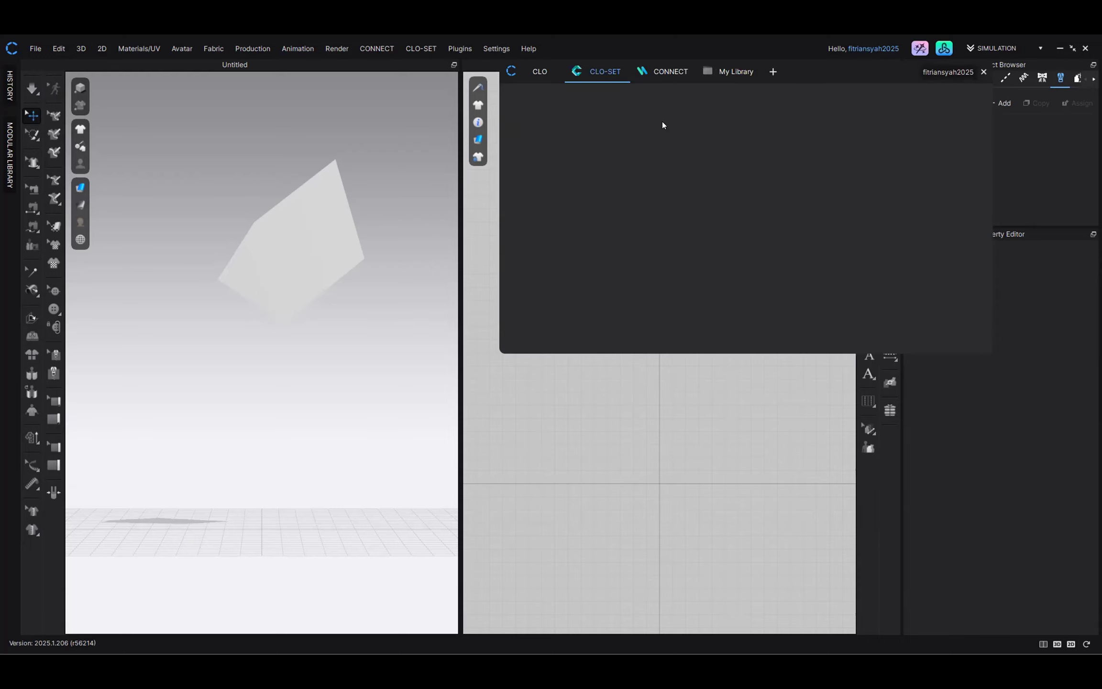
left_click(511, 75)
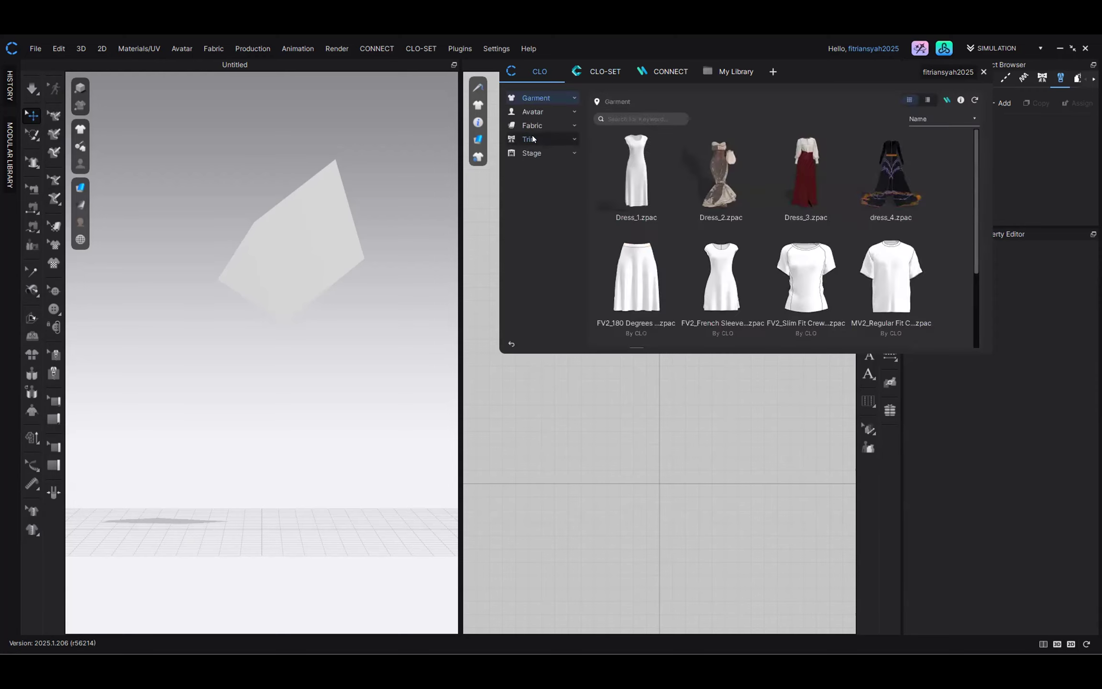
left_click(535, 154)
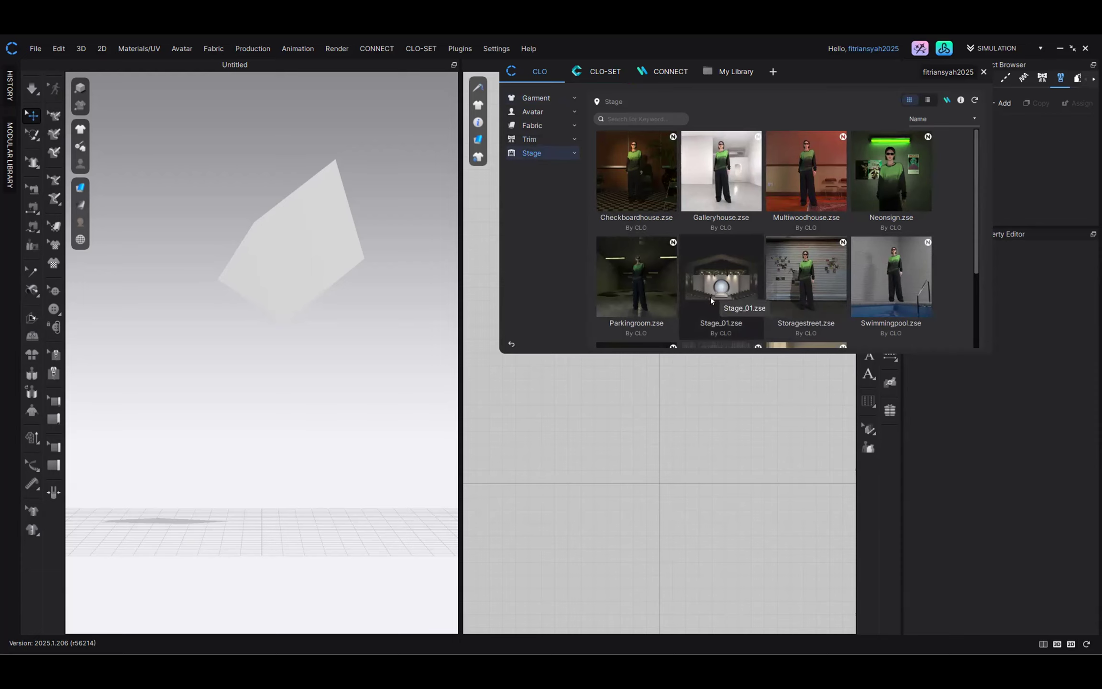
scroll(710, 299, "down", 2)
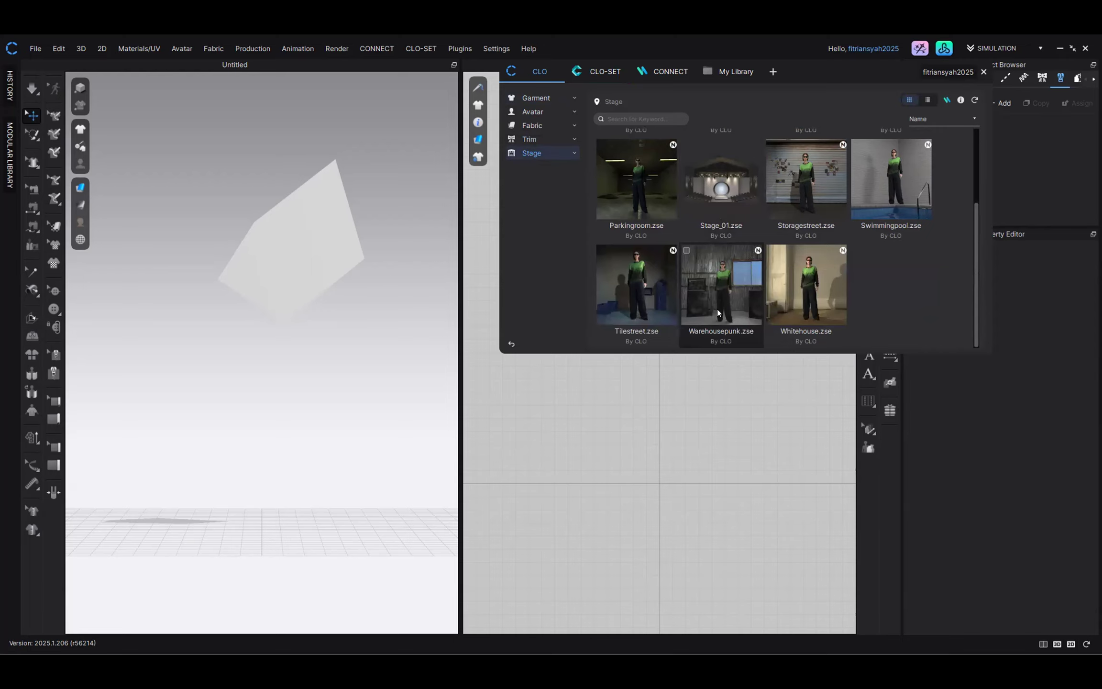
left_click(725, 291)
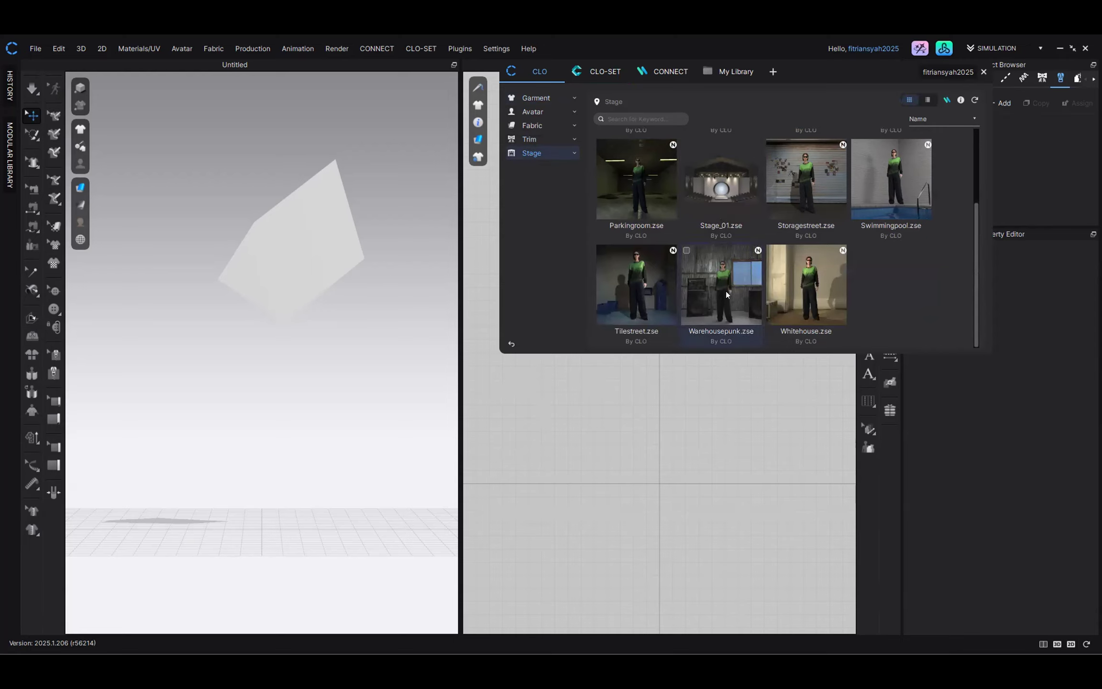
scroll(725, 268, "up", 2)
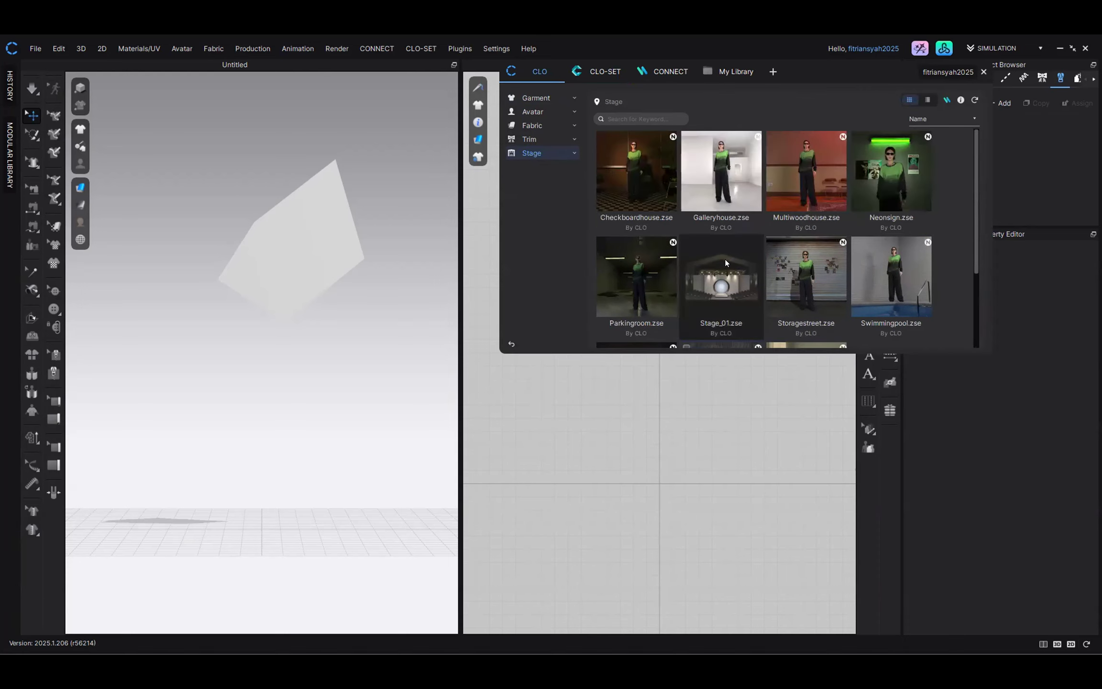
left_click(735, 286)
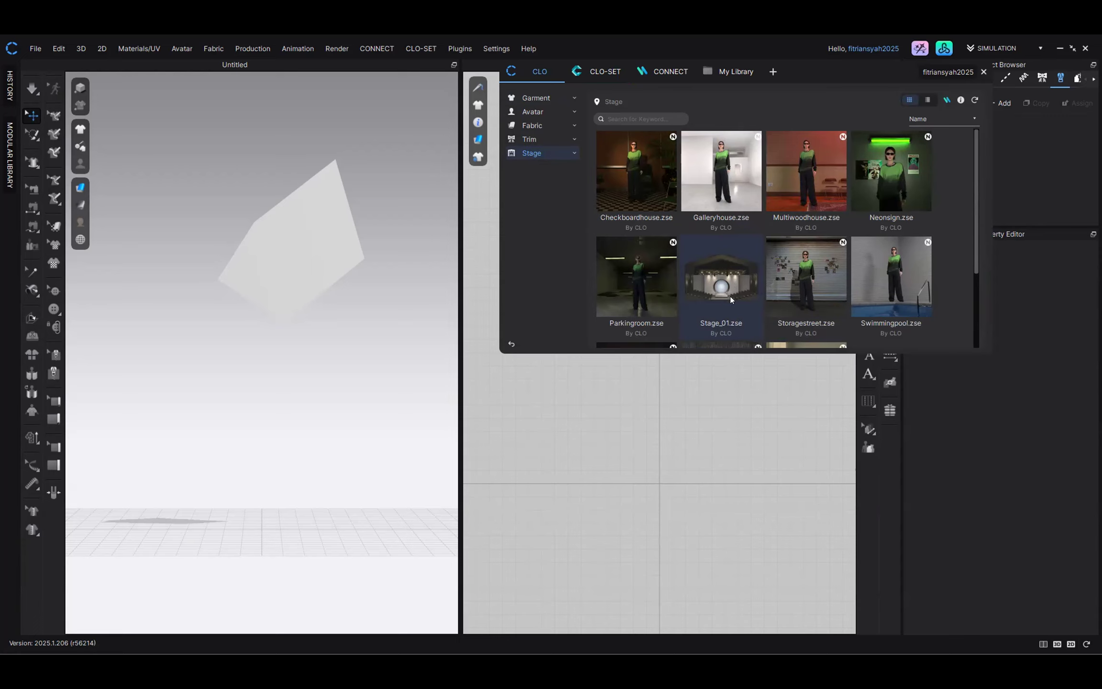
double_click(730, 298)
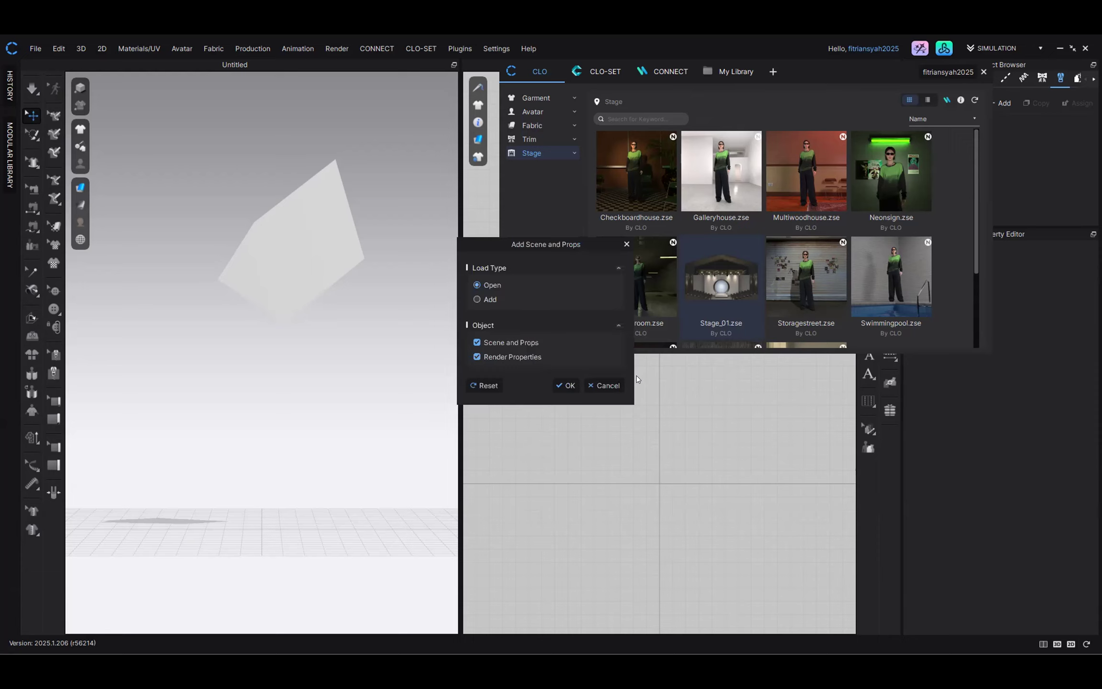
left_click(567, 385)
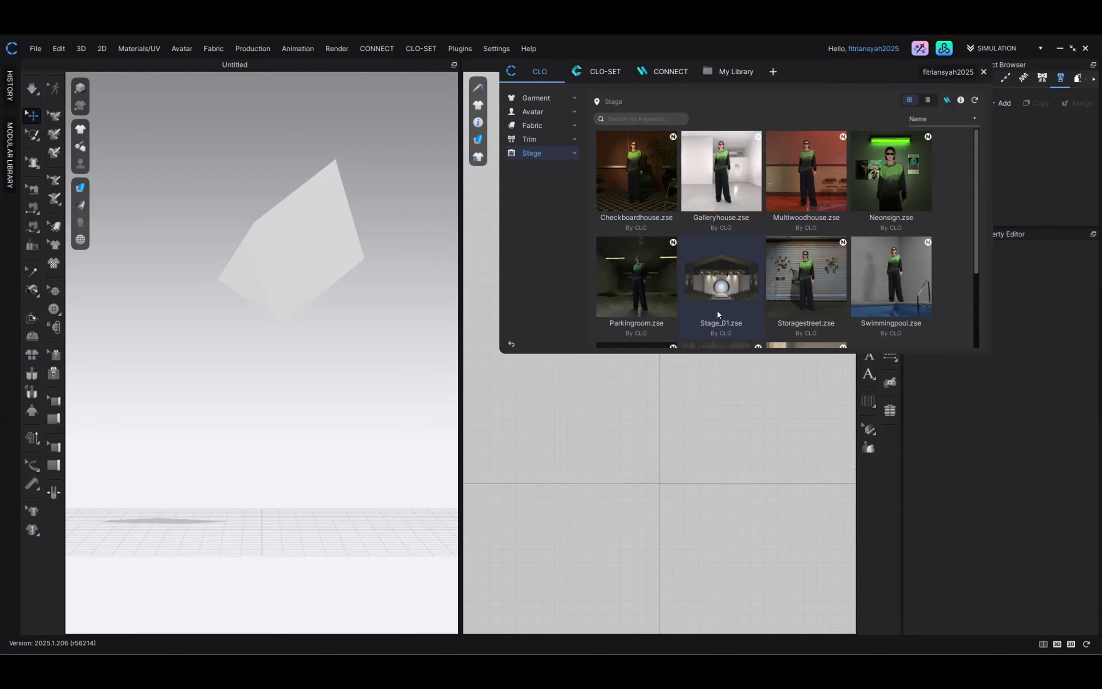
scroll(324, 430, "down", 5)
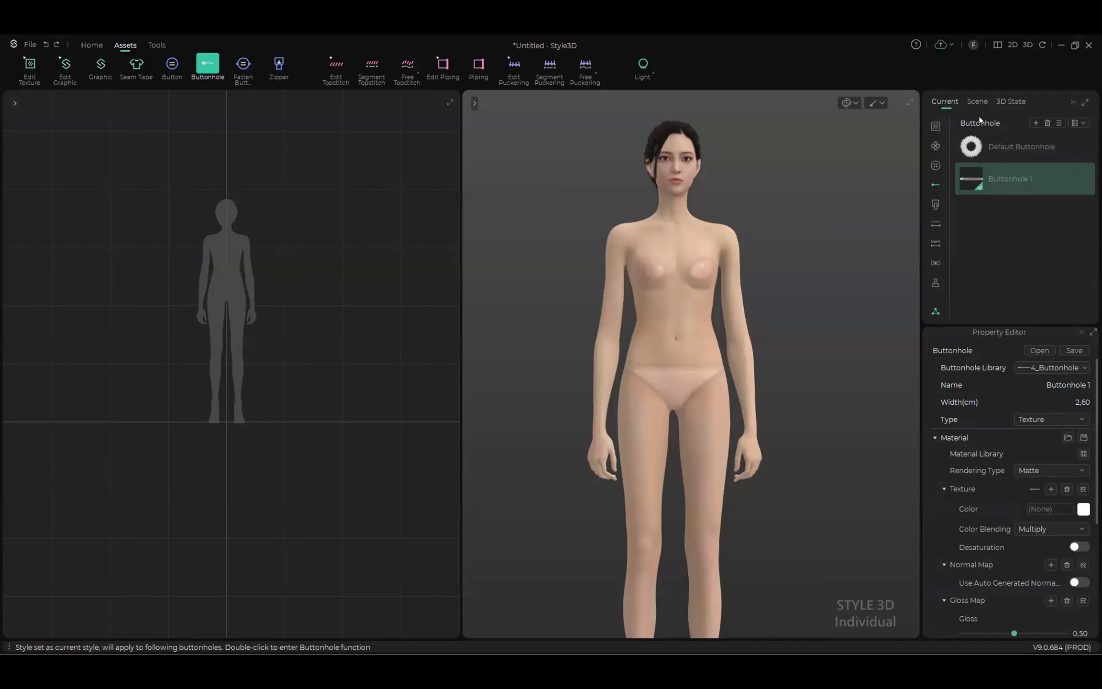
Step: Switch to Style3D and load the Red house.ssc scene from the resource library around the avatar
left_click(935, 314)
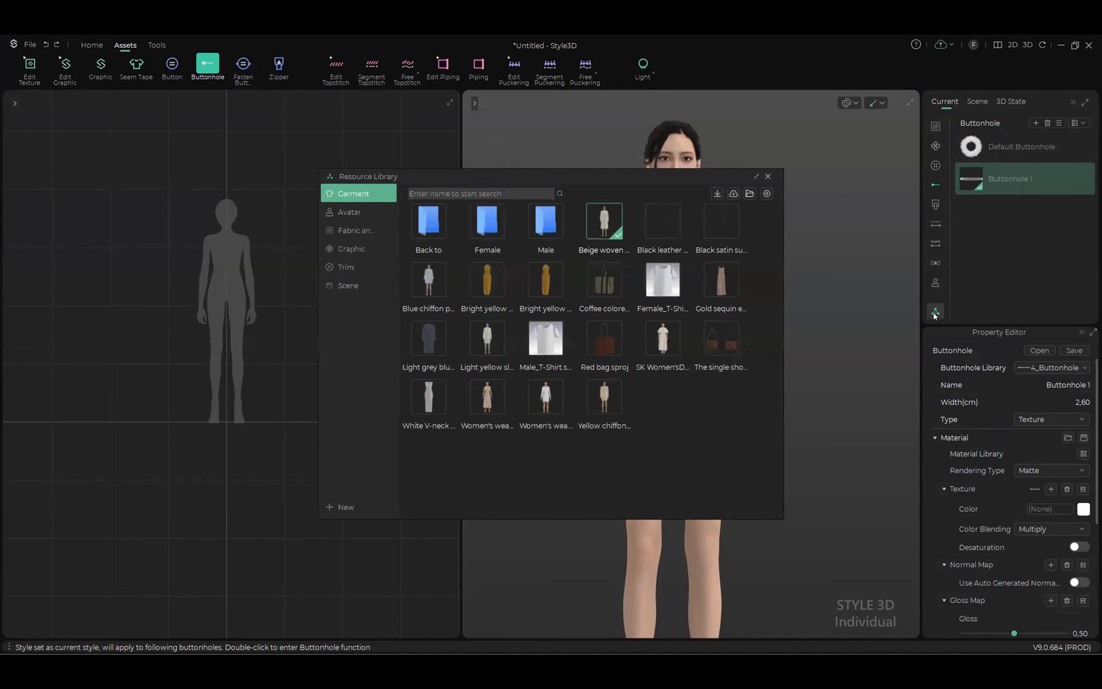
left_click(354, 285)
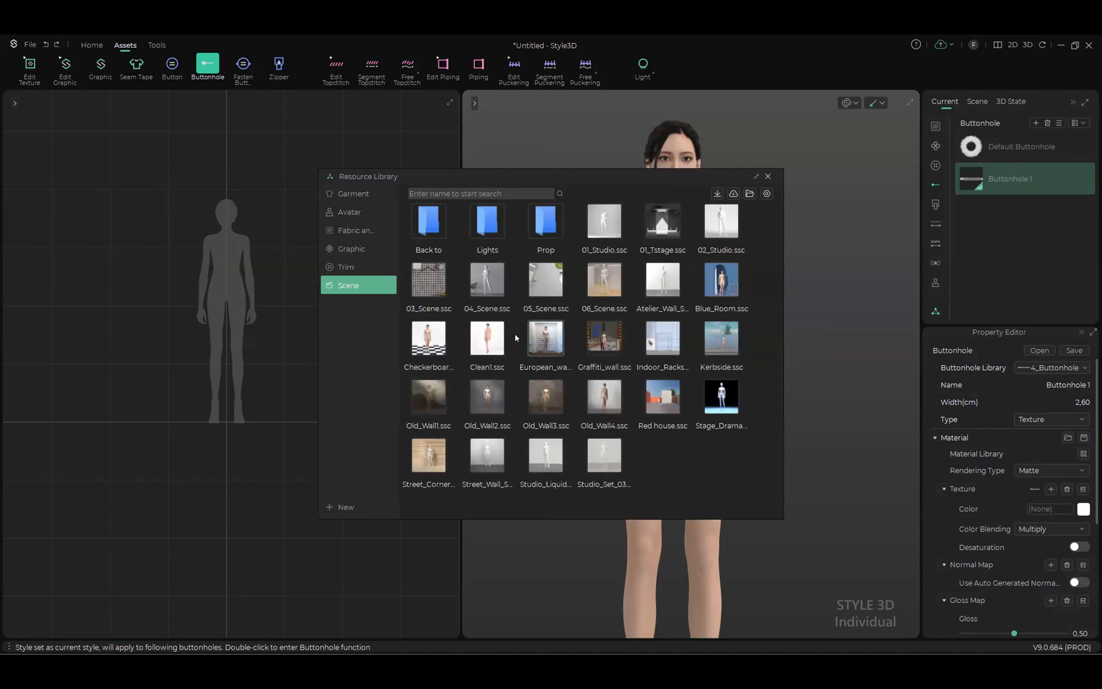
scroll(646, 410, "down", 1)
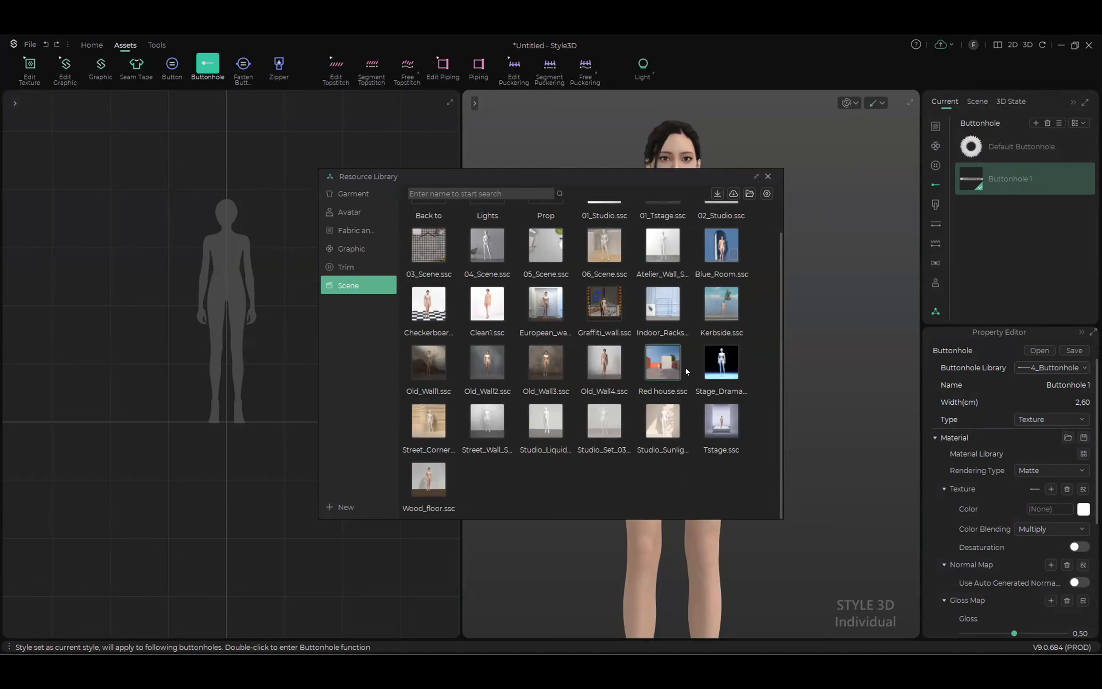
mouse_move(689, 365)
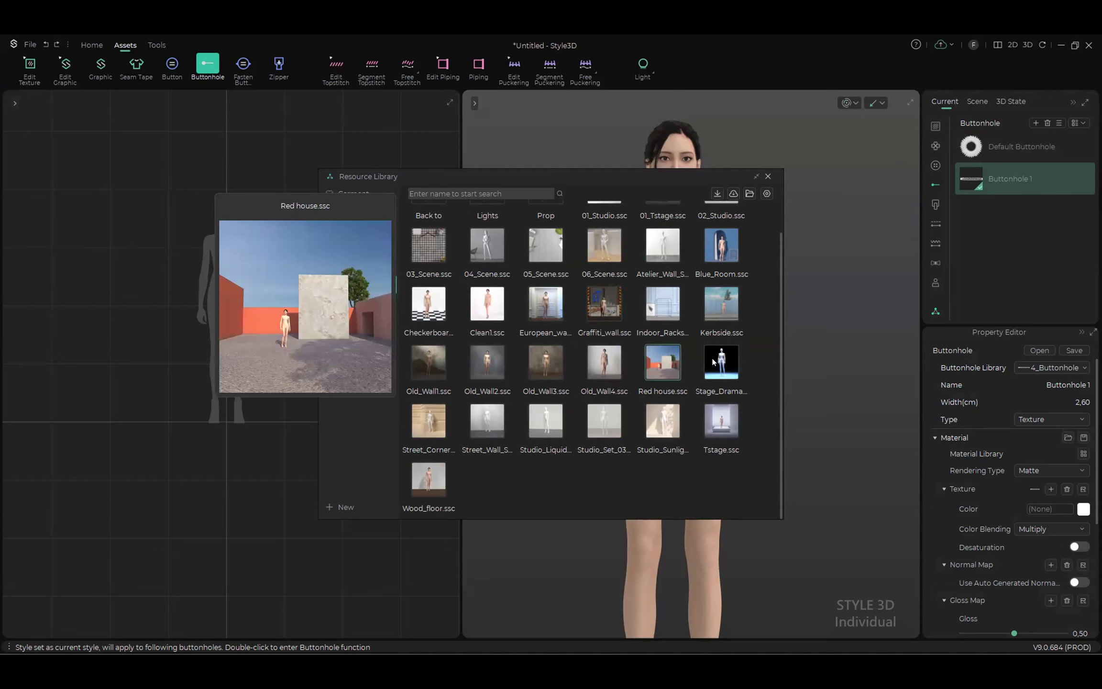
scroll(683, 378, "up", 1)
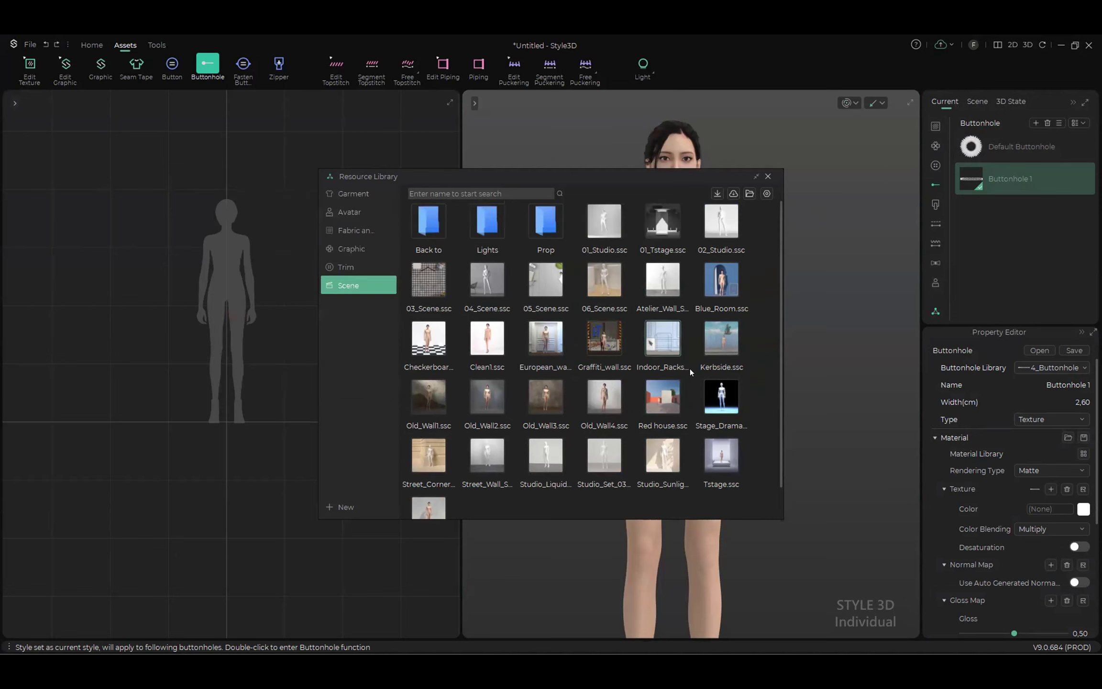
scroll(690, 369, "down", 1)
mouse_move(606, 362)
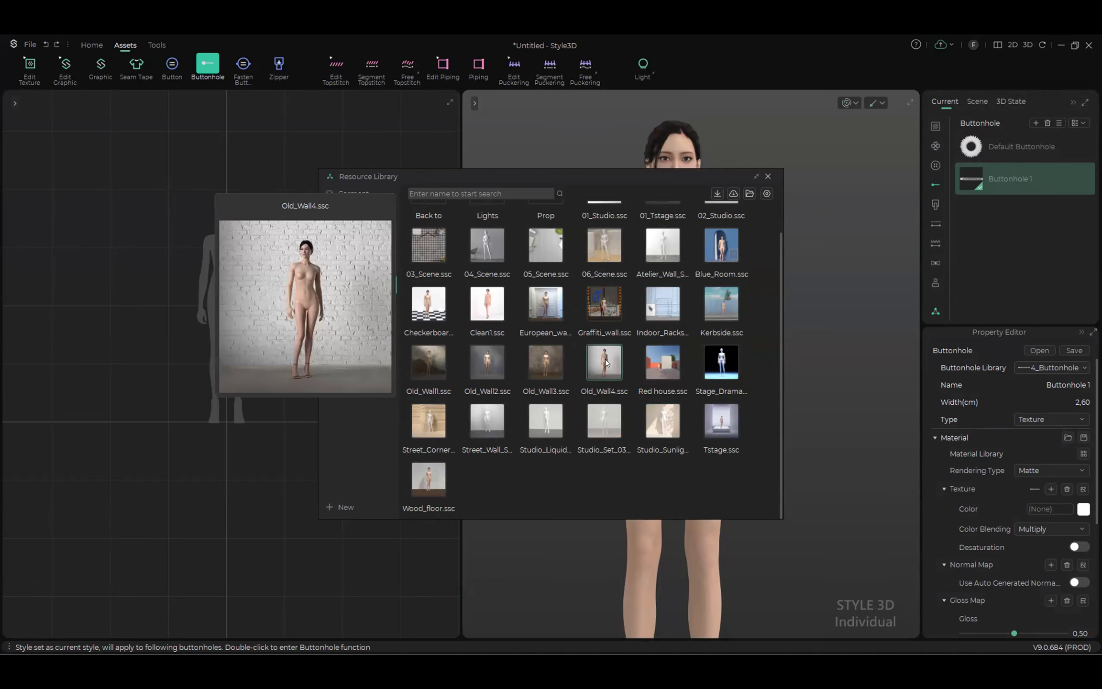
left_click(661, 363)
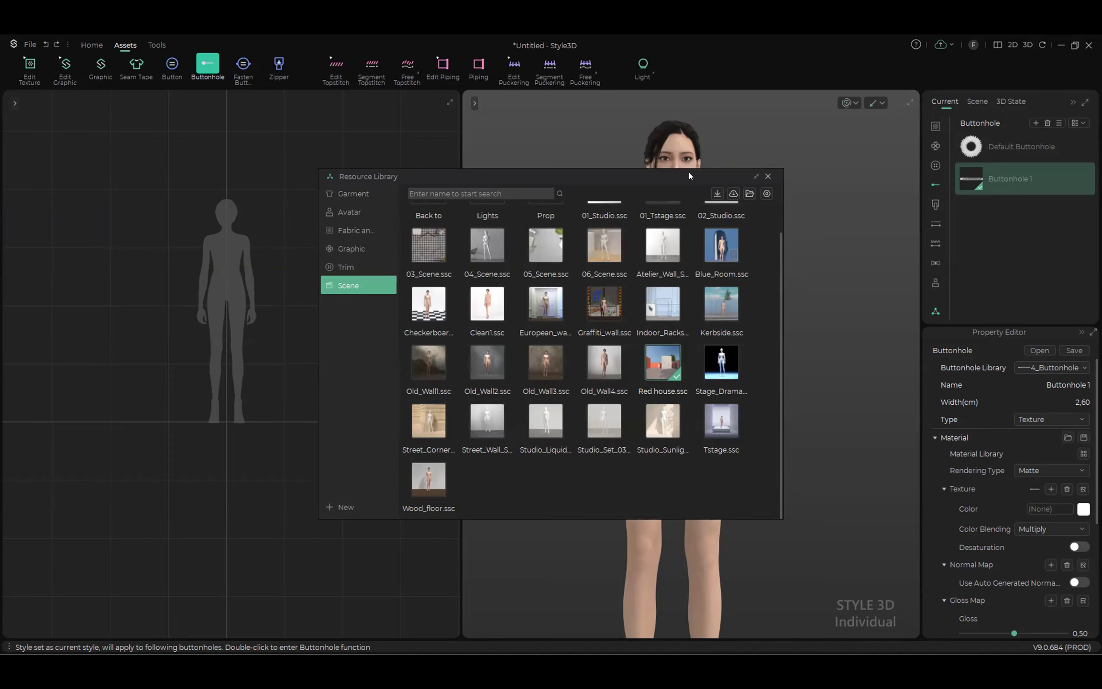
key("Escape")
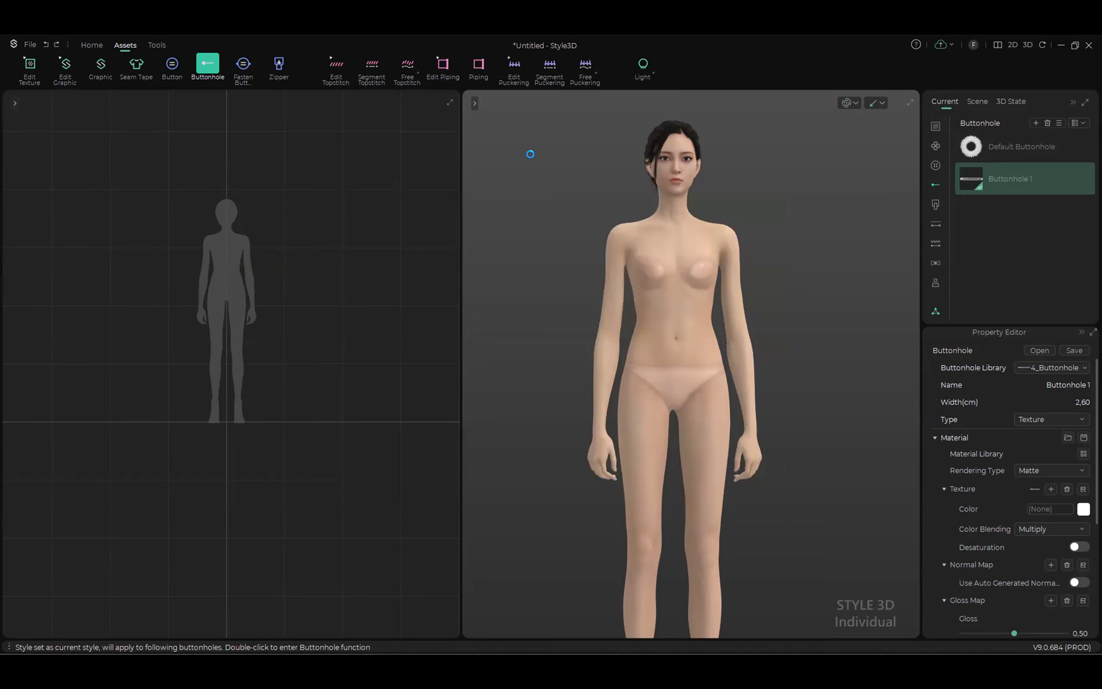
scroll(708, 365, "down", 10)
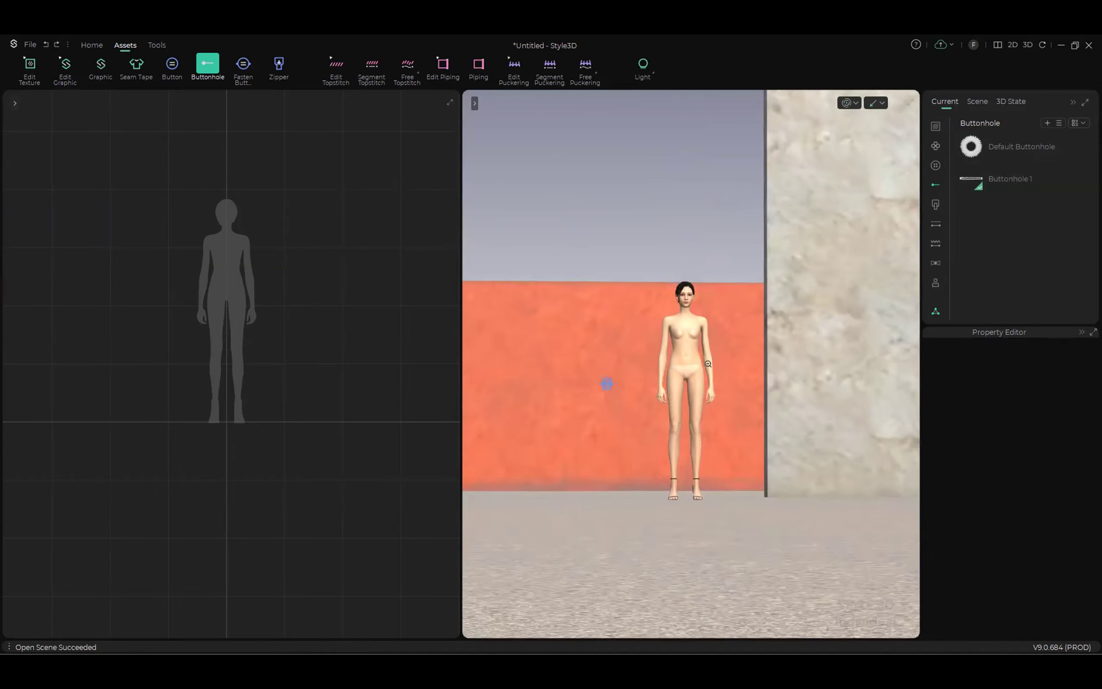
Step: Examine the Red house scene around the avatar, display the scene structure and close the resource library
scroll(715, 353, "up", 6)
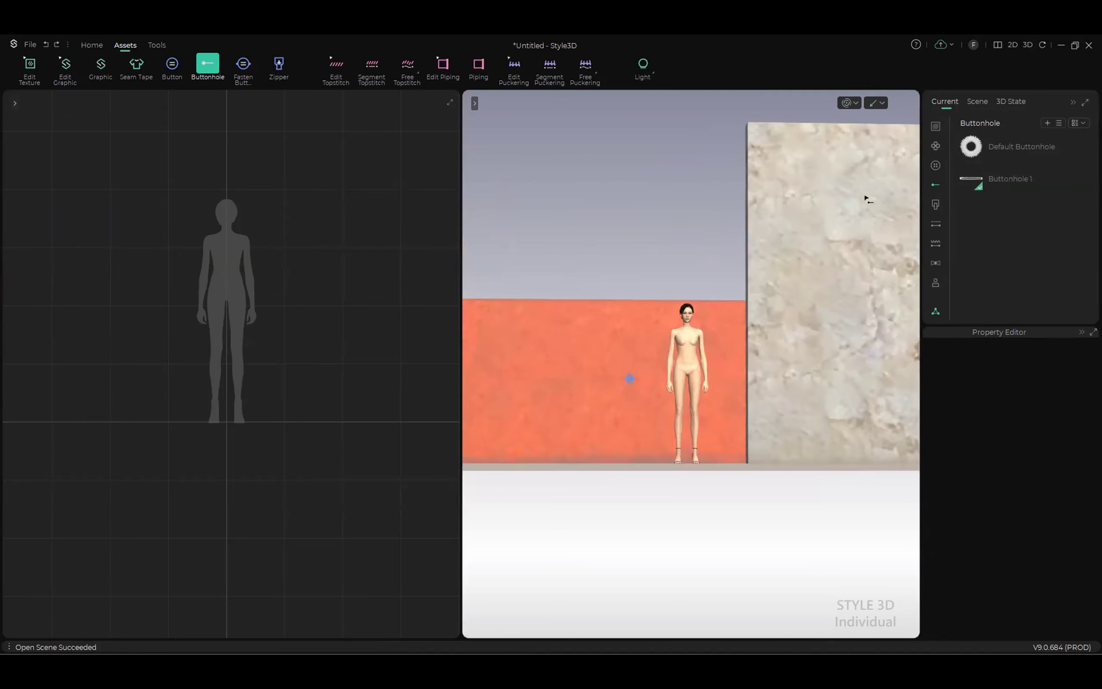
scroll(829, 361, "up", 5)
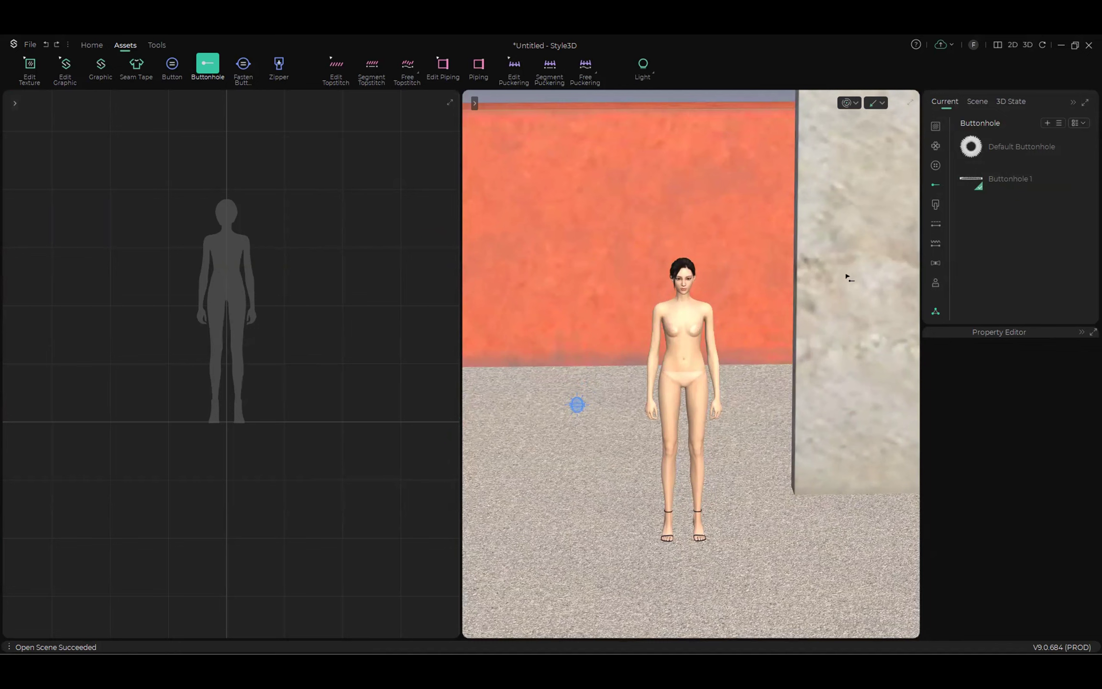
left_click(976, 101)
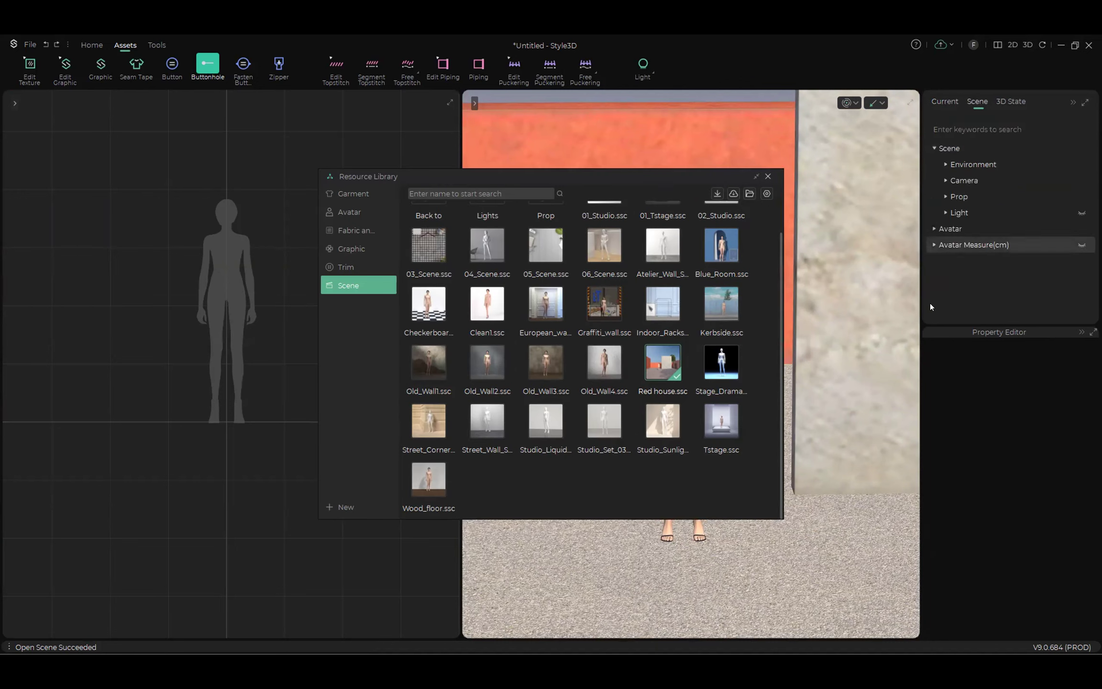
left_click(768, 177)
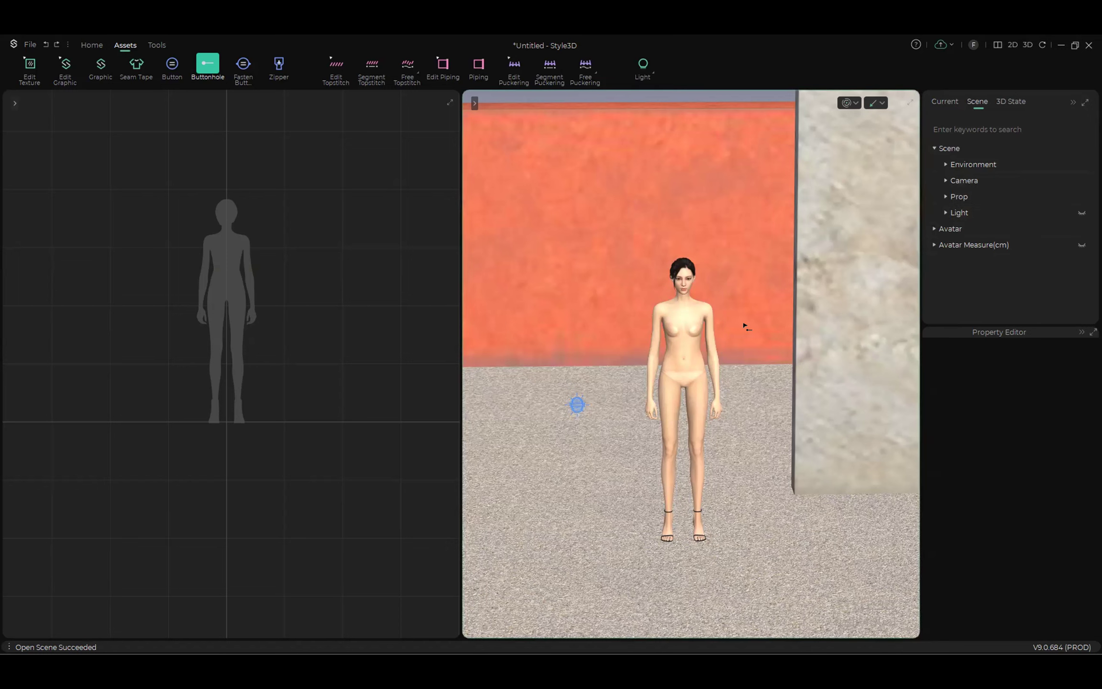
Step: Set the Light Map Intensity of the scene's environment to 0.40
left_click(943, 164)
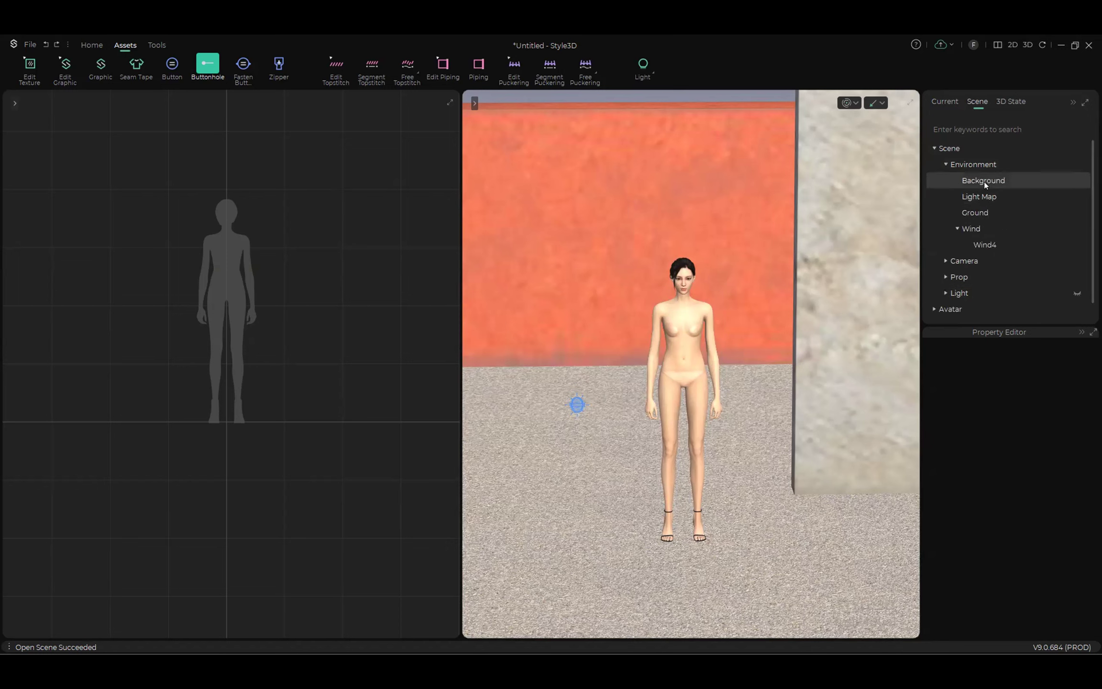
left_click(985, 197)
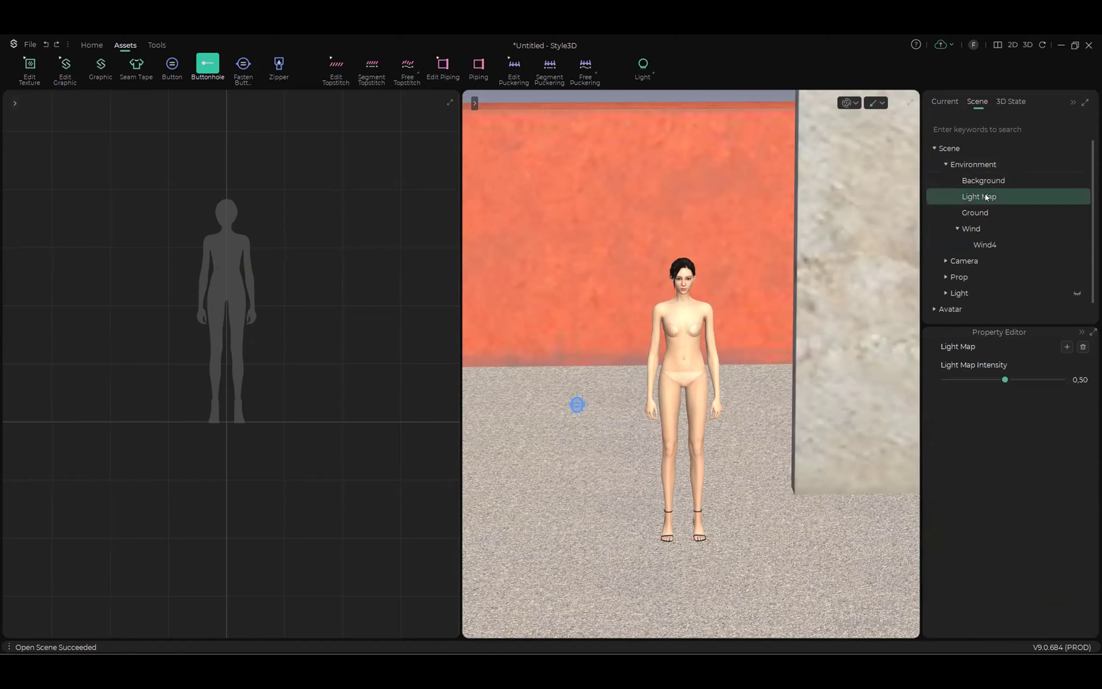
mouse_move(1004, 378)
left_mouse_down()
mouse_move(1065, 377)
mouse_move(993, 385)
left_mouse_up()
Step: Start a new blank project without saving the current one and frame the avatar on the grid
key("ctrl+n")
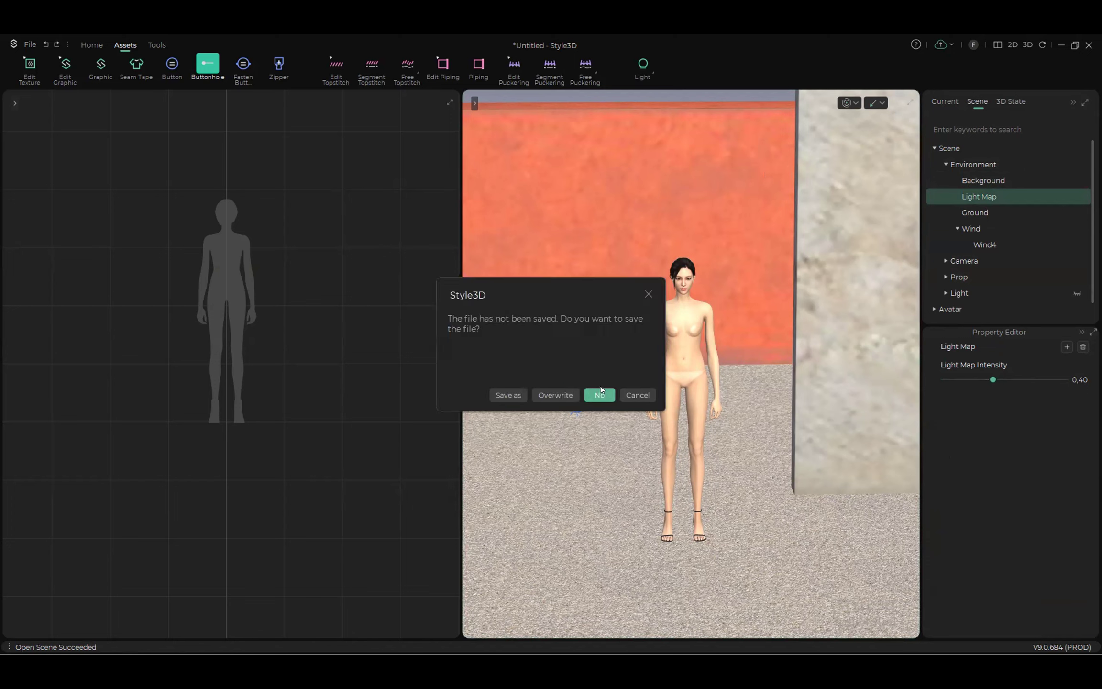
left_click(594, 395)
scroll(691, 373, "down", 3)
middle_click_drag(691, 373, 696, 276)
mouse_move(765, 366)
right_mouse_down()
mouse_move(747, 386)
mouse_move(756, 369)
right_mouse_up()
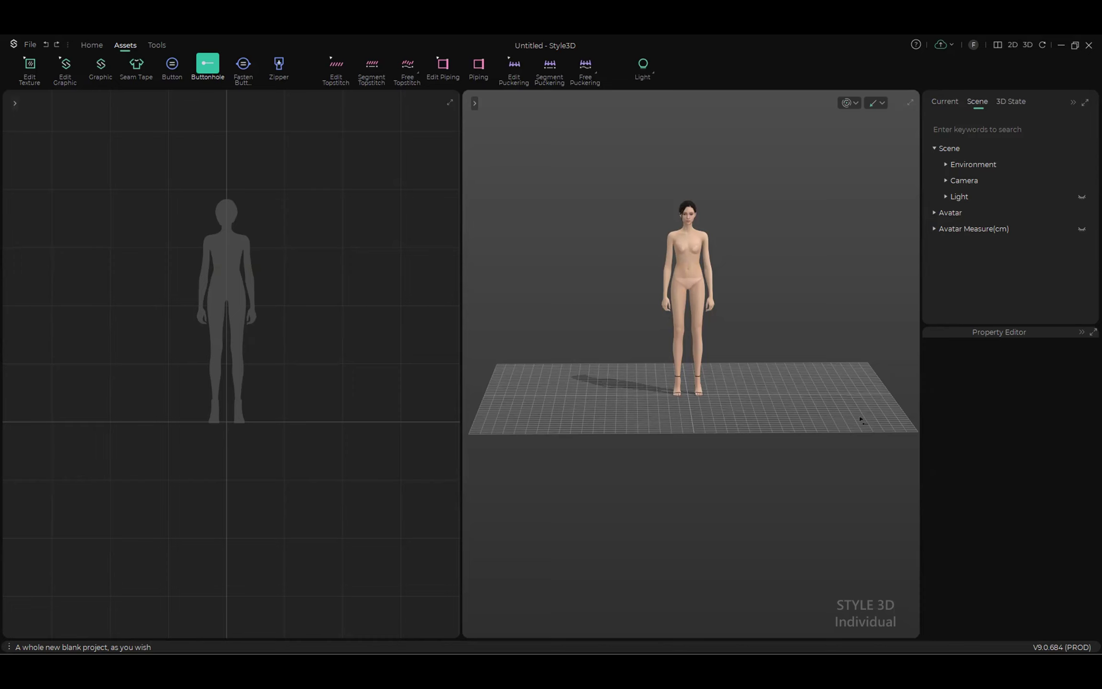
scroll(860, 420, "up", 8)
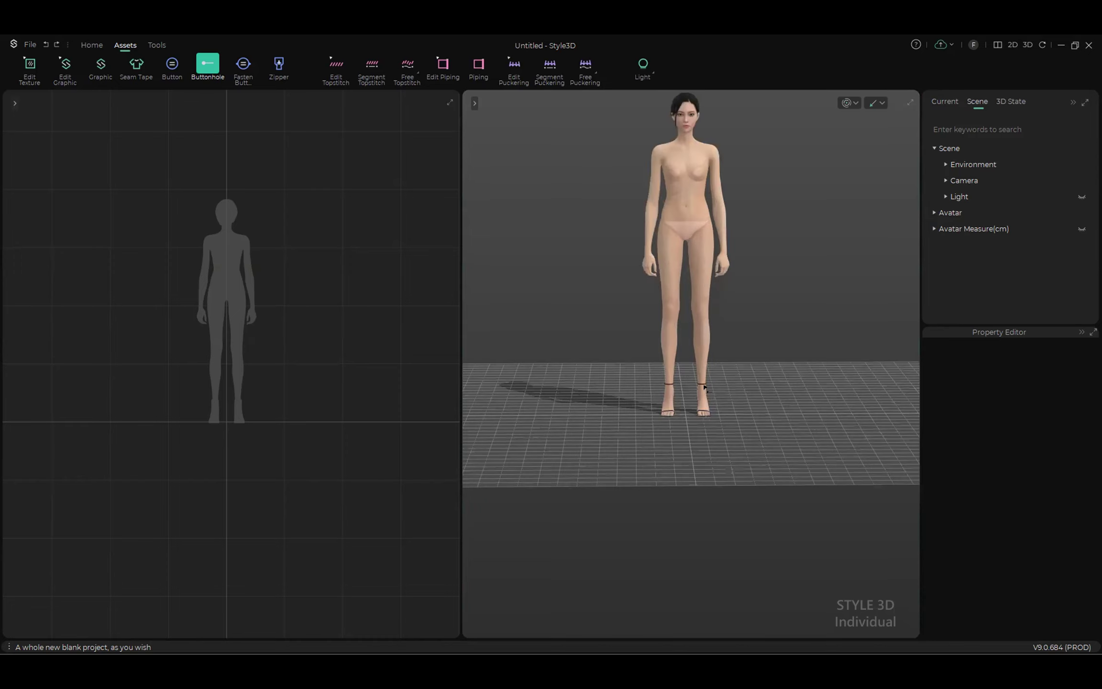
right_click_drag(787, 417, 829, 419)
scroll(800, 392, "down", 3)
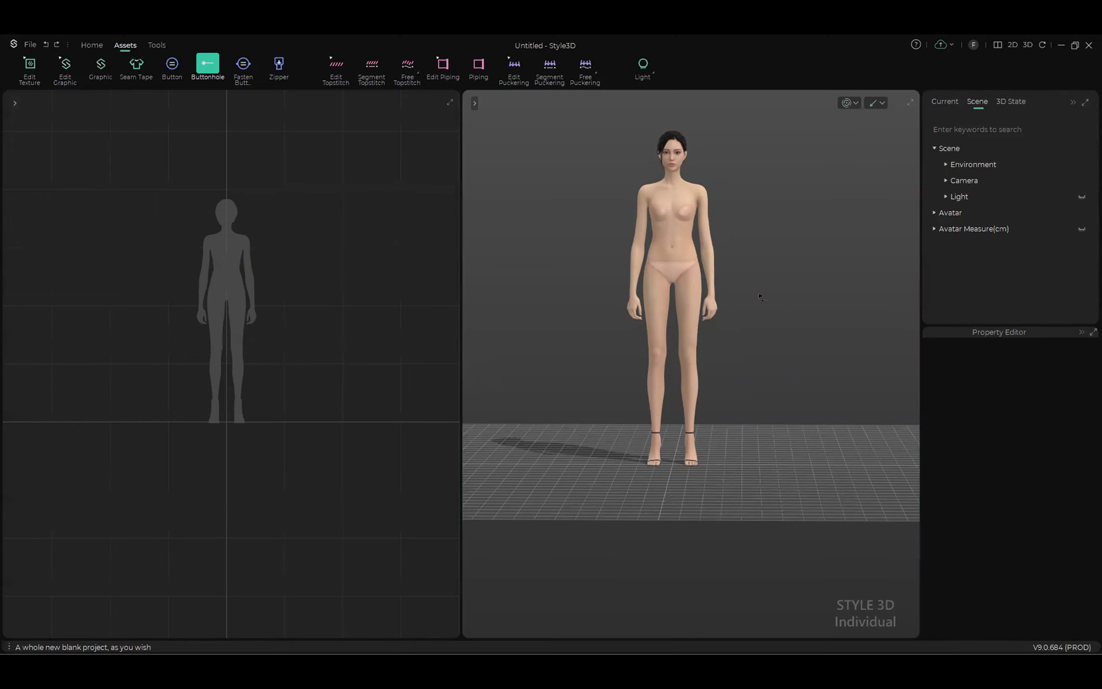
middle_click_drag(759, 295, 758, 302)
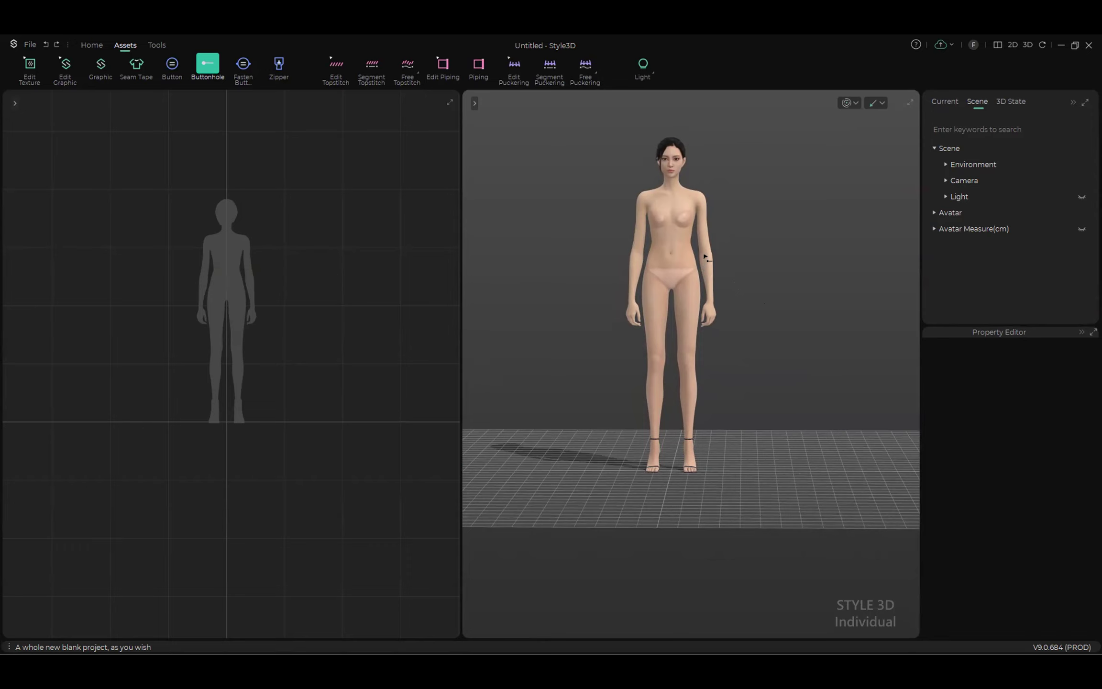
scroll(702, 258, "up", 3)
scroll(693, 249, "down", 4)
scroll(679, 243, "up", 2)
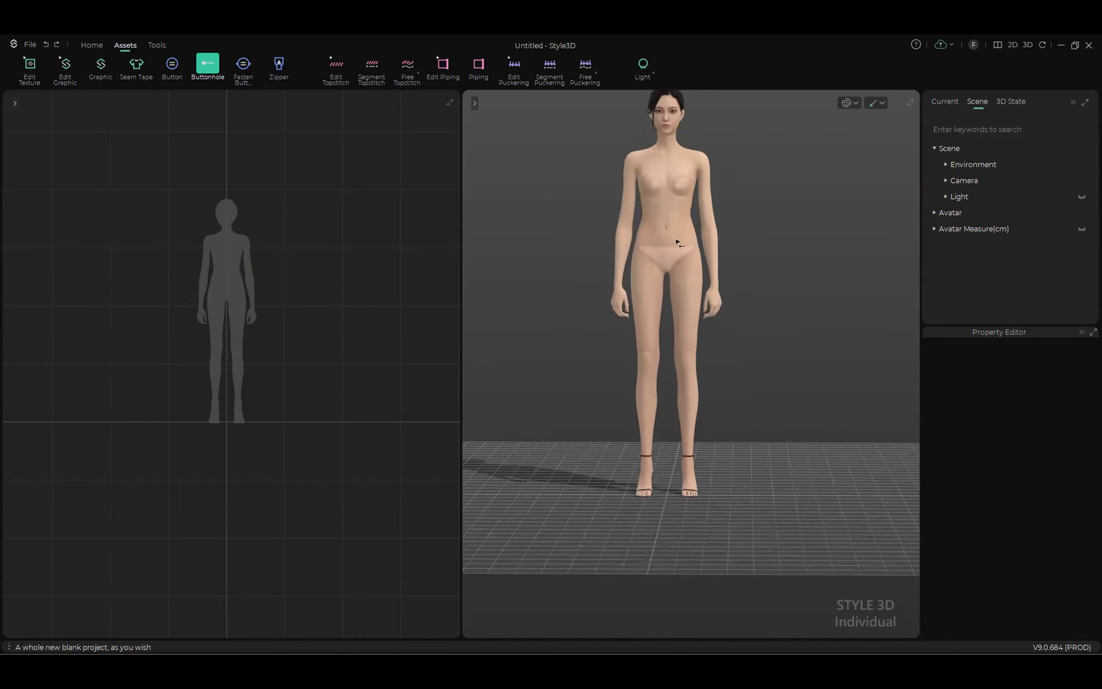
scroll(679, 243, "down", 2)
scroll(676, 239, "up", 1)
scroll(268, 291, "up", 4)
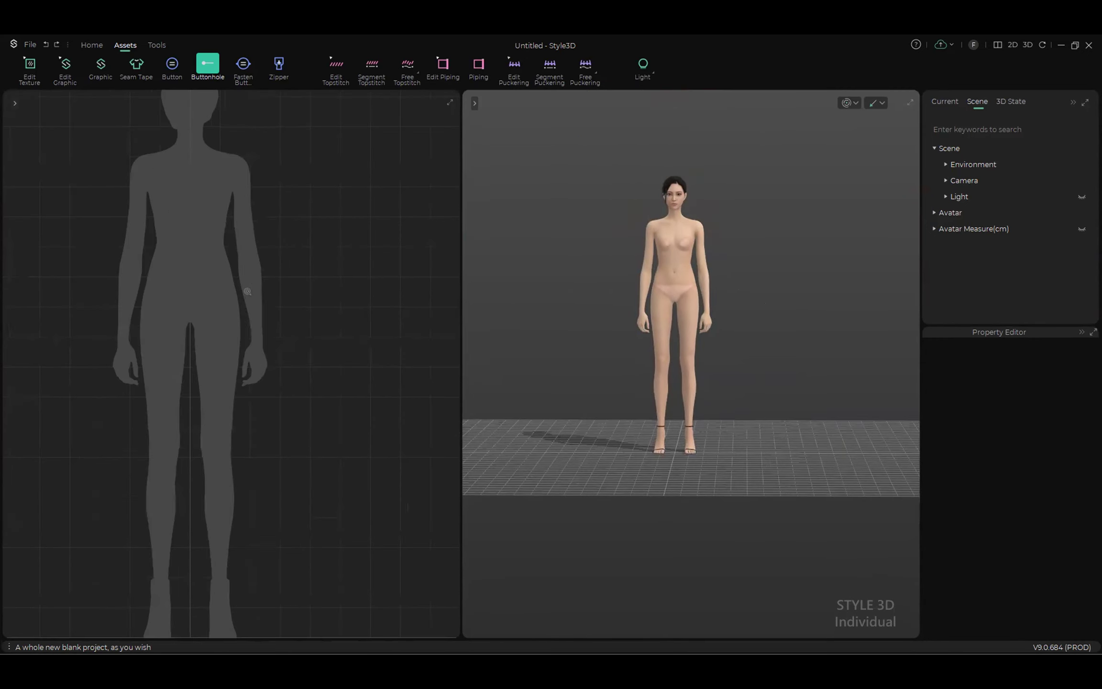
scroll(247, 291, "down", 5)
scroll(244, 290, "up", 2)
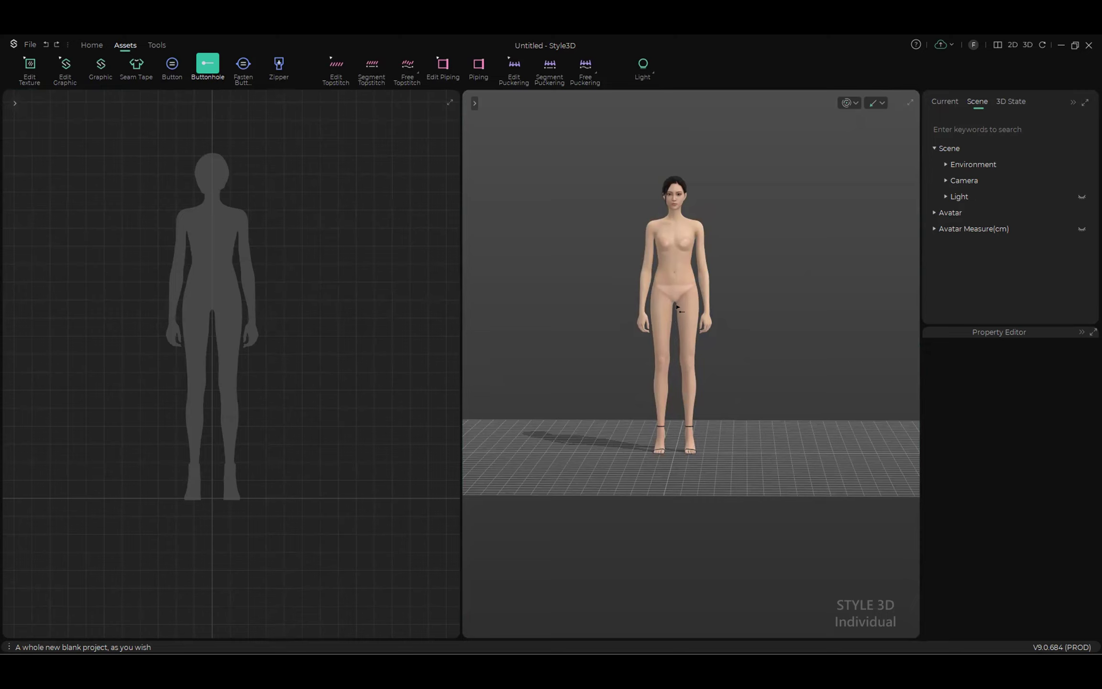
middle_click_drag(676, 306, 655, 325)
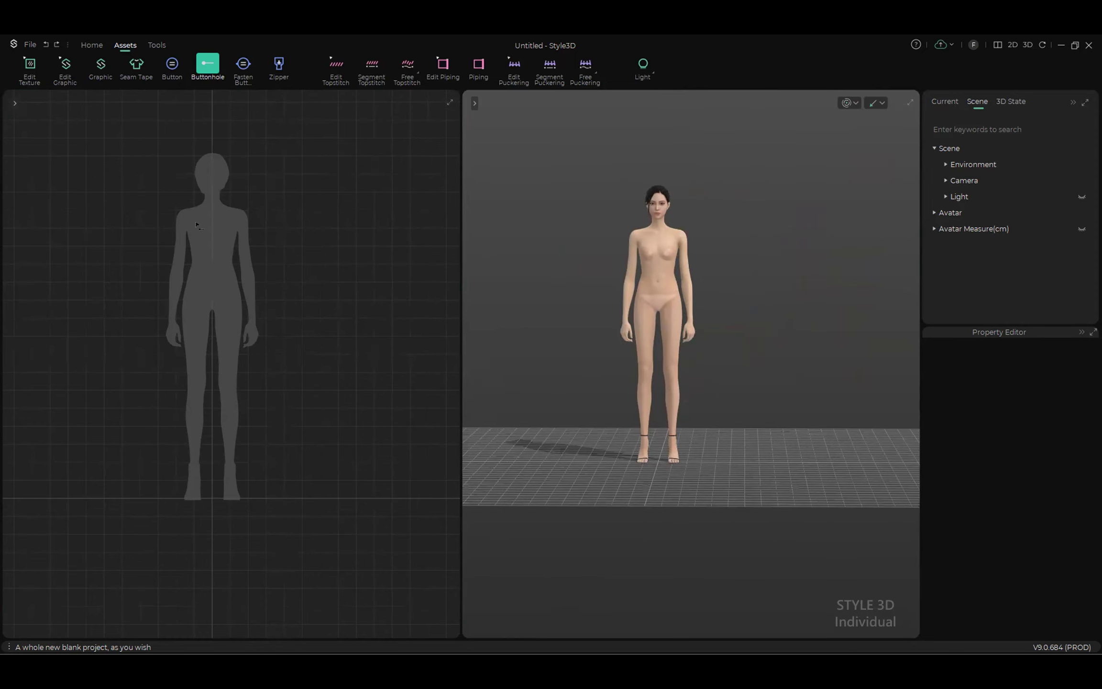
middle_click_drag(212, 358, 290, 344)
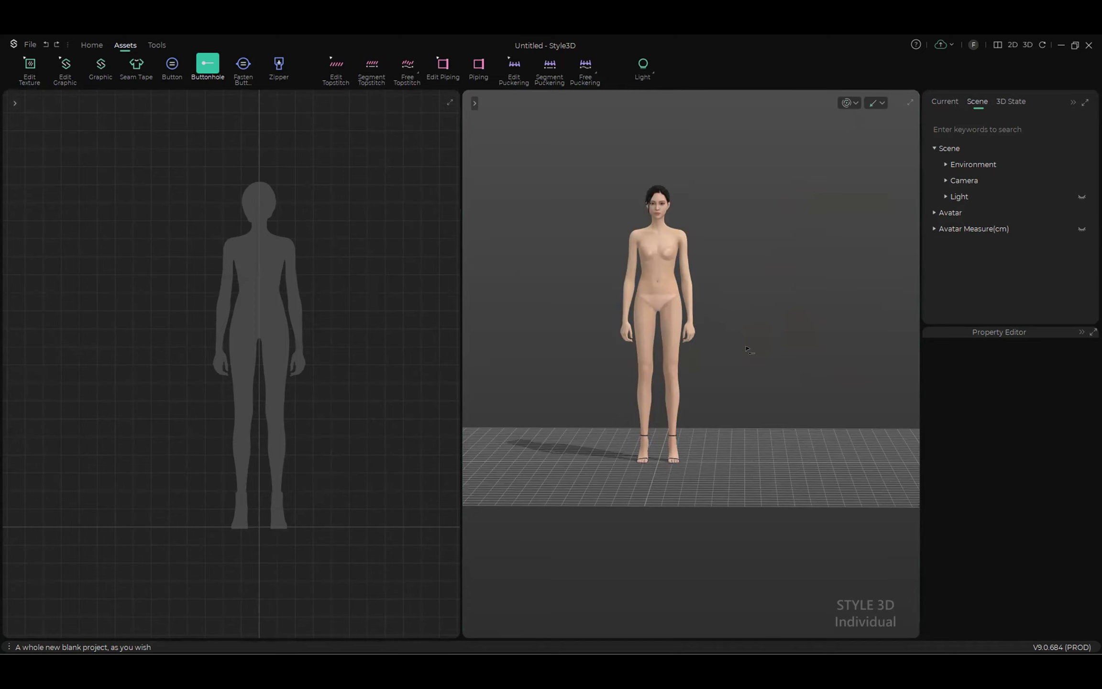
mouse_move(800, 377)
right_mouse_down()
mouse_move(804, 357)
mouse_move(583, 362)
mouse_move(632, 378)
mouse_move(853, 362)
mouse_move(813, 376)
mouse_move(603, 366)
mouse_move(843, 359)
mouse_move(804, 367)
right_mouse_up()
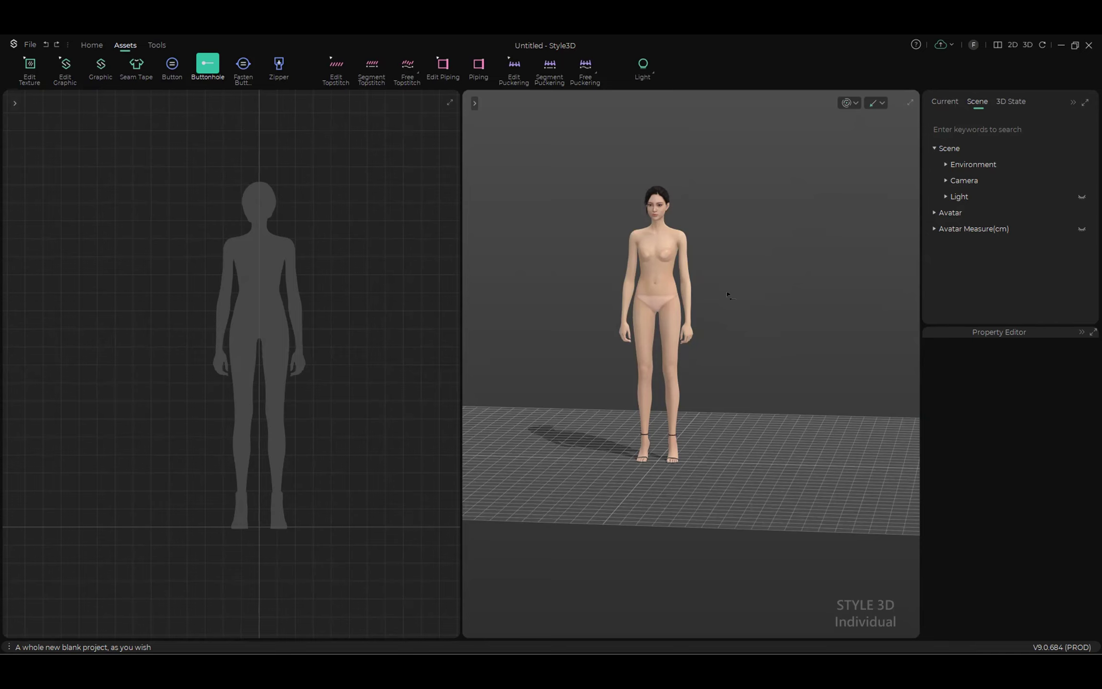
Step: Examine the context commands available on empty space in the 3D garment window and the 2D pattern window
right_click(775, 243)
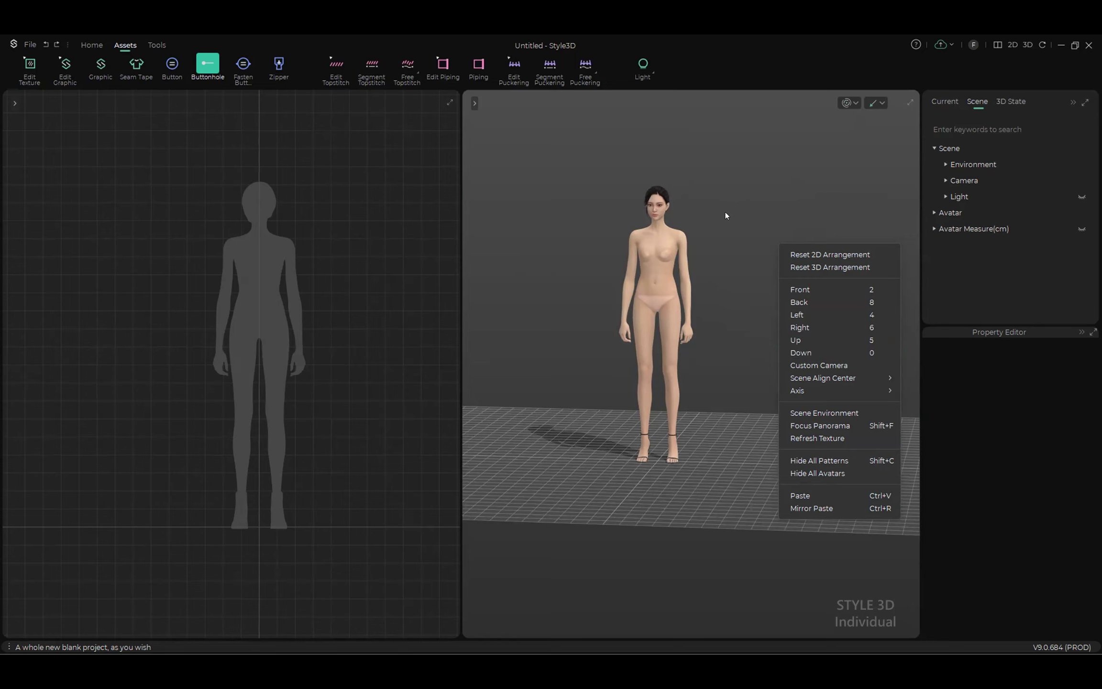
left_click(755, 211)
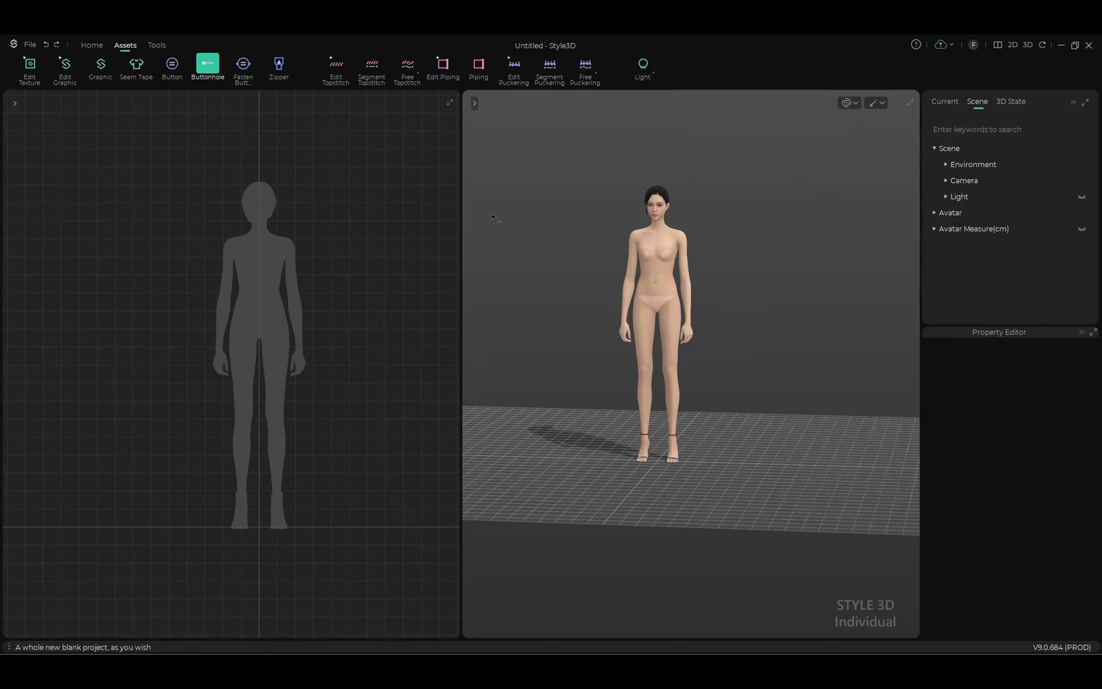
right_click(368, 270)
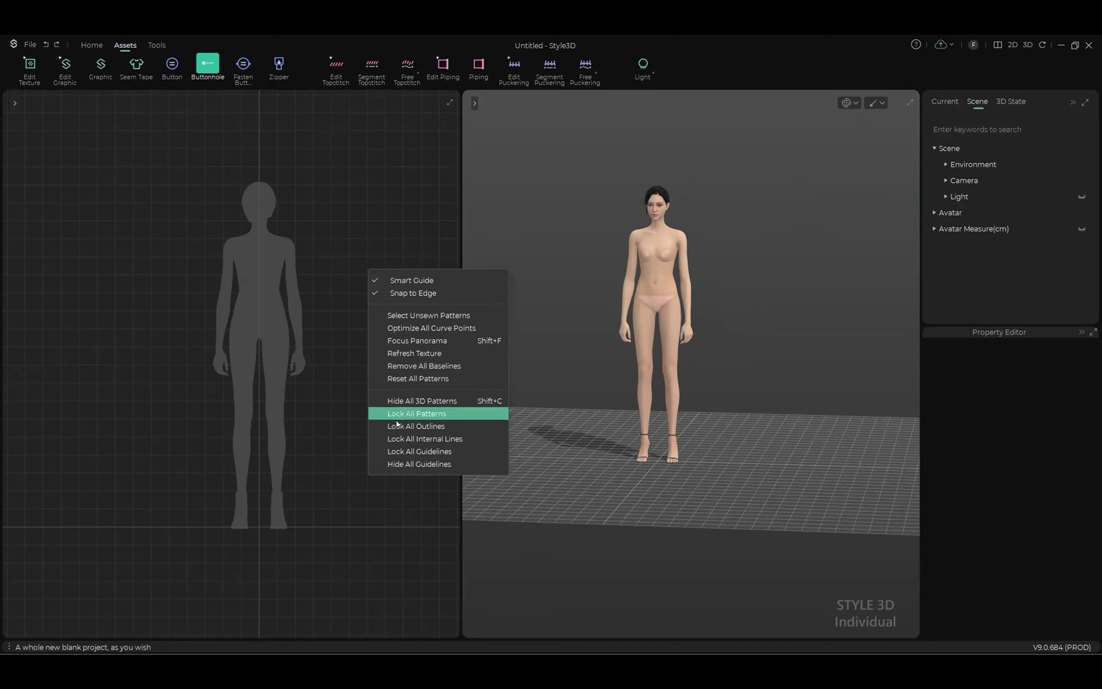
left_click(343, 184)
right_click(345, 183)
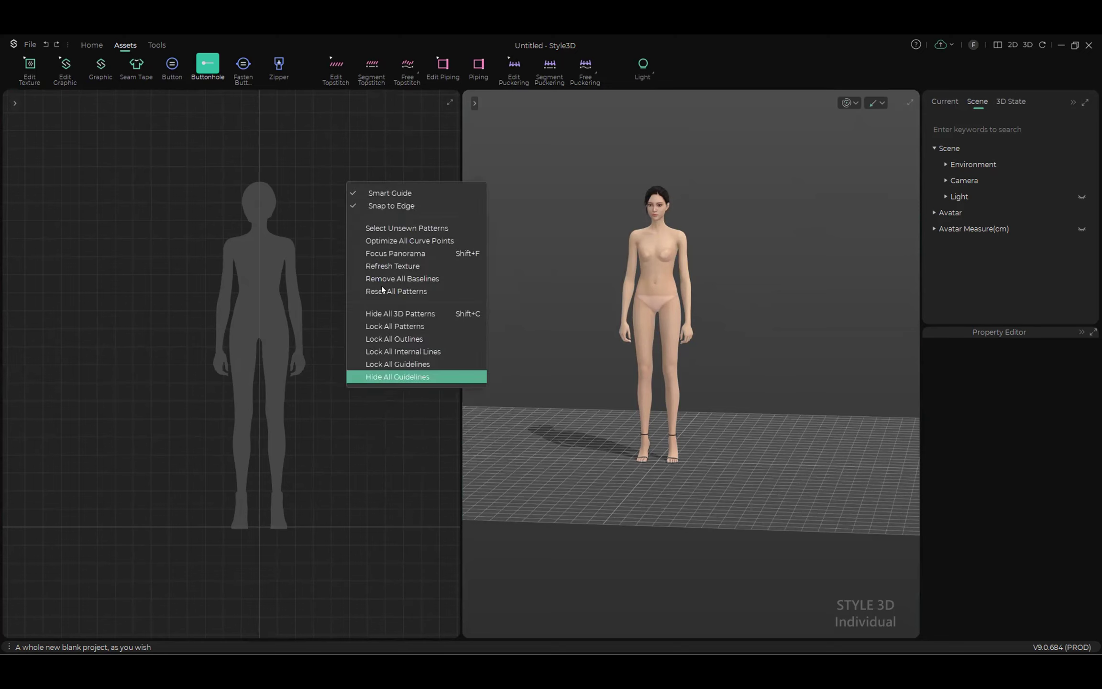
left_click(808, 272)
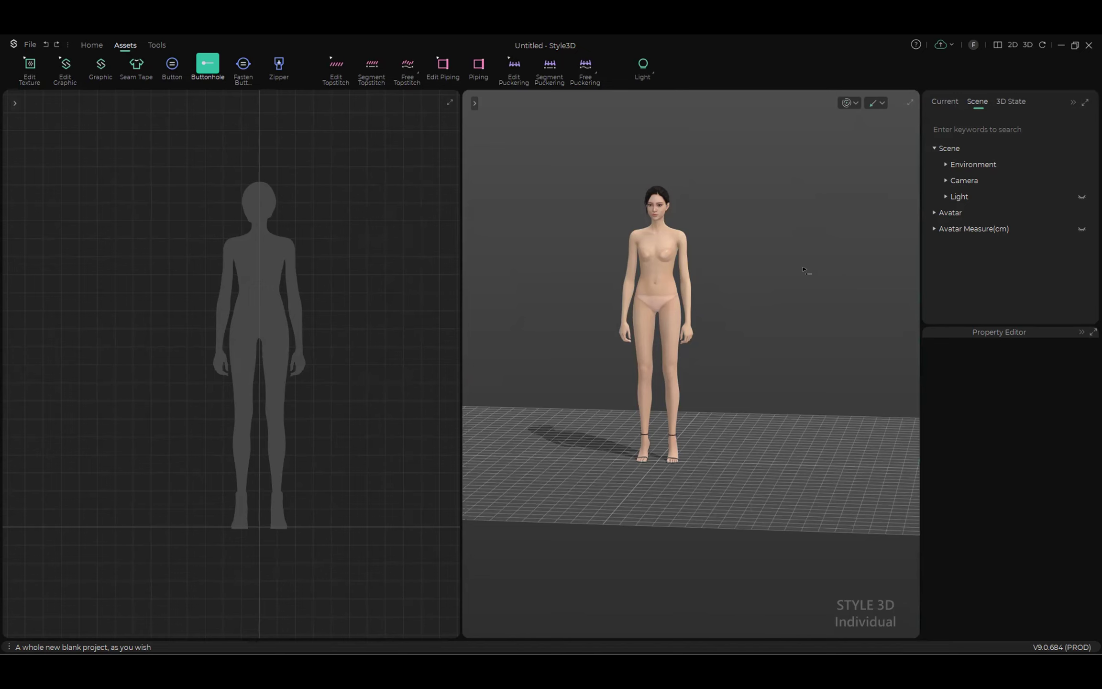
right_click(800, 271)
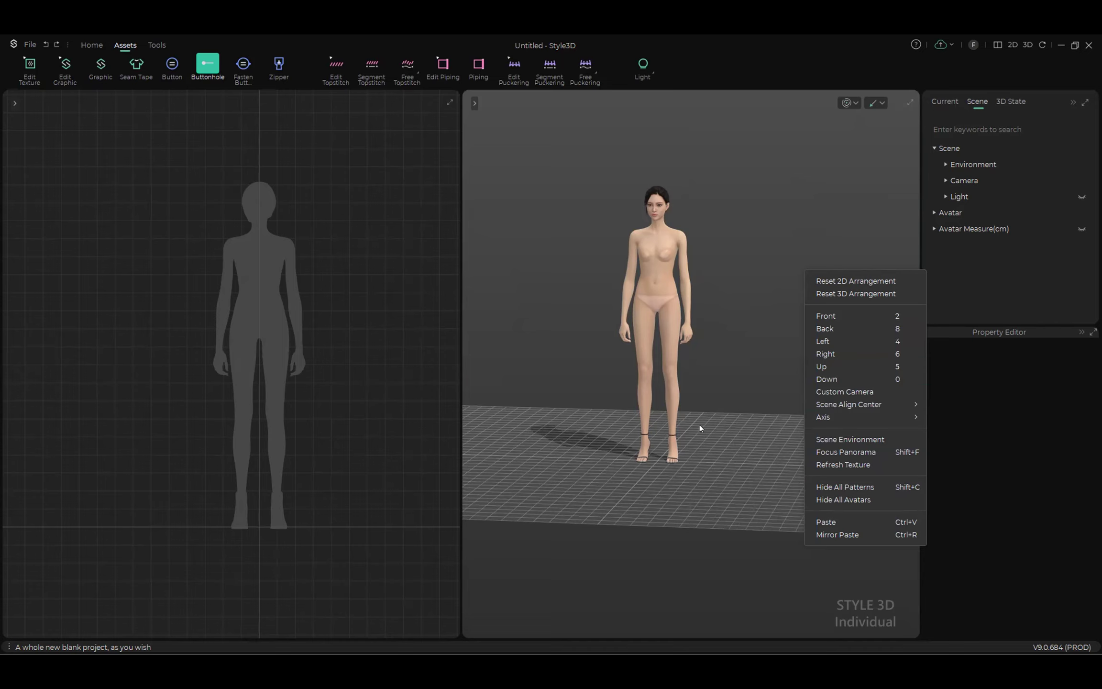
left_click(710, 362)
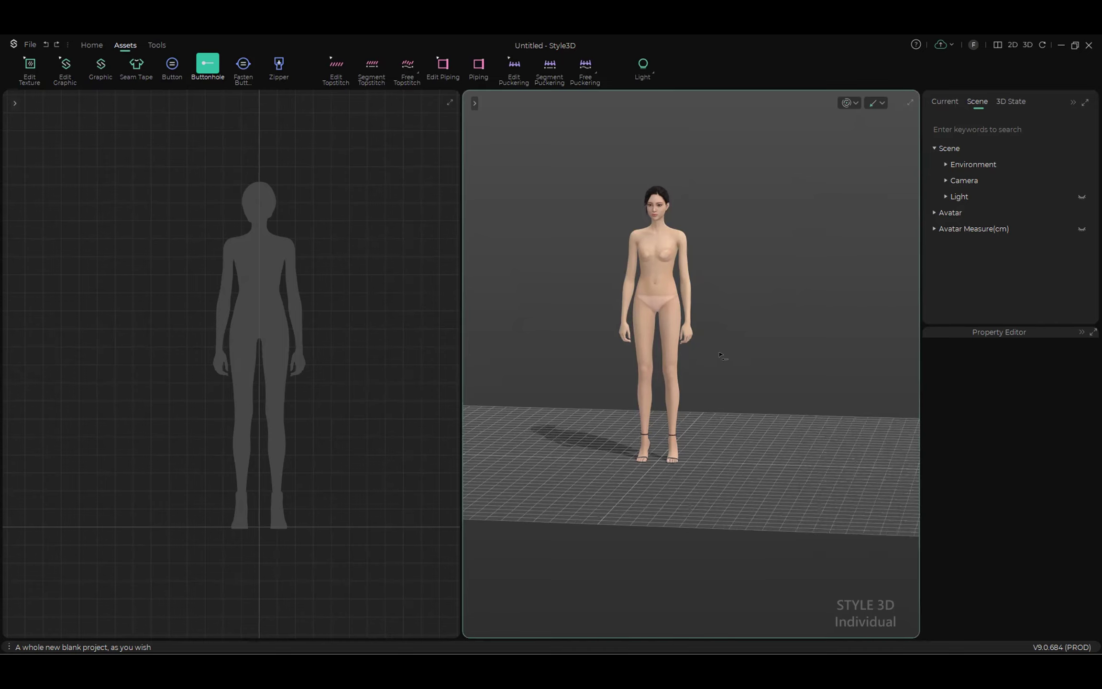
right_click(774, 323)
key("Escape")
right_click(381, 276)
left_click(379, 277)
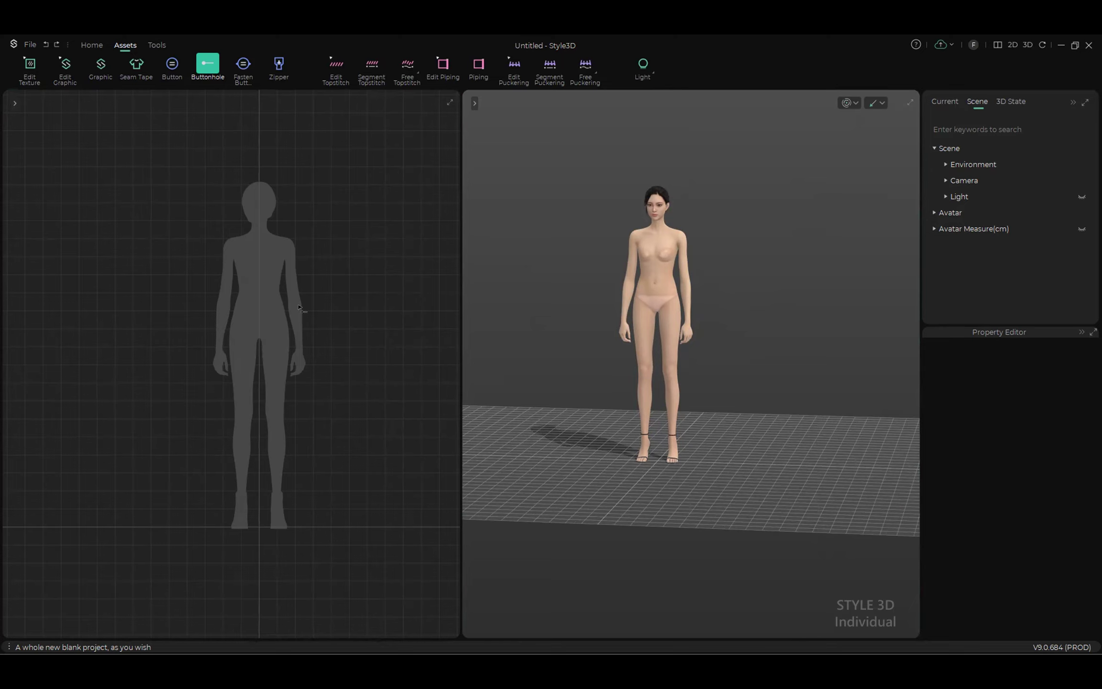
Step: Try a Pen outline beside the avatar silhouette with a horizontal first segment 35 cm long, and discard it
middle_click_drag(386, 318, 294, 310)
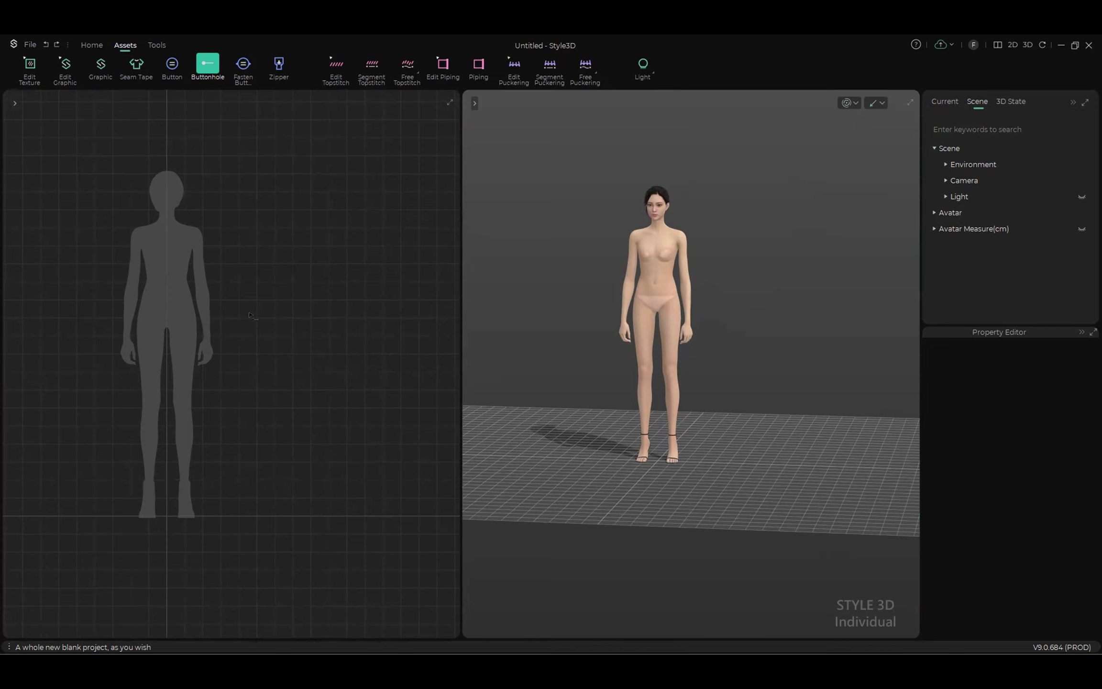
key("p")
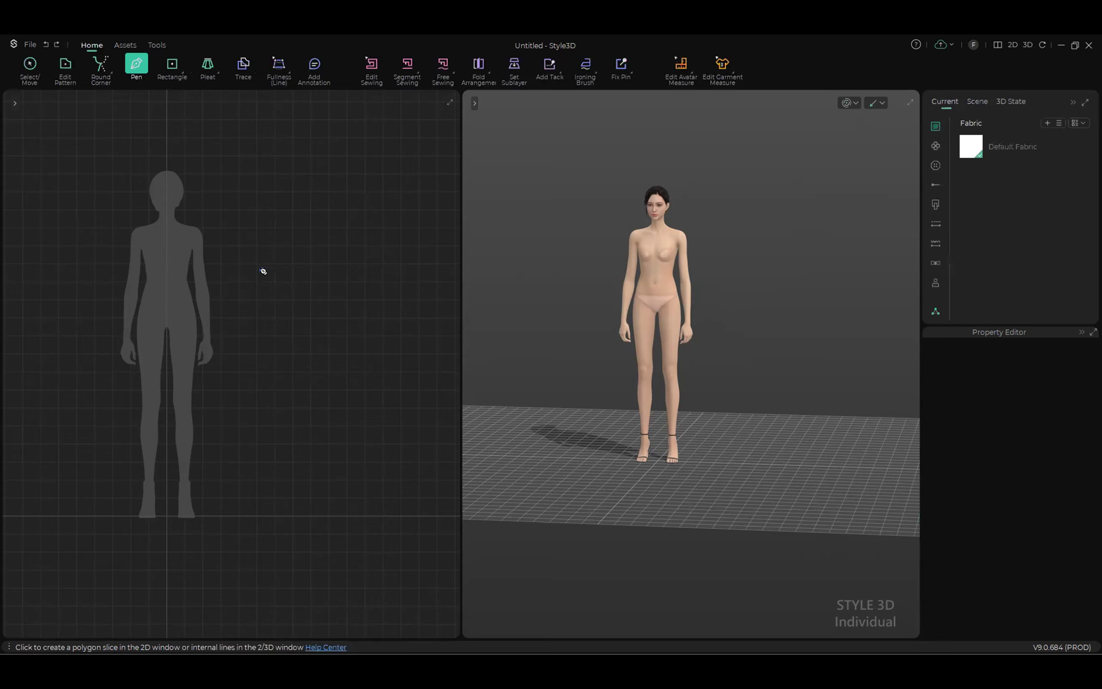
left_click(262, 270)
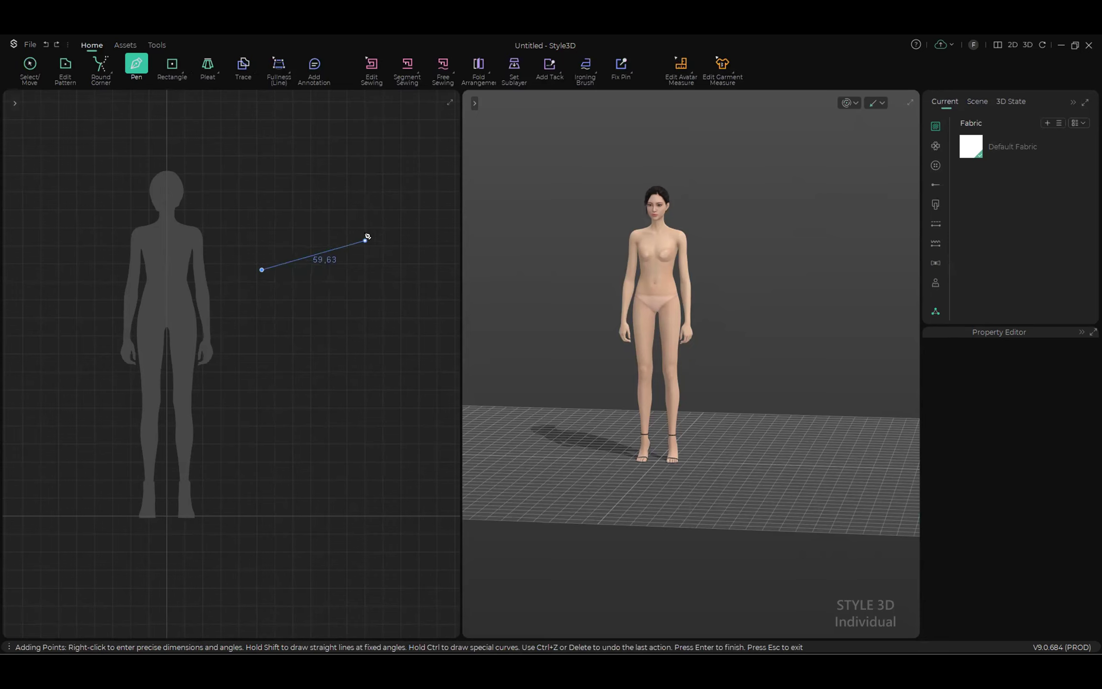
scroll(344, 266, "up", 2)
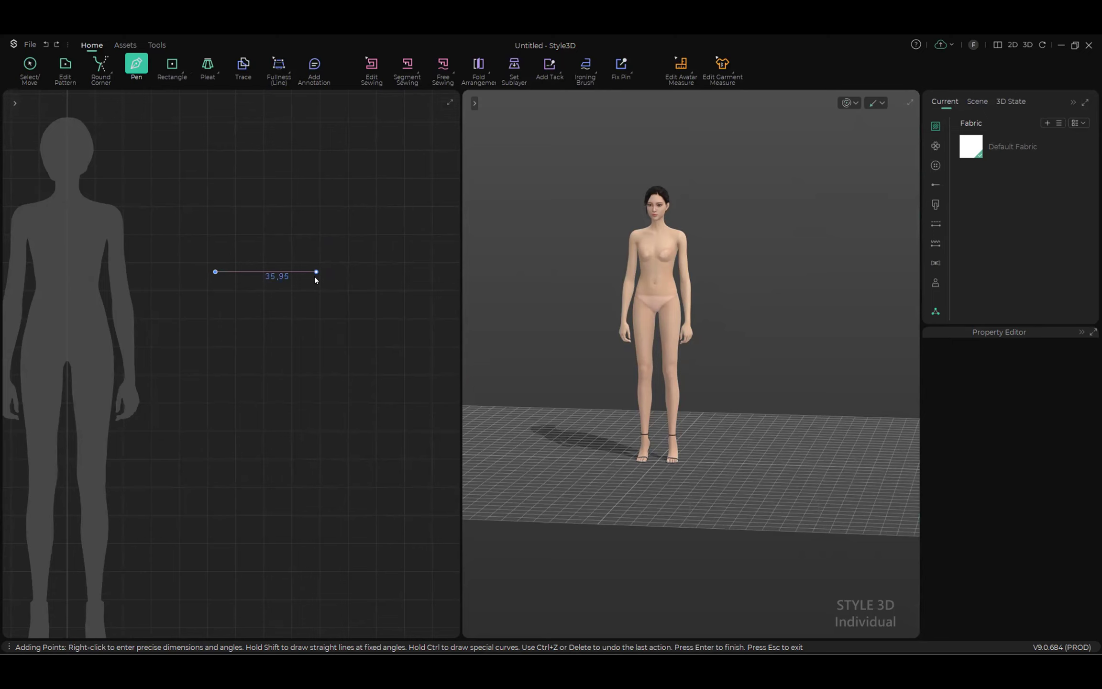
right_click(315, 280)
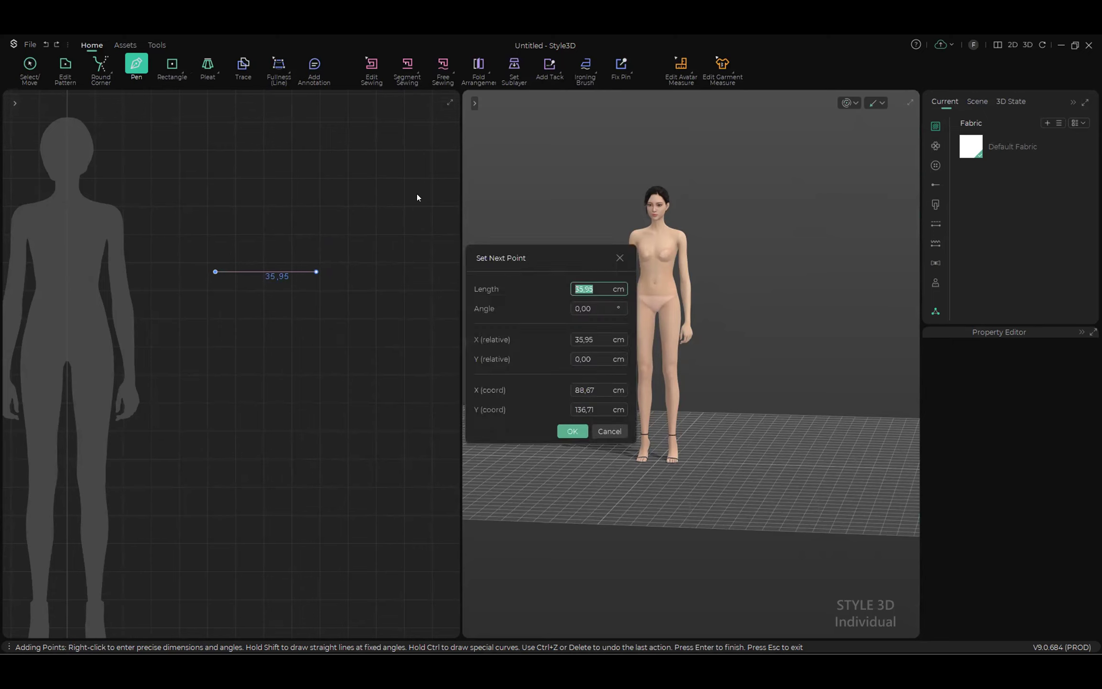
type("35")
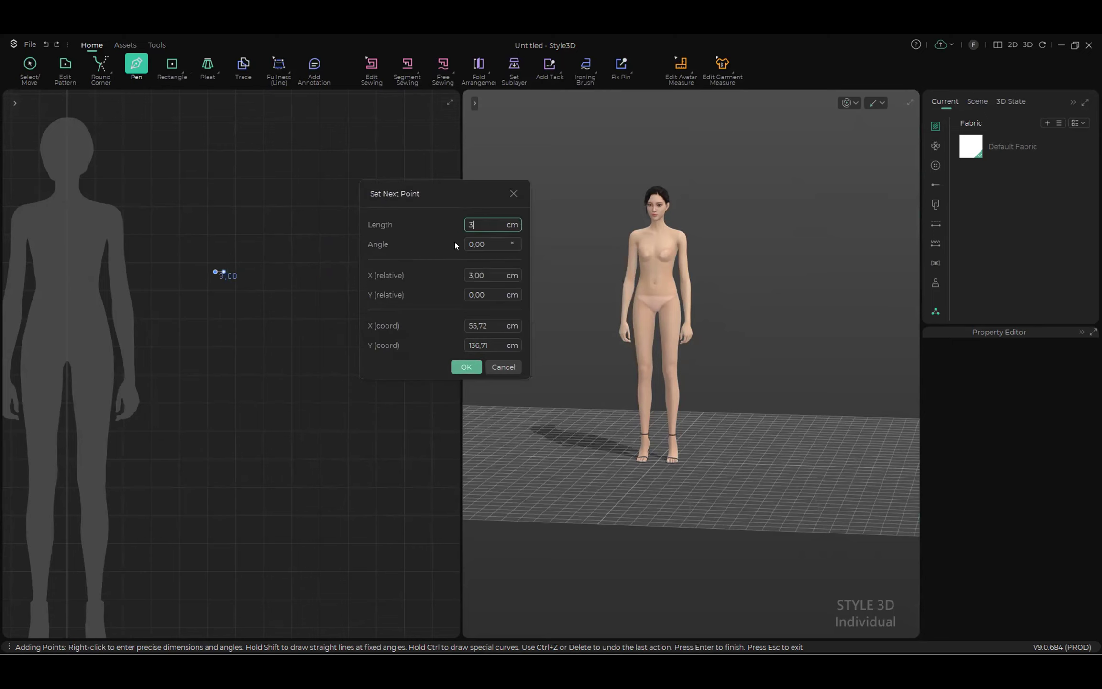
left_click(469, 367)
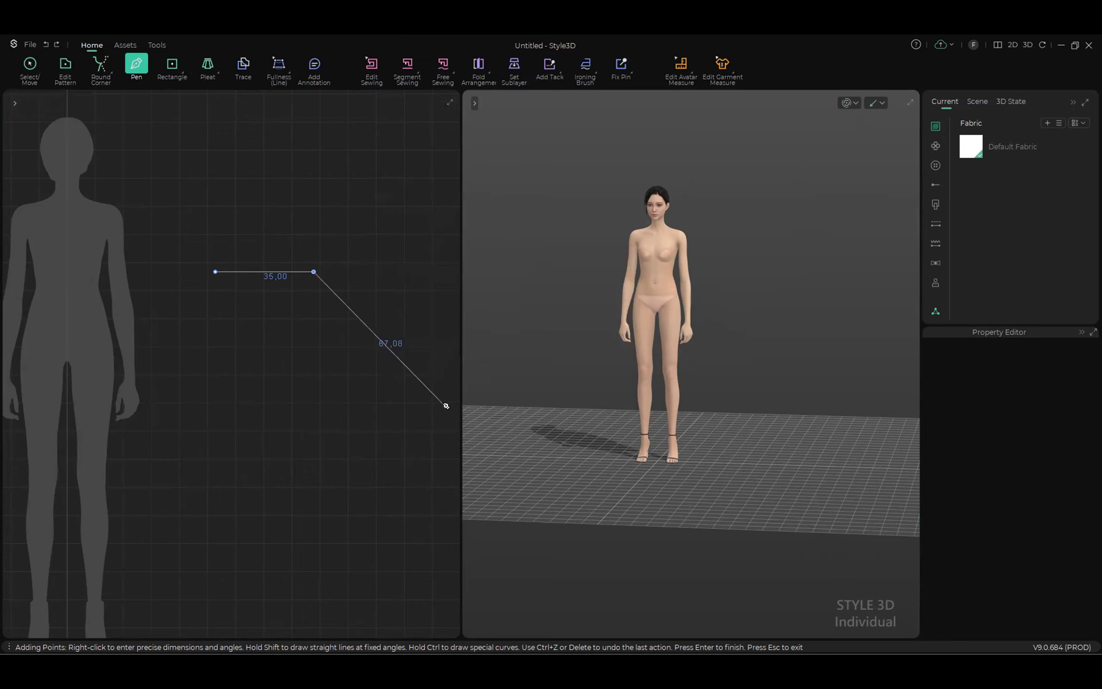
key("Escape")
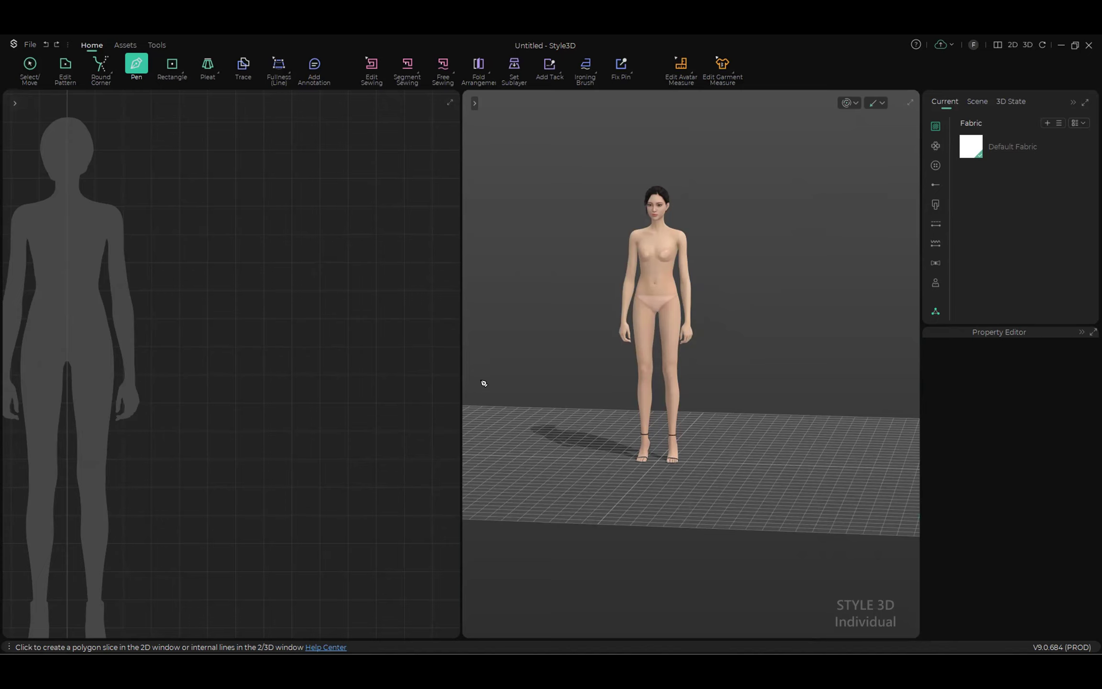
Step: Examine the tool sets offered under Assets, Tools and Home, with the whole avatar silhouette framed in the 2D pattern window
scroll(226, 395, "down", 5)
middle_click_drag(207, 406, 310, 381)
scroll(308, 352, "up", 4)
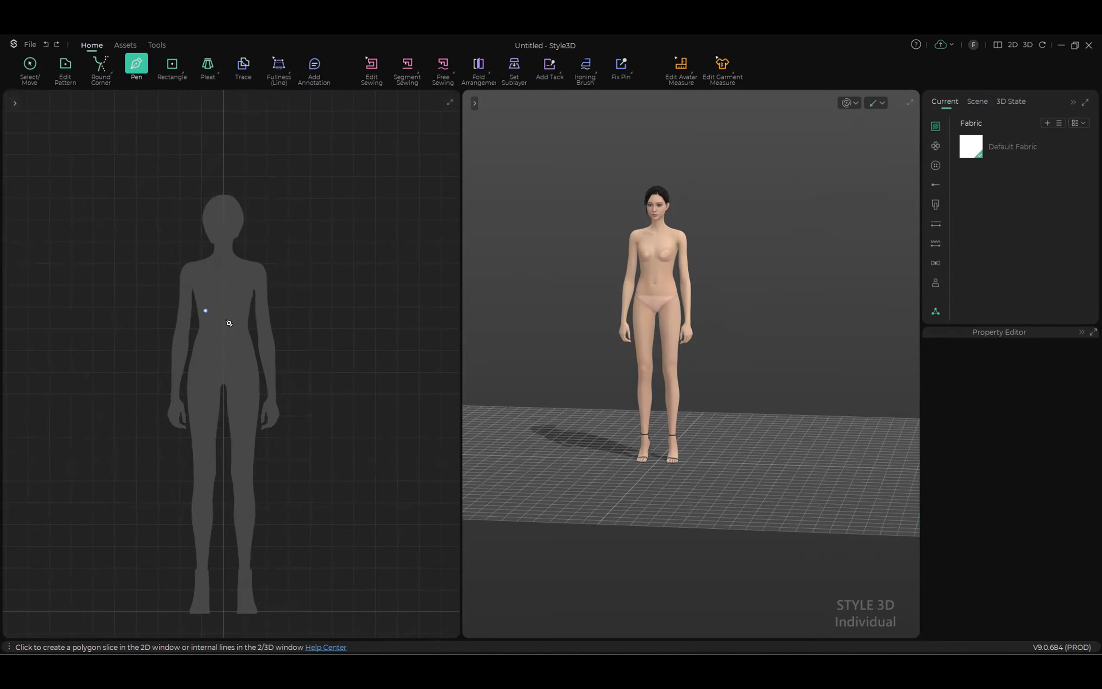
left_click(173, 178)
left_click(156, 45)
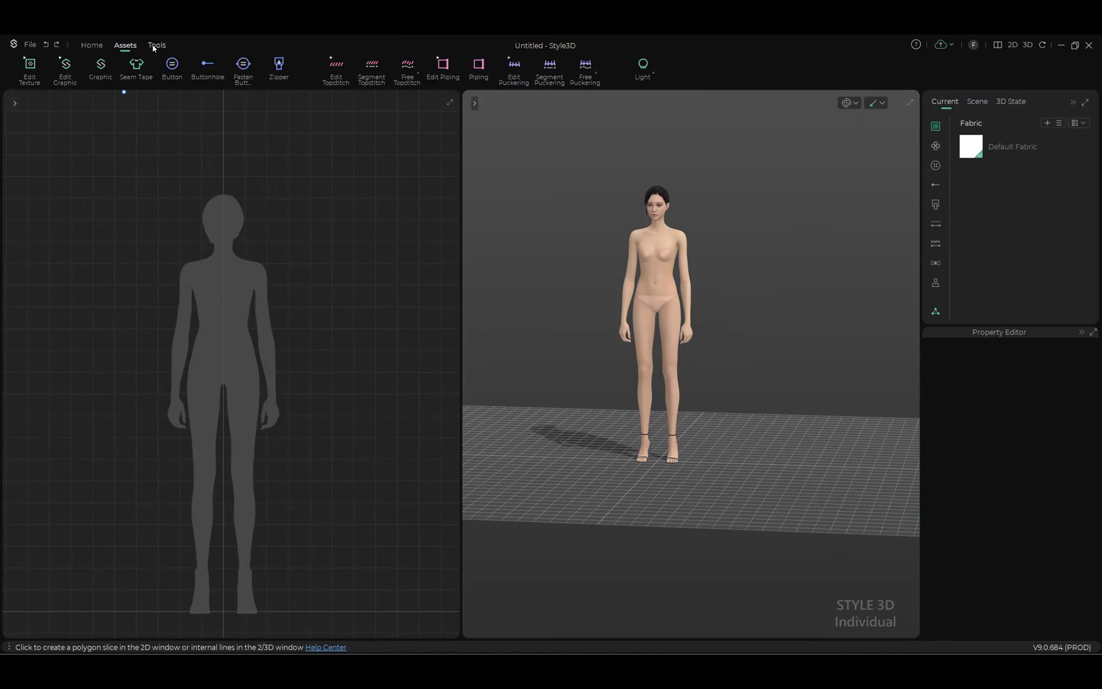
left_click(123, 45)
left_click(152, 44)
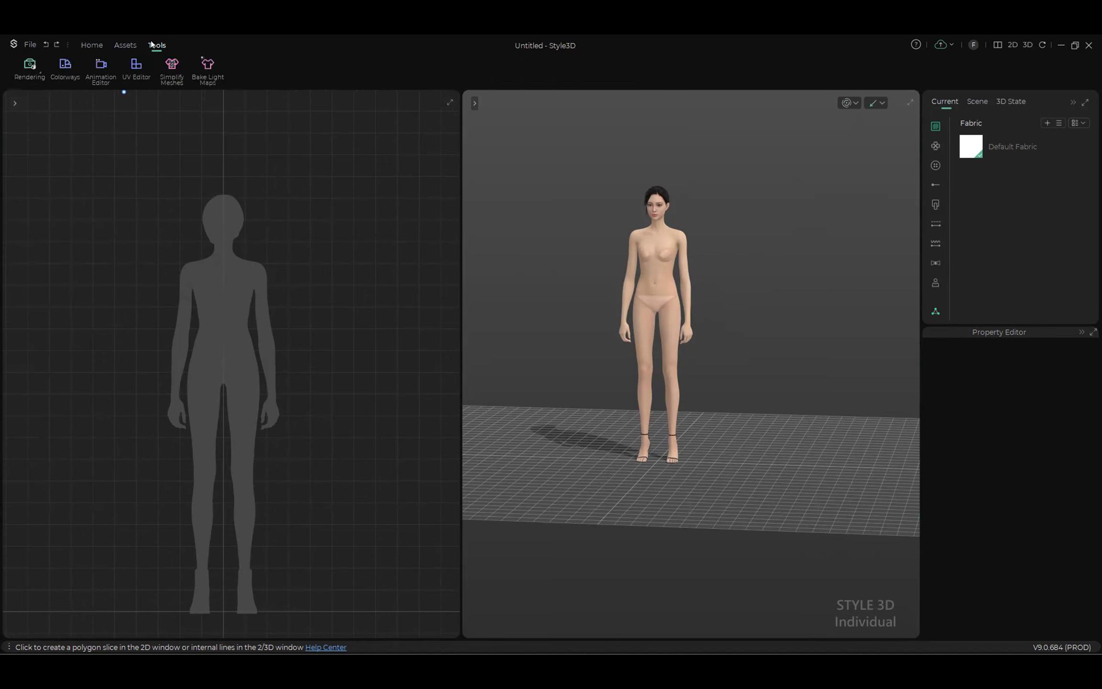
left_click(91, 45)
Step: Examine the variants grouped under the Rectangle and Pleat tools, keeping the Pen as the active tool
left_click(177, 68)
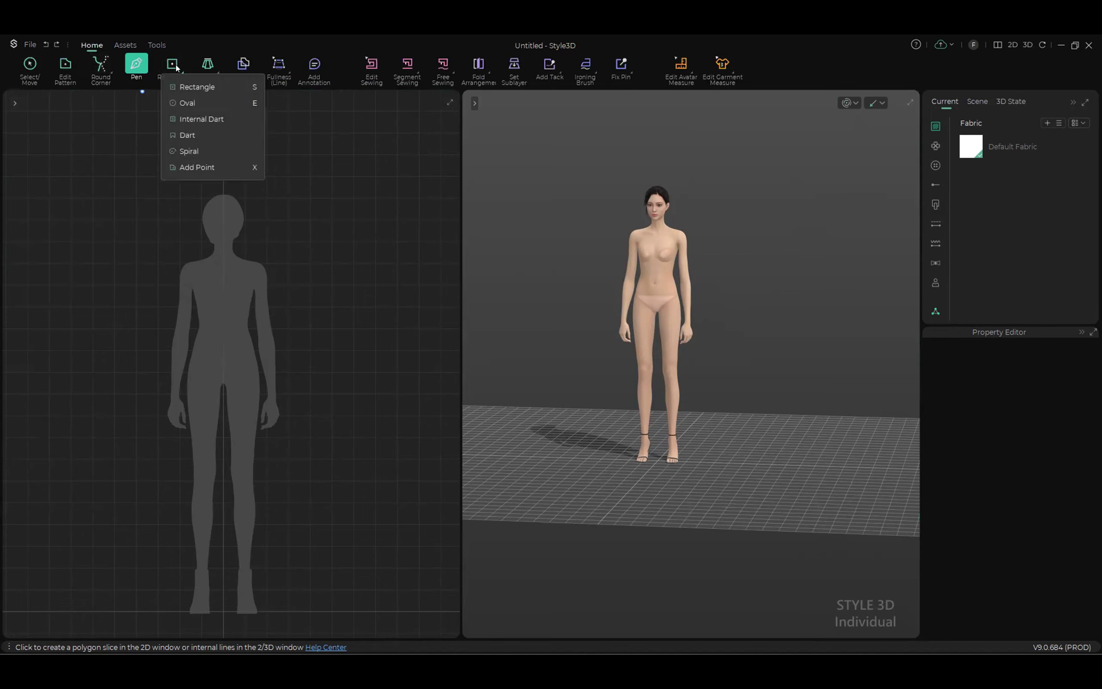
left_click(175, 66)
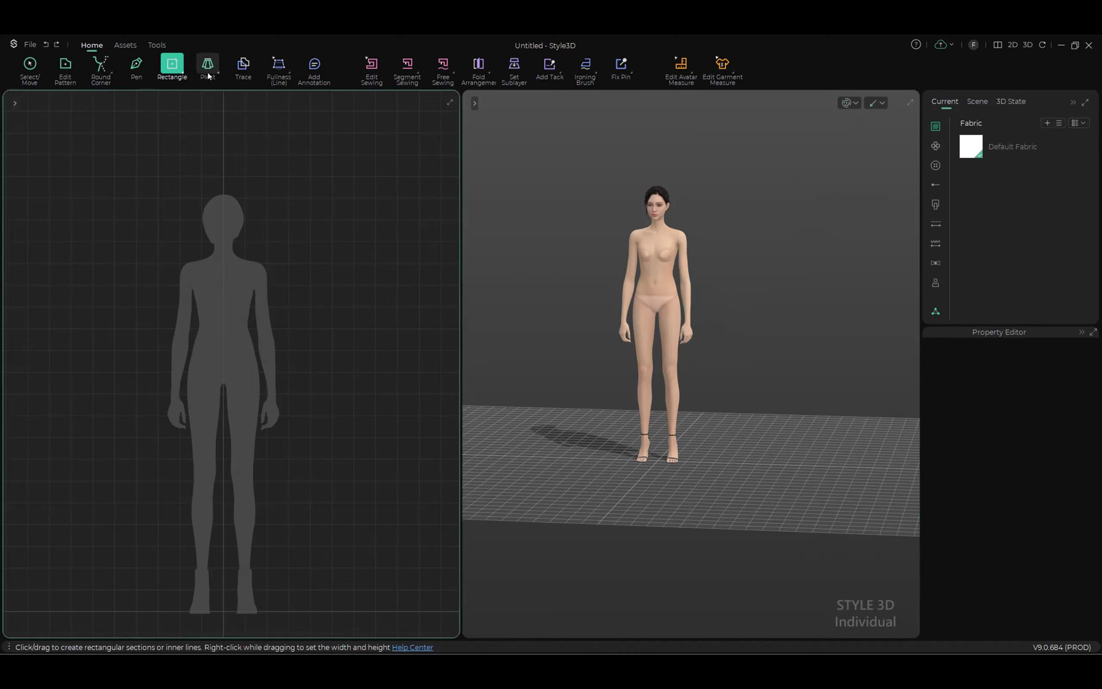
left_click(136, 65)
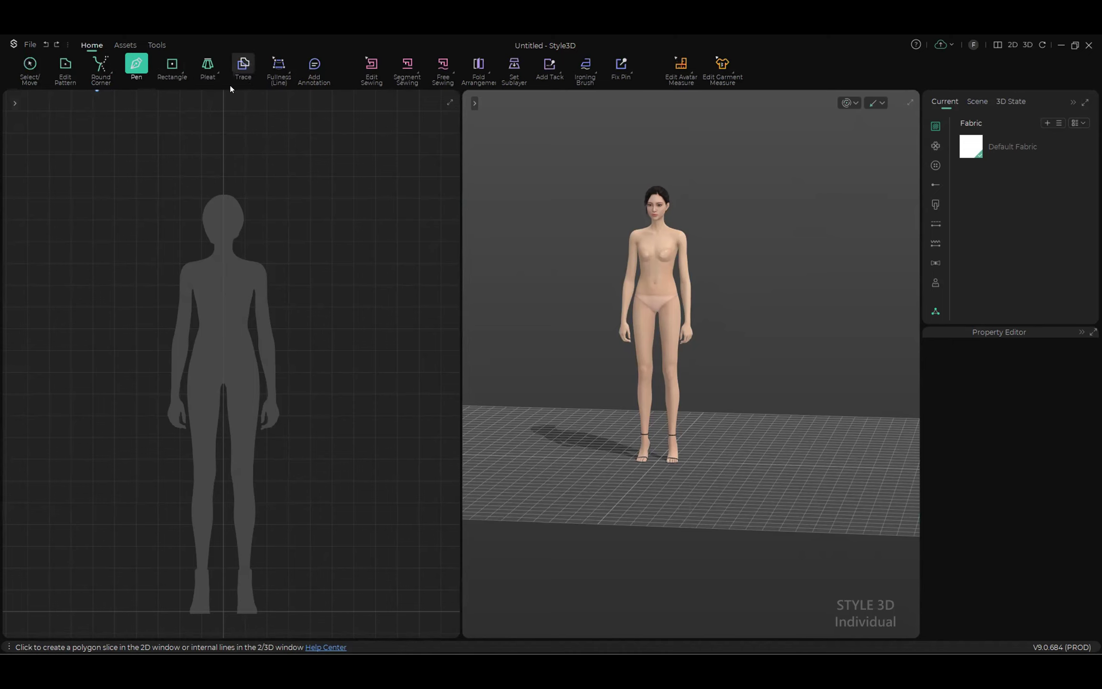
left_click(218, 73)
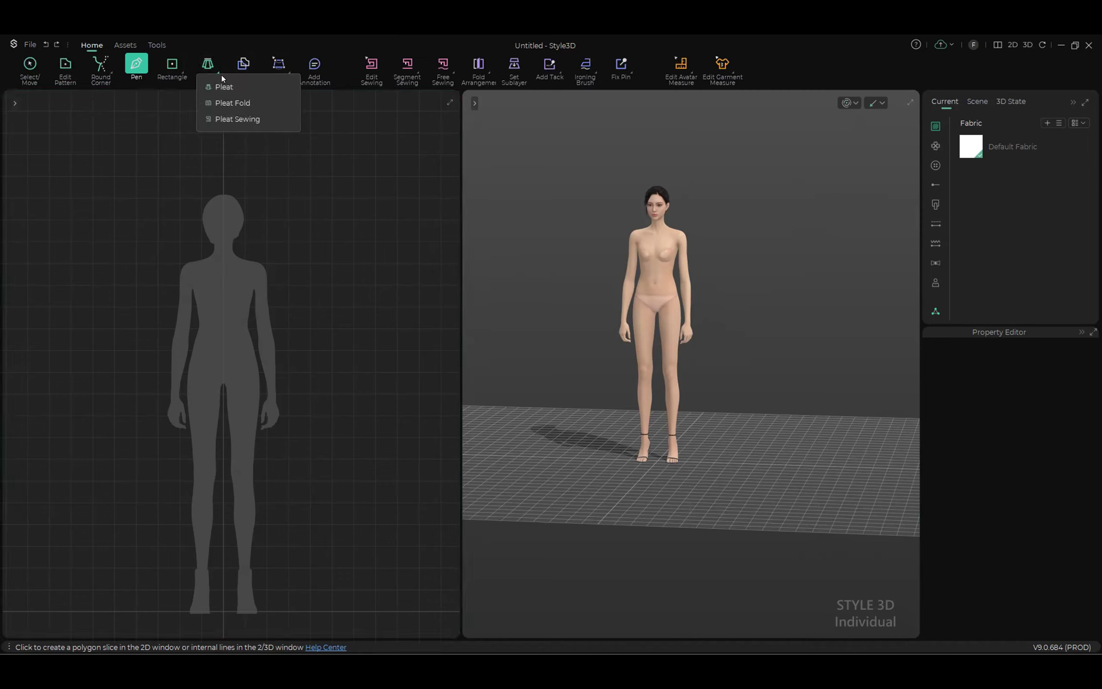
left_click(451, 71)
left_click(847, 55)
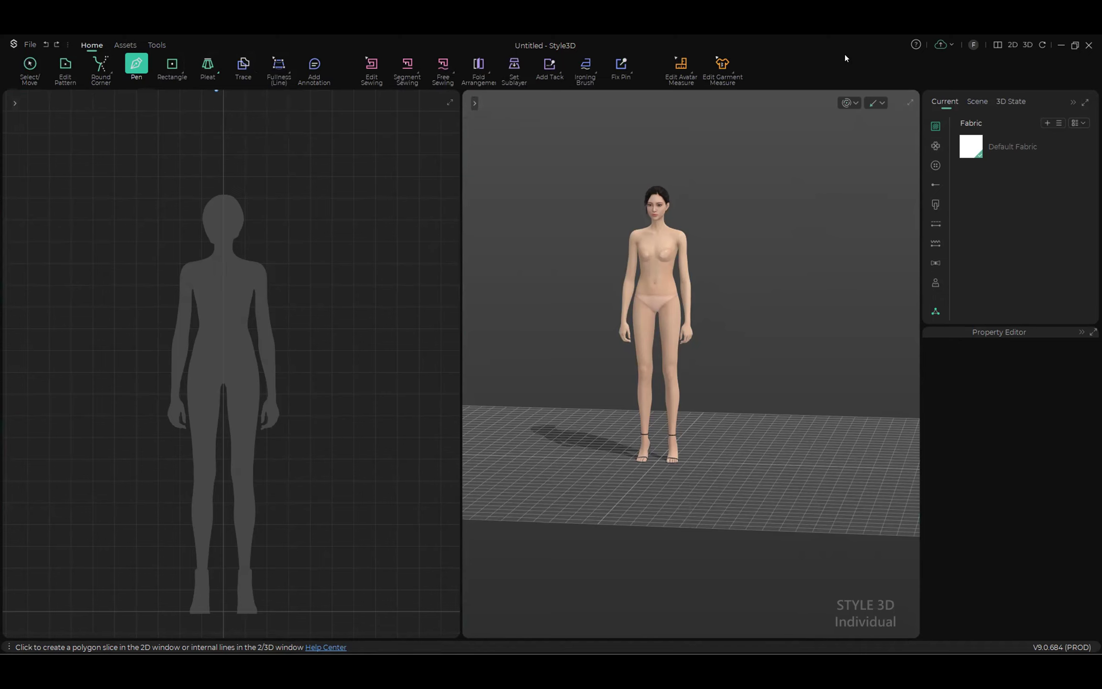
Step: Draw a rectangular pattern piece about 61 by 52 cm beside the avatar silhouette in the 2D window
scroll(273, 325, "down", 5)
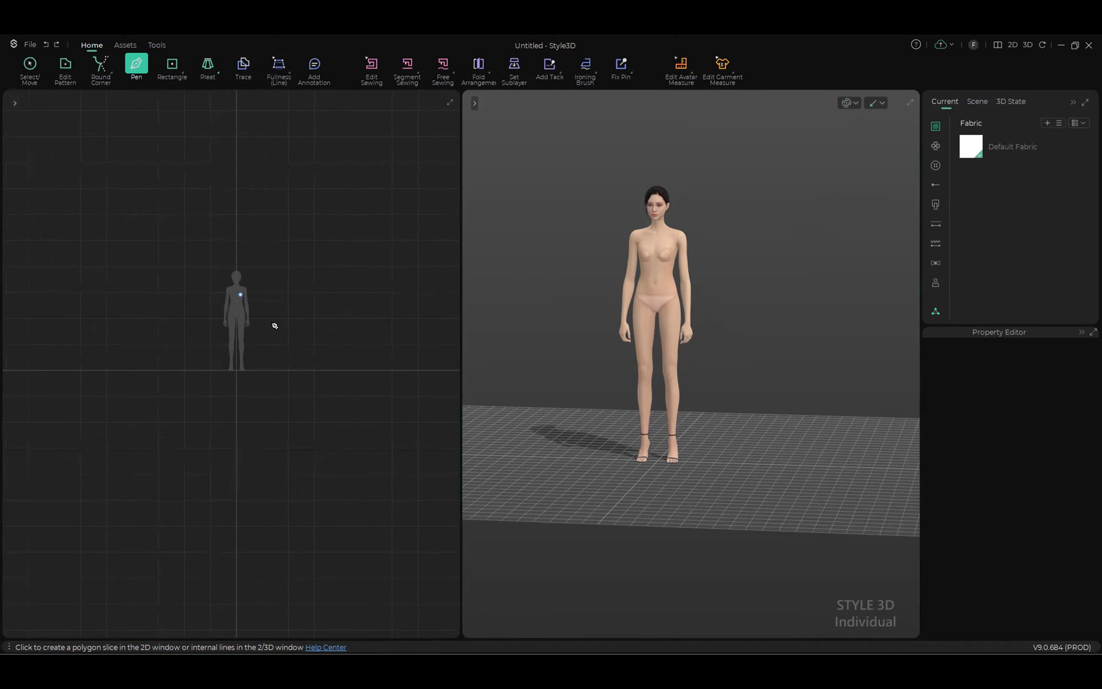
scroll(224, 295, "up", 4)
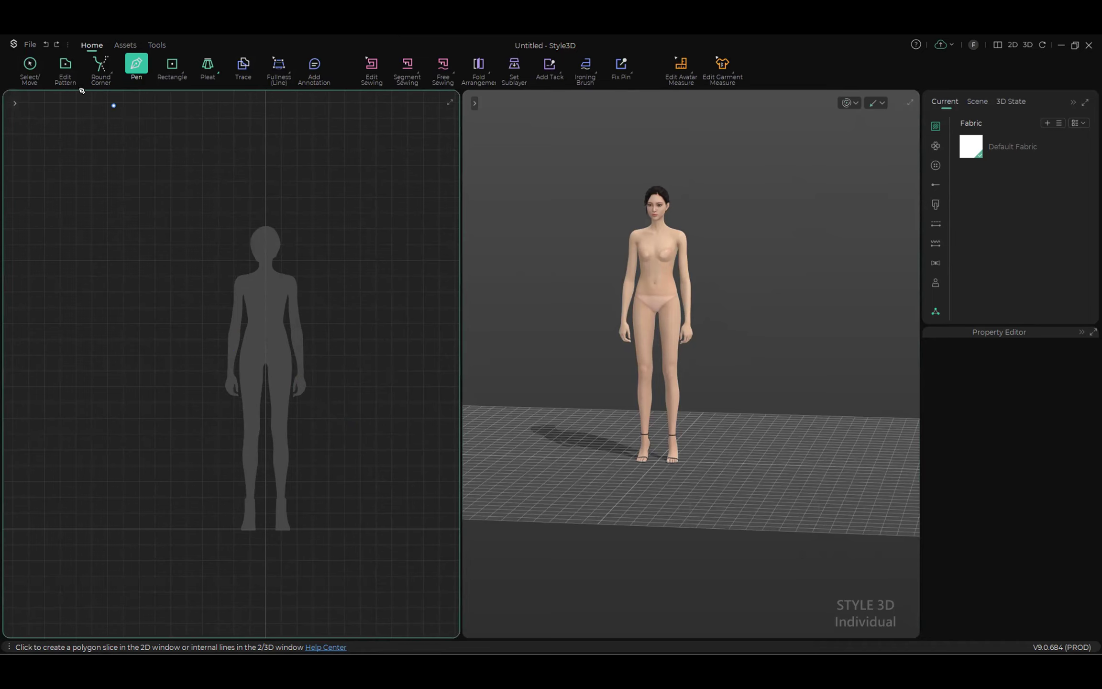
key("s")
left_click_drag(317, 295, 413, 377)
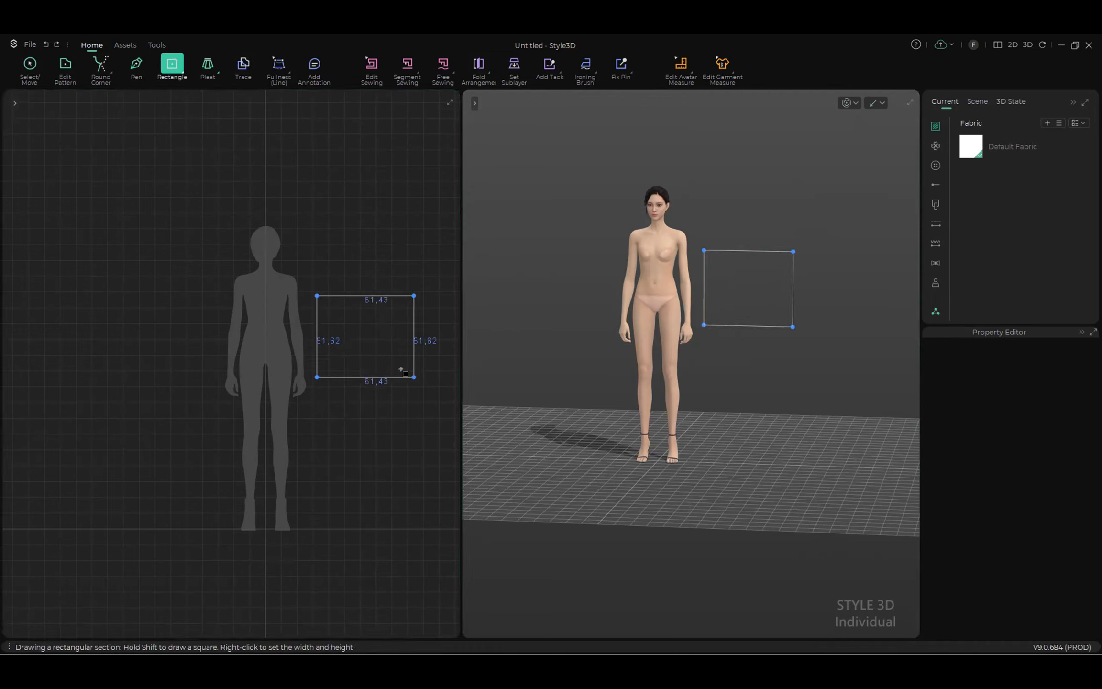
scroll(446, 362, "up", 3)
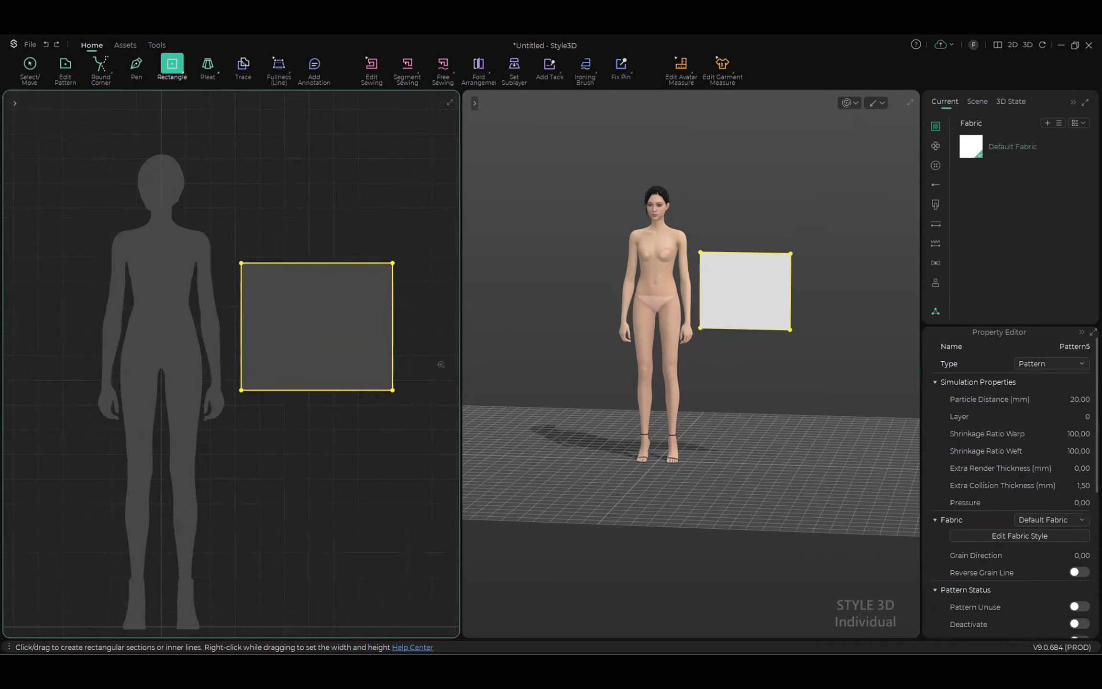
middle_click_drag(337, 363, 334, 399)
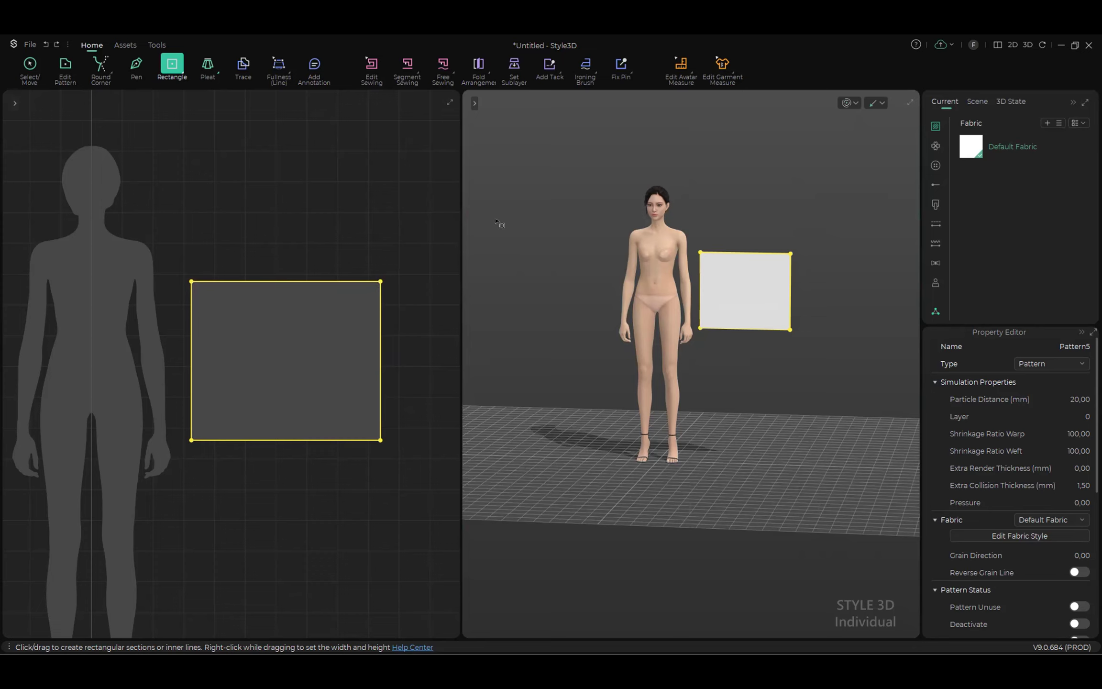
Step: Inspect the rectangle's top edge, right edge and lower-right corner one at a time with Edit Pattern, and clear the selection
key("z")
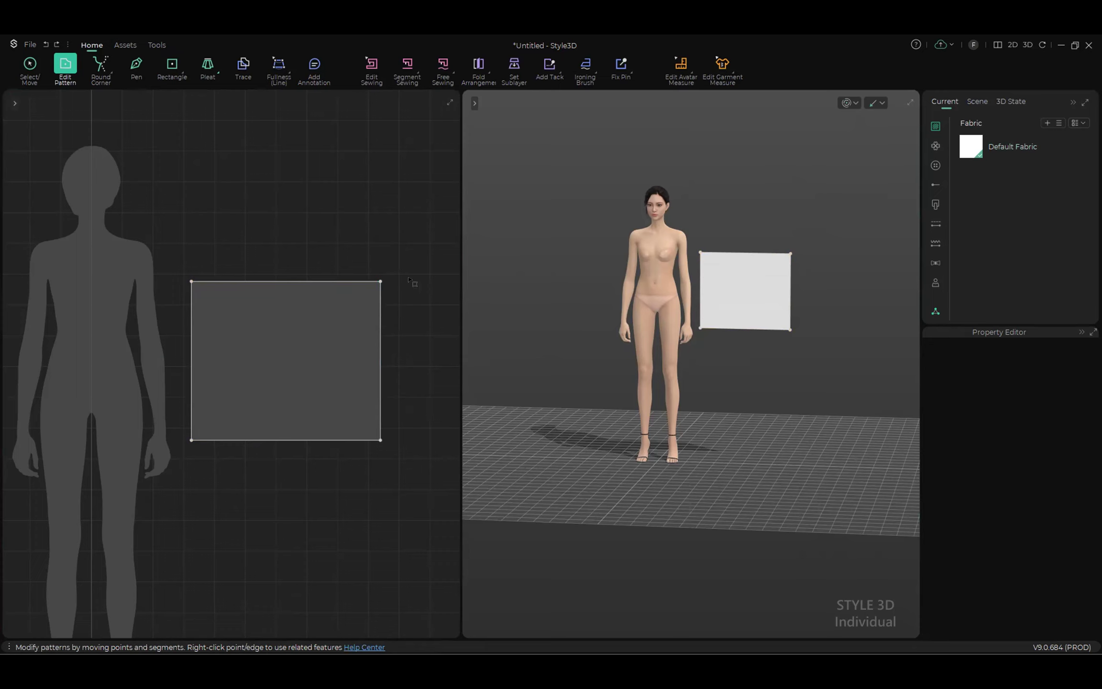
left_click(307, 282)
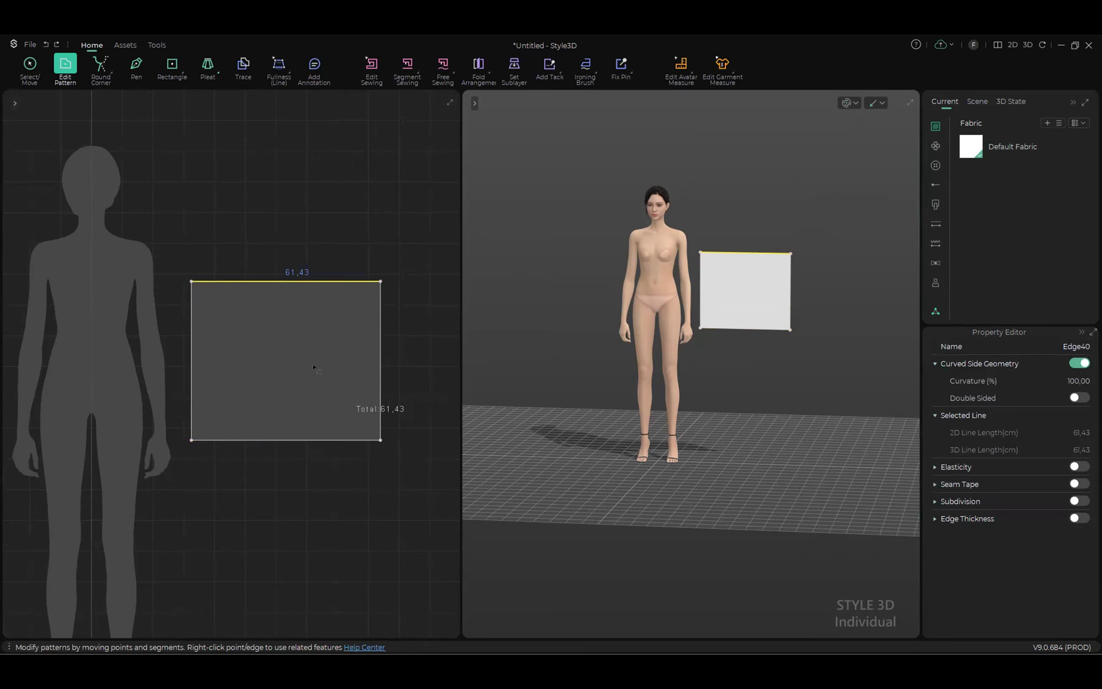
scroll(302, 317, "up", 1)
left_click(400, 383)
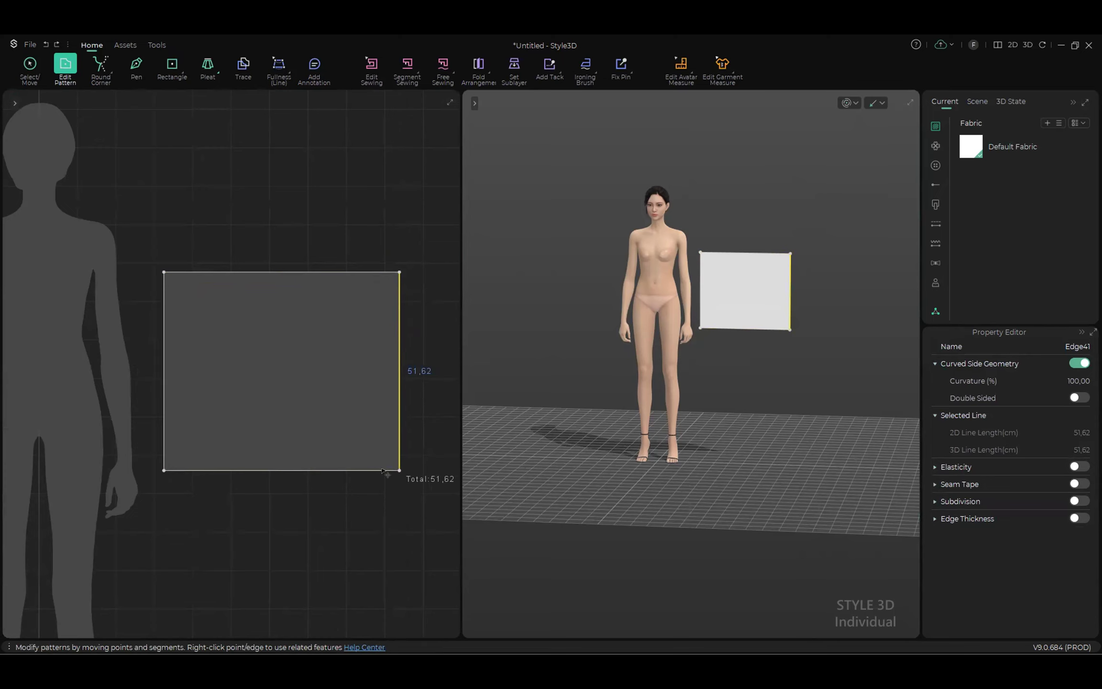
scroll(405, 518, "up", 1)
scroll(405, 518, "up", 2)
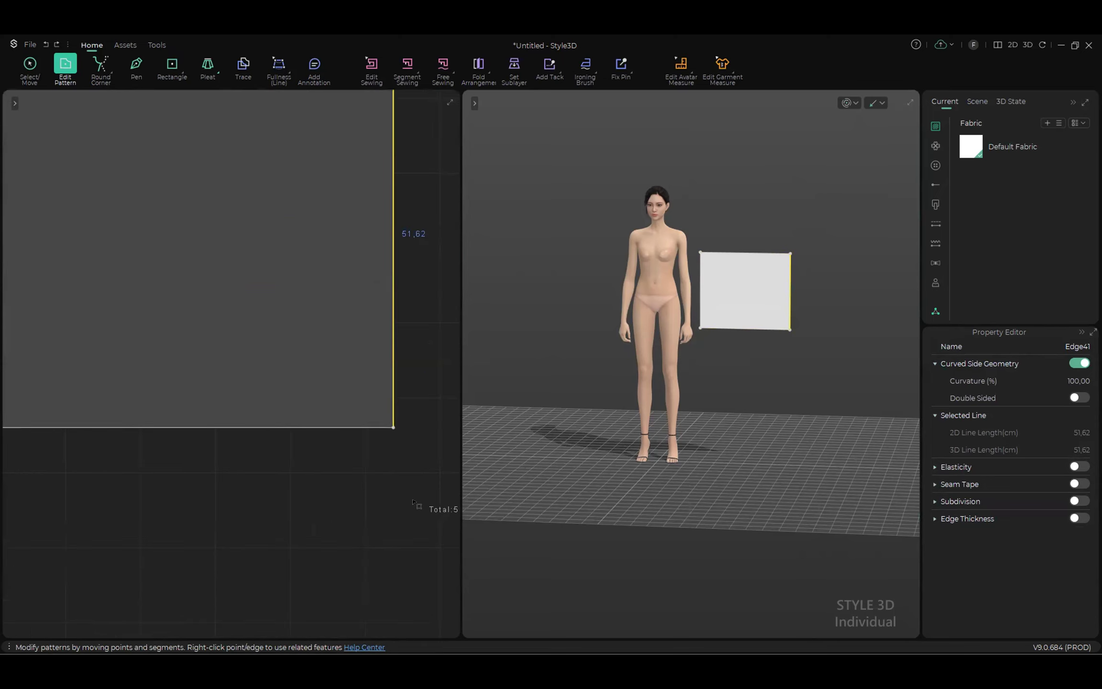
left_click(394, 428)
scroll(407, 534, "down", 3)
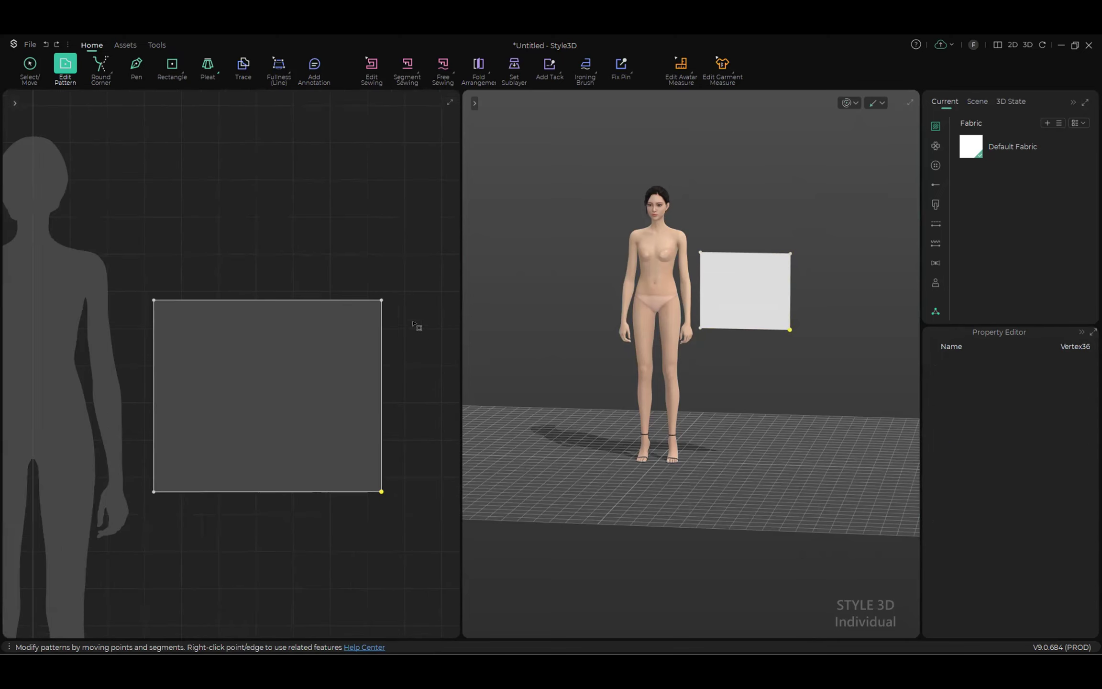
left_click(367, 536)
Step: Draw a horizontal oval pattern piece above the rectangle in the 2D window
scroll(394, 516, "down", 1)
key("e")
left_click_drag(246, 146, 333, 212)
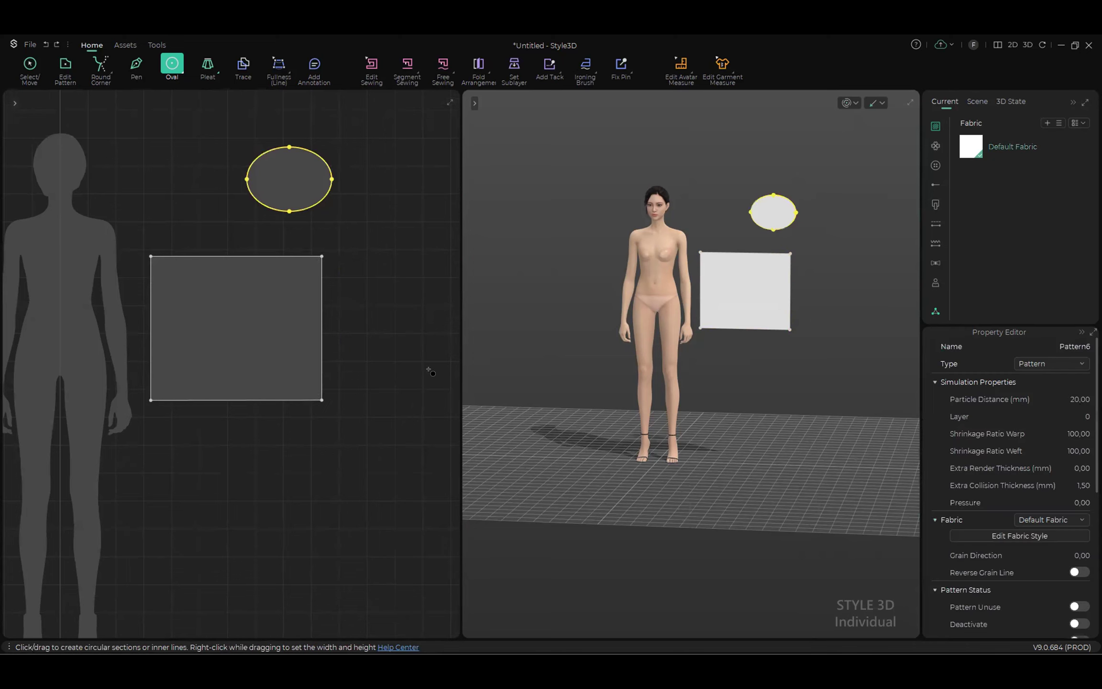
Step: Select the rectangle's top and bottom edges together with Edit Pattern to check their combined length, and clear the selection
key("z")
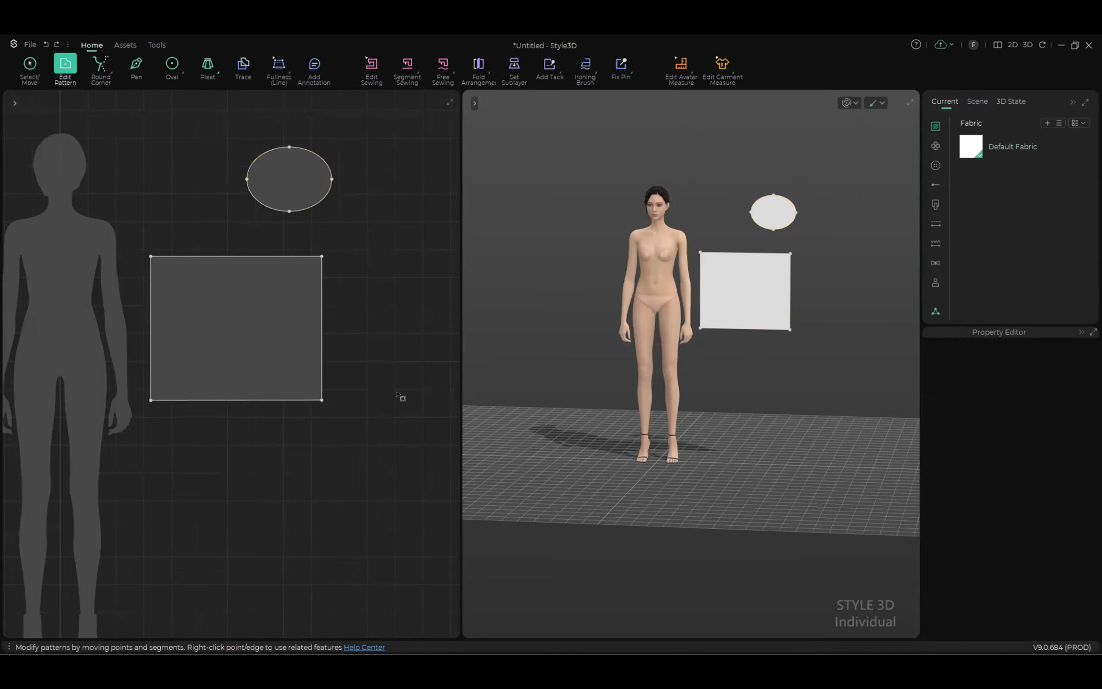
middle_click_drag(198, 345, 232, 370)
scroll(233, 373, "up", 1)
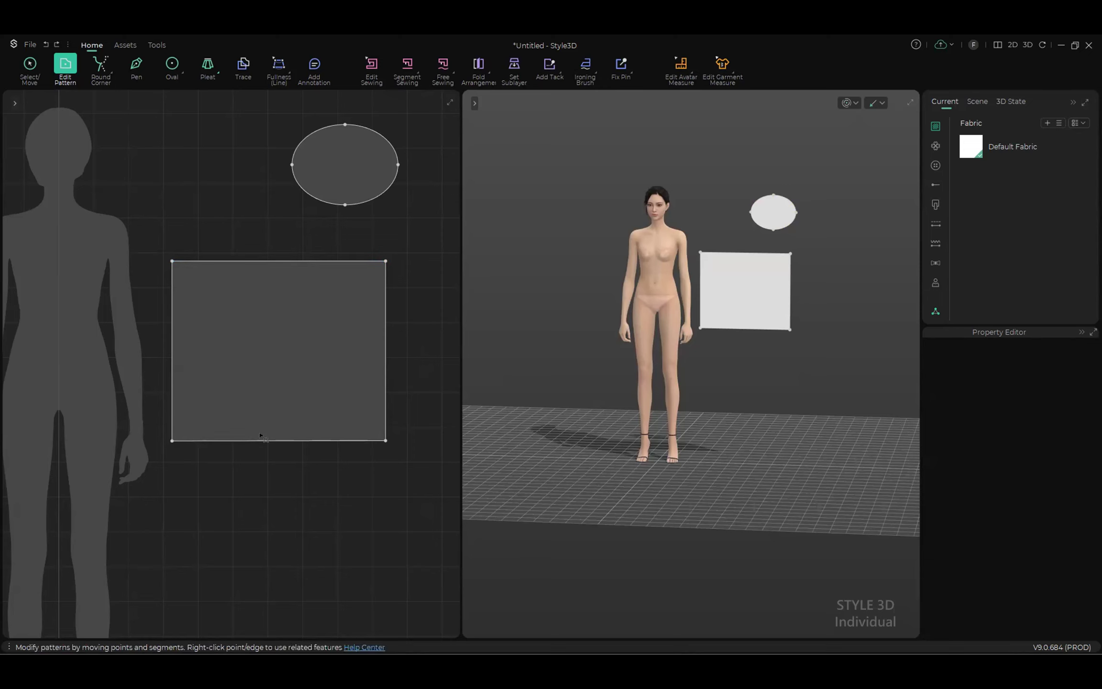
left_click(279, 262)
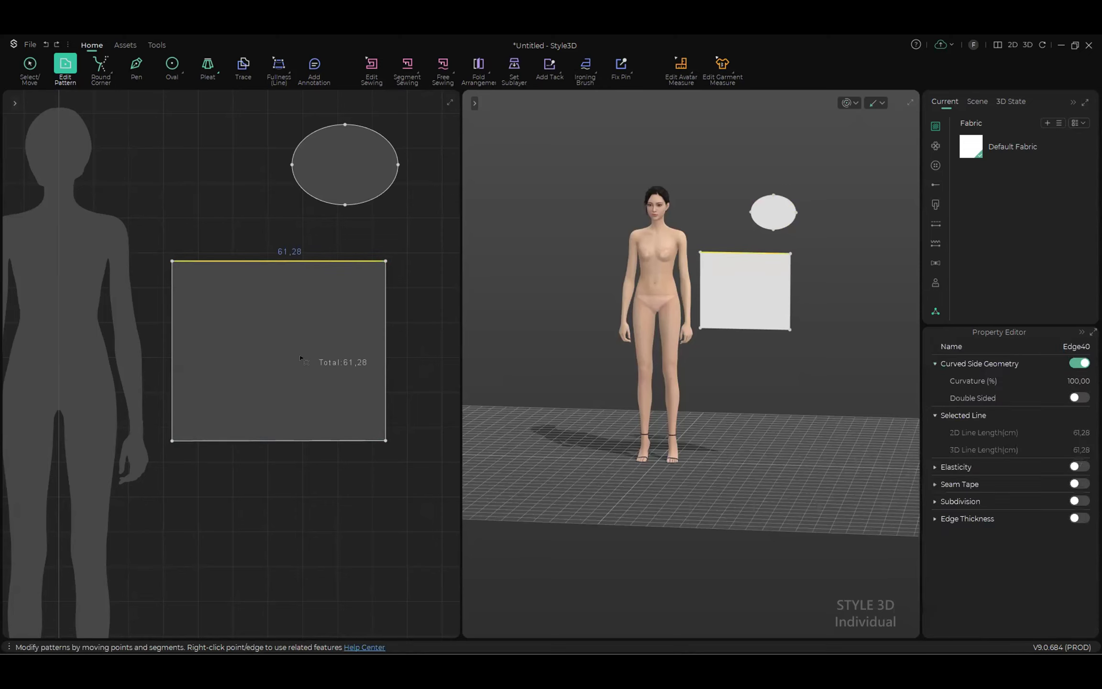
left_click(300, 440, "shift")
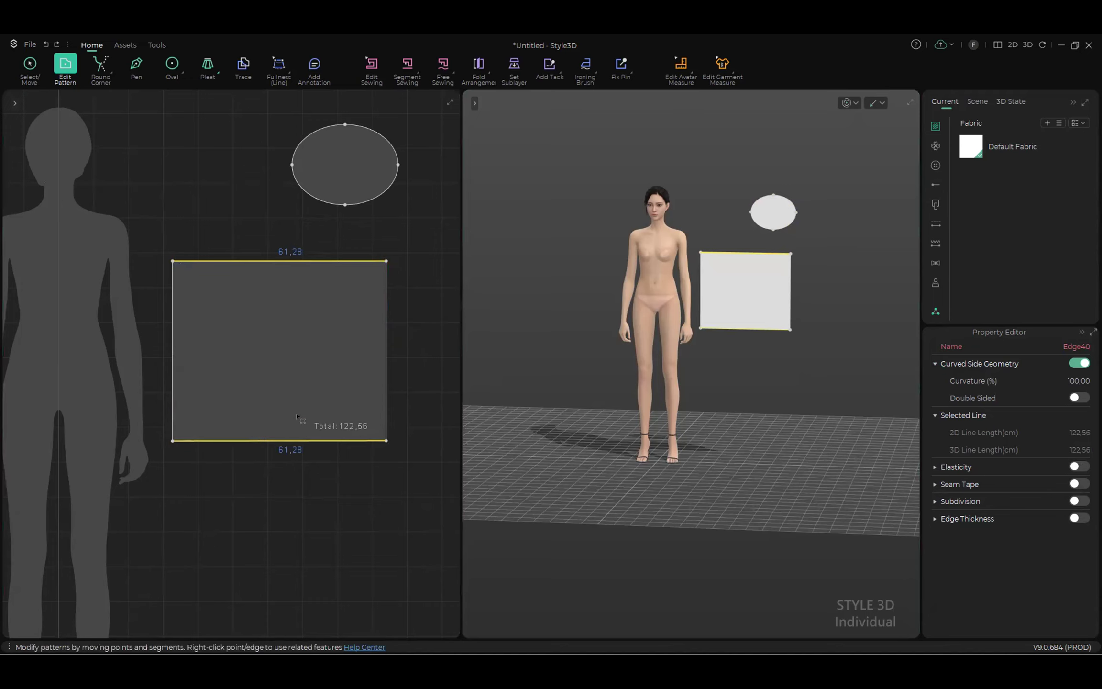
left_click(354, 496)
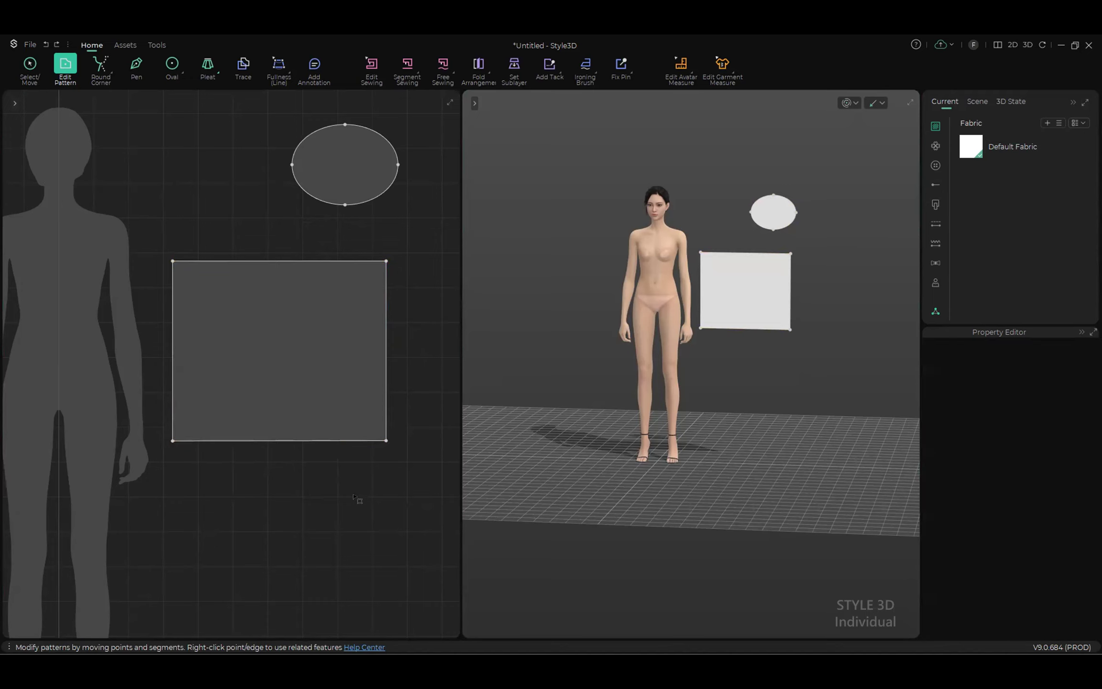
Step: Select the rectangle's upper-right and lower-left corners together with the oval's bottom point, and clear the selection
left_click(386, 261)
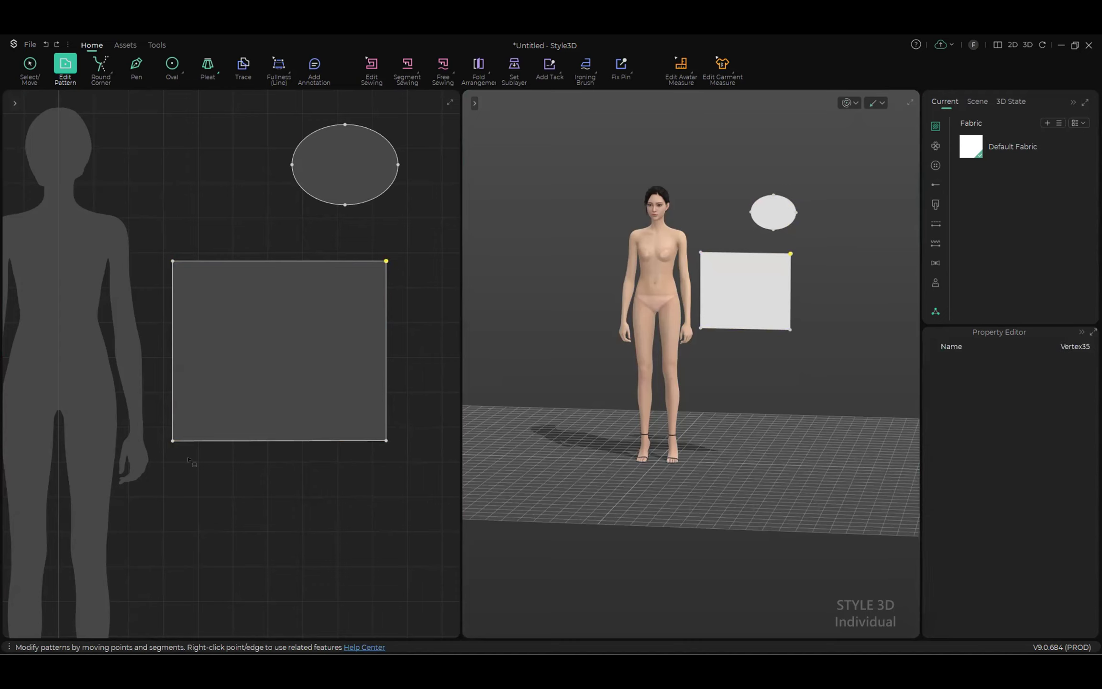
left_click(173, 441, "shift")
left_click(345, 205, "shift")
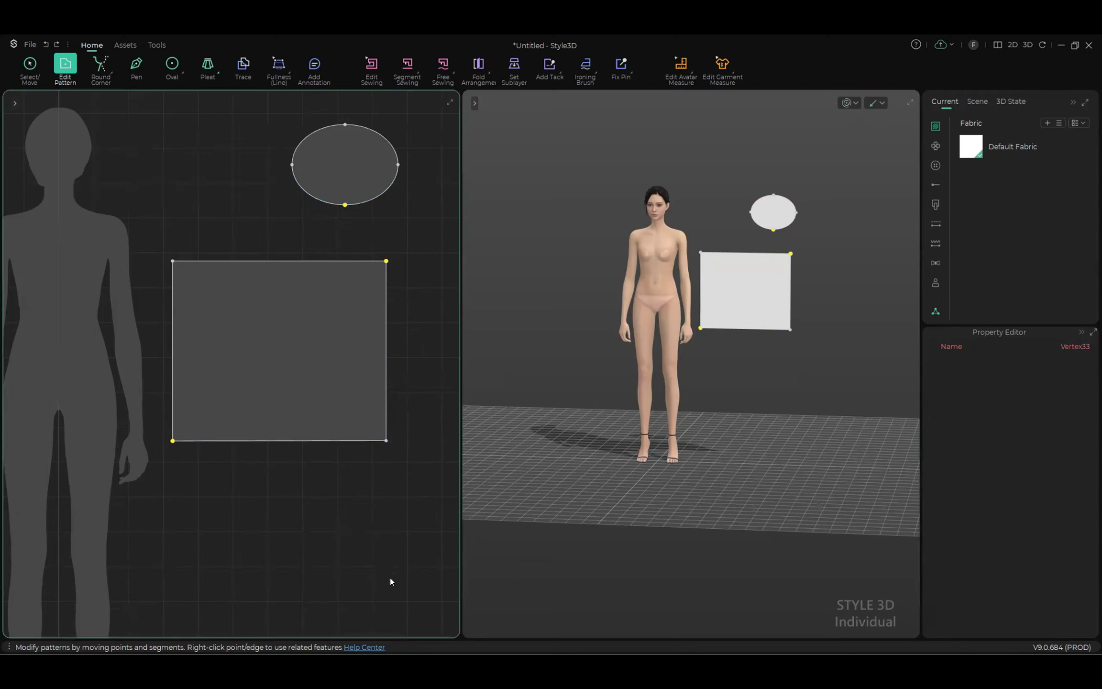
left_click(380, 550)
Step: Select the avatar in the 3D garment window with Select/Move and examine its arrangement points and properties
scroll(693, 313, "up", 2)
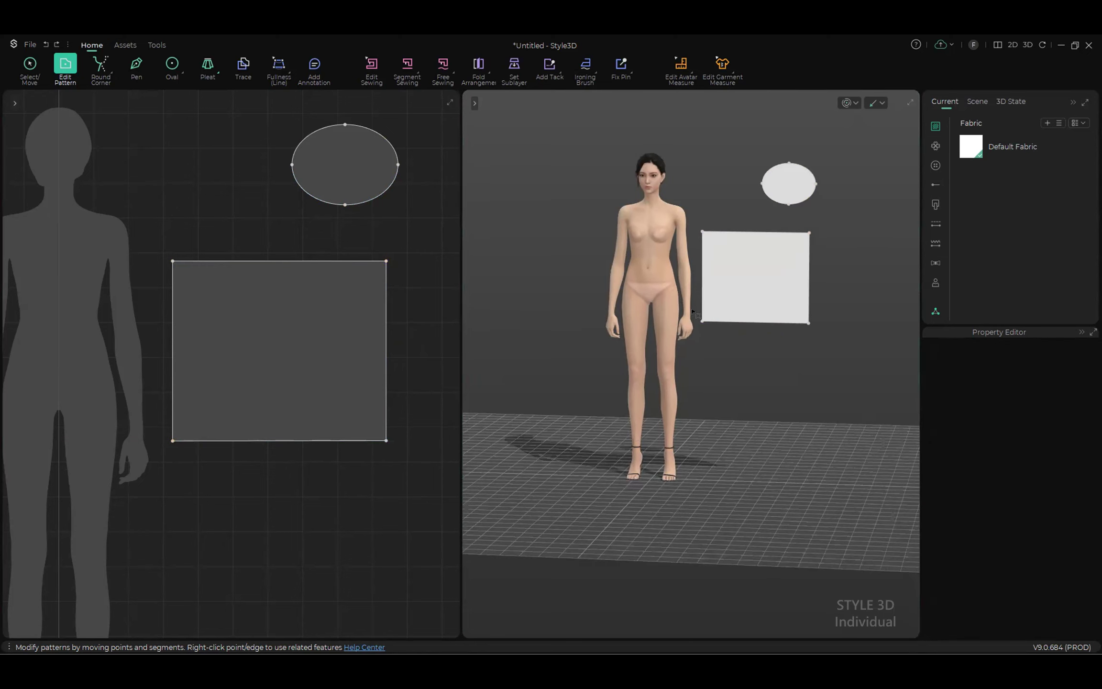
scroll(655, 308, "up", 1)
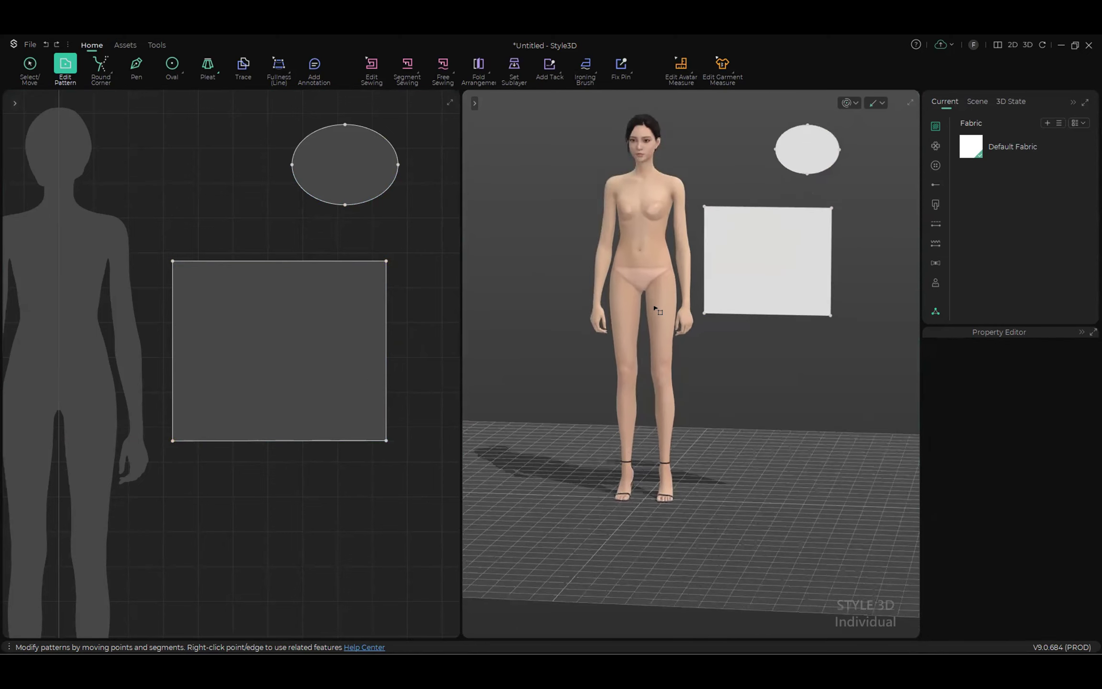
scroll(654, 307, "up", 1)
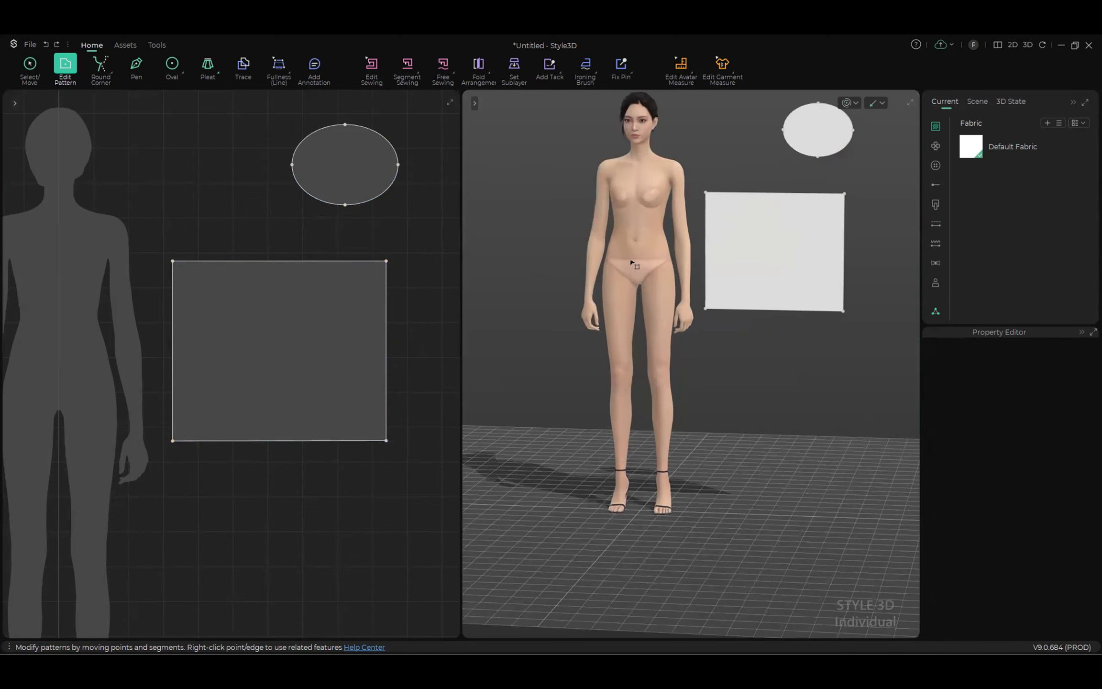
key("q")
left_click(643, 237)
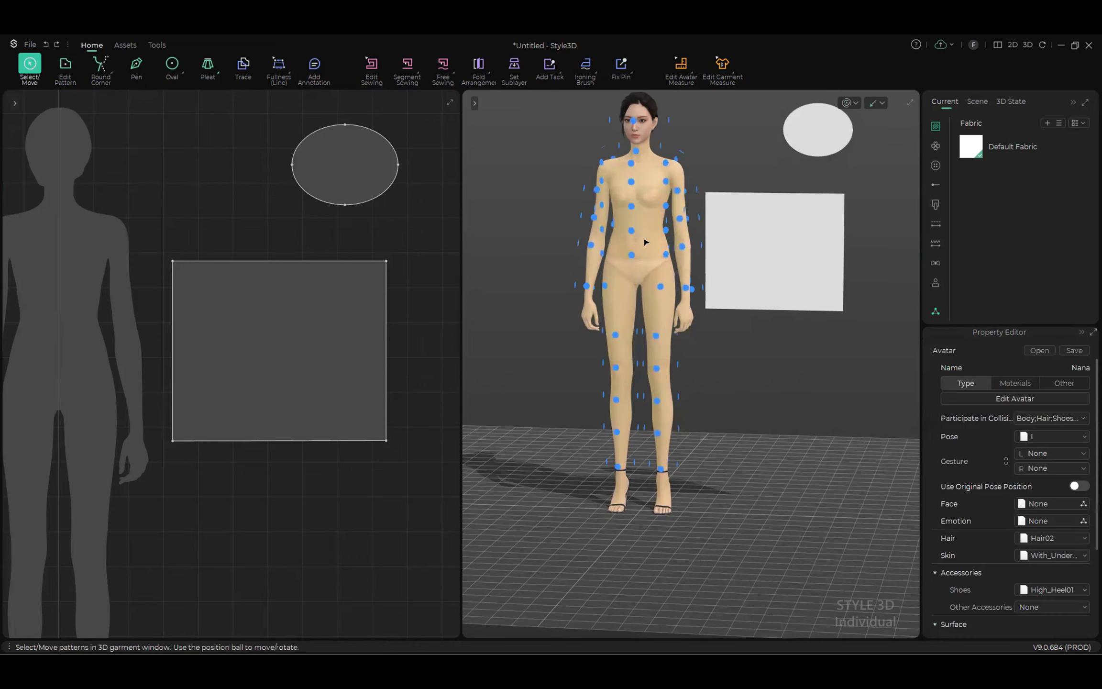
scroll(648, 253, "up", 3)
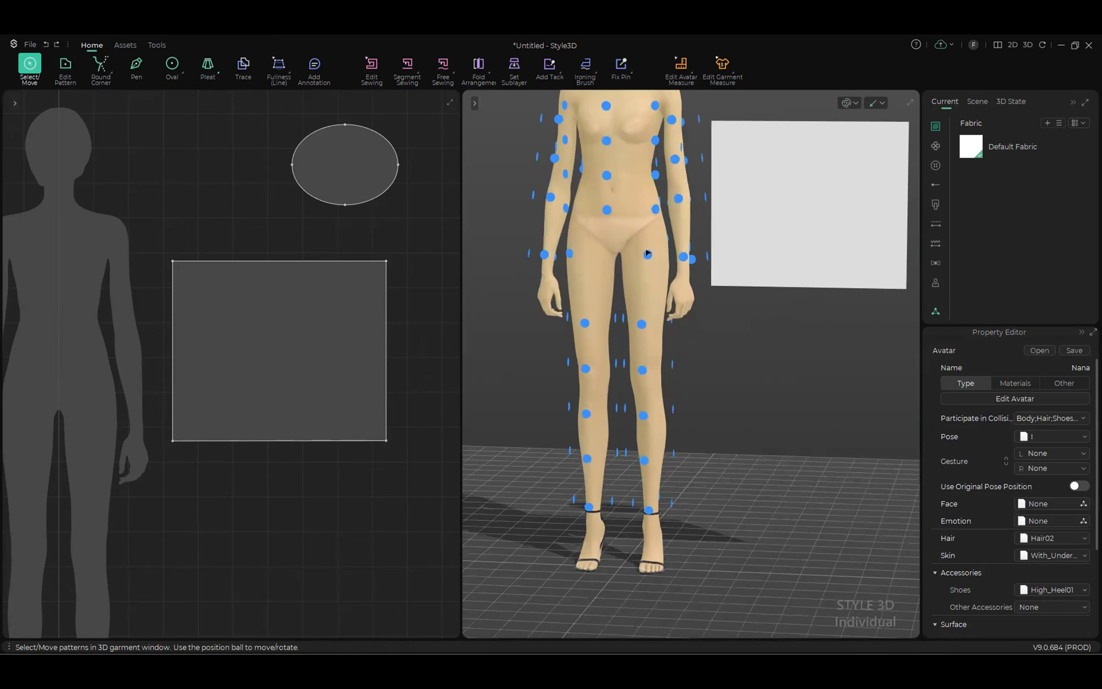
scroll(684, 397, "down", 5)
middle_click_drag(691, 405, 636, 469)
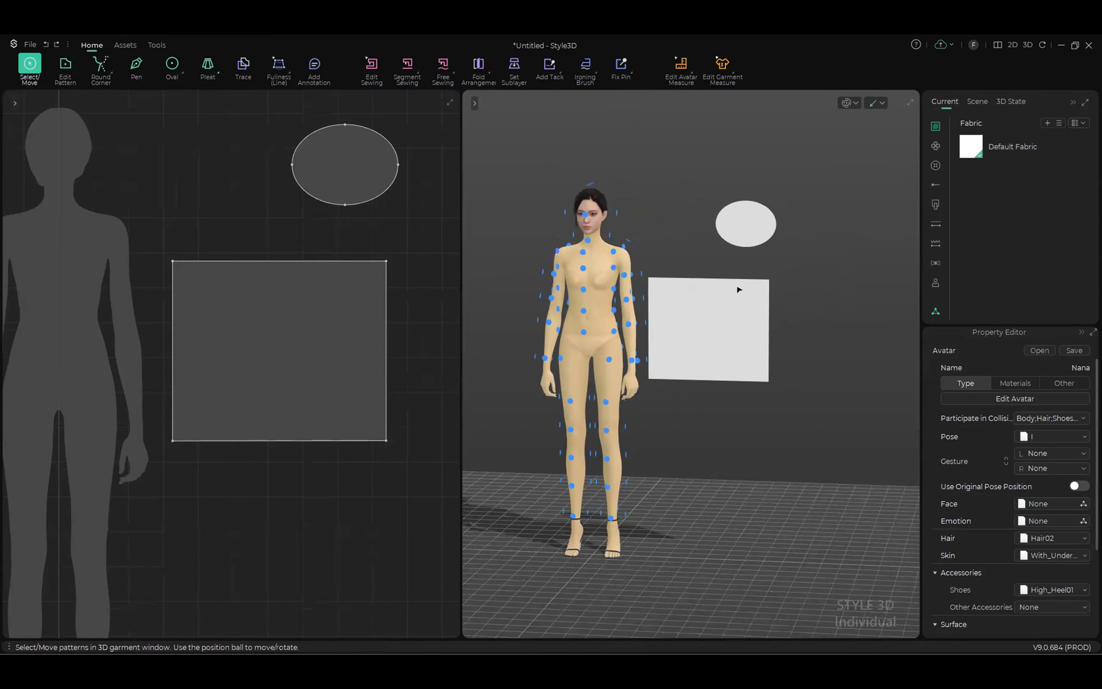
Step: Select the rectangle and the oval in turn in the 3D window, and check the available simulation modes without choosing one
left_click(719, 316)
left_click(746, 220)
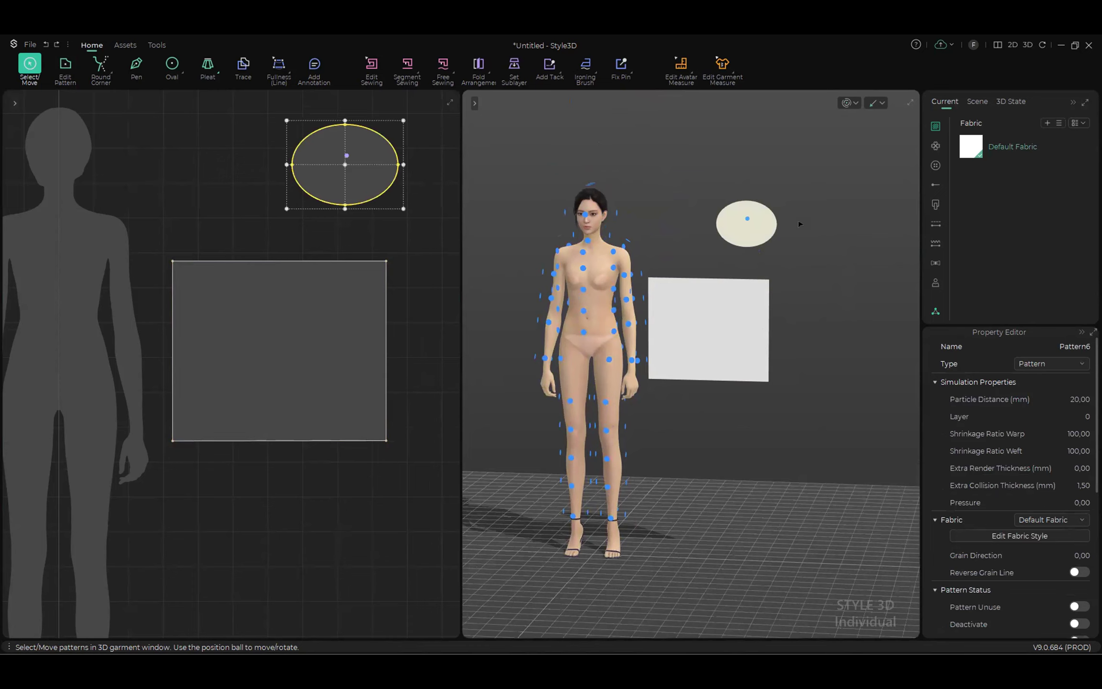
left_click(856, 103)
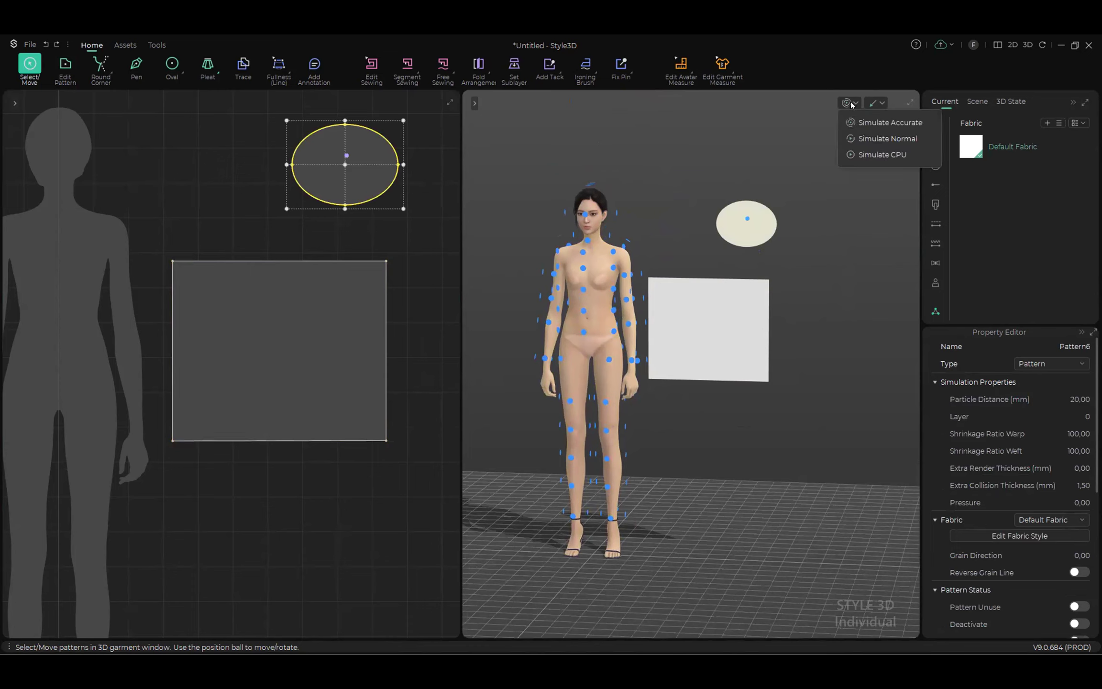
left_click(711, 130)
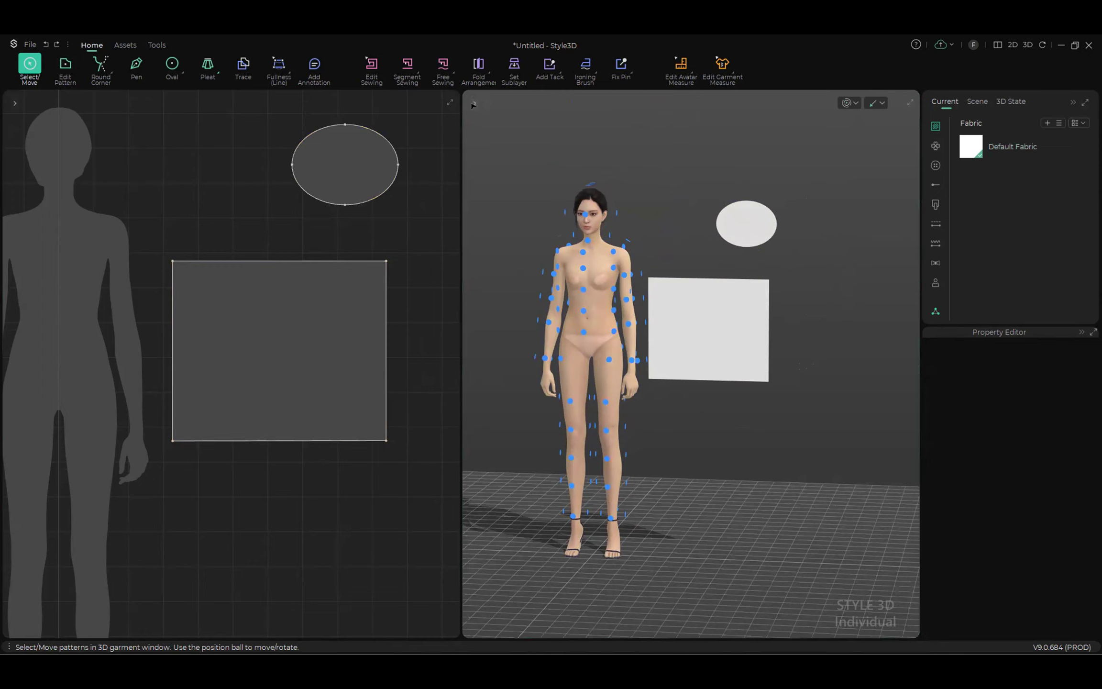
Step: Hide the avatar's arrangement points through the avatar display options of the 3D window
left_click(472, 104)
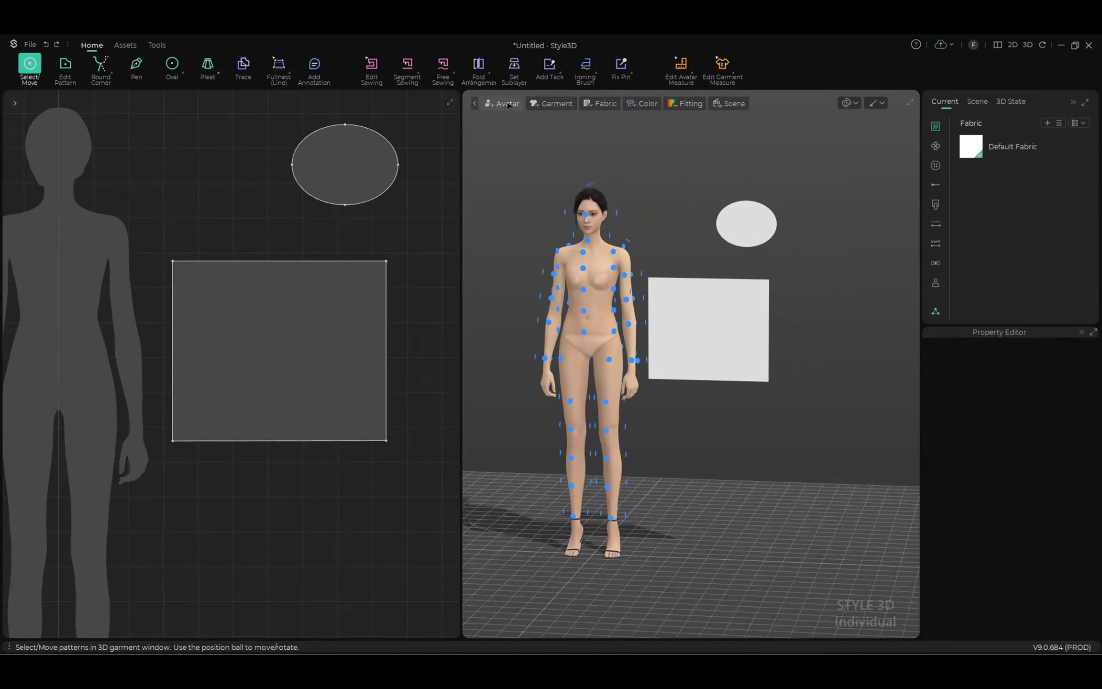
left_click(508, 104)
left_click(539, 151)
left_click(801, 435)
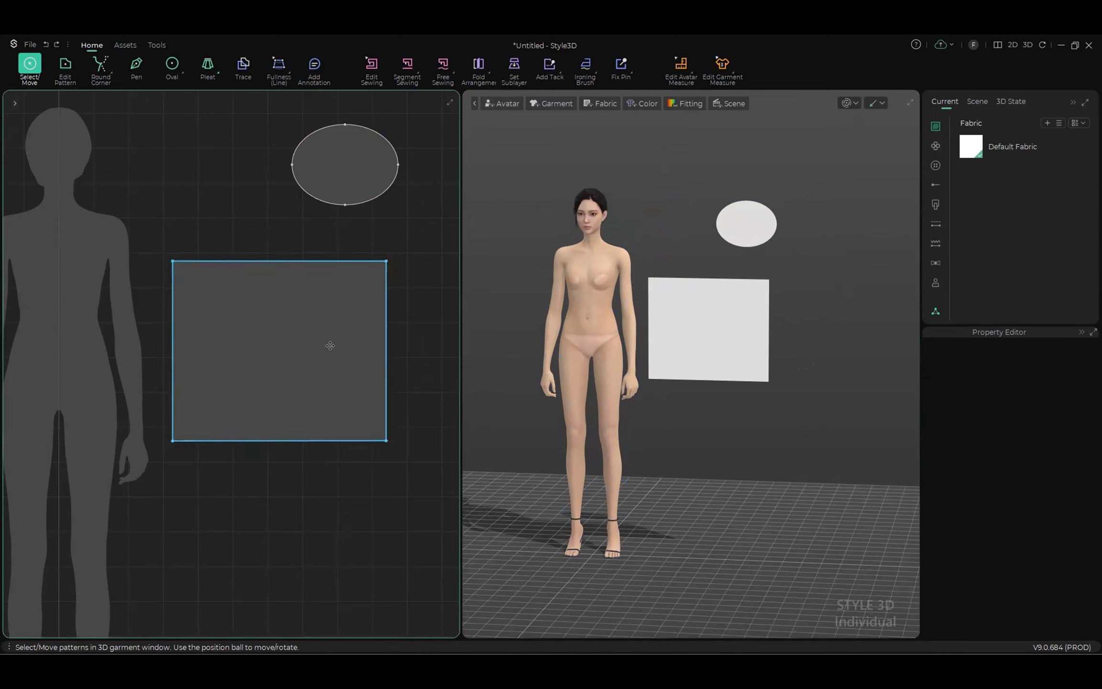
Step: Draw a closed five-point polygon pattern beside the rectangle with the Pen tool, with sides of about 72, 88, 88 and 84
scroll(351, 353, "down", 9)
middle_click_drag(354, 350, 237, 323)
scroll(237, 323, "down", 2)
scroll(237, 323, "up", 5)
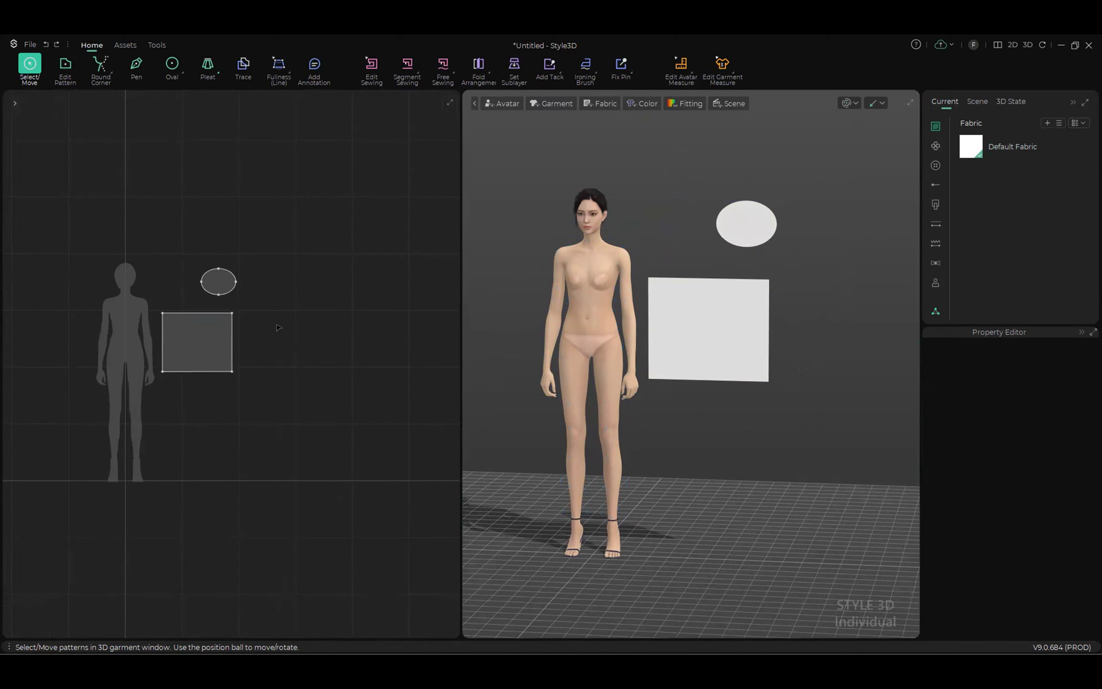
scroll(279, 327, "up", 3)
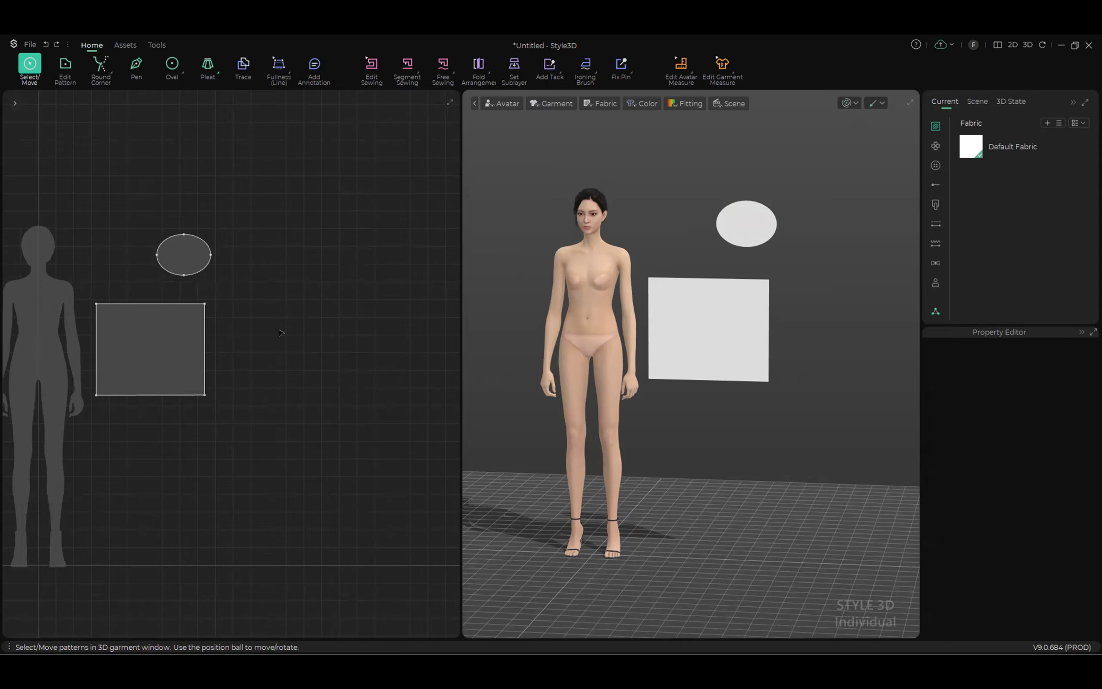
key("s")
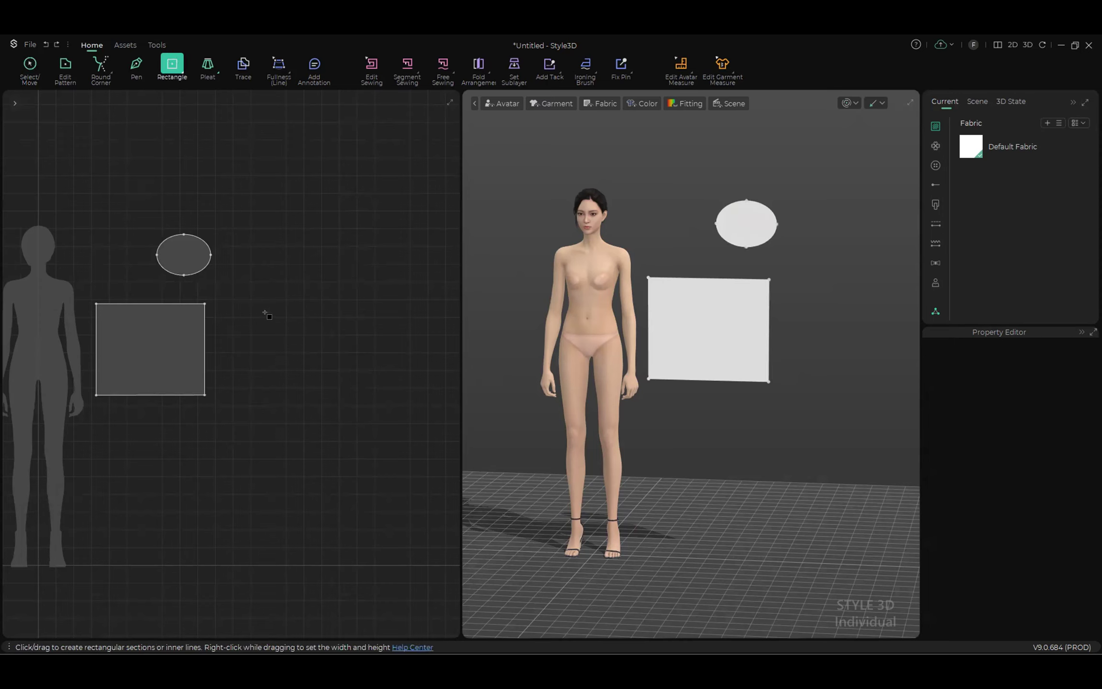
key("h")
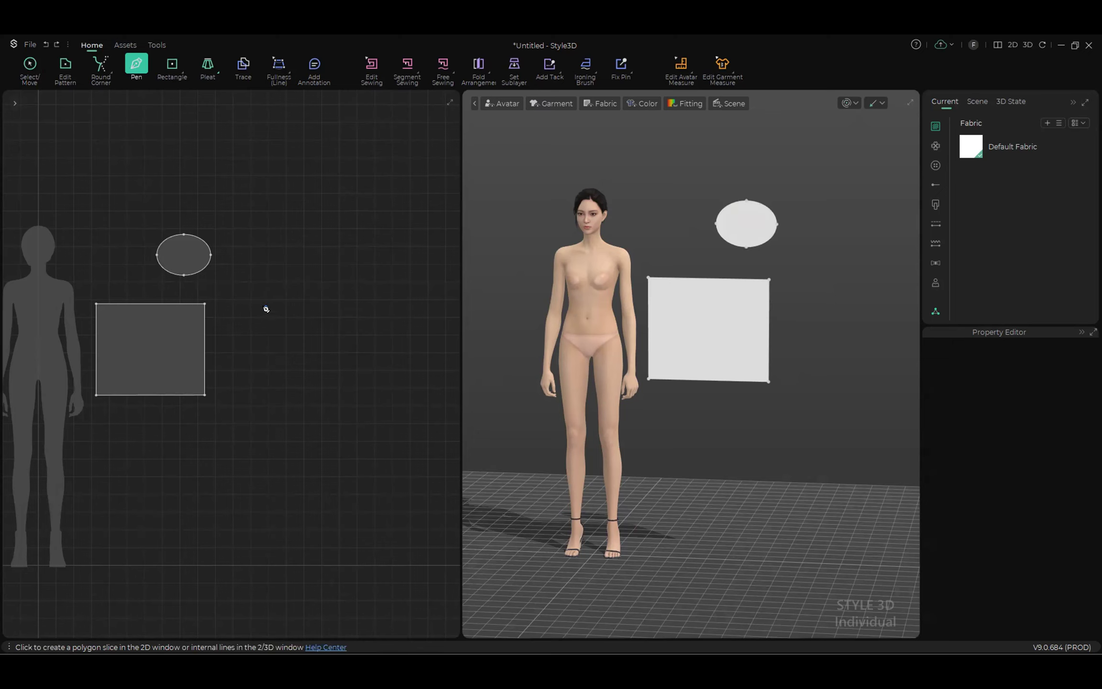
left_click(266, 308)
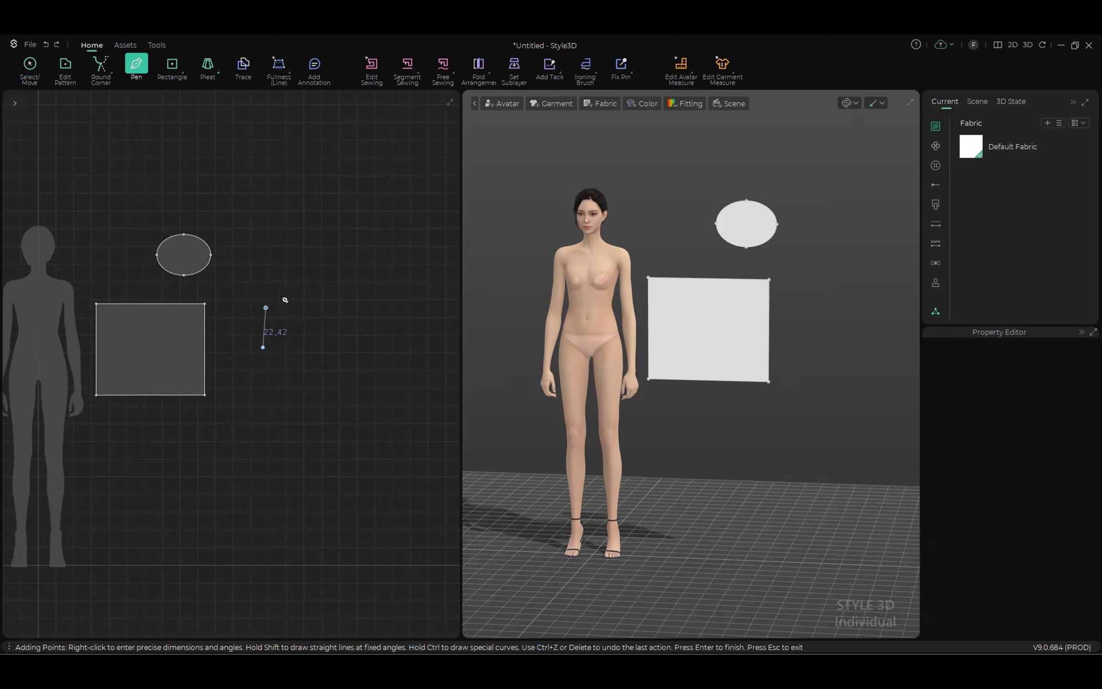
left_click(366, 230)
left_click(425, 374)
left_click(320, 489)
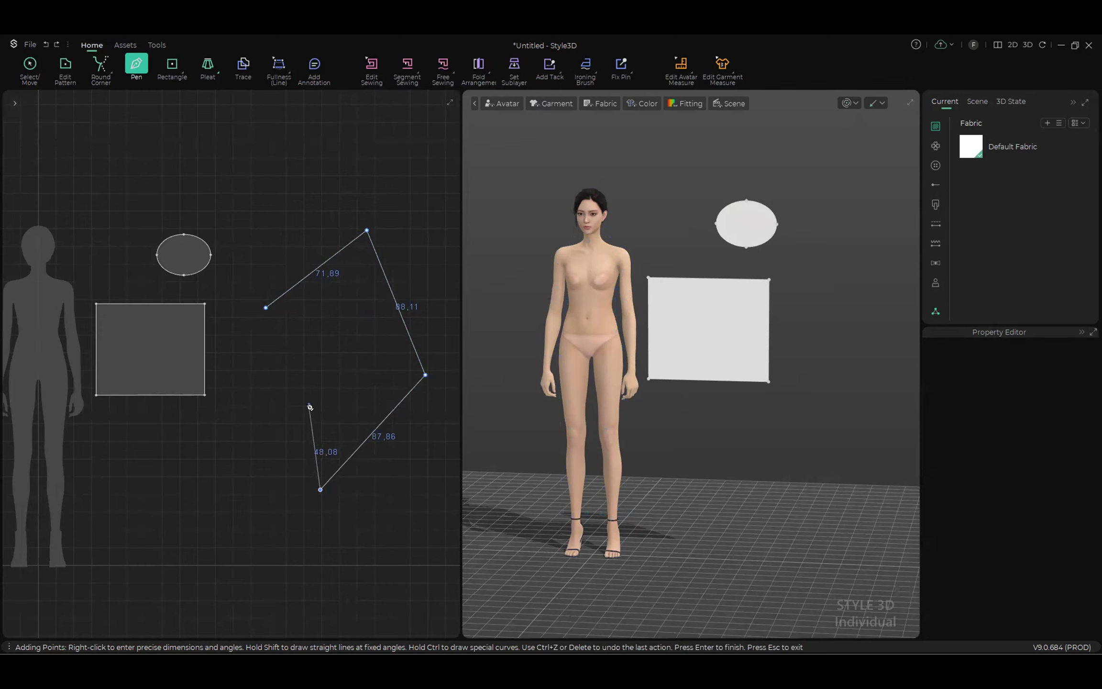
left_click(366, 347)
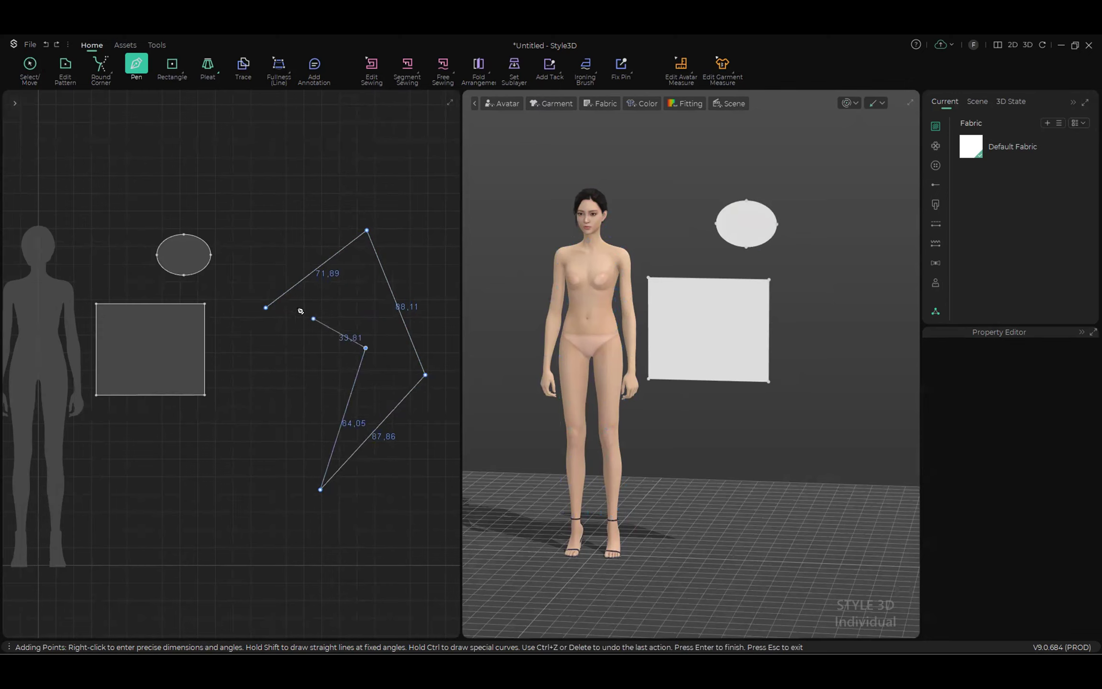
left_click(265, 308)
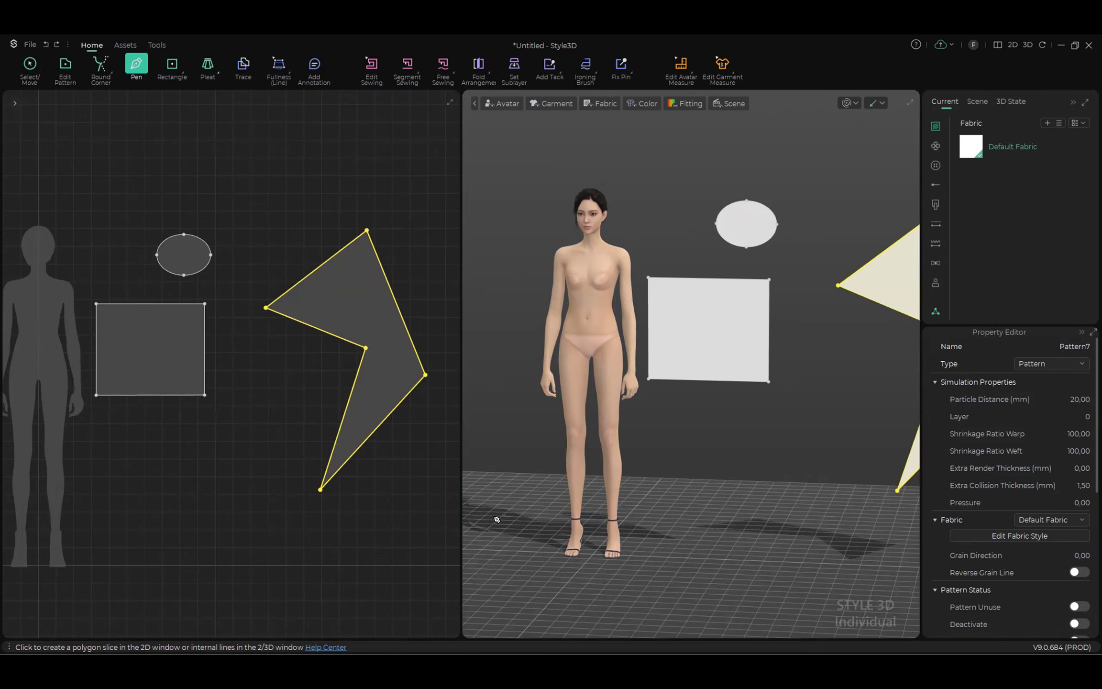
Step: Examine the new polygon pattern in the 2D window and beside the avatar in the 3D window at different zoom levels
scroll(312, 471, "down", 5)
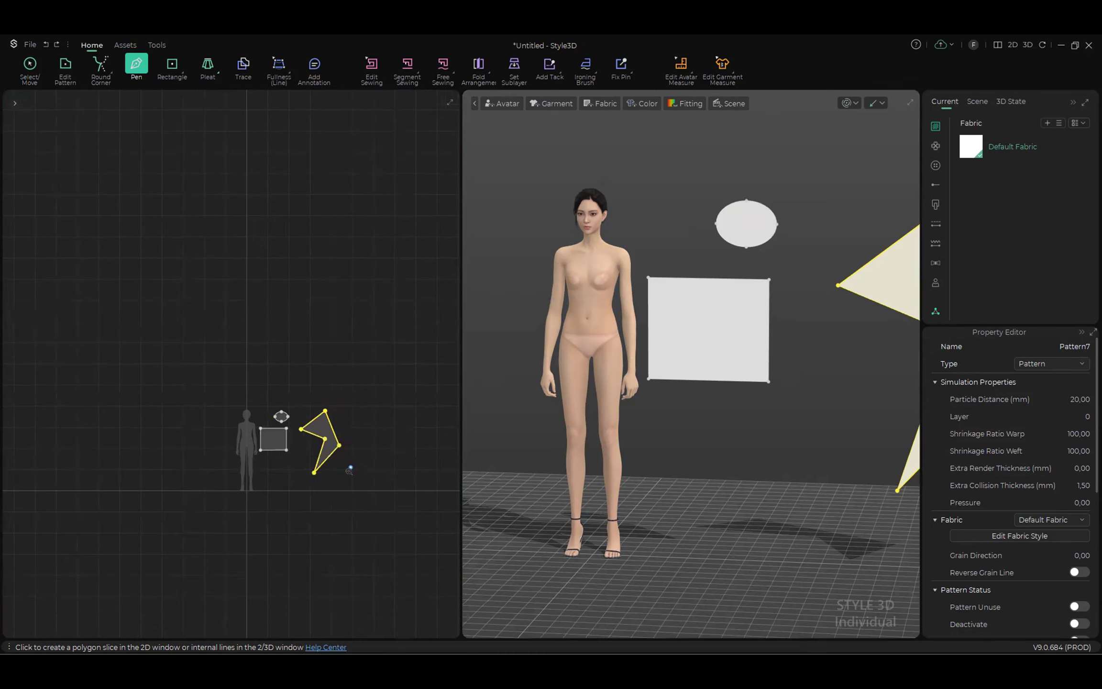
scroll(347, 467, "up", 4)
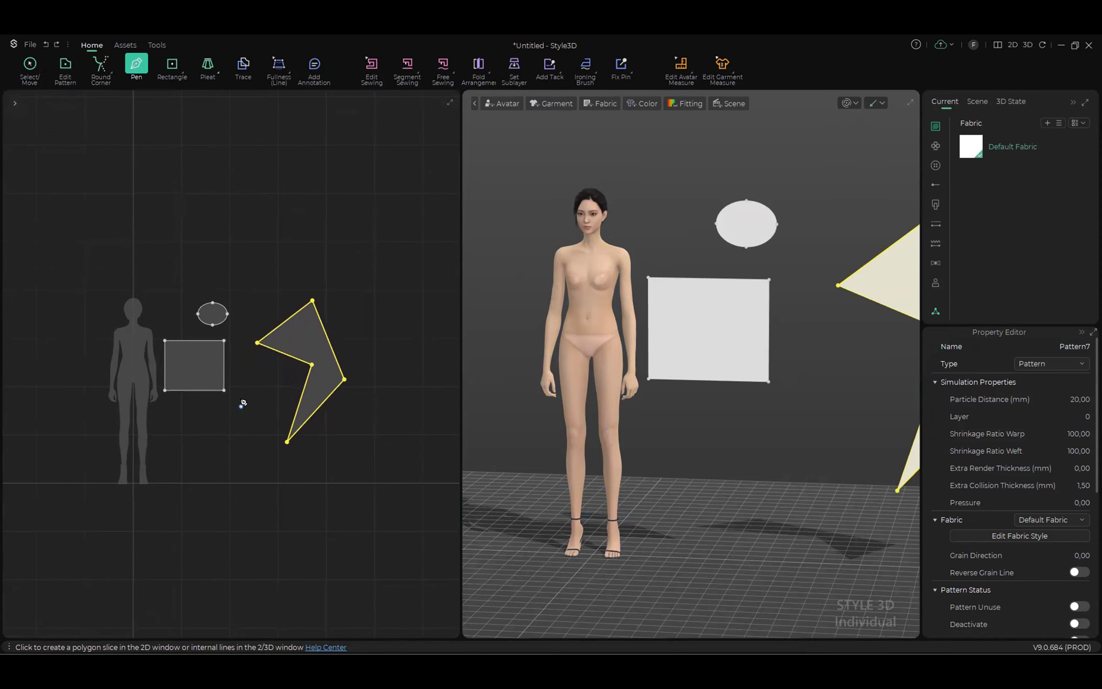
scroll(242, 402, "up", 2)
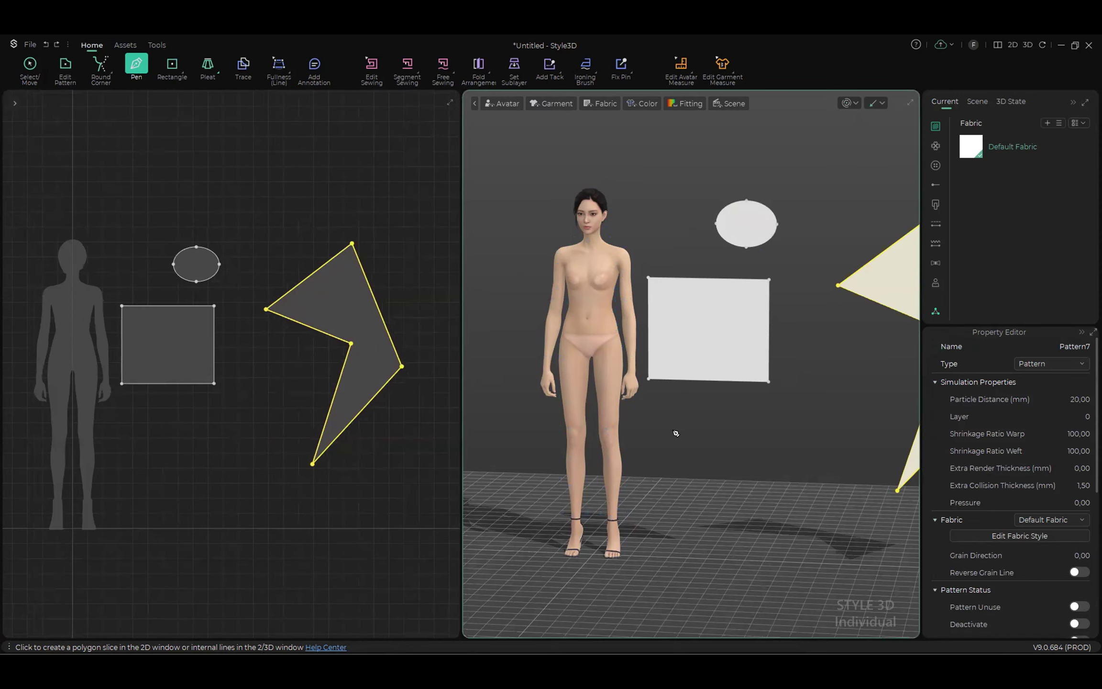
scroll(665, 445, "down", 4)
middle_click_drag(780, 462, 755, 428)
scroll(662, 452, "down", 1)
scroll(670, 435, "down", 1)
mouse_move(625, 439)
right_mouse_down()
mouse_move(663, 439)
mouse_move(624, 438)
right_mouse_up()
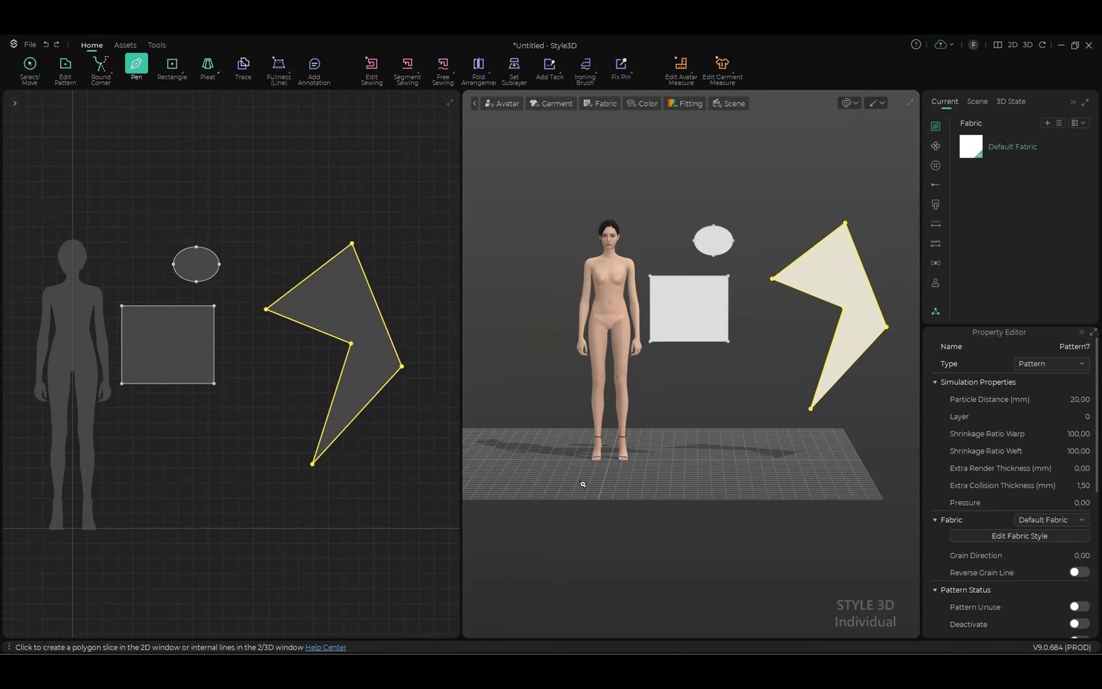
scroll(660, 349, "up", 6)
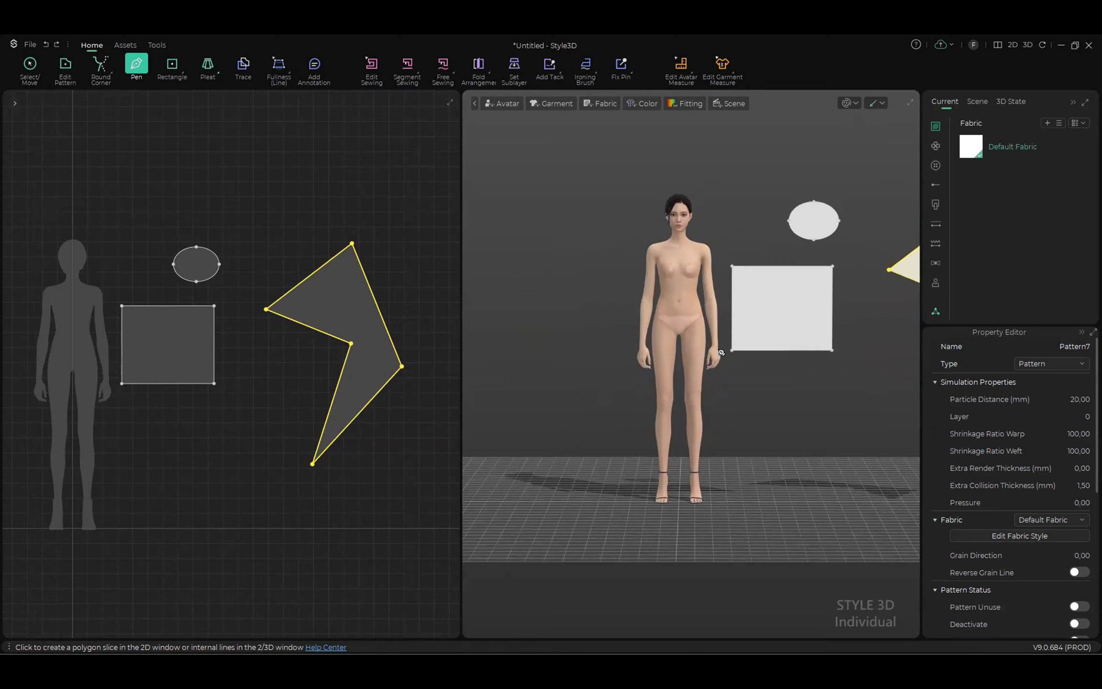
scroll(697, 377, "up", 2)
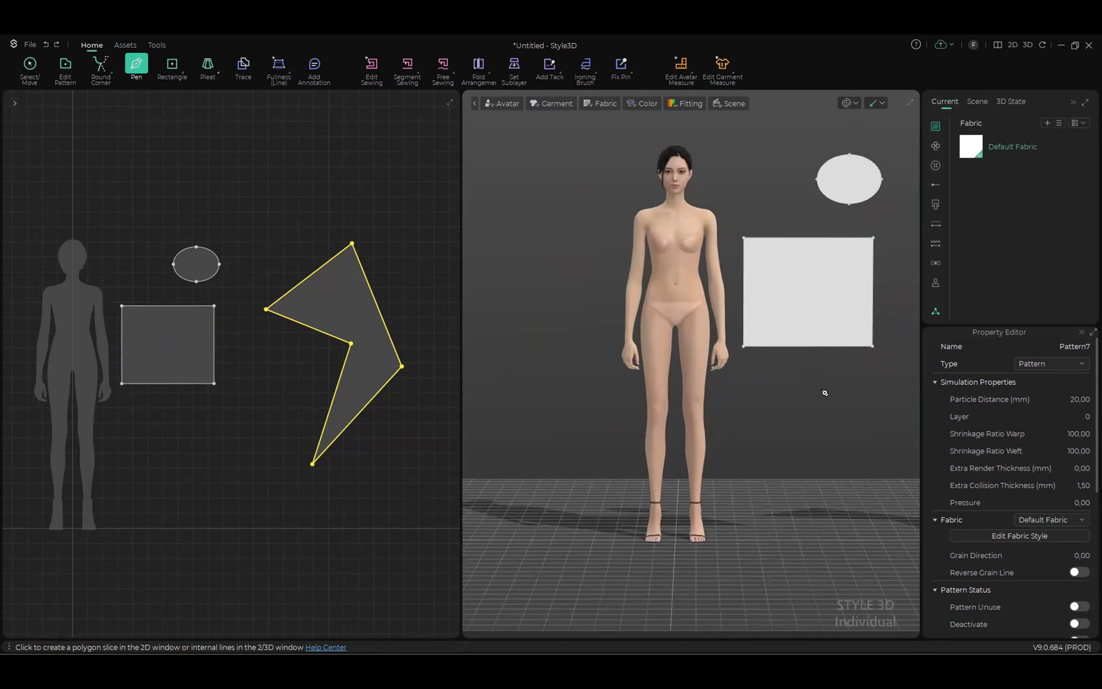
mouse_move(826, 390)
right_mouse_down()
mouse_move(685, 373)
mouse_move(861, 389)
mouse_move(813, 391)
right_mouse_up()
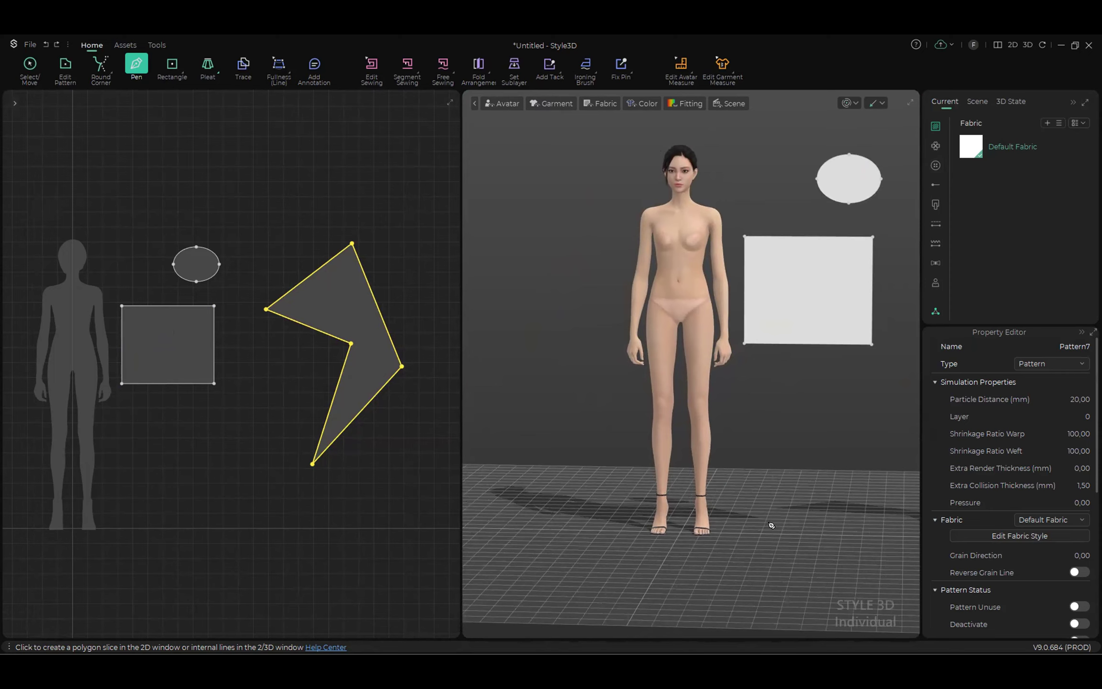
Step: Show the avatar in the preset back, front, bottom, top and both side views of the 3D window
key("8")
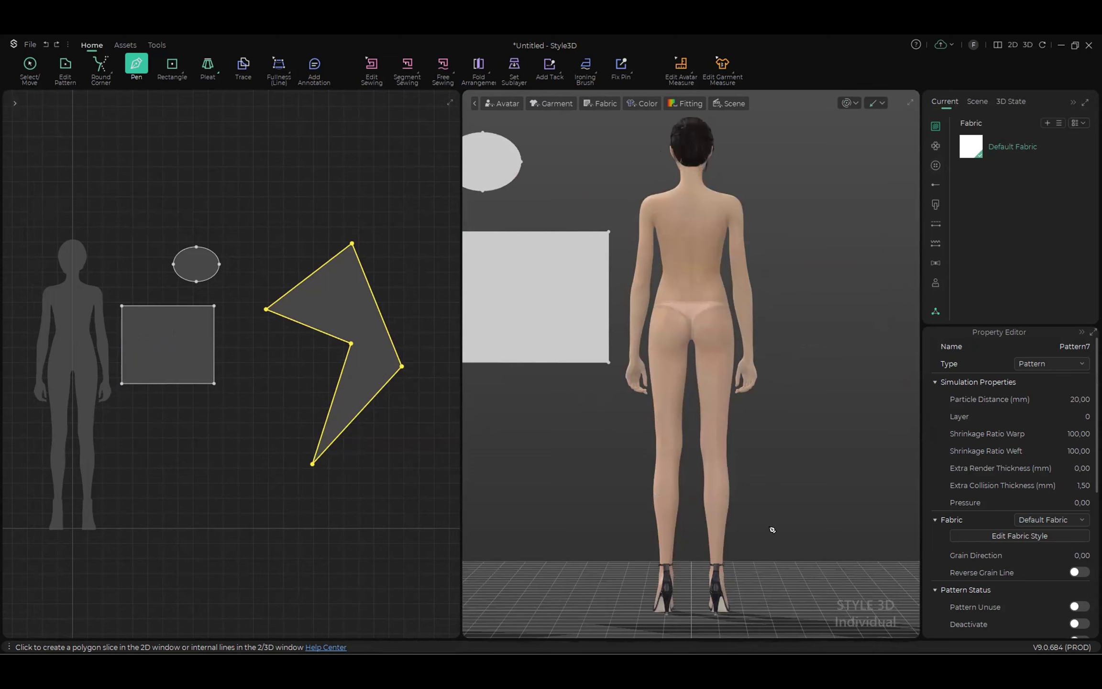
key("2")
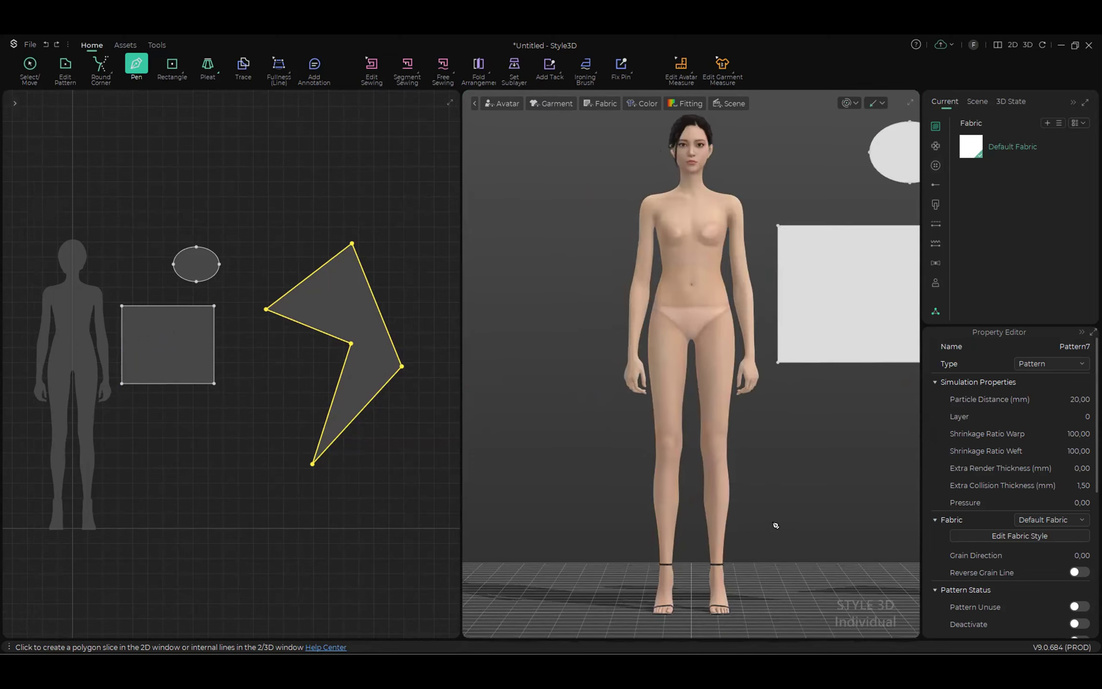
key("5")
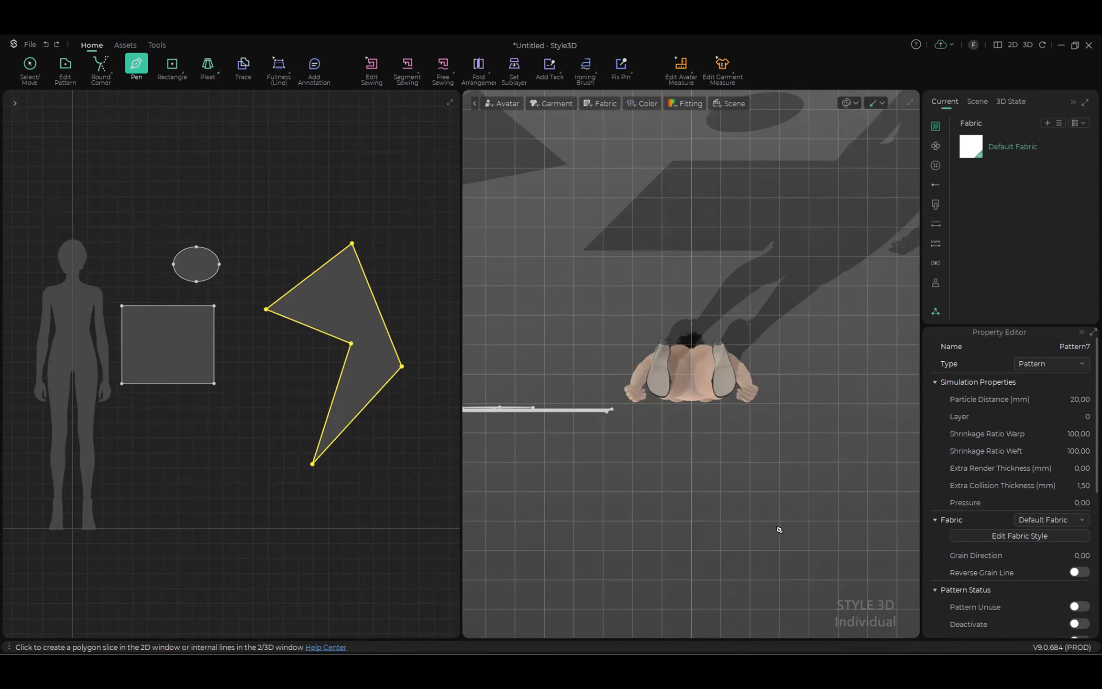
key("4")
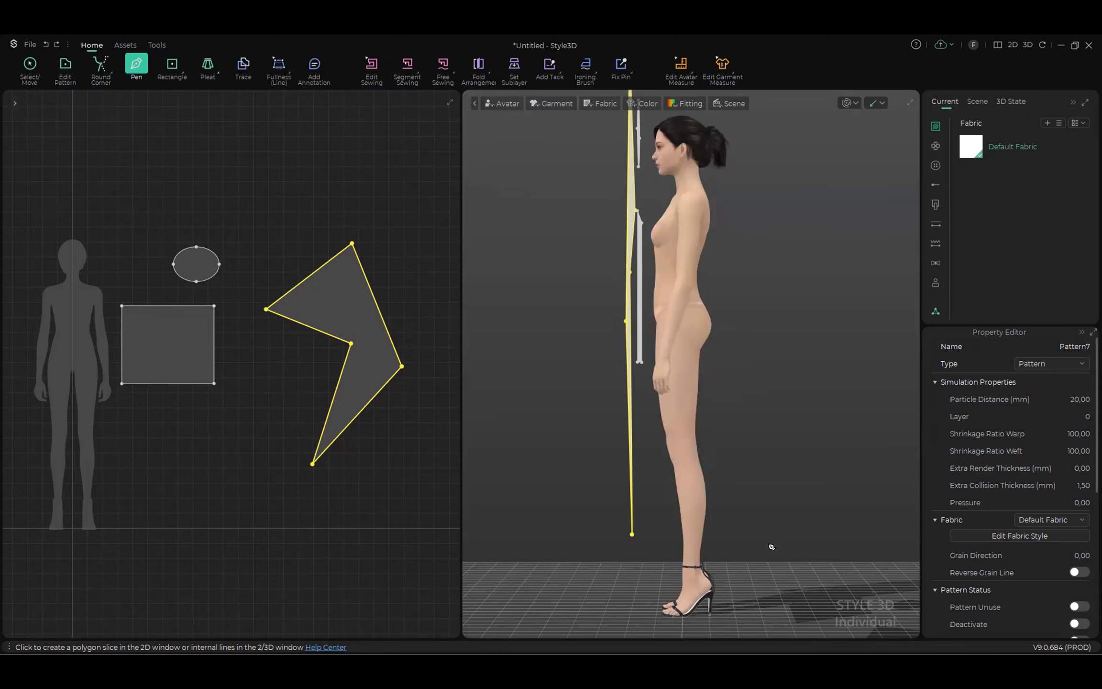
key("5")
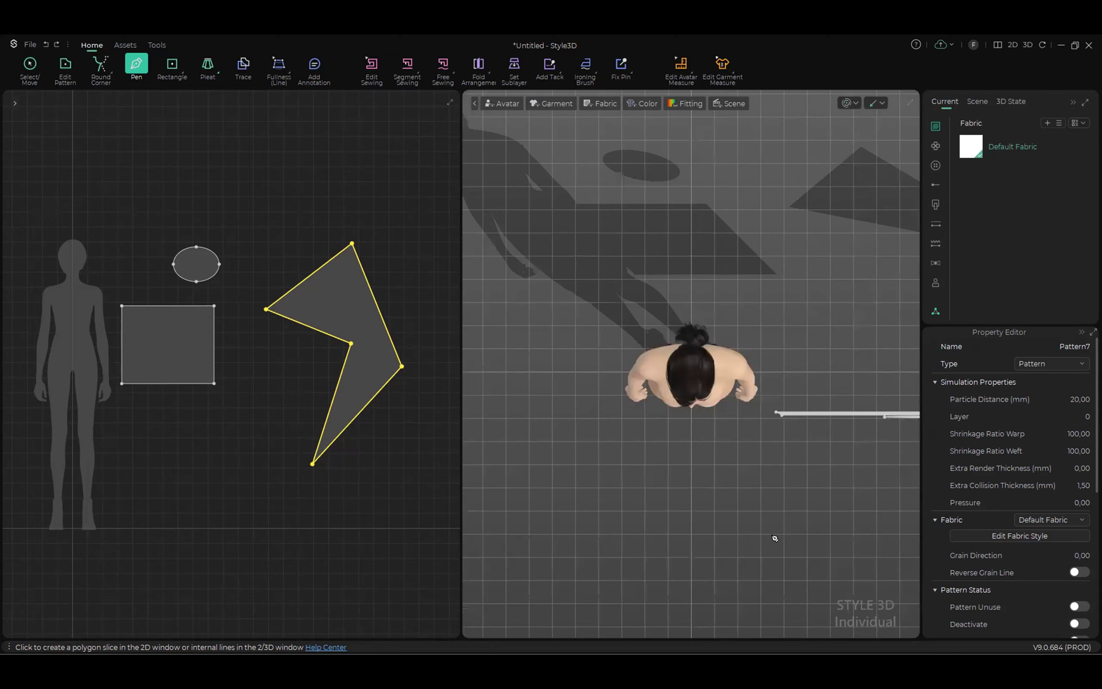
key("4")
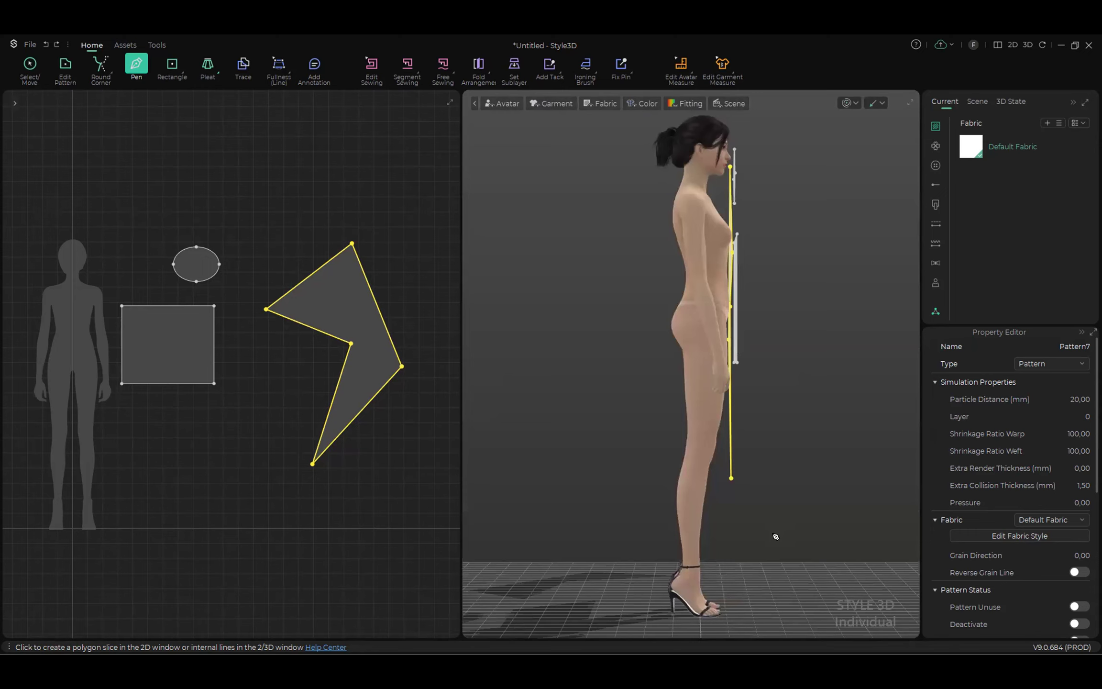
key("8")
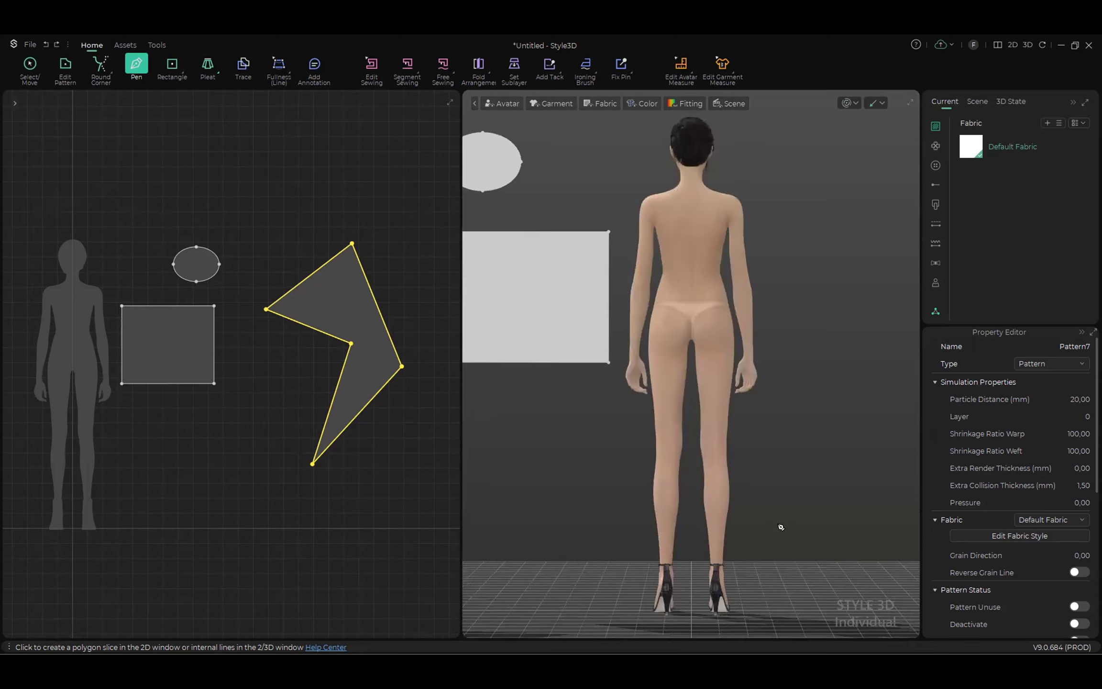
Step: Orbit around the avatar, restore the preset back and front views, and check zooming in and out from the front
right_click_drag(830, 420, 784, 408)
key("8")
key("2")
scroll(720, 320, "up", 3)
scroll(712, 326, "down", 3)
scroll(707, 328, "up", 2)
scroll(707, 328, "down", 2)
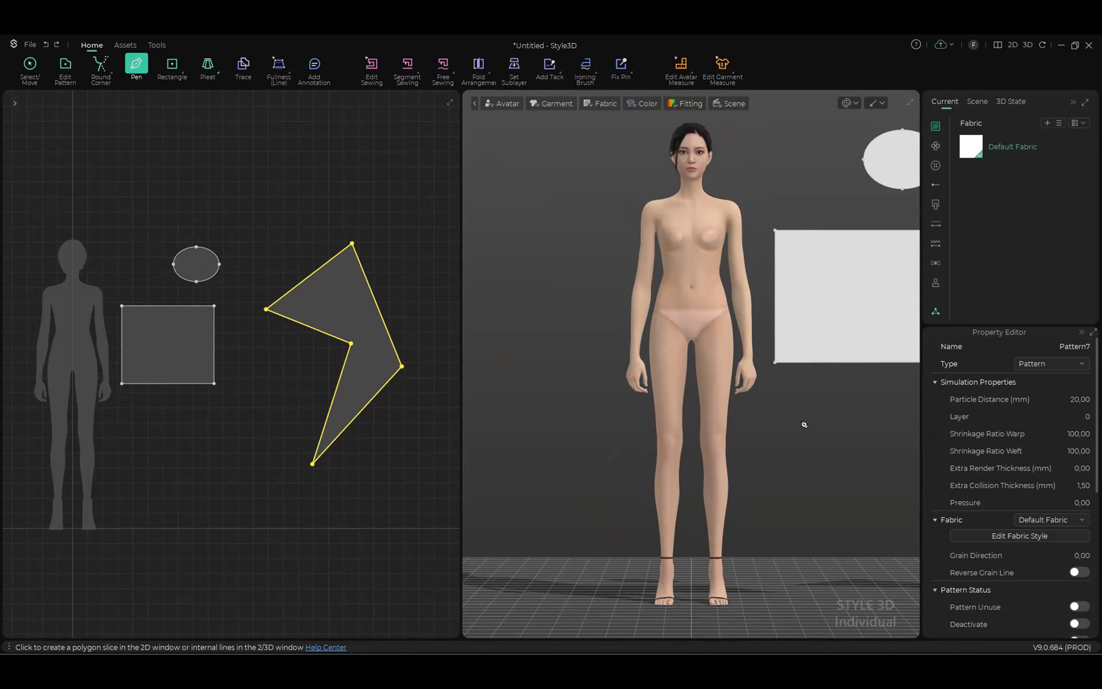
Step: Activate Select/Move, clear the polygon selection, and set the 3D view to Back and to Front from the context commands
key("a")
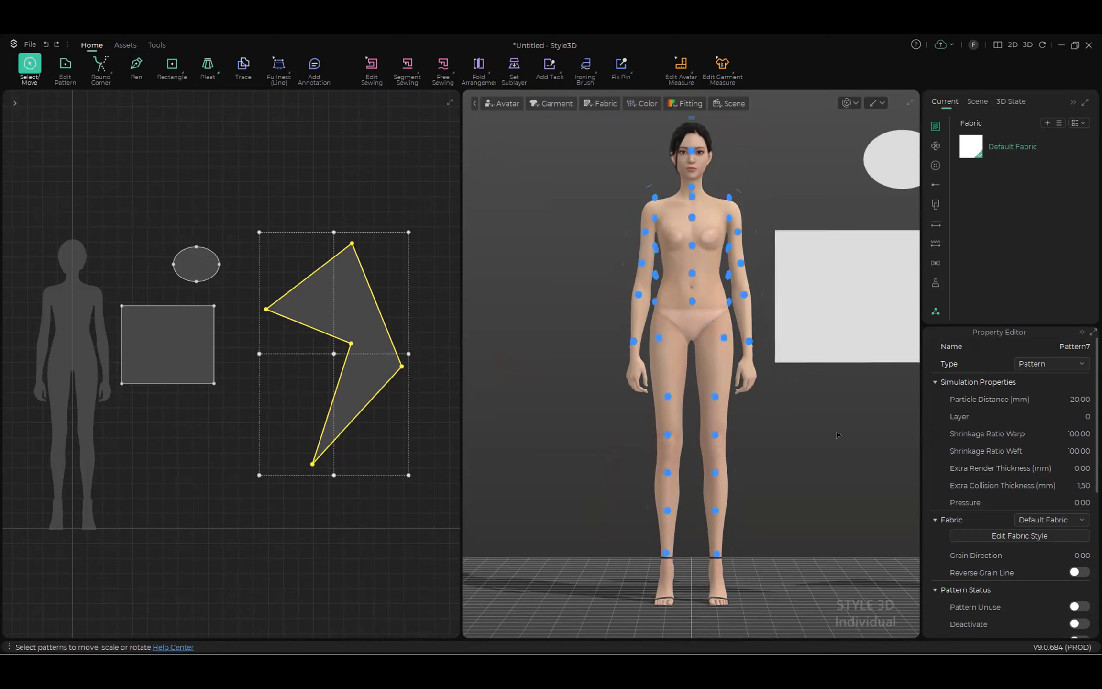
key("shift+f")
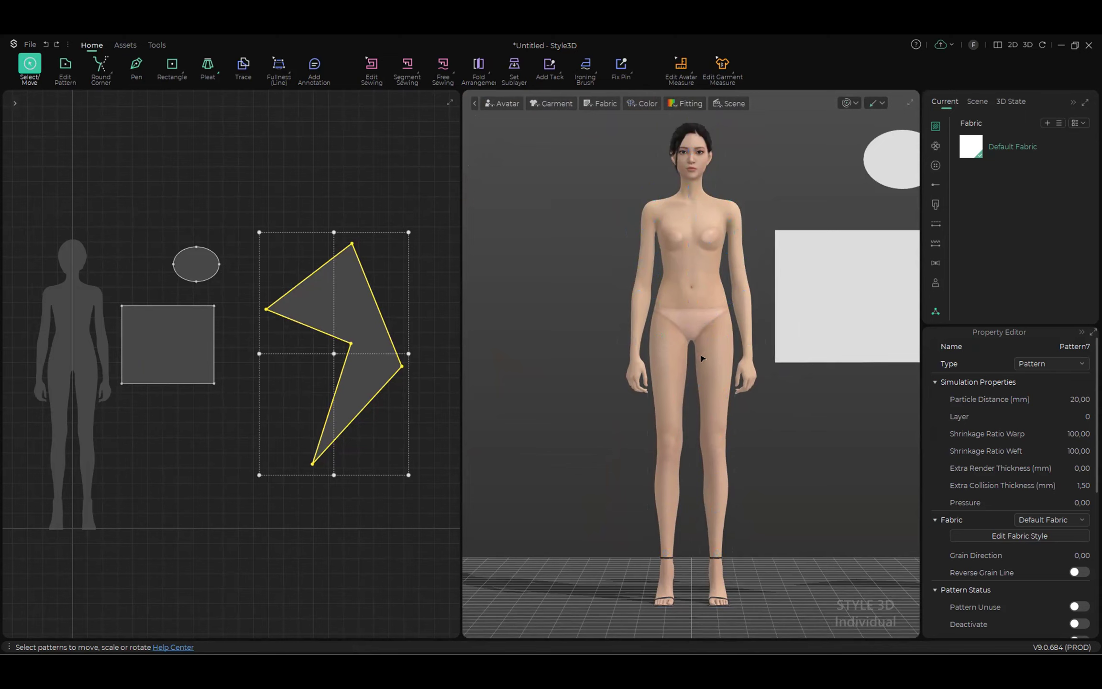
right_click(585, 270)
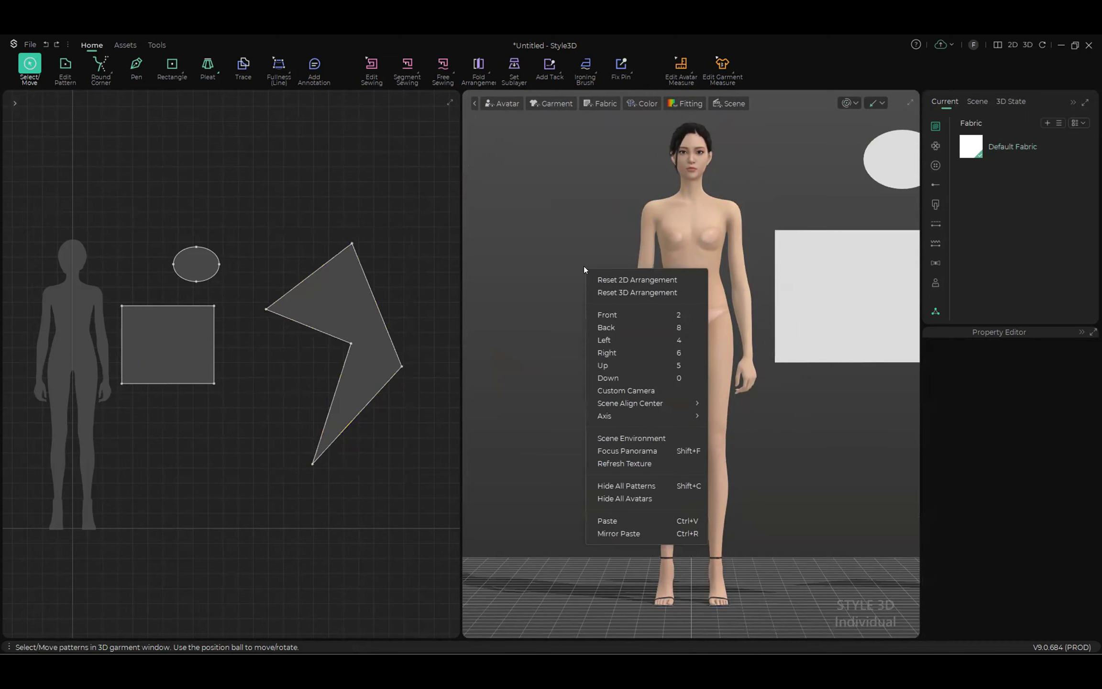
left_click(631, 326)
right_click(829, 271)
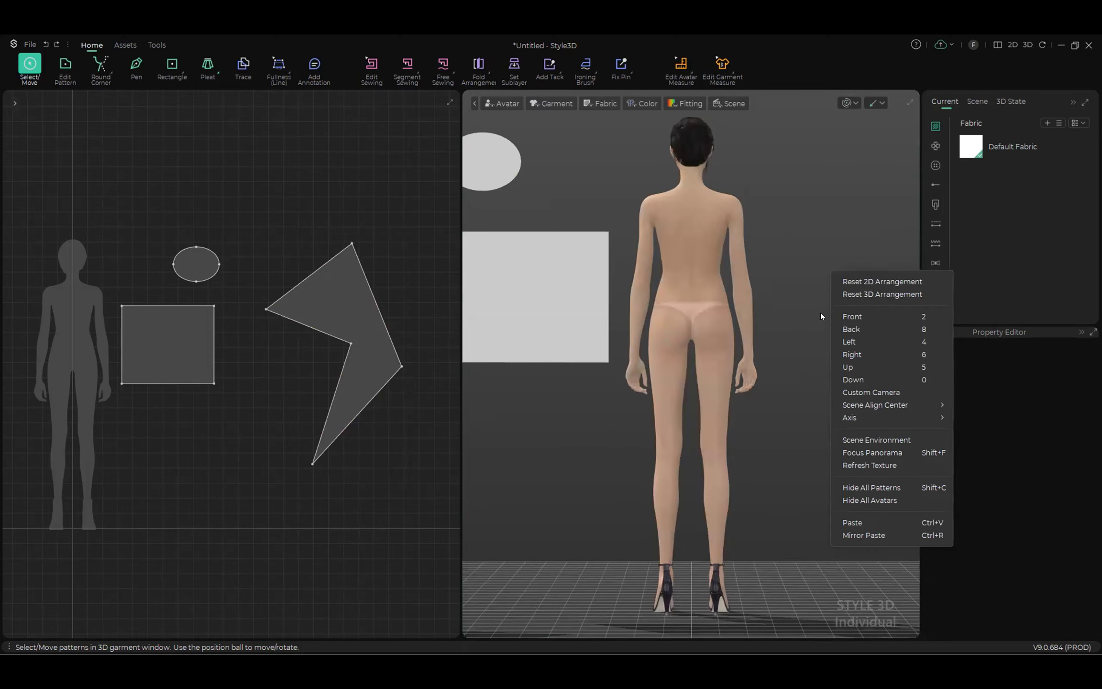
left_click(858, 315)
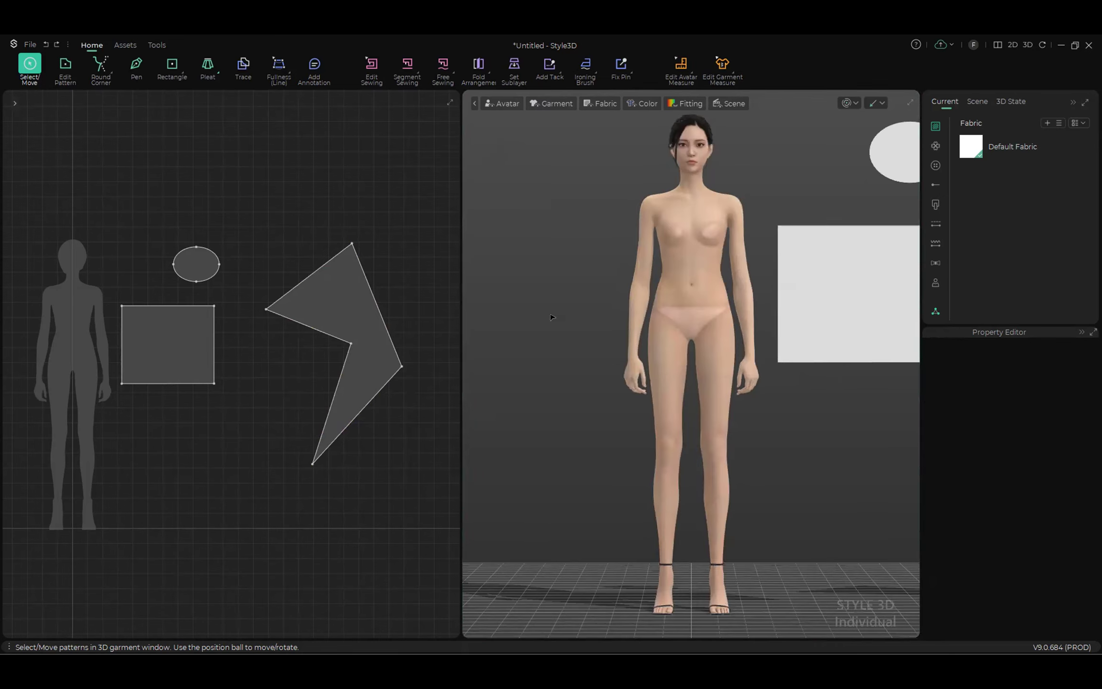
Step: Set the 3D view to Up, Back and Front in turn from the context commands, framing the avatar with the patterns
right_click(552, 278)
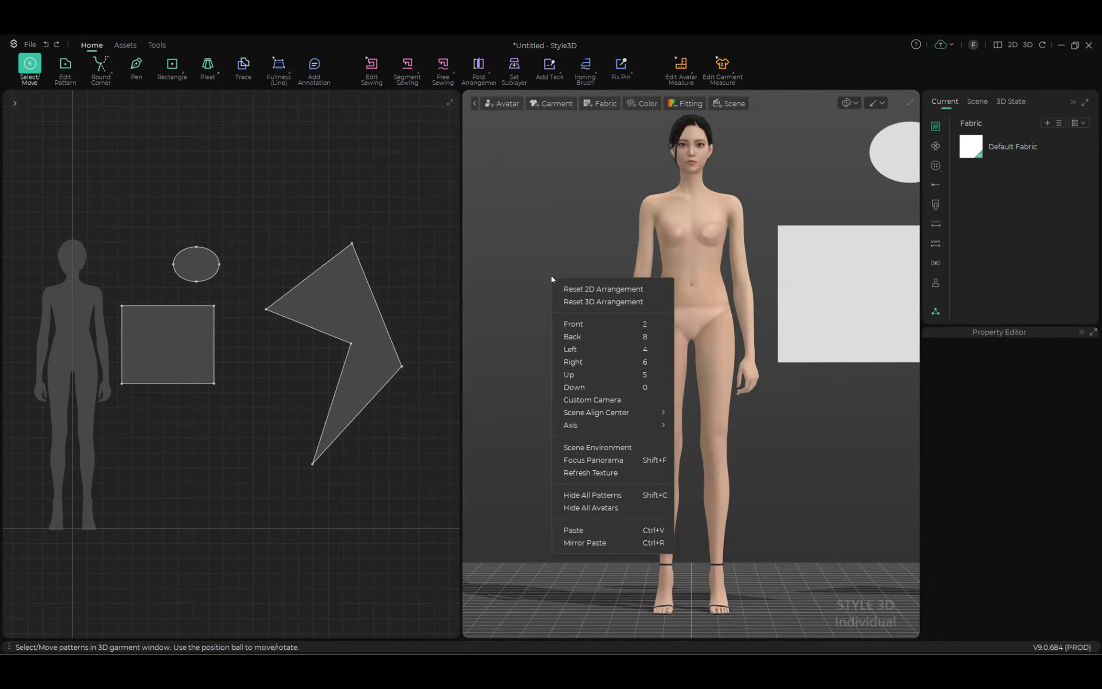
left_click(590, 380)
right_click(773, 270)
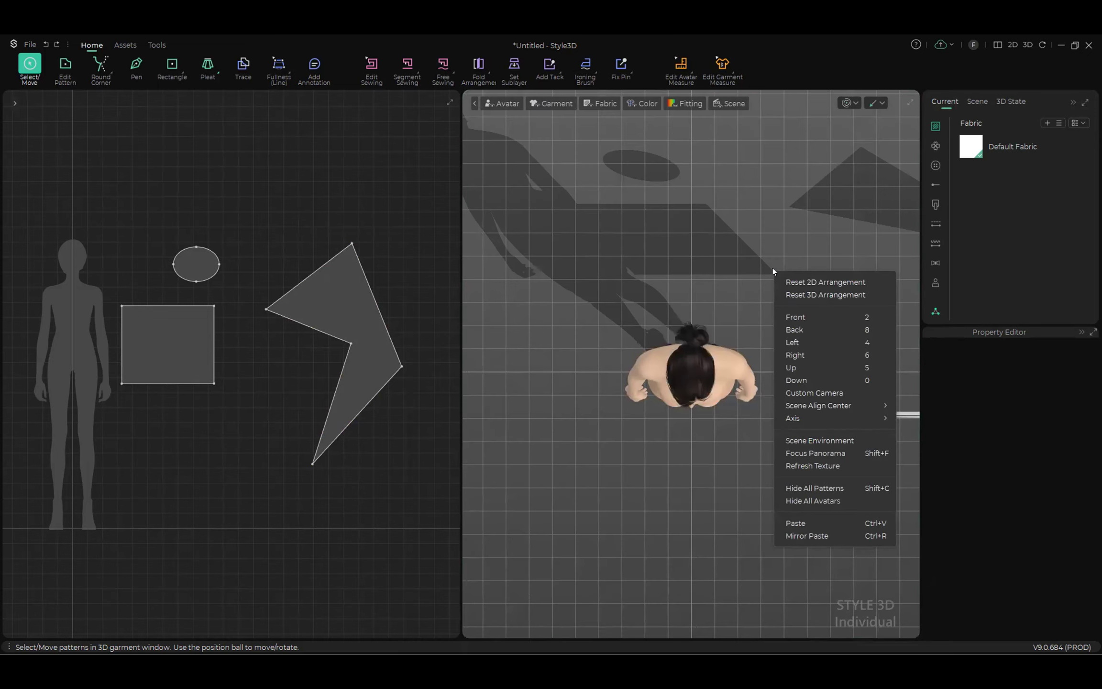
left_click(809, 328)
right_click(806, 296)
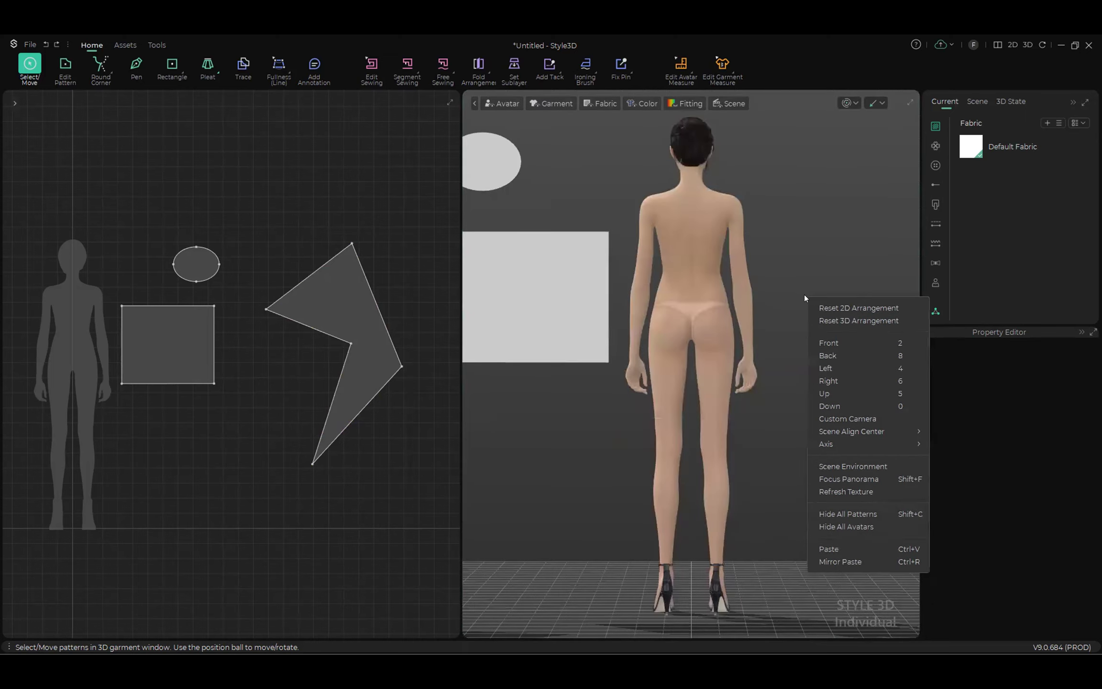
left_click(850, 341)
scroll(632, 388, "down", 3)
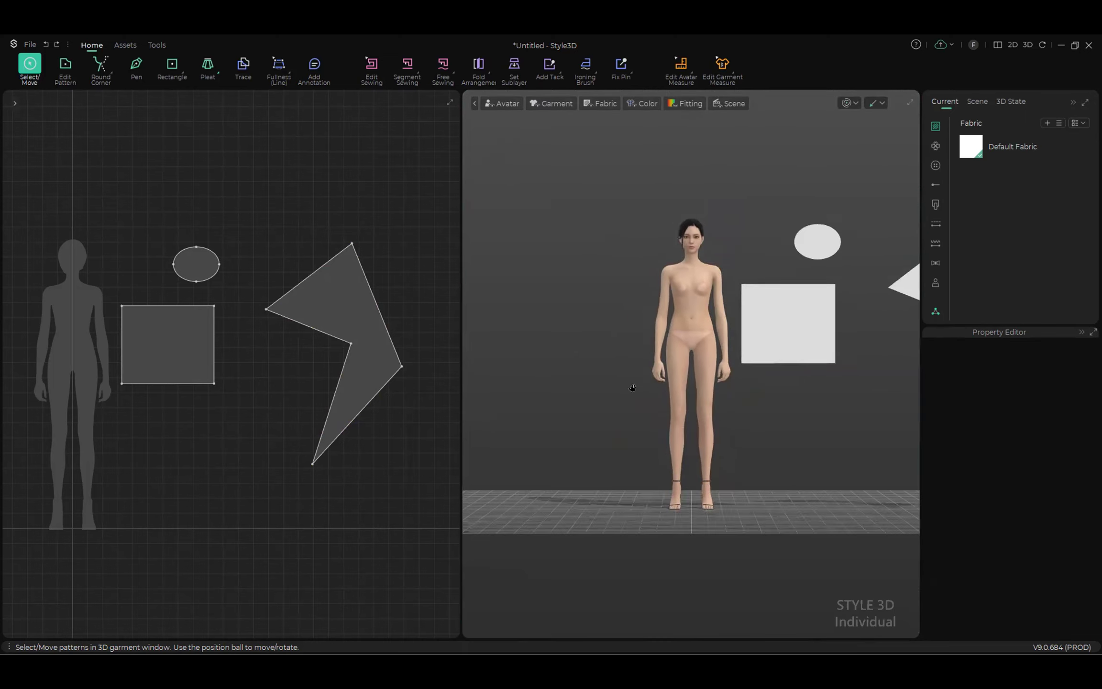
middle_click_drag(632, 388, 557, 367)
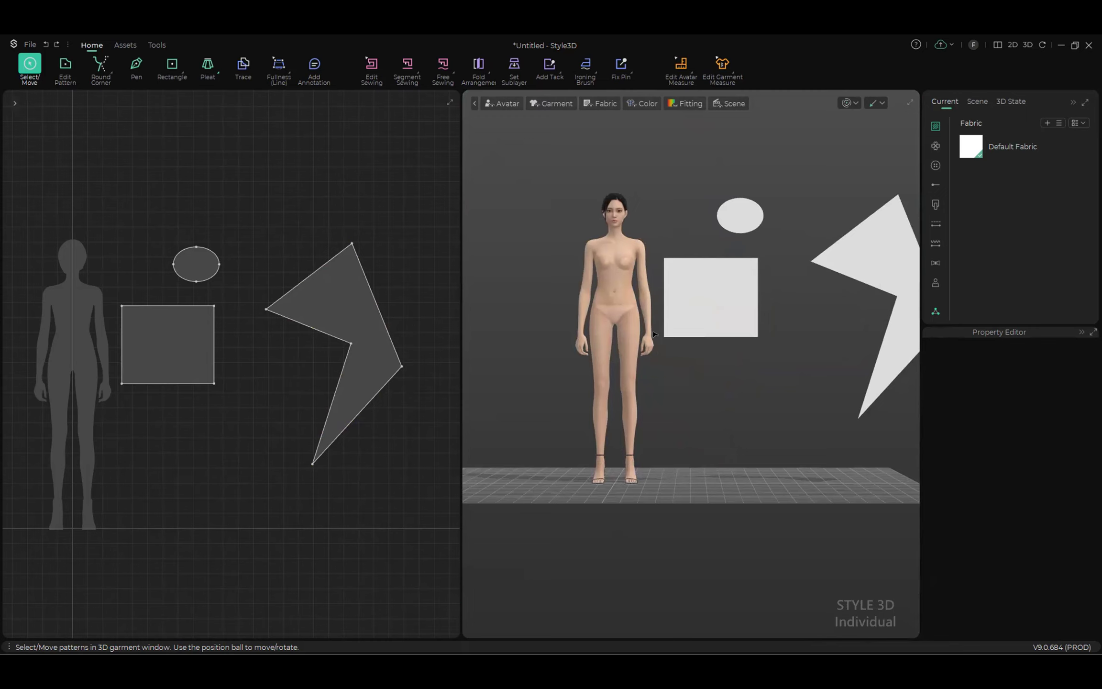
Step: Draw a closed triangular pattern above the oval with the Pen tool, with sides of about 79.4, 69.6 and 90.6
scroll(628, 289, "up", 2)
scroll(621, 307, "down", 1)
middle_click_drag(621, 308, 594, 348)
scroll(595, 351, "up", 1)
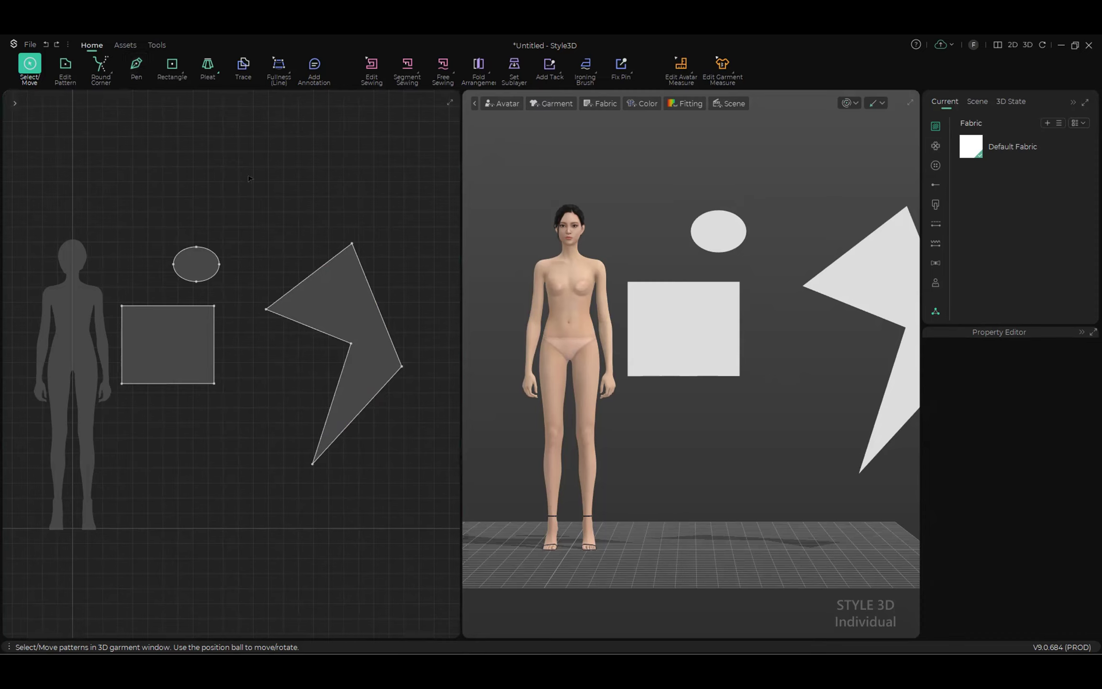
key("p")
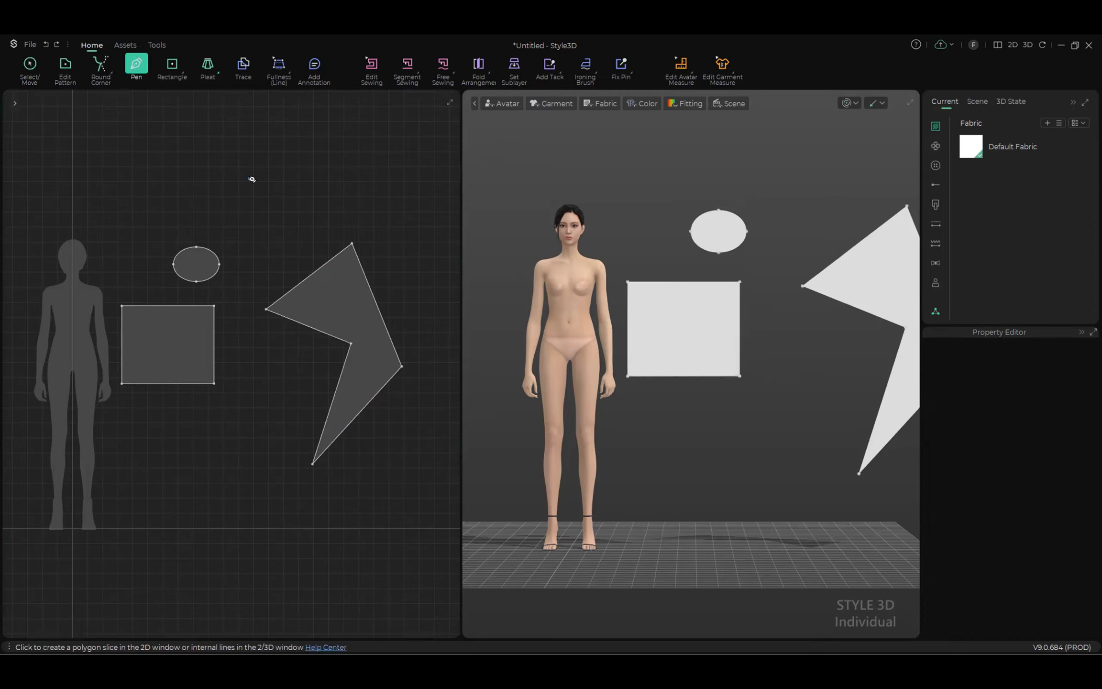
left_click(182, 169)
left_click(295, 130)
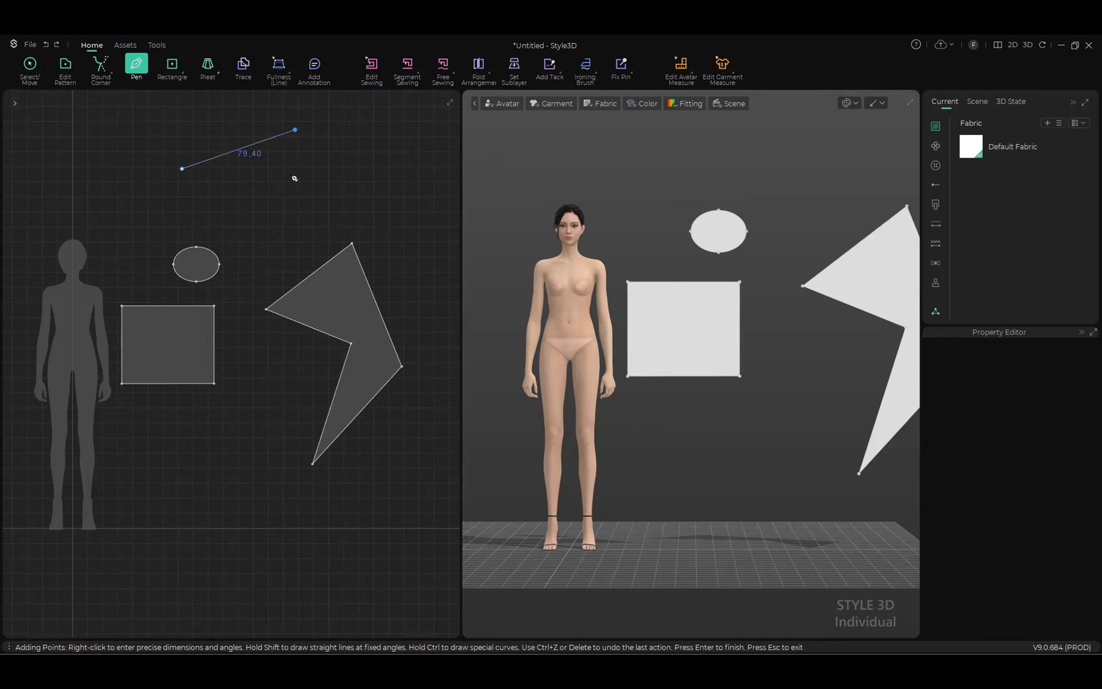
left_click(301, 233)
left_click(182, 169)
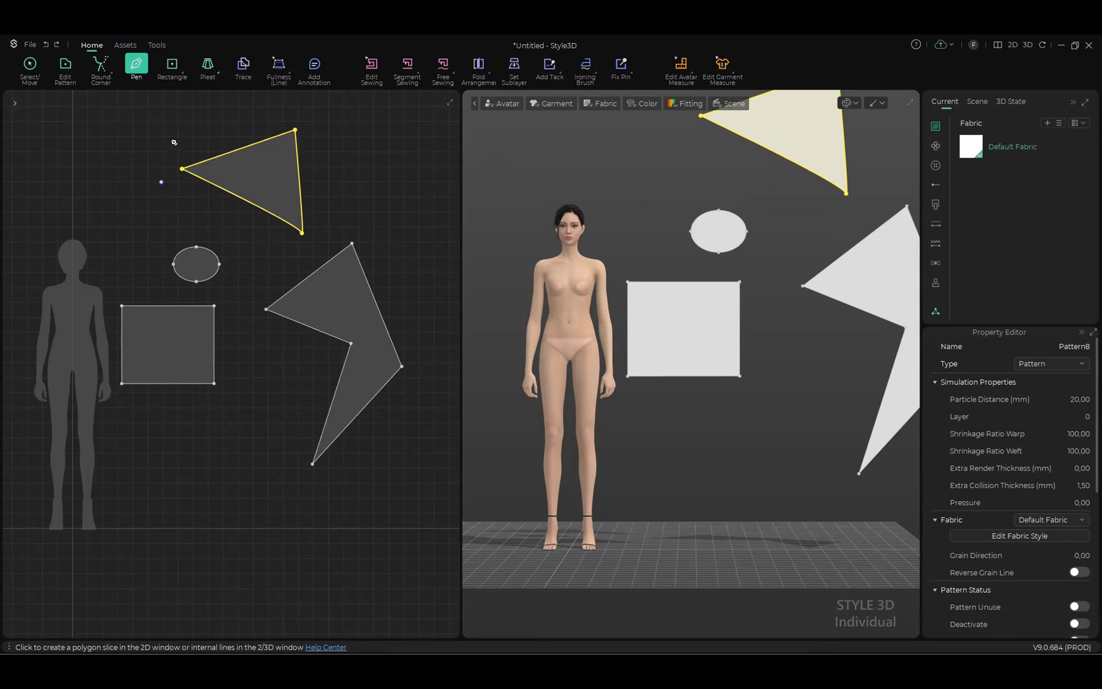
Step: Look through the pattern editing and shape creation tools and activate Internal Dart
left_click(136, 65)
left_click(124, 163)
left_click(181, 71)
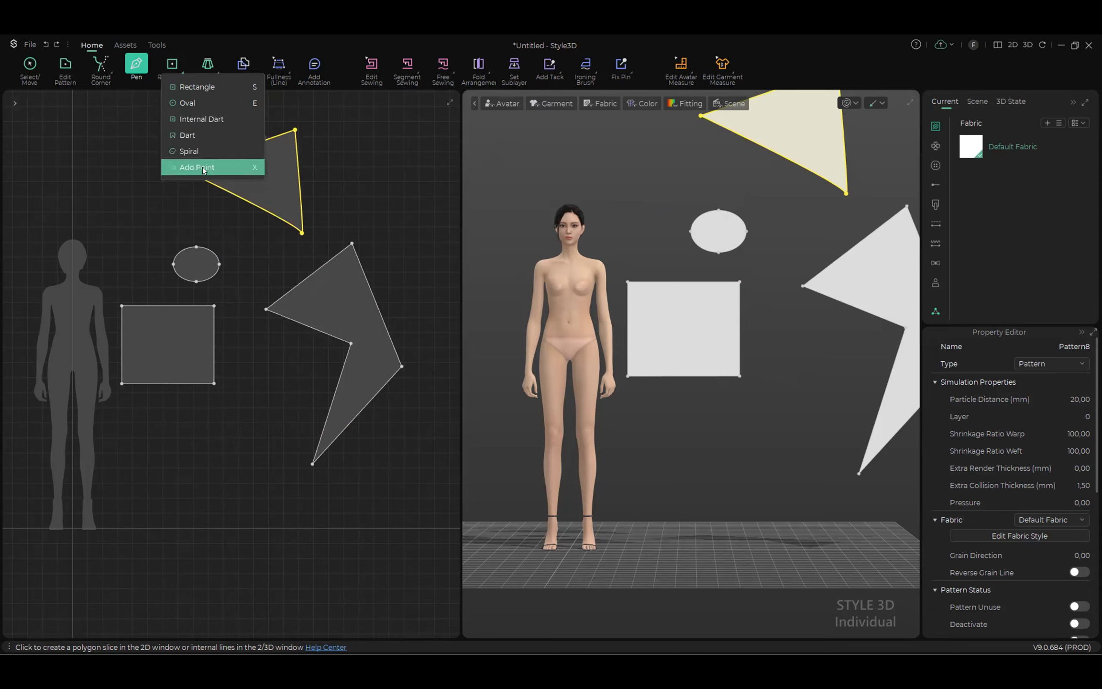
left_click(137, 203)
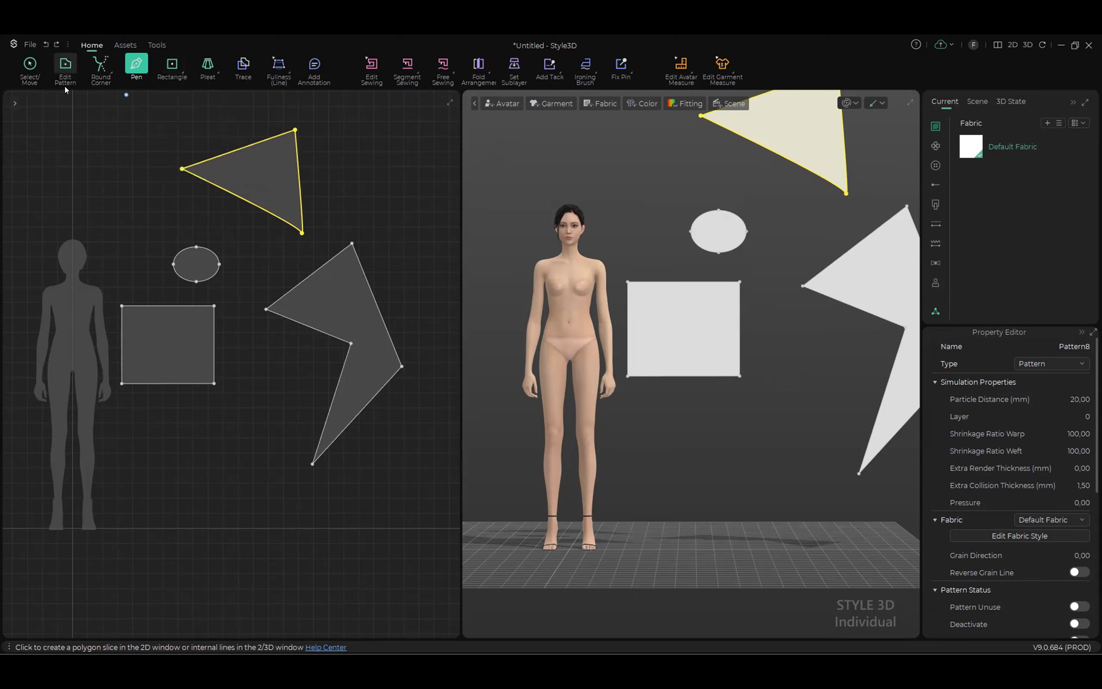
left_click(66, 63)
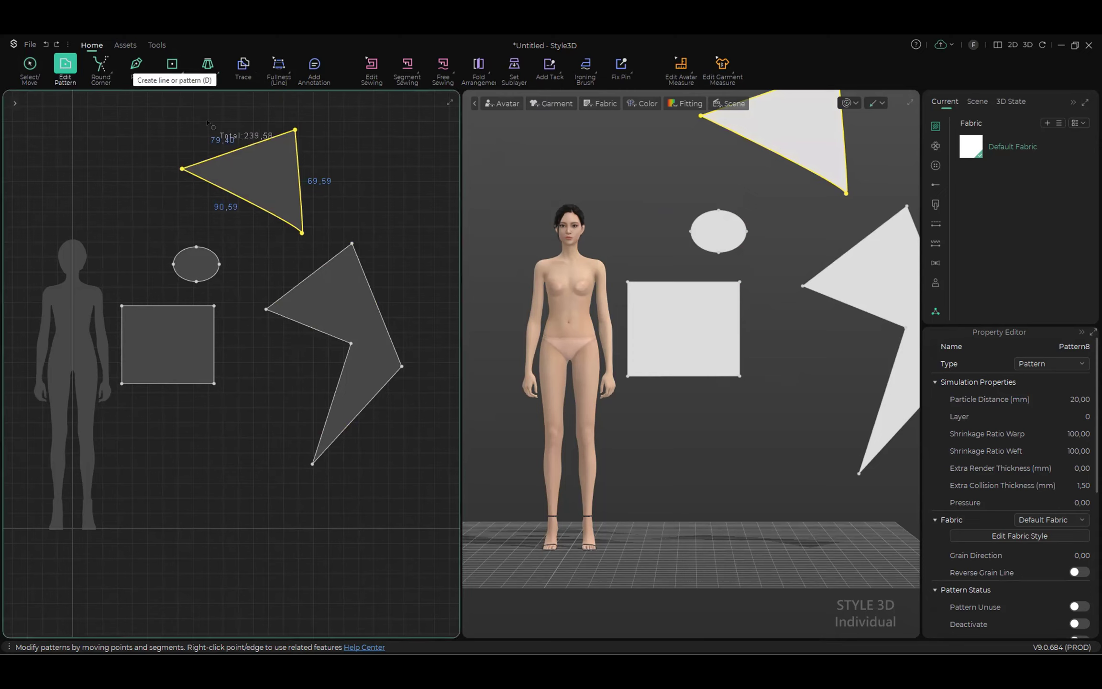
left_click(178, 70)
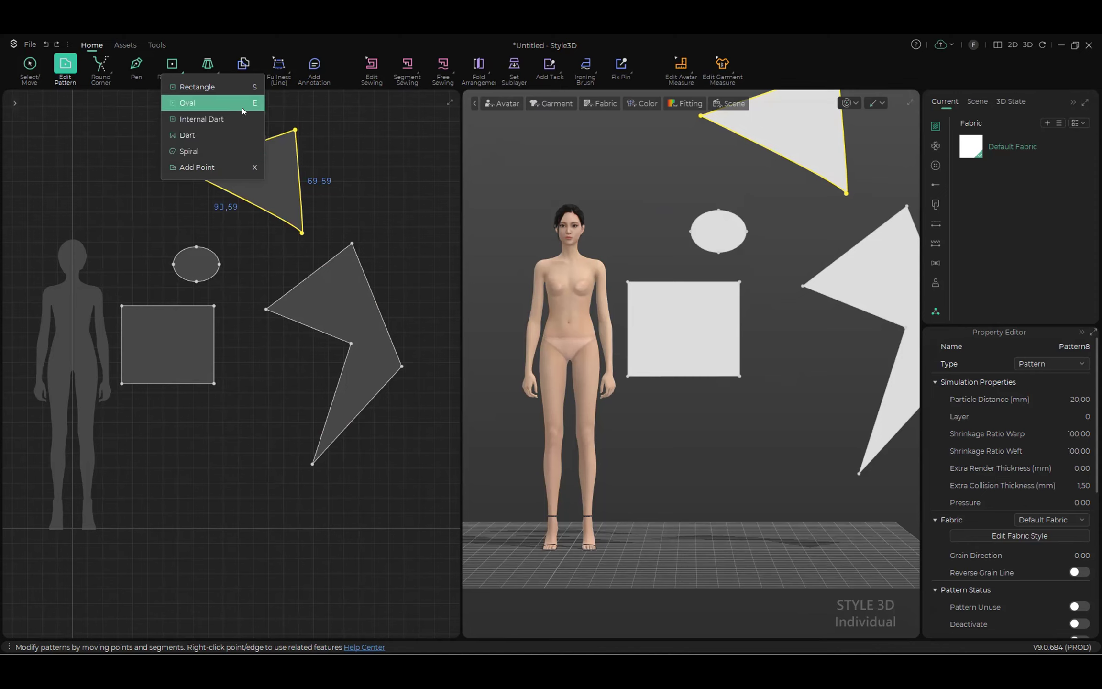
left_click(201, 119)
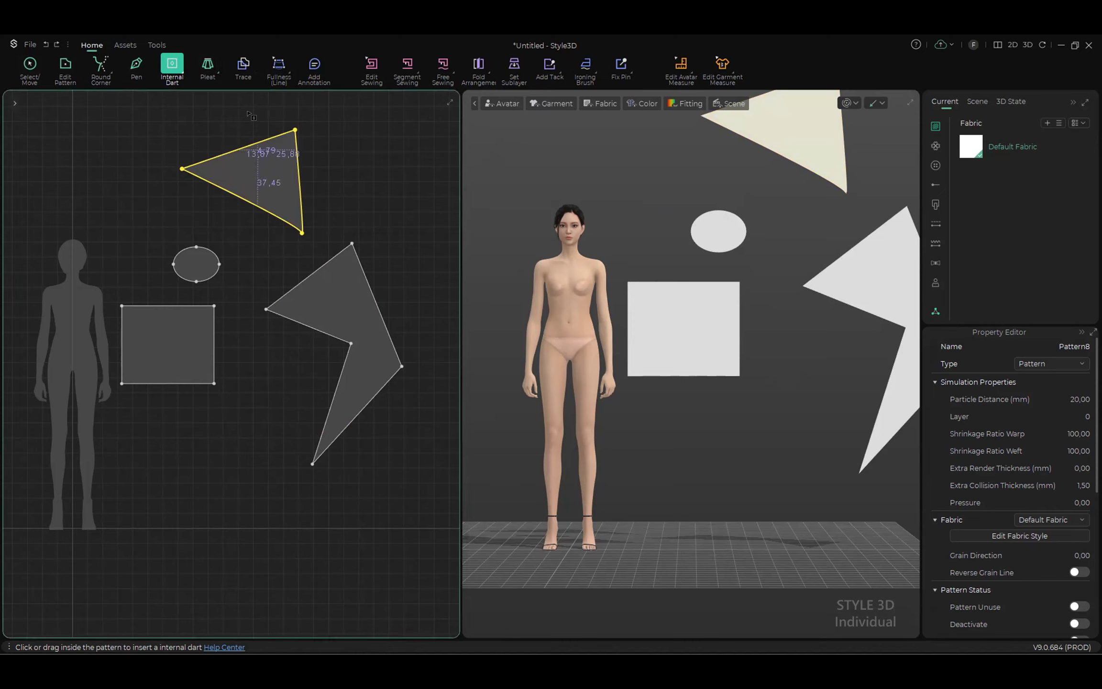
left_click(213, 73)
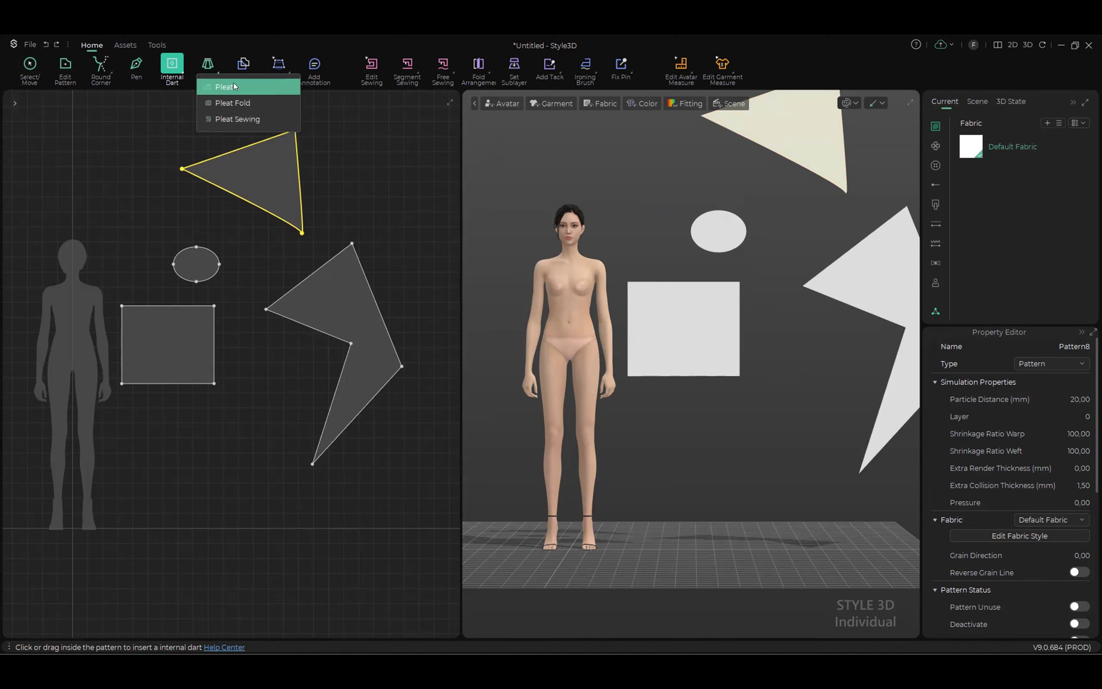
left_click(152, 147)
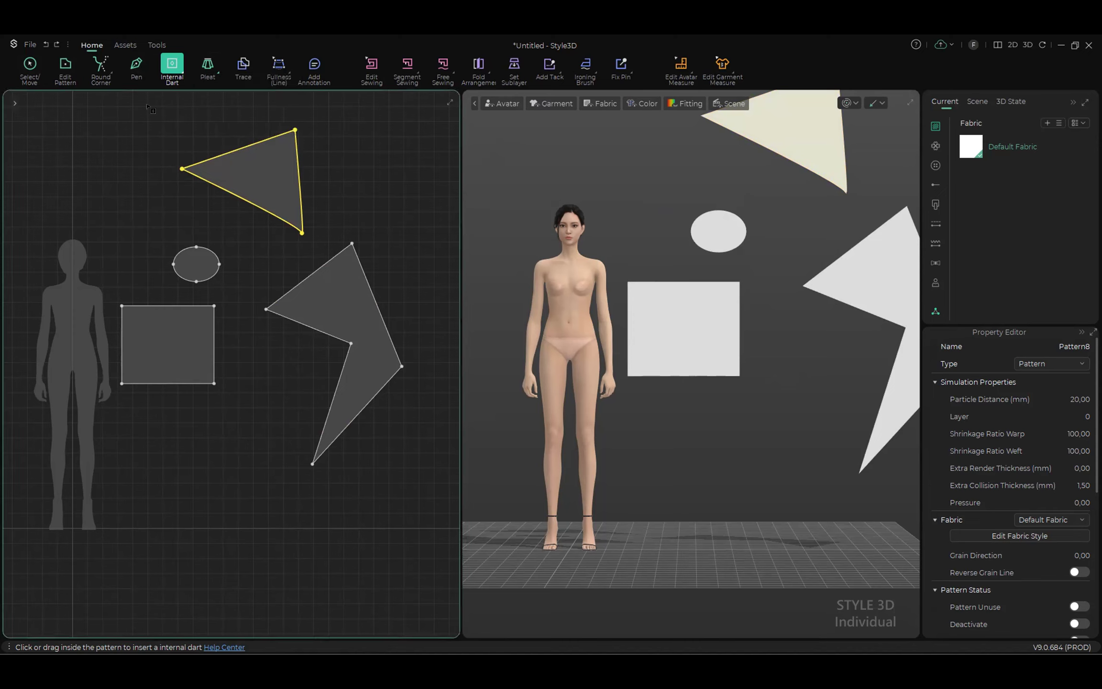
left_click(181, 73)
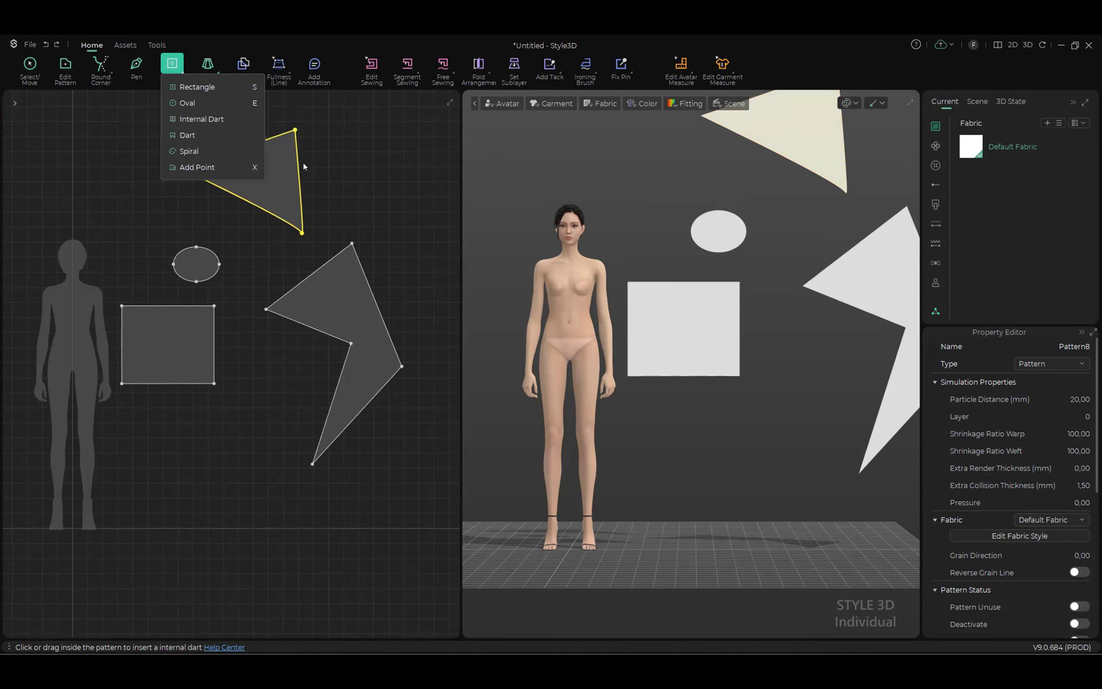
left_click(389, 166)
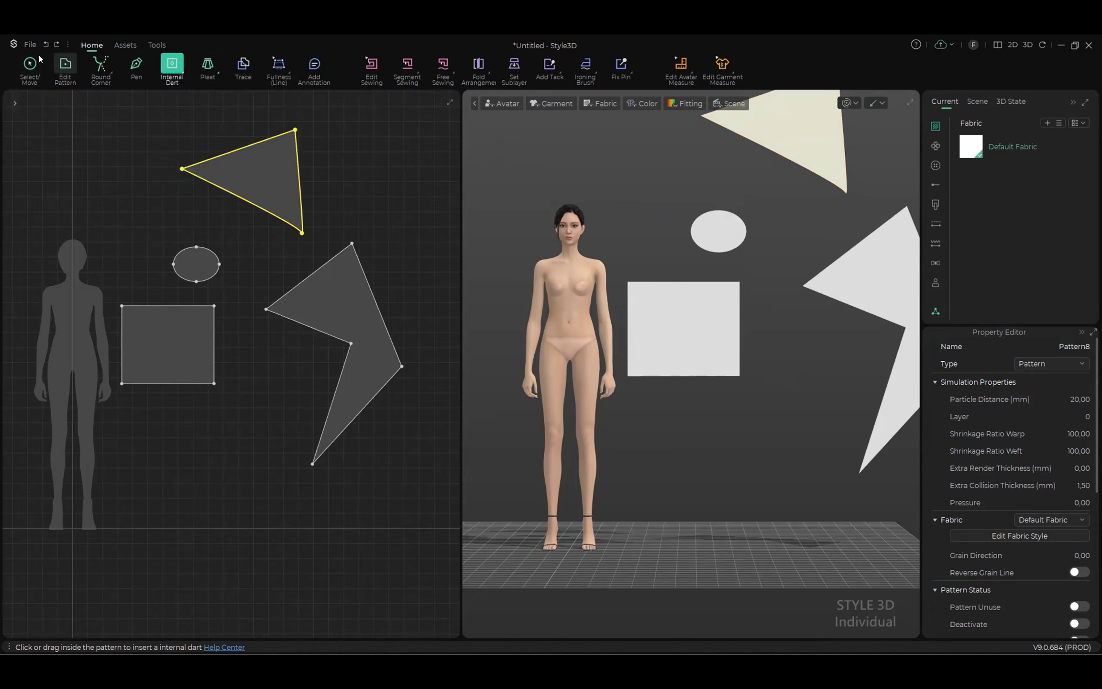
Step: Open the user settings and expand the shortcut list for the 2D Pattern Create tools
left_click(30, 44)
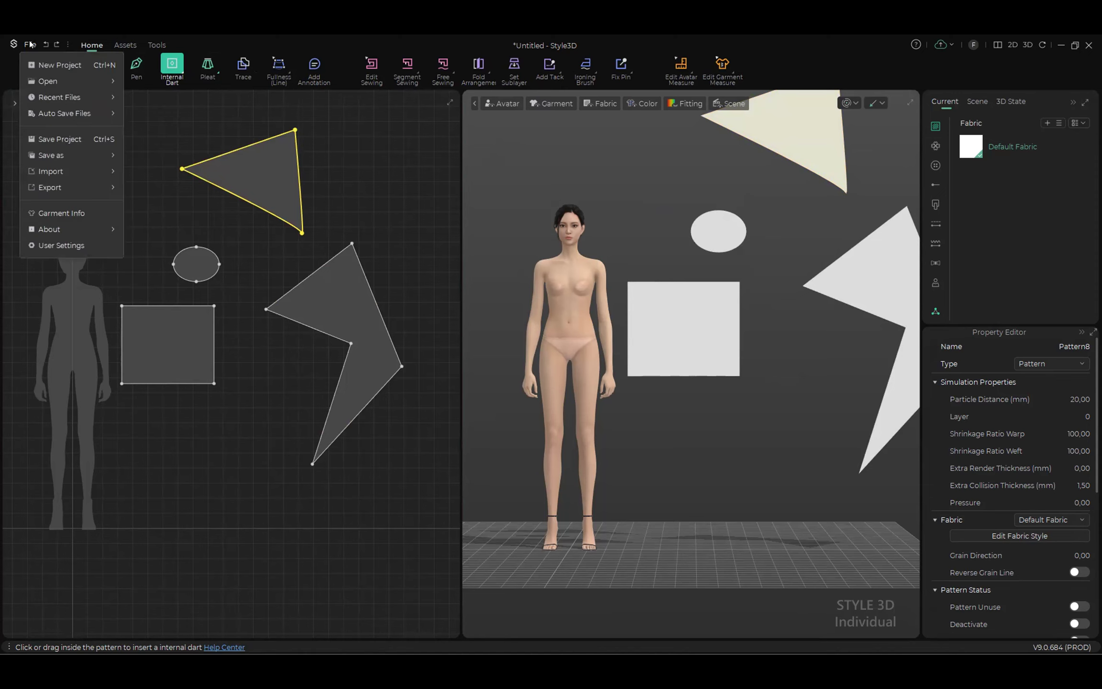
left_click(60, 245)
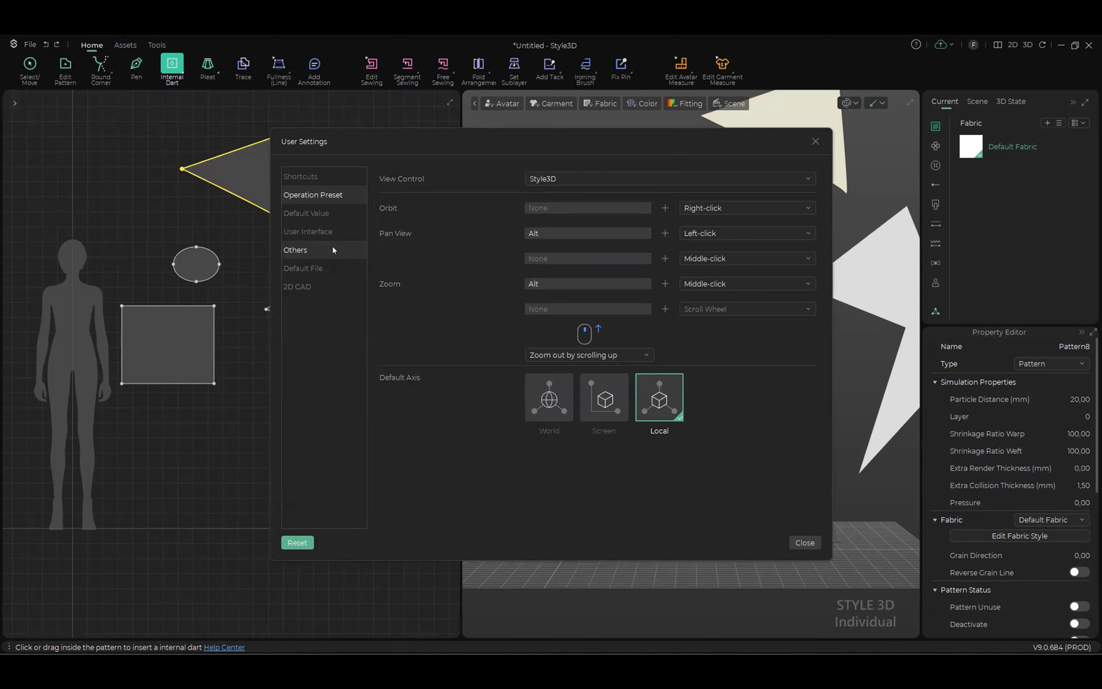
left_click(308, 176)
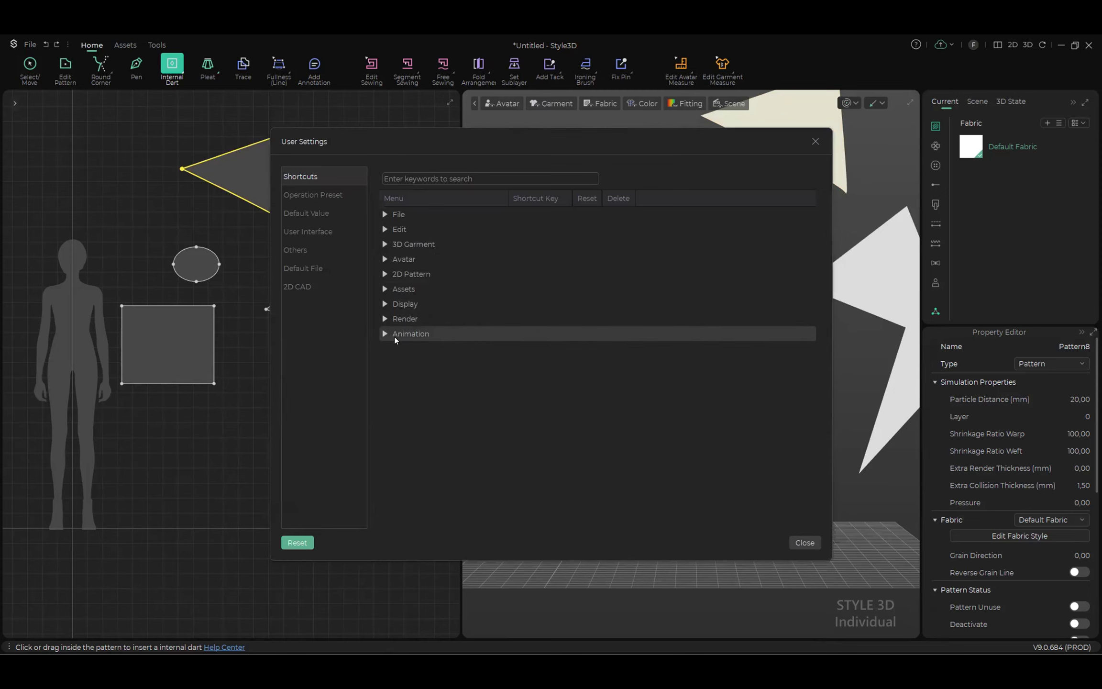
left_click(383, 273)
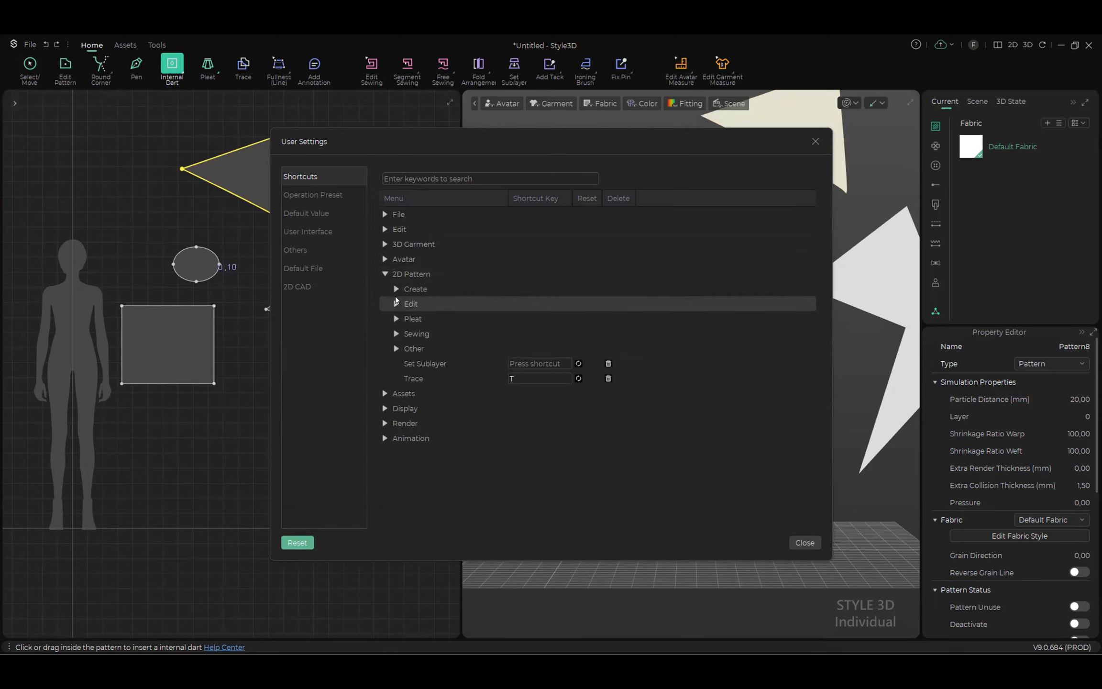
left_click(395, 291)
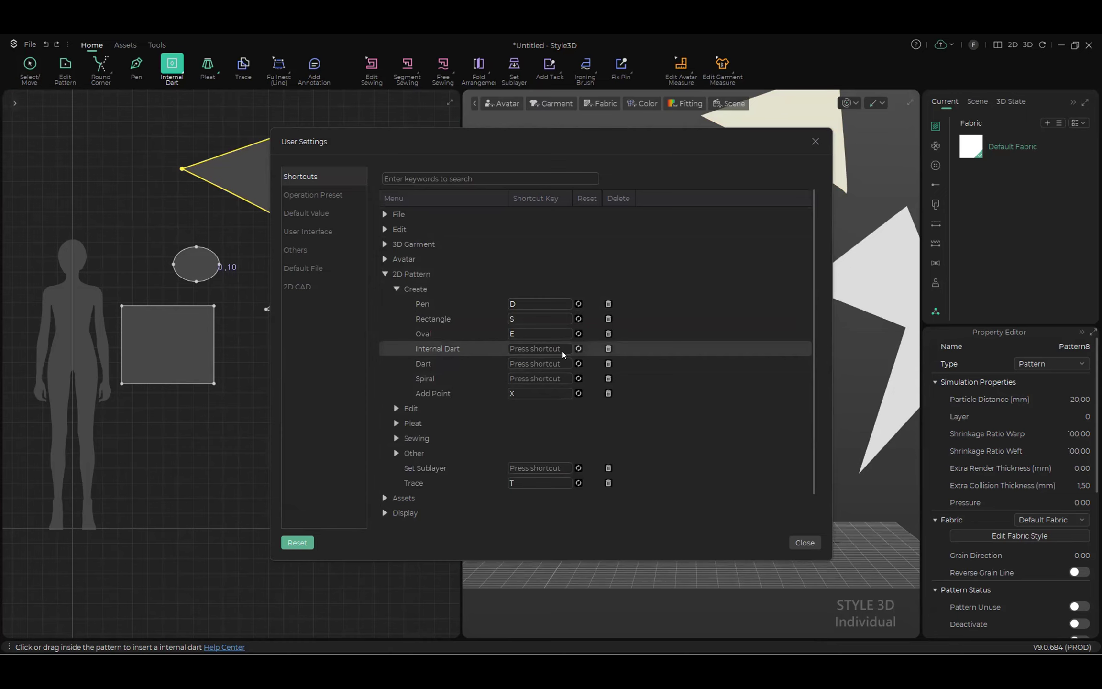
Step: Try to assign D as the shortcut for the Internal Dart tool
left_click(534, 353)
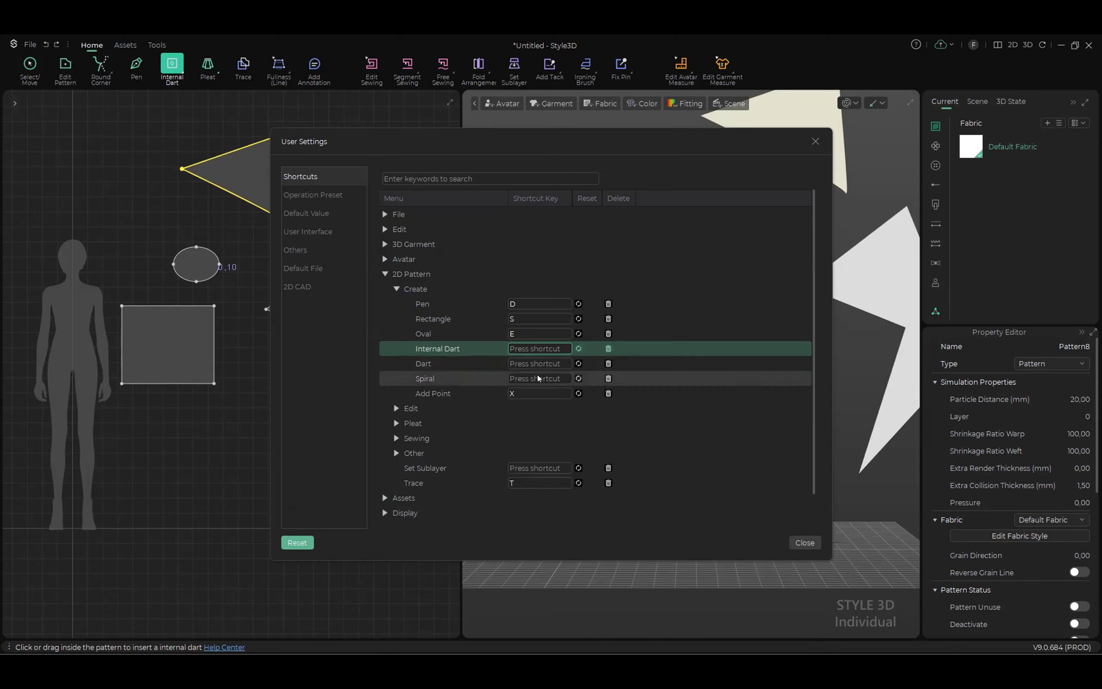
key("d")
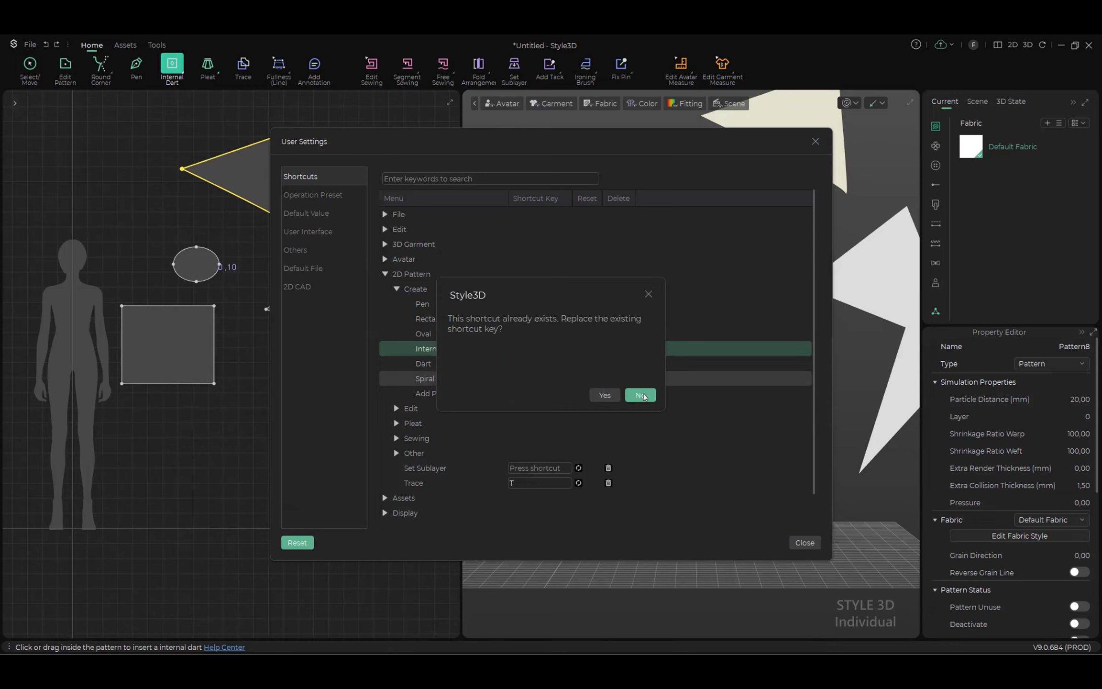
left_click(603, 395)
left_click(556, 344)
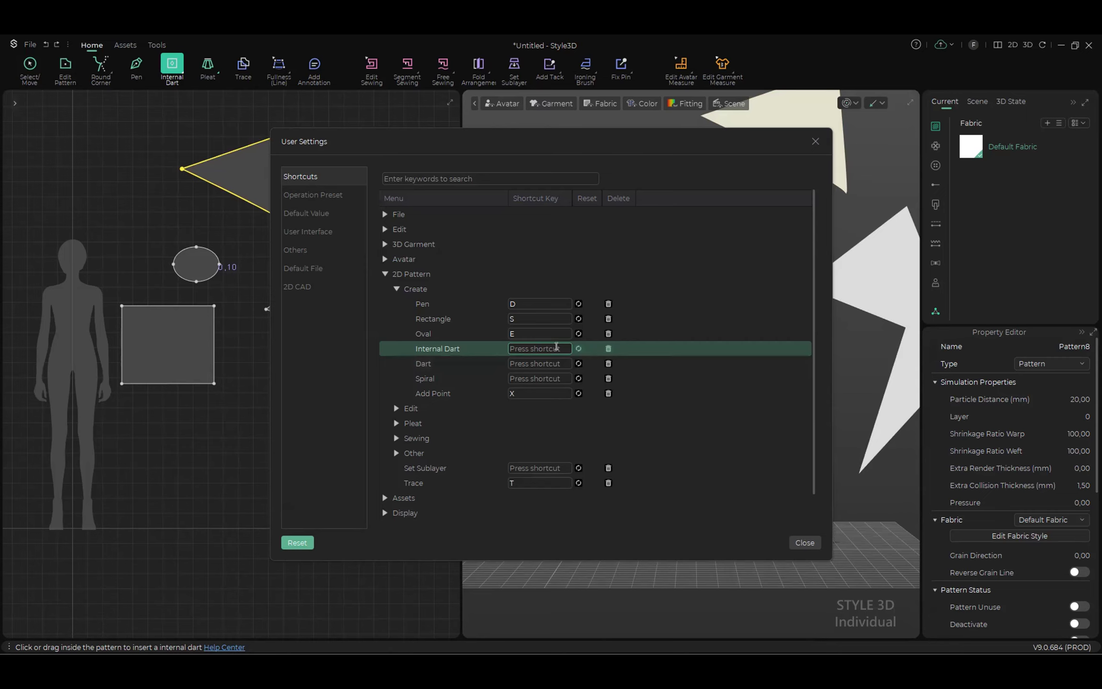
Step: Assign Shift+D as the shortcut for the Internal Dart tool and close the user settings
left_click(529, 350)
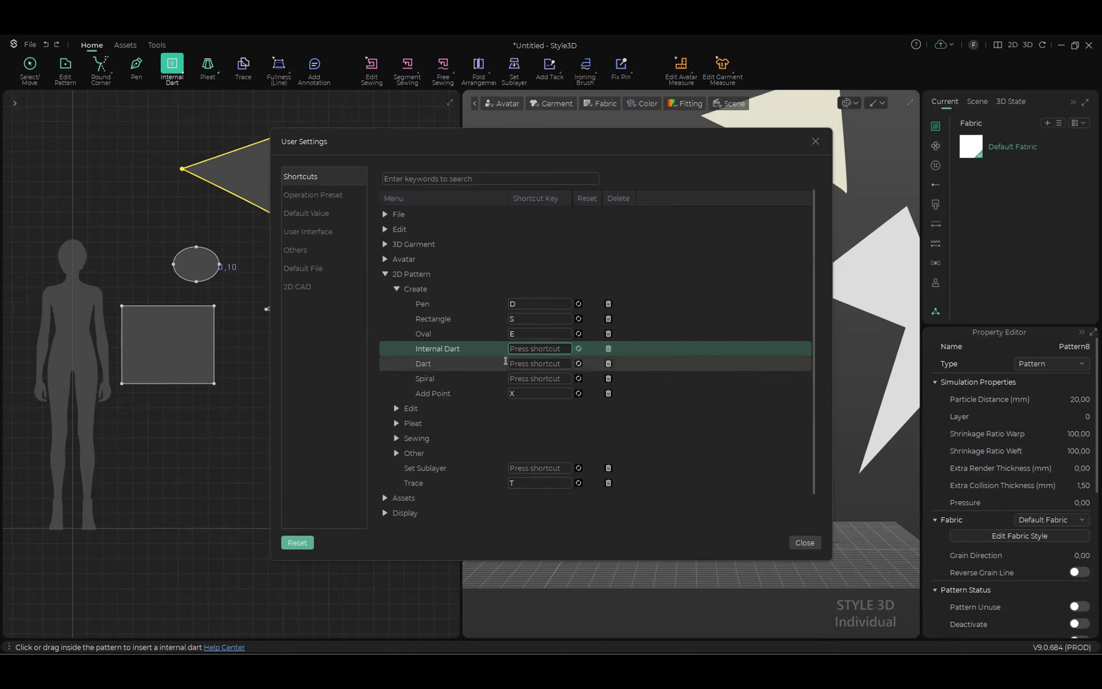
key("shift+d")
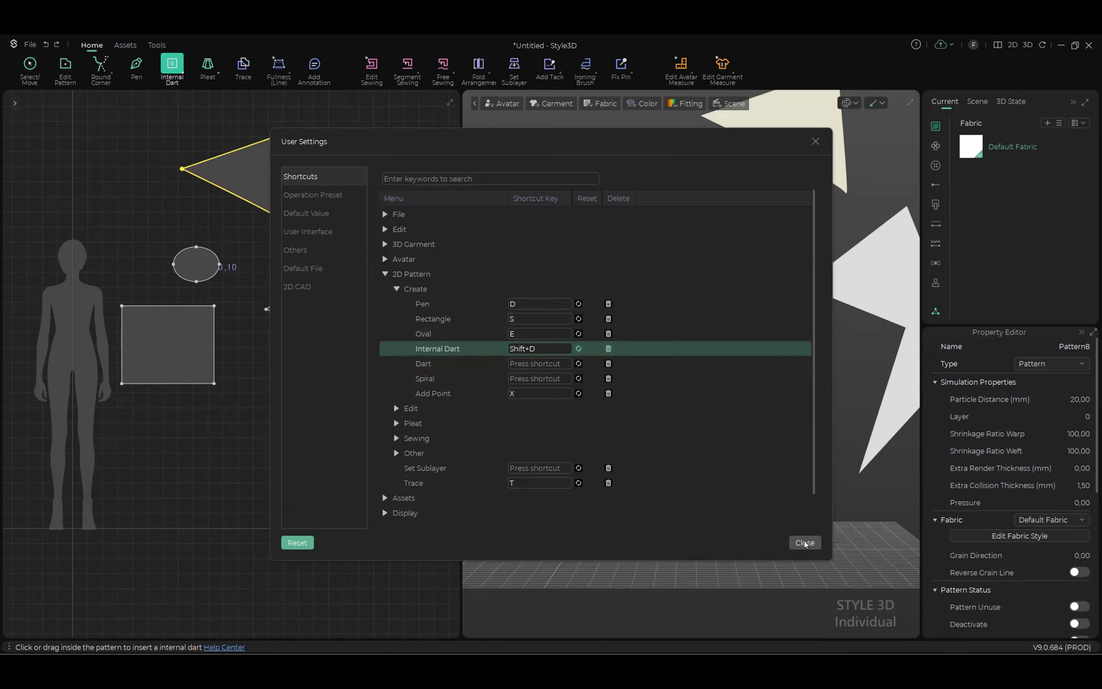
Step: Switch through Select/Move and Pen to Internal Dart, and insert a diamond-shaped internal dart inside the triangular pattern
scroll(191, 232, "up", 7)
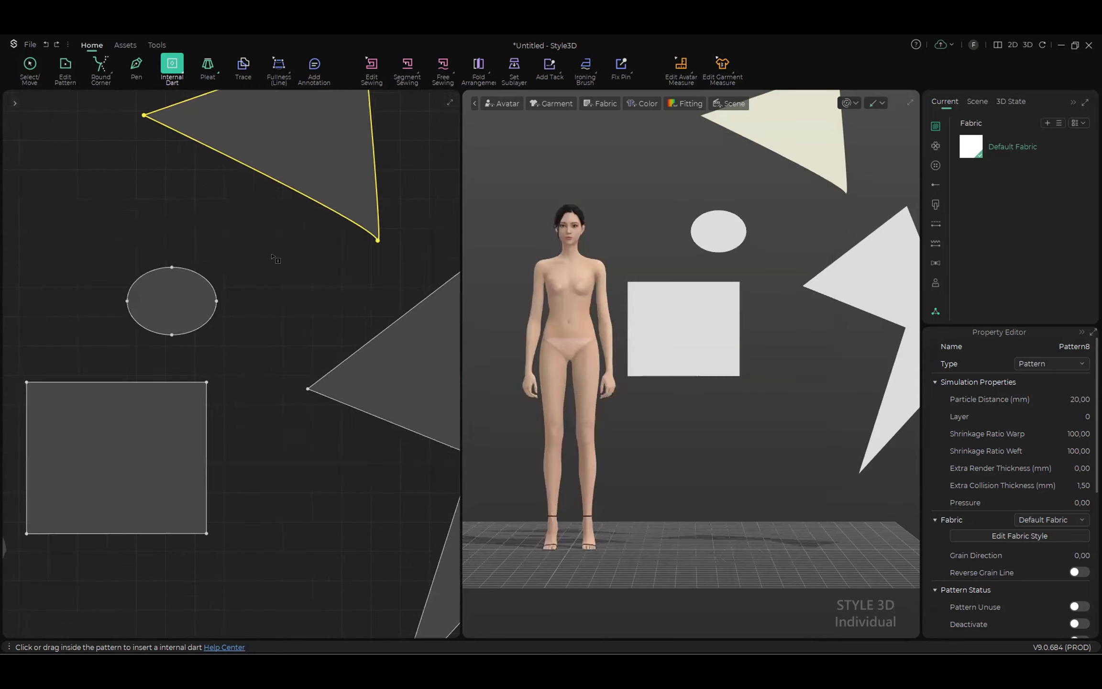
scroll(281, 261, "down", 6)
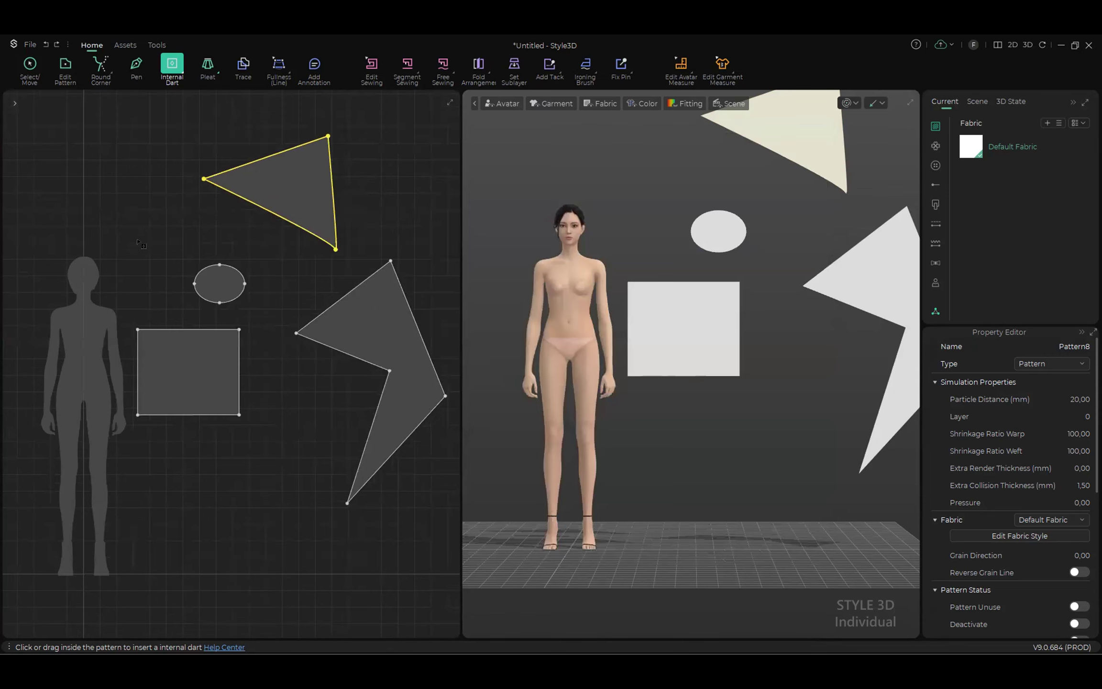
key("a")
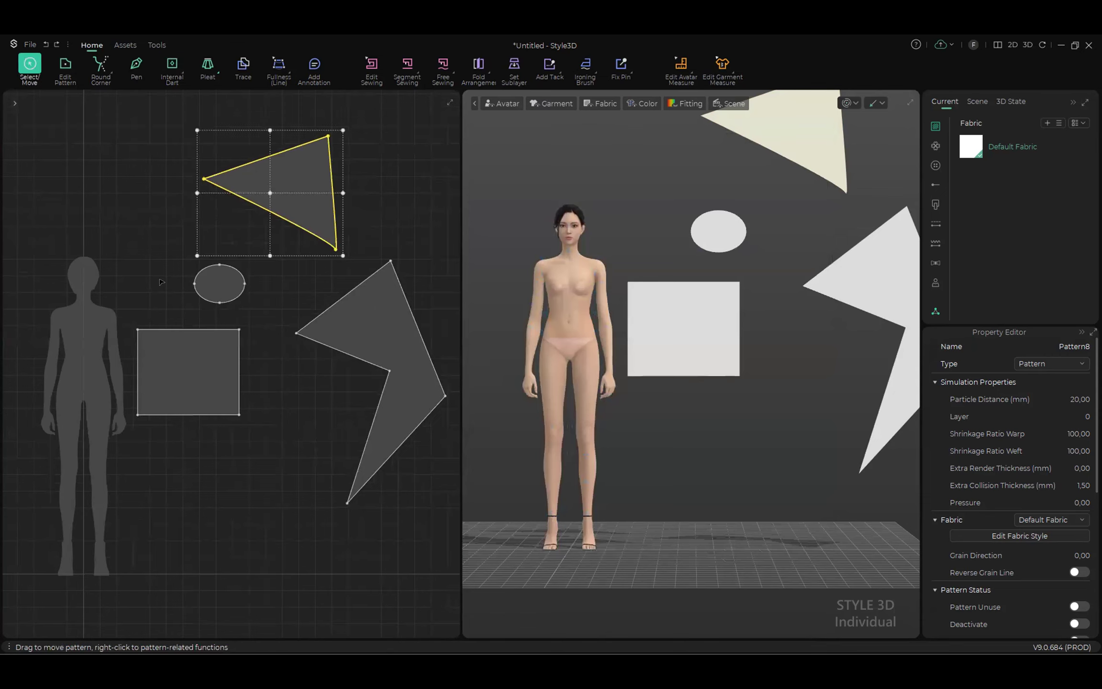
key("d")
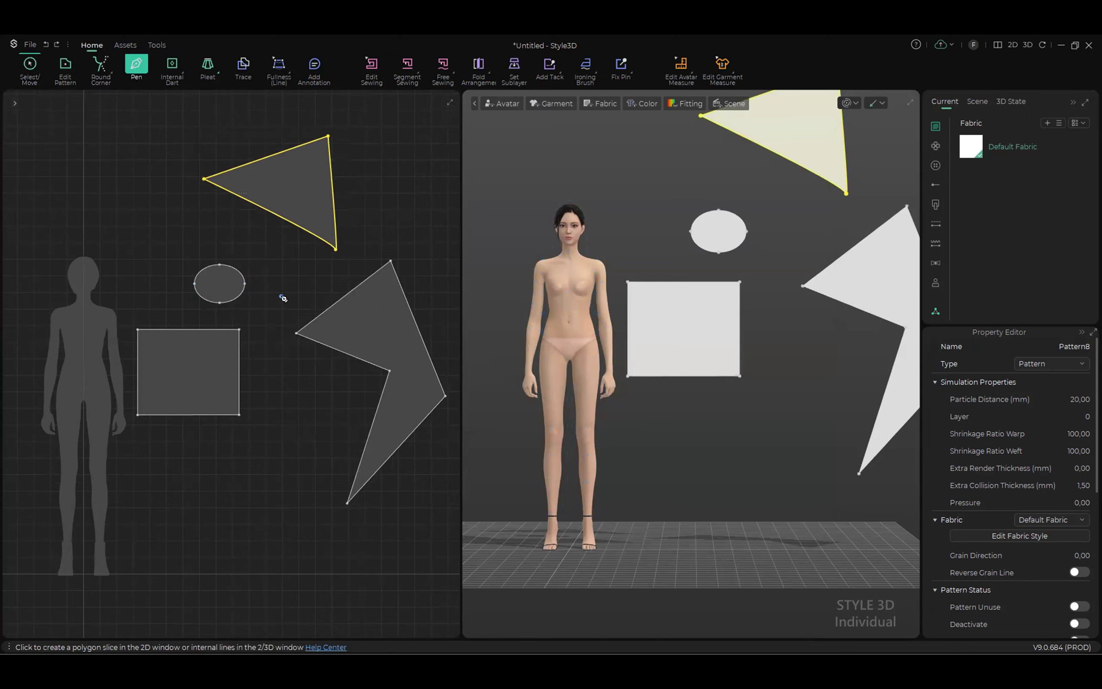
scroll(292, 189, "up", 2)
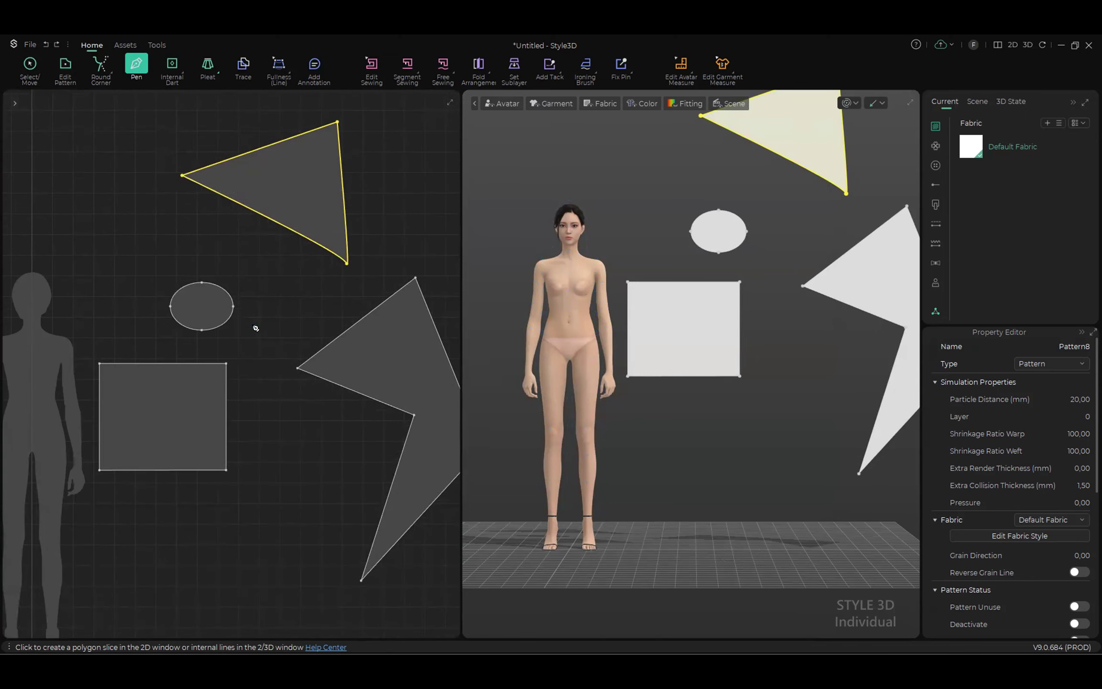
key("d")
left_click_drag(290, 158, 314, 211)
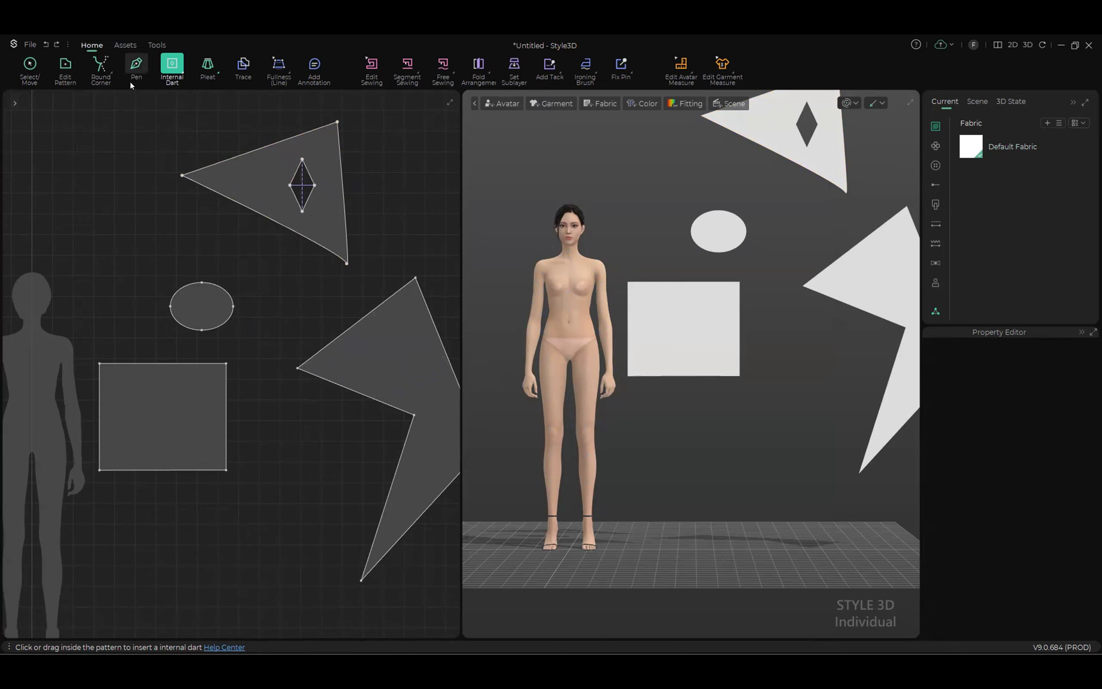
Step: Activate the Pen tool and frame the avatar silhouette and all patterns in the 2D window
left_click(137, 67)
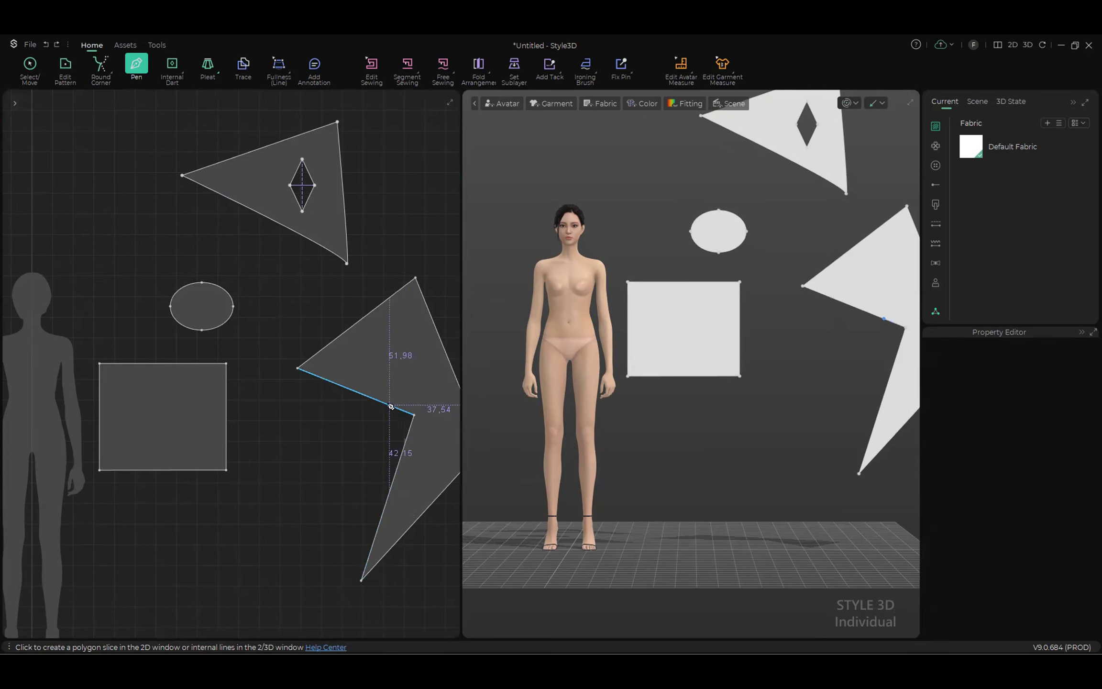
scroll(403, 414, "down", 1)
middle_click_drag(408, 413, 345, 349)
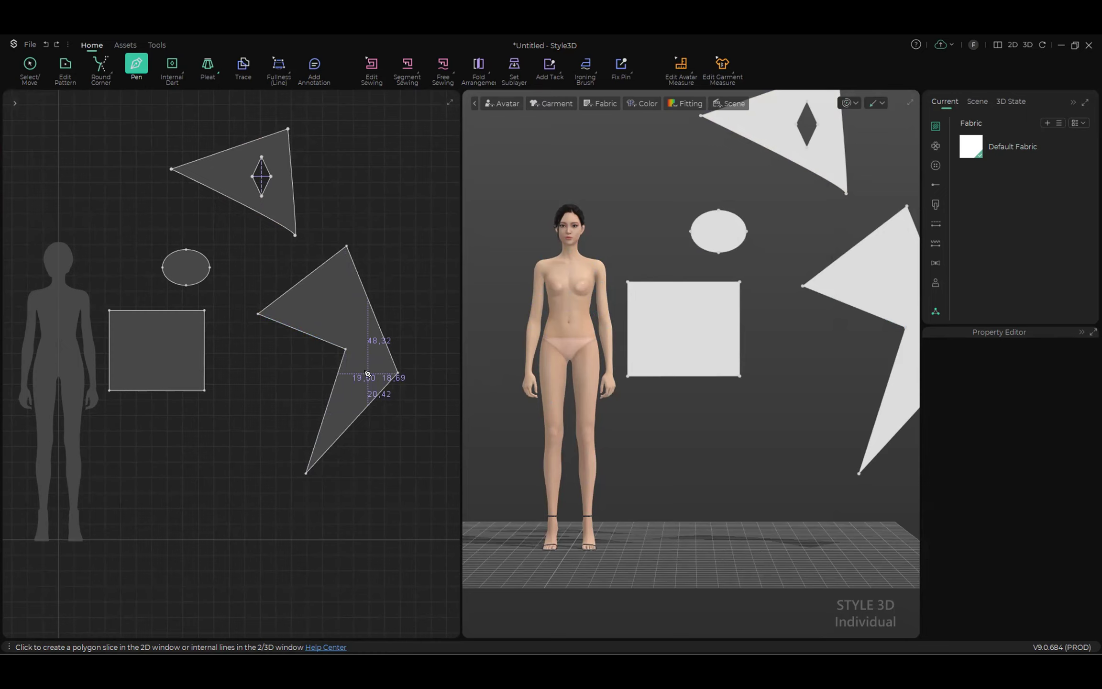
Step: Reopen the user settings and review the shortcuts assigned to the 2D Pattern Create tools
left_click(29, 44)
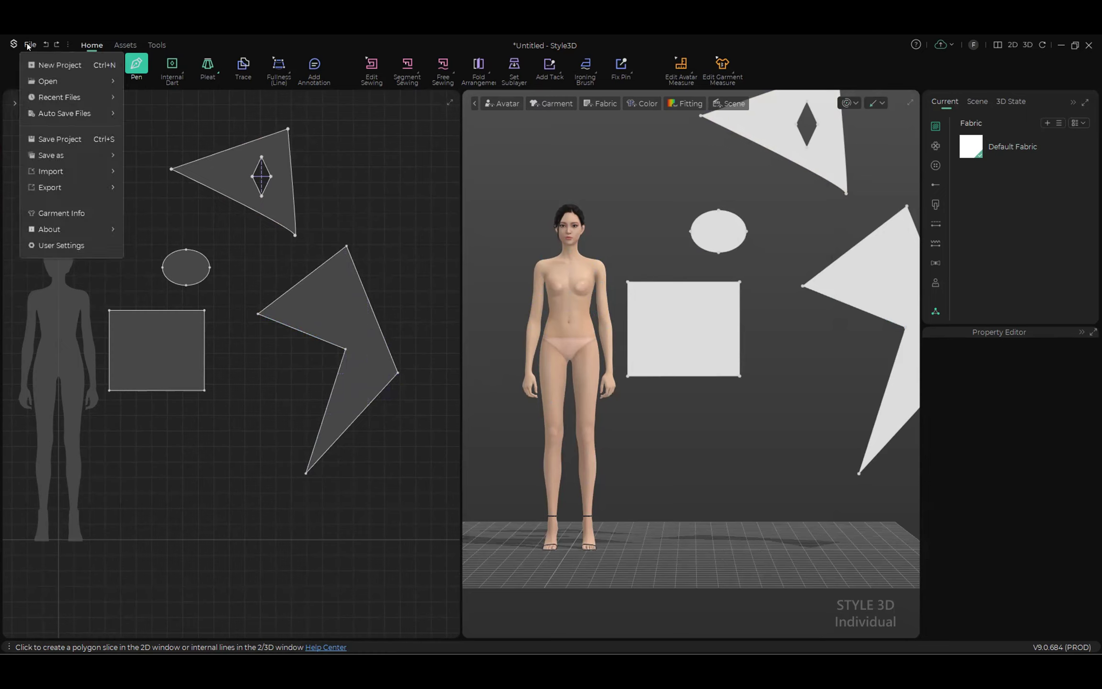
left_click(48, 243)
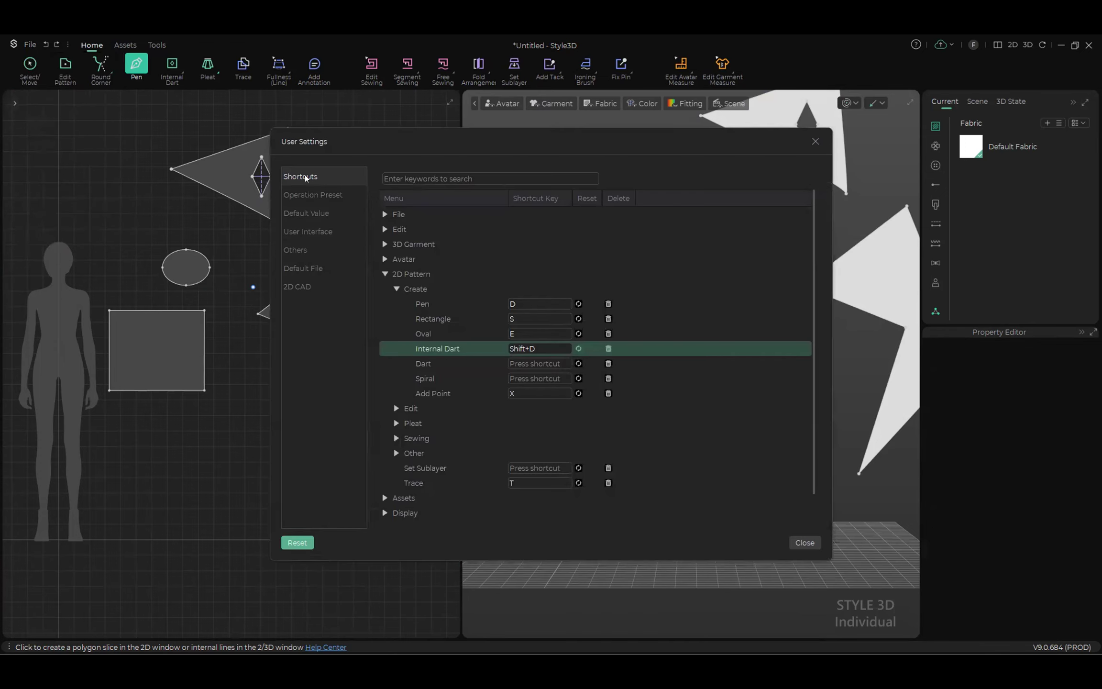
left_click(382, 276)
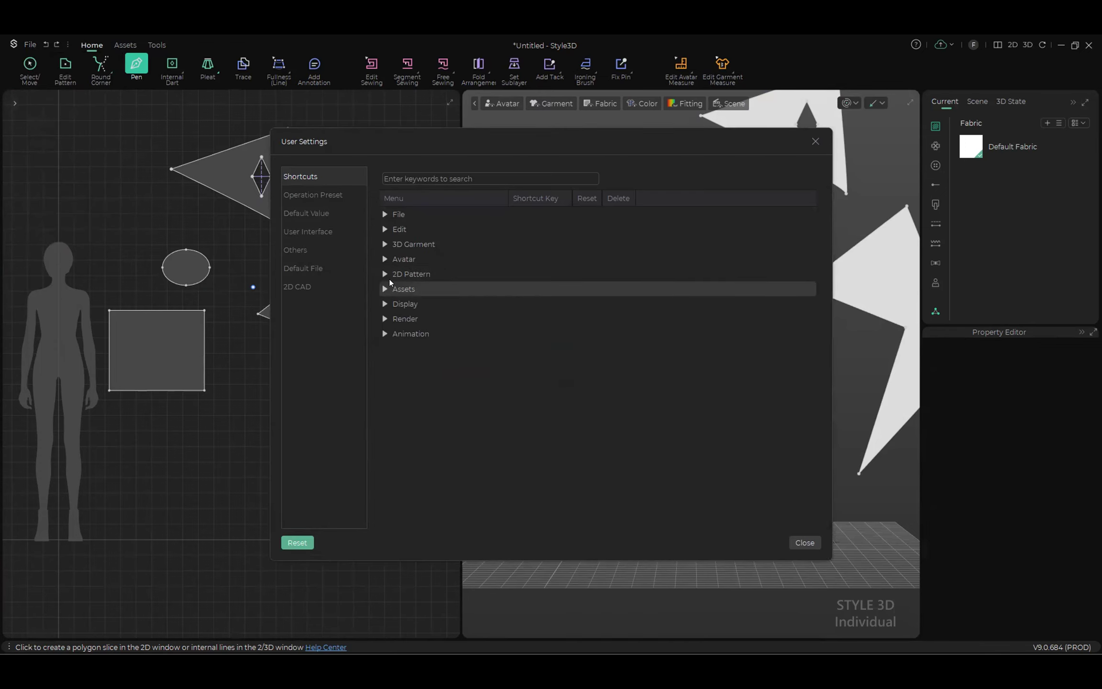
left_click(385, 275)
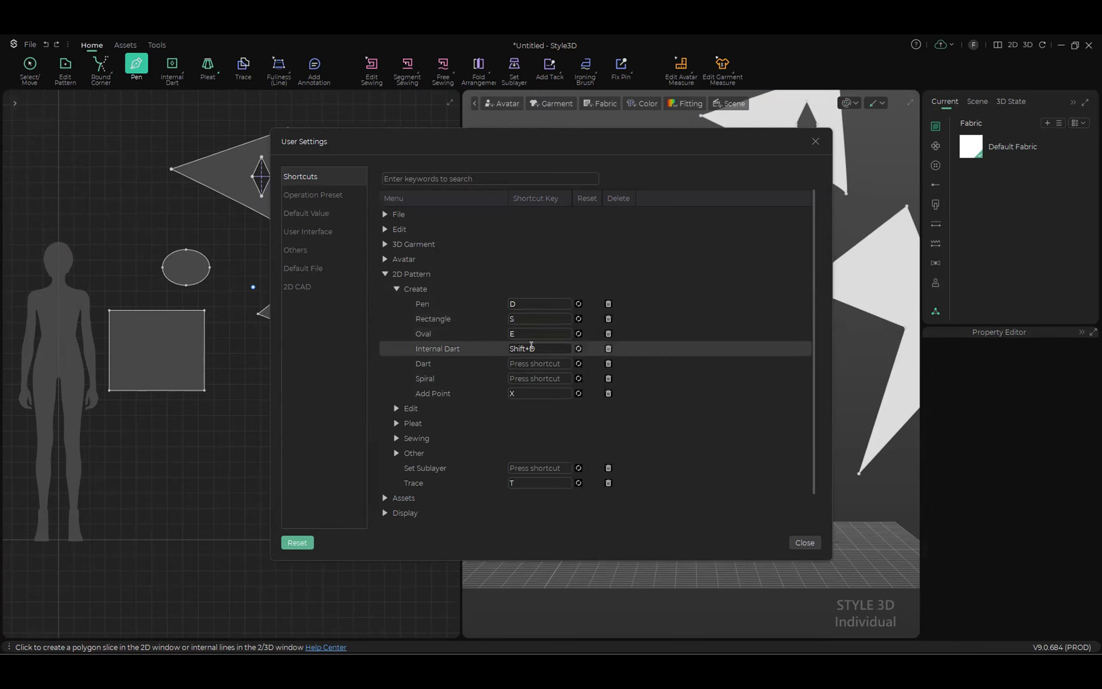
Step: Close the user settings and draw a three-point triangular pattern with the Pen tool beside the arrow-shaped pattern
left_click(804, 544)
scroll(301, 454, "down", 3)
middle_click_drag(312, 451, 153, 373)
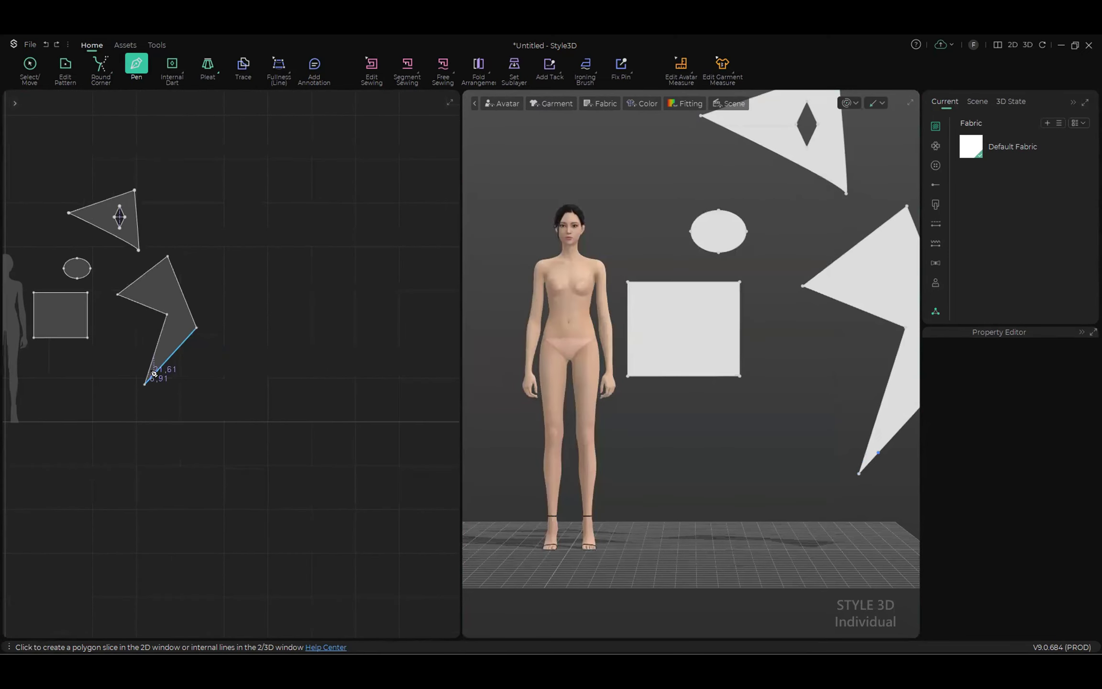
left_click(219, 244)
left_click(300, 223)
left_click(353, 377)
left_click(218, 245)
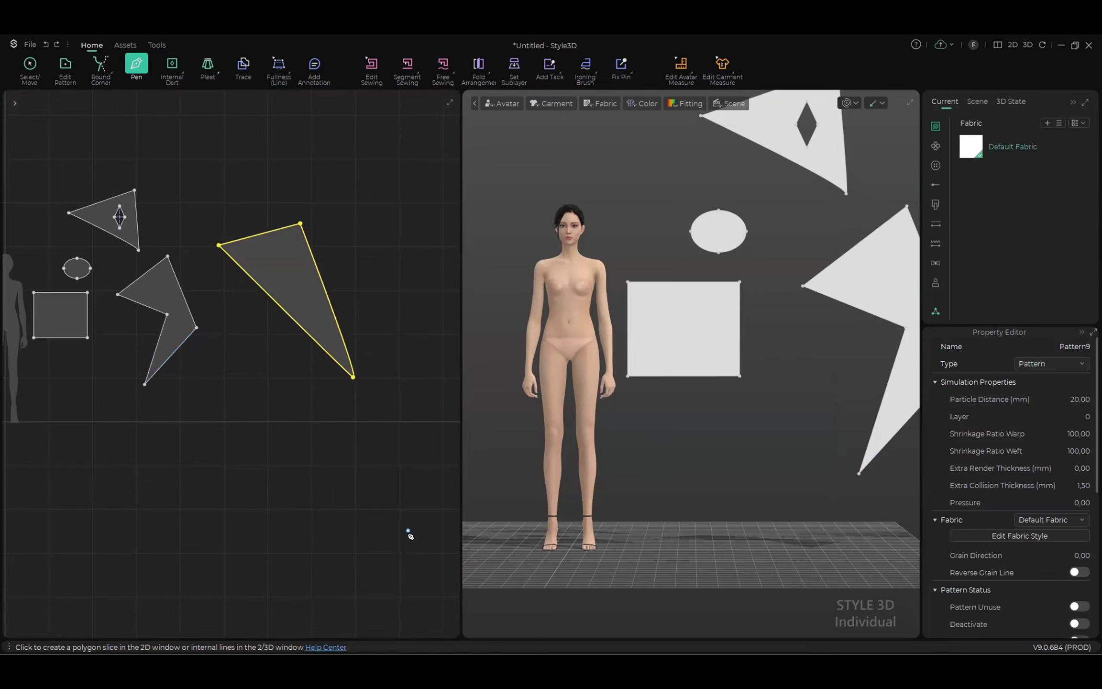
Step: Draw a rectangular pattern beside the new triangle and a nearly circular oval pattern below the rectangle
middle_click_drag(426, 461, 341, 456)
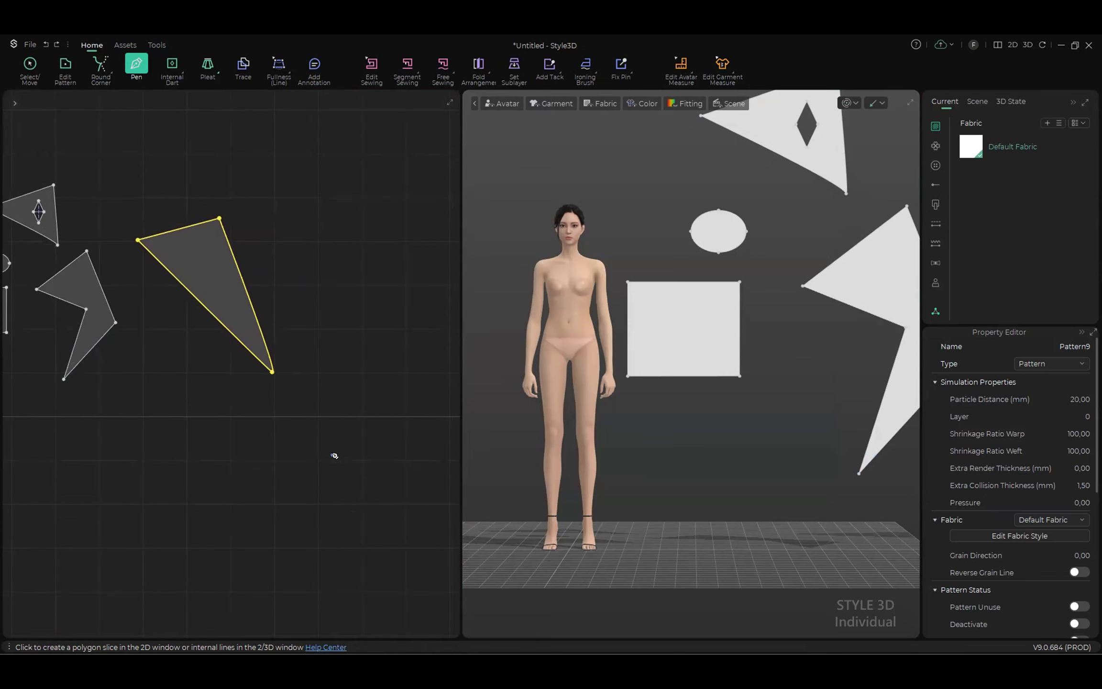
key("s")
left_click_drag(296, 213, 386, 278)
key("e")
left_click_drag(330, 317, 414, 398)
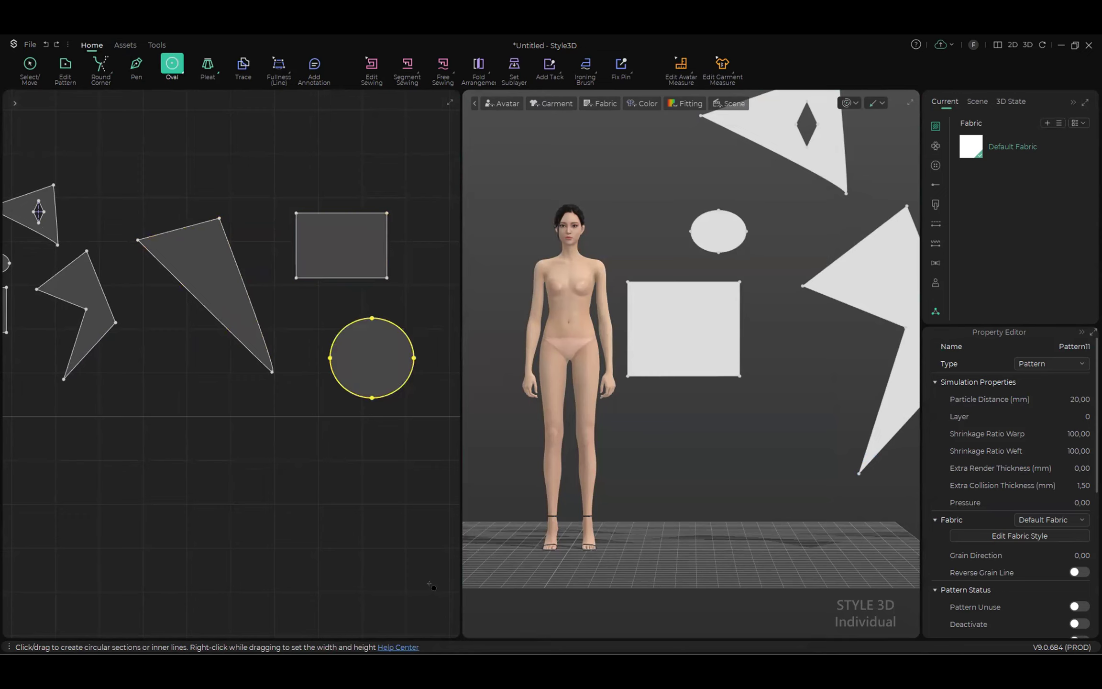
Step: Add a point near the middle of the new rectangle's lower edge and another on the large triangle's right edge
key("x")
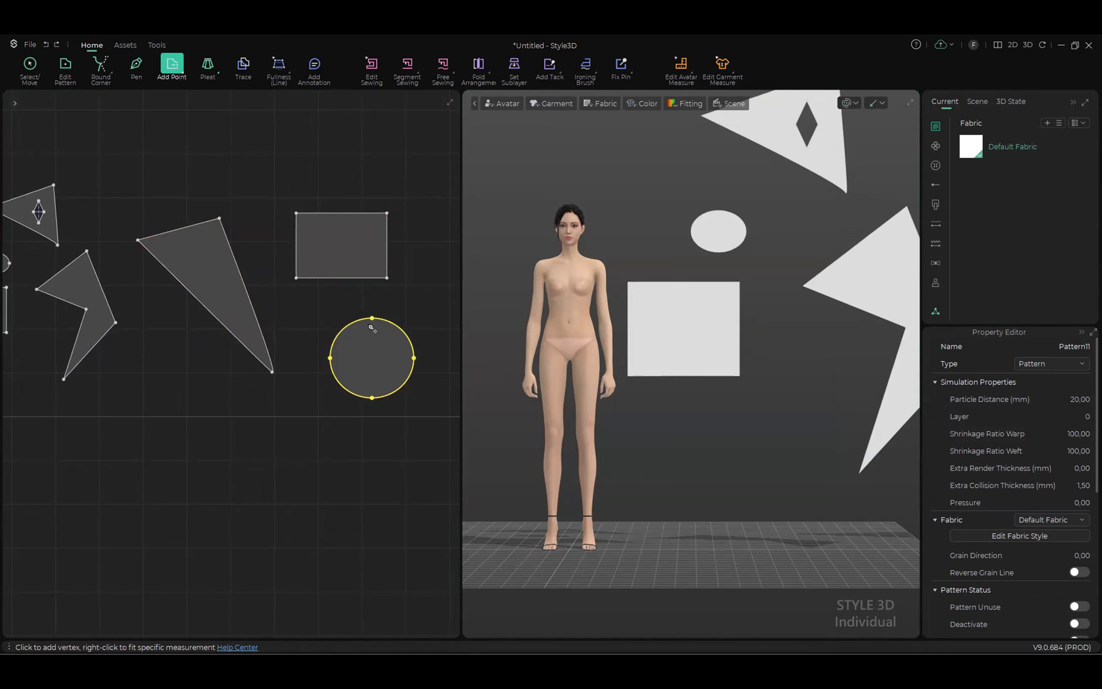
scroll(349, 308, "up", 3)
left_click(346, 261)
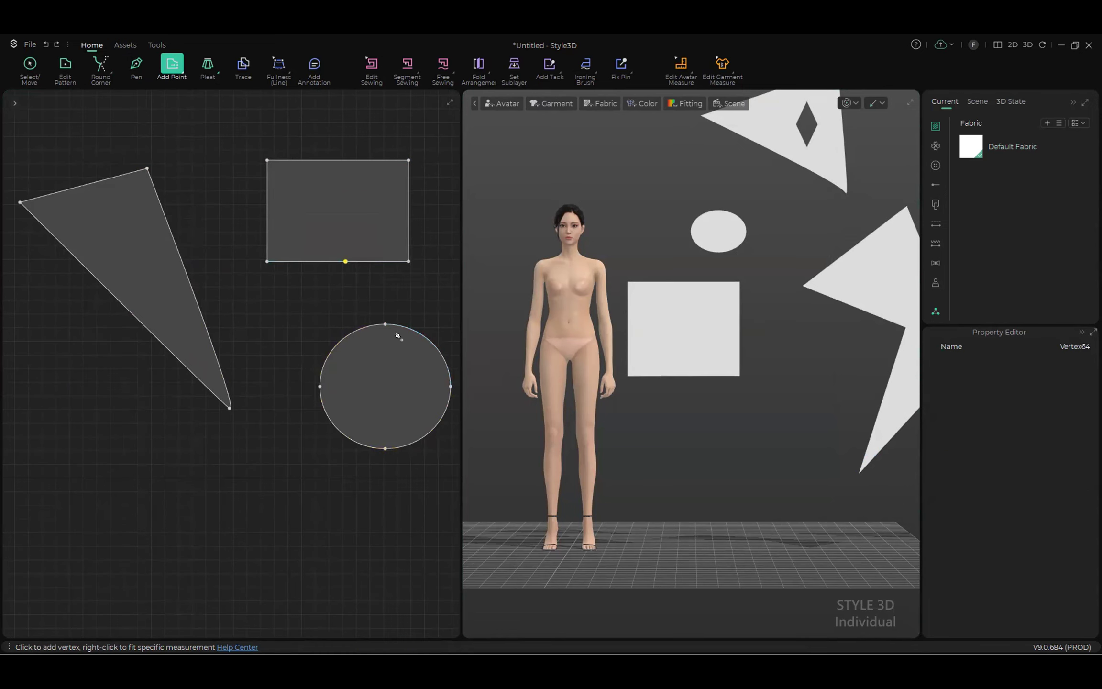
left_click(196, 299)
Step: Review the shortcuts assigned to the 2D Pattern Edit tools in the user settings, and close the settings
left_click(26, 46)
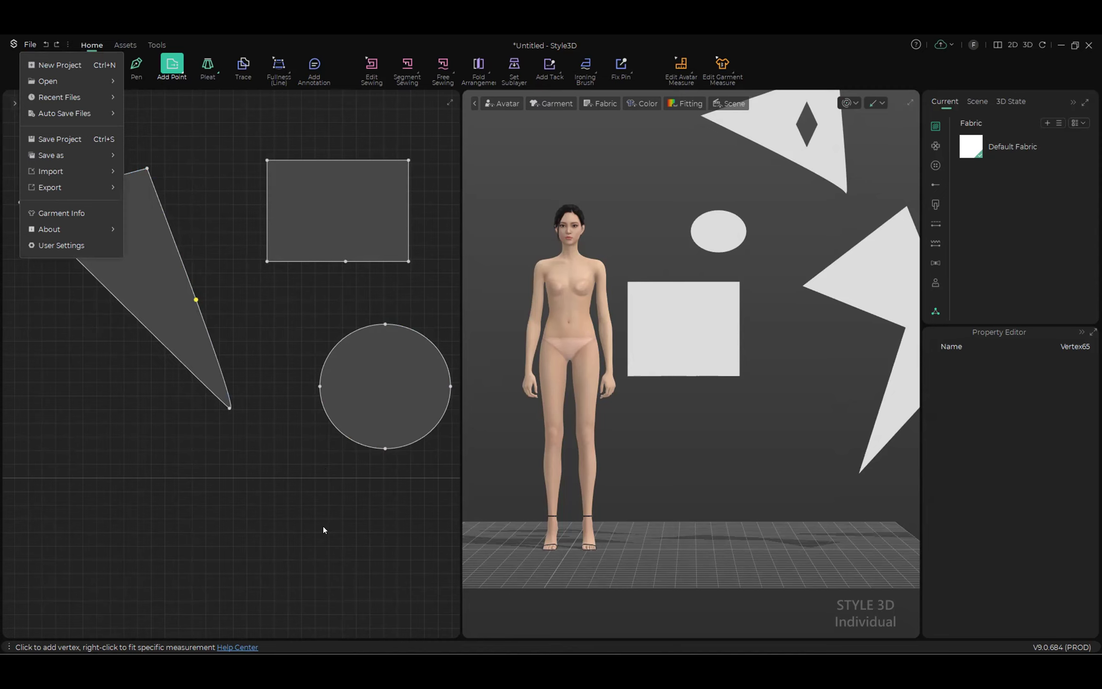
left_click(344, 516)
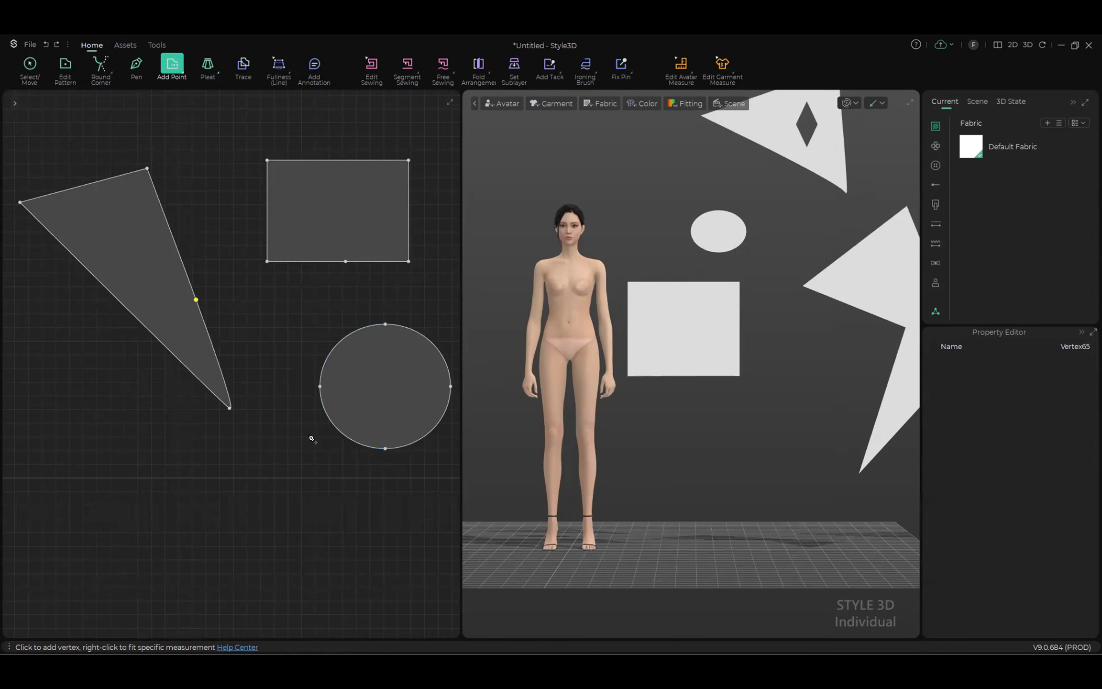
left_click(30, 44)
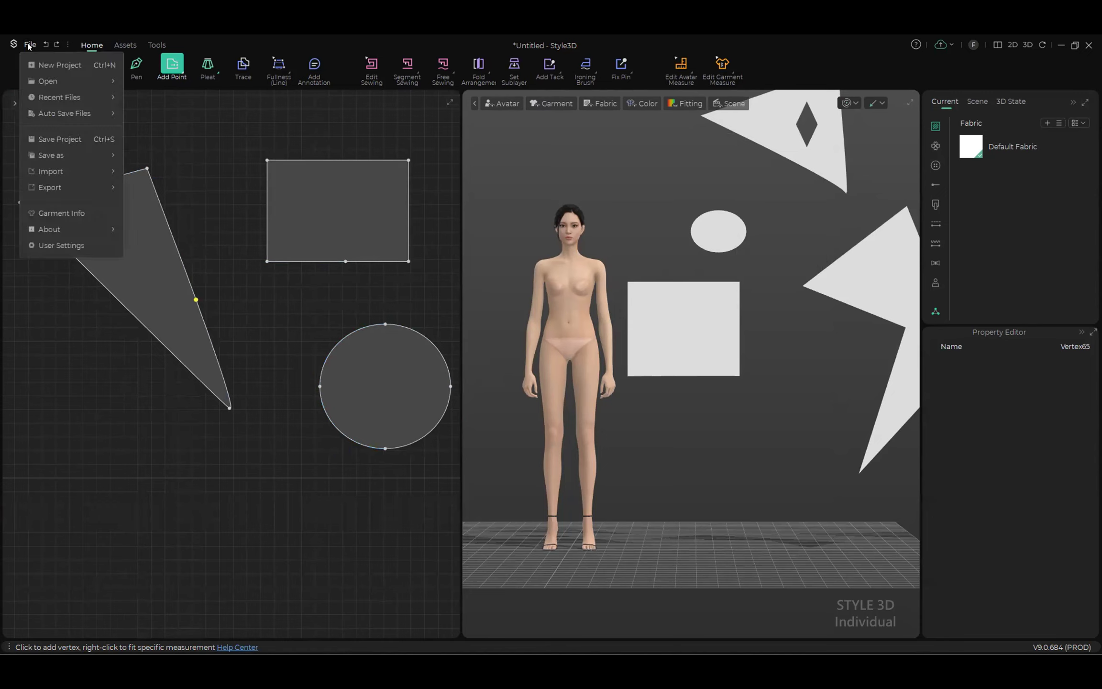
left_click(79, 244)
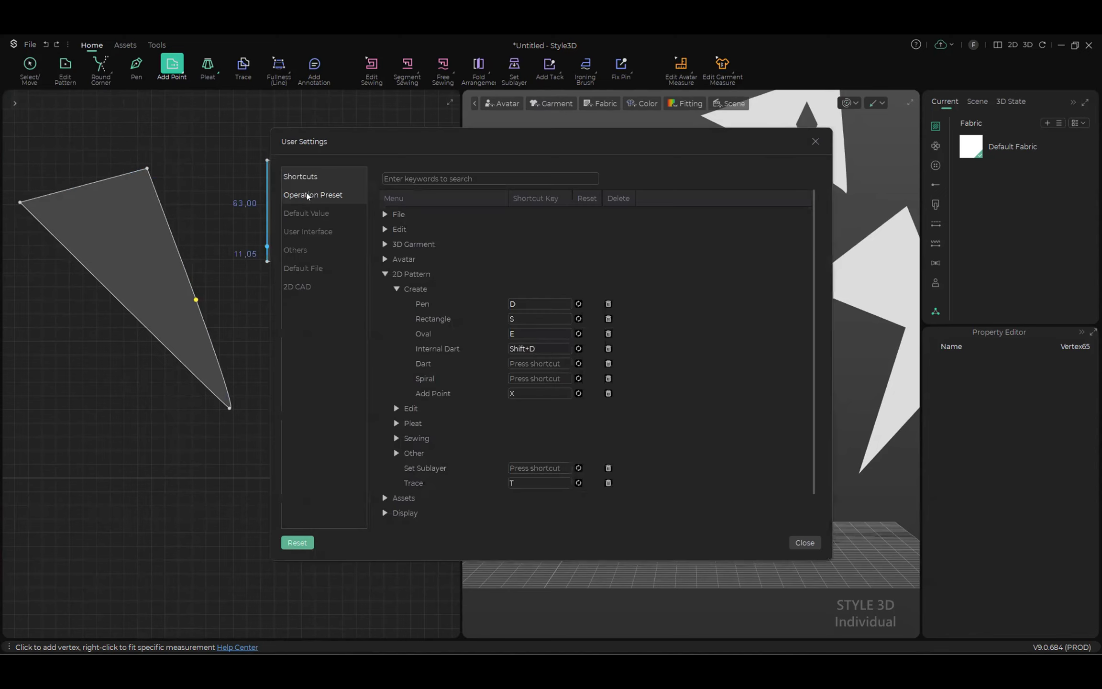
left_click(396, 289)
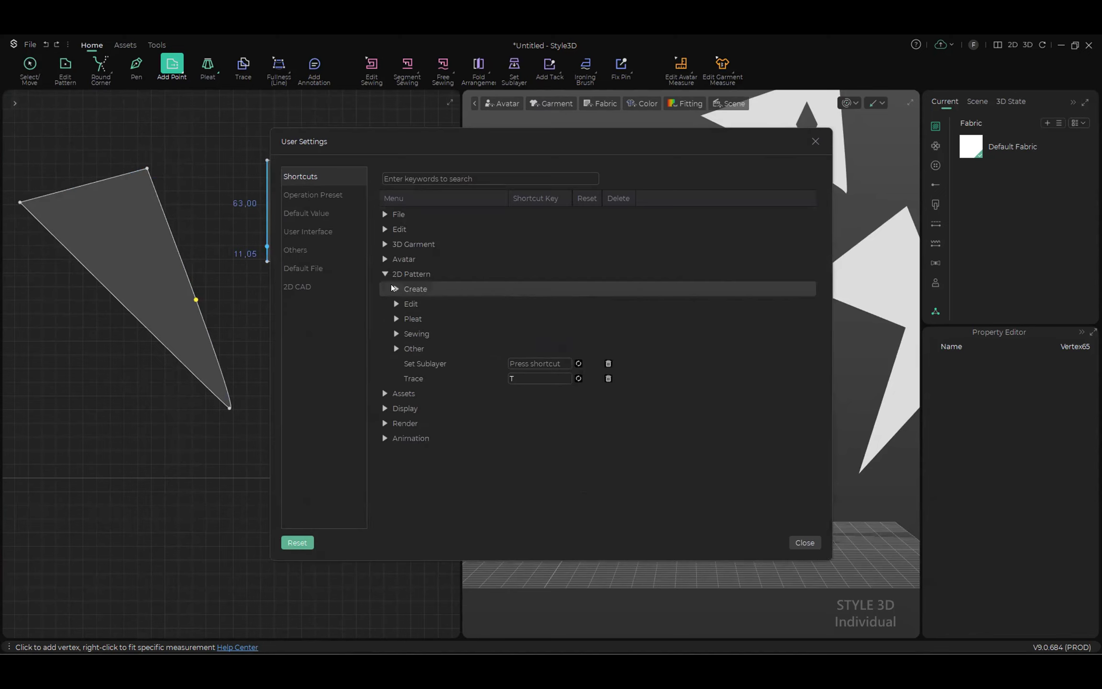
left_click(397, 303)
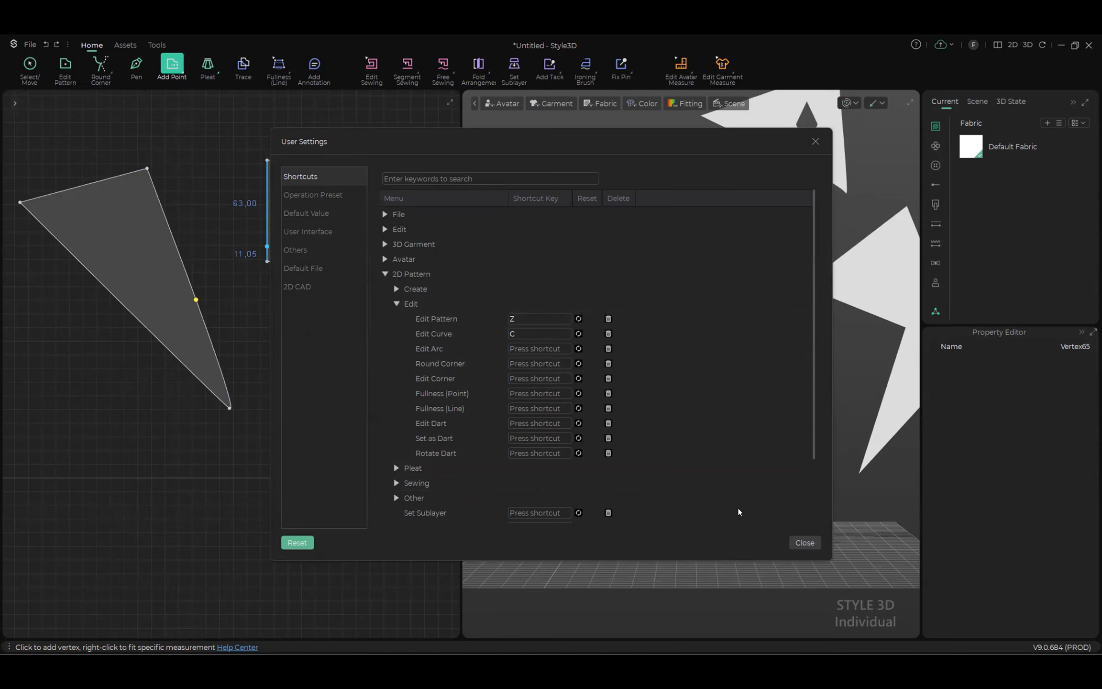
left_click(804, 543)
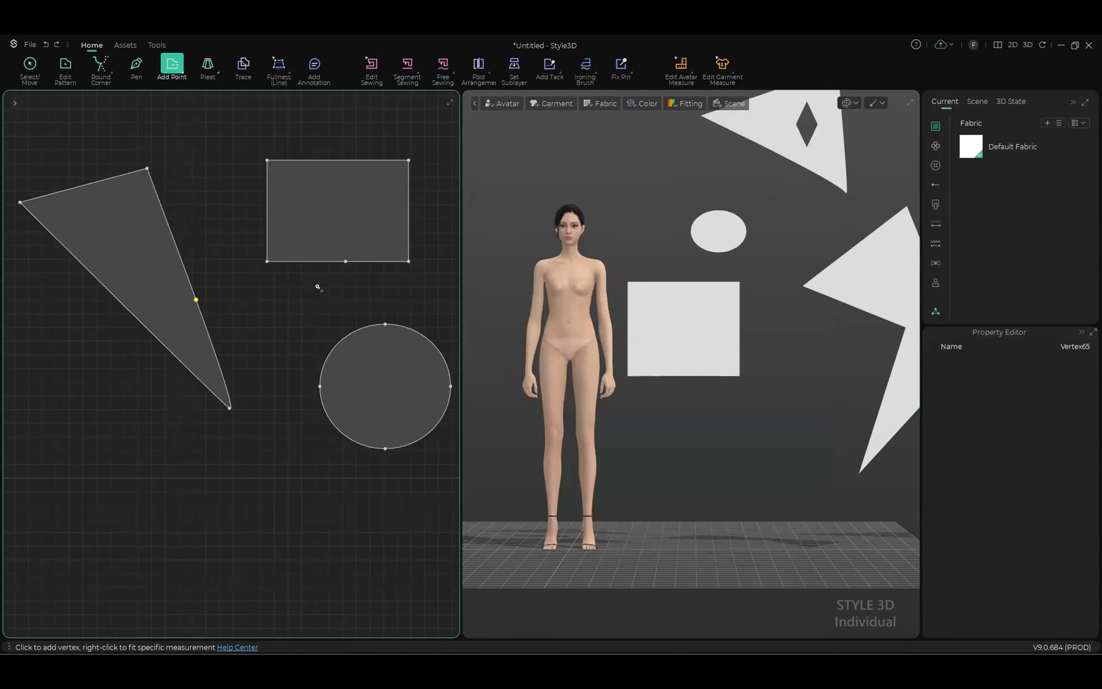
Step: Bend the upper edge of the rectangle above the circle outward into an arch with the Edit Curve tool
scroll(306, 342, "down", 3)
scroll(307, 343, "down", 2)
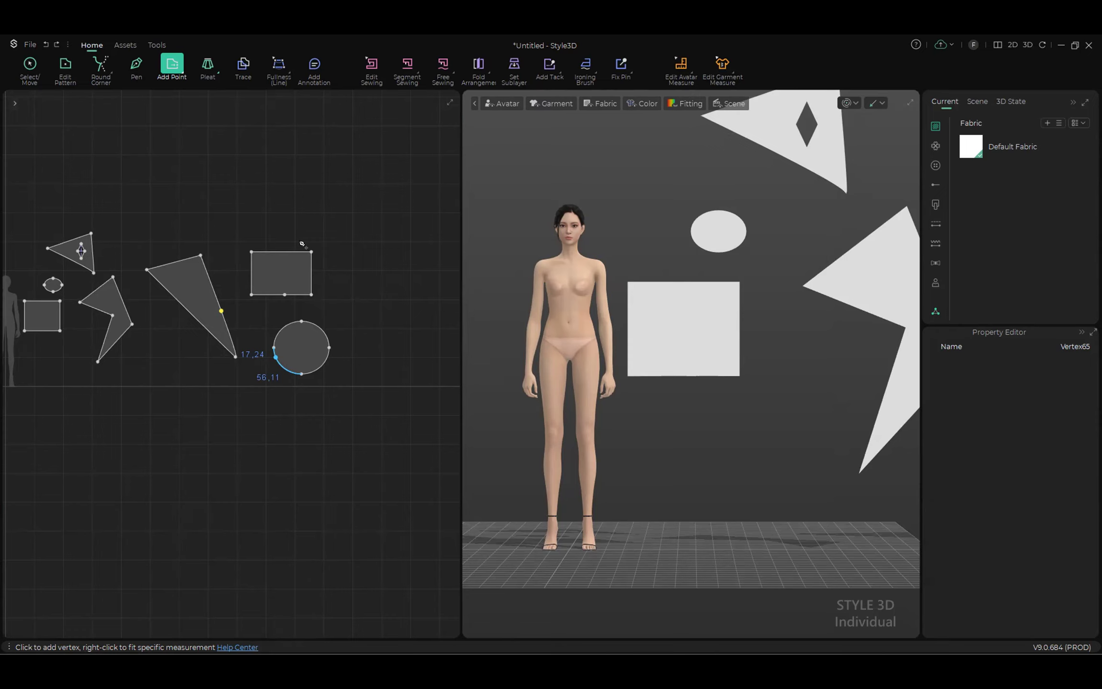
scroll(311, 282, "up", 2)
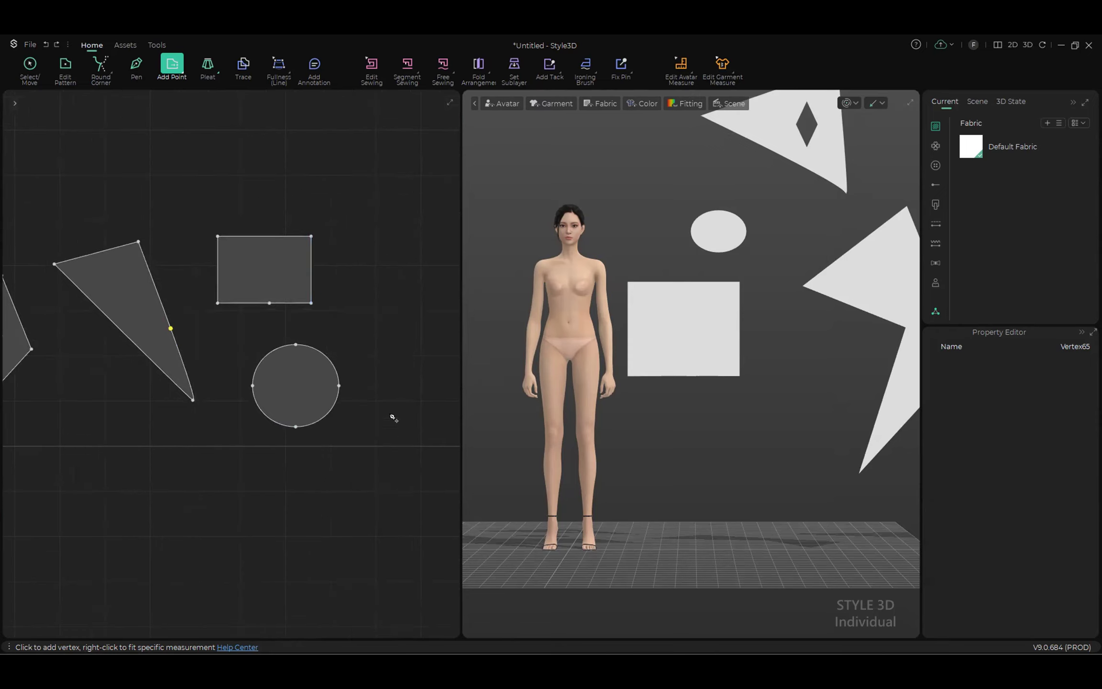
key("v")
left_click_drag(271, 236, 273, 203)
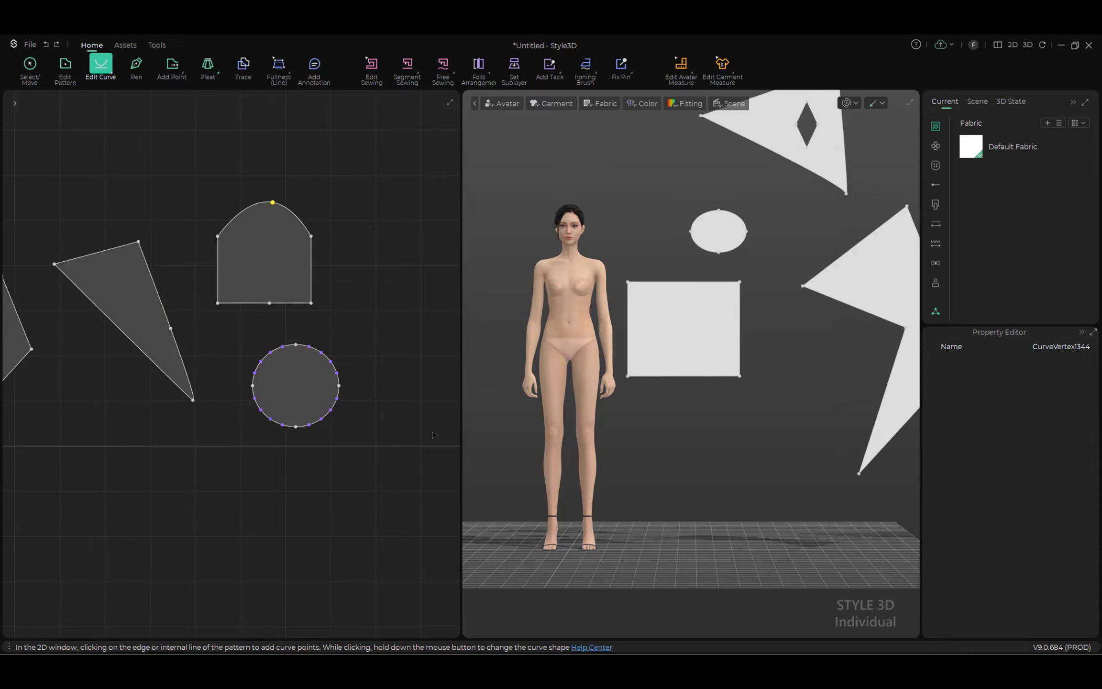
Step: Draw a large, wide oval pattern in the empty area beside the arched pattern
middle_click_drag(366, 381, 214, 393)
scroll(225, 395, "down", 3)
key("e")
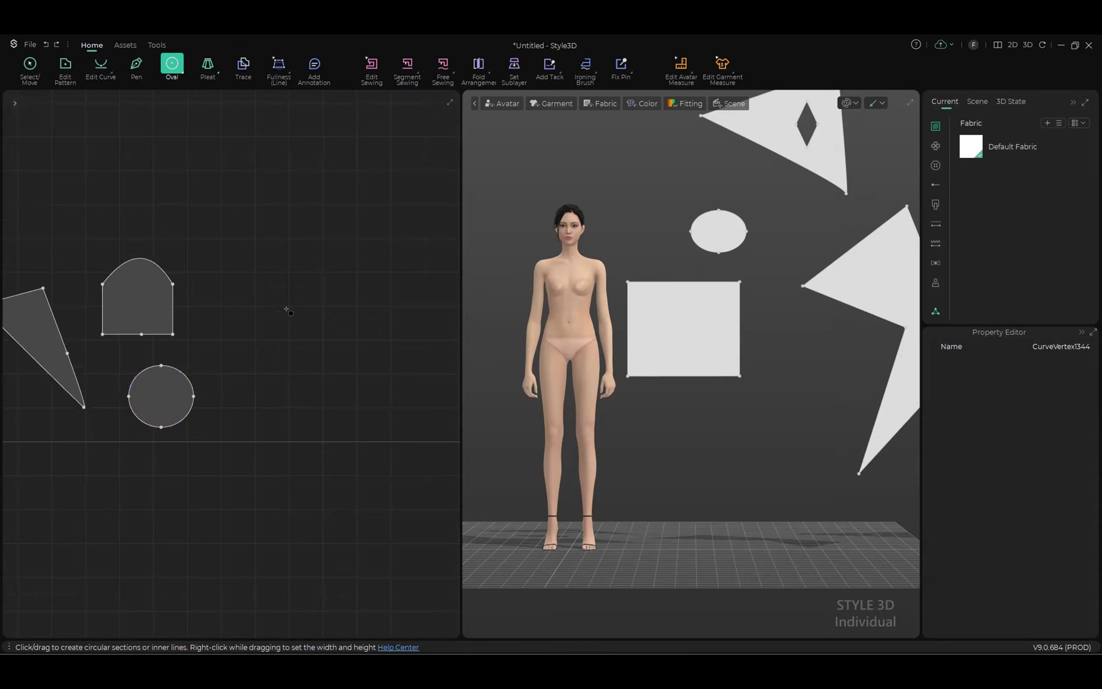
left_click_drag(250, 269, 380, 370)
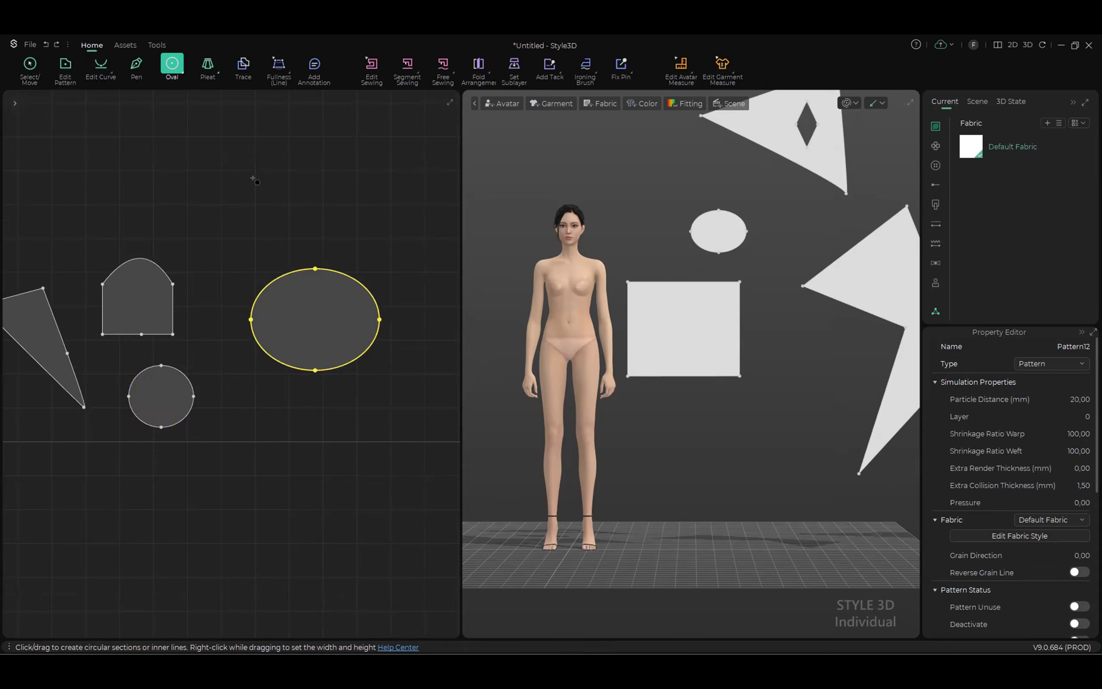
left_click_drag(253, 181, 268, 187)
right_click(268, 187)
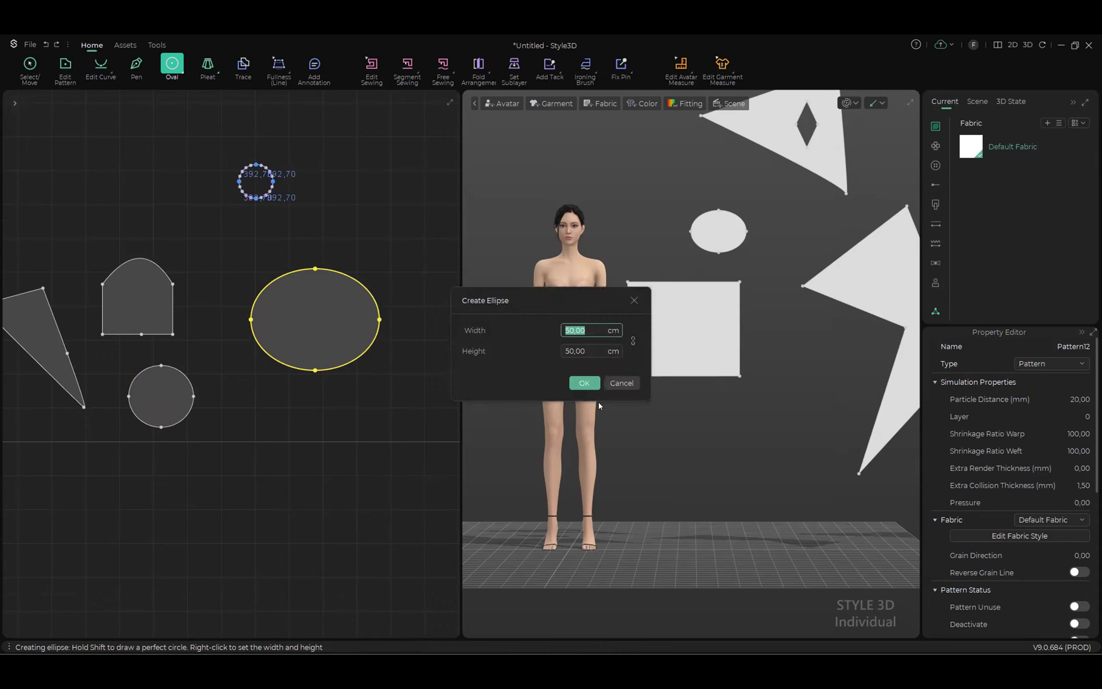
left_click(620, 383)
left_click(621, 382)
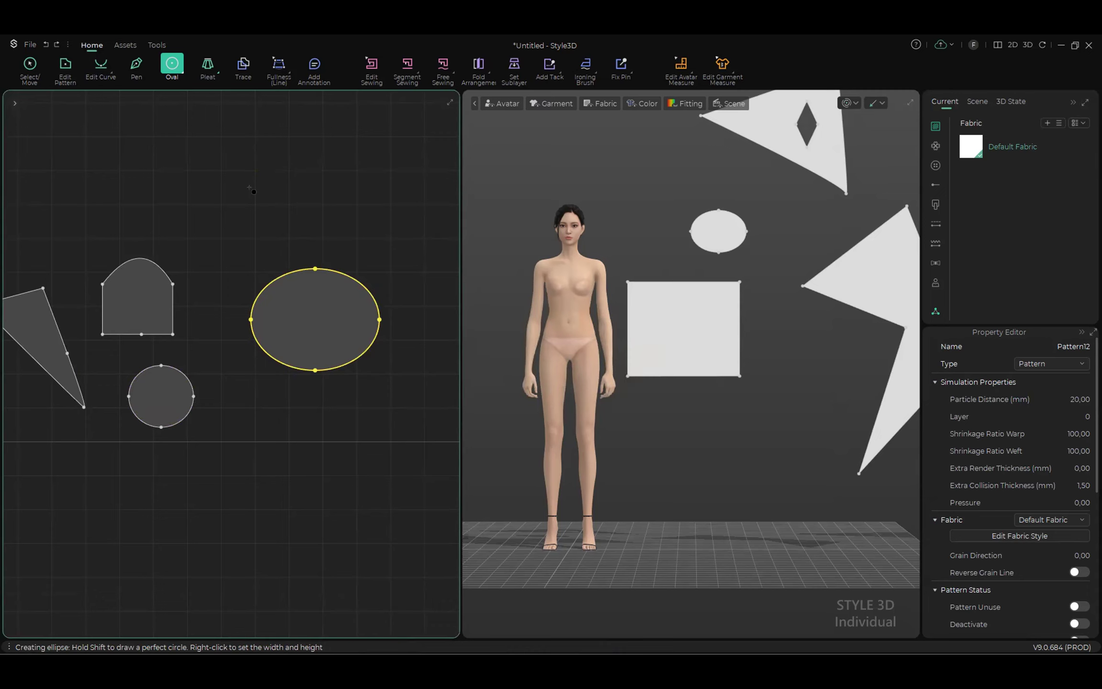
right_click(249, 187)
left_click(622, 382)
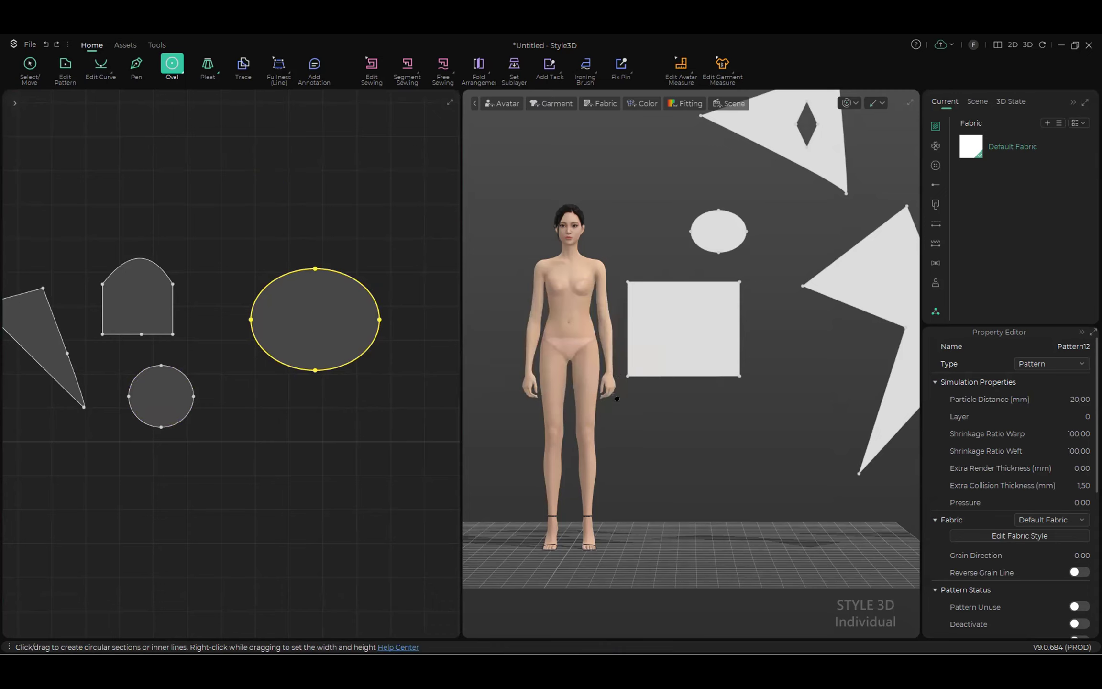
Step: Draw a wide rectangular pattern above the large oval, and create a rectangle 25 cm wide and 75 cm high beside the oval
key("s")
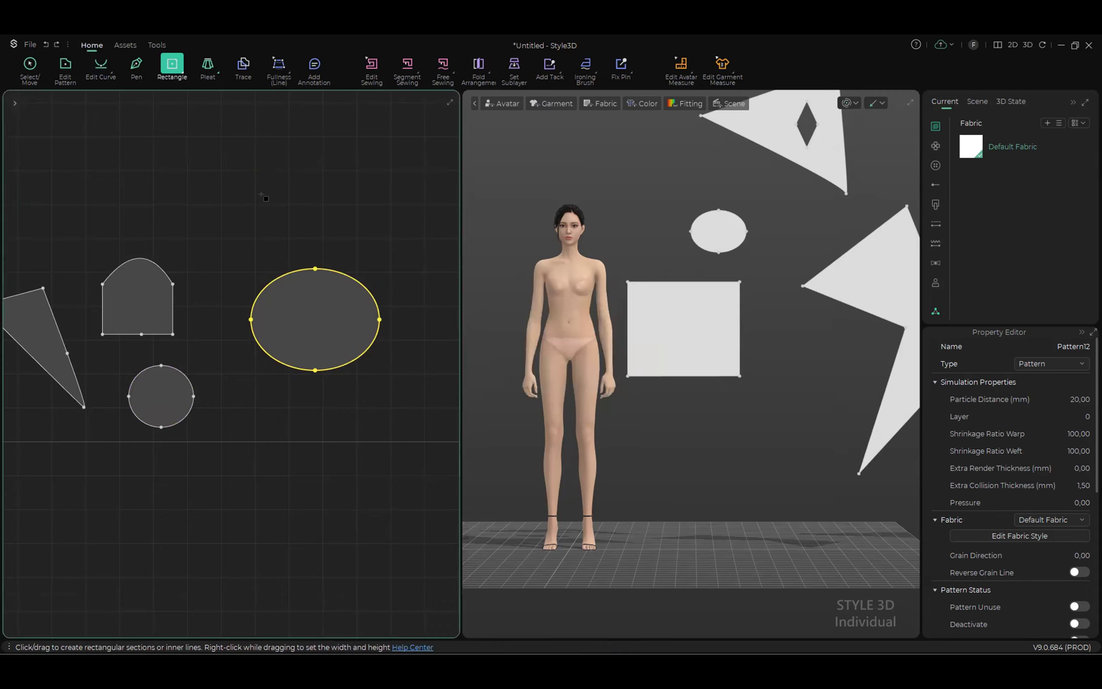
left_click_drag(159, 146, 323, 223)
middle_click_drag(418, 385, 240, 360)
scroll(239, 360, "down", 3)
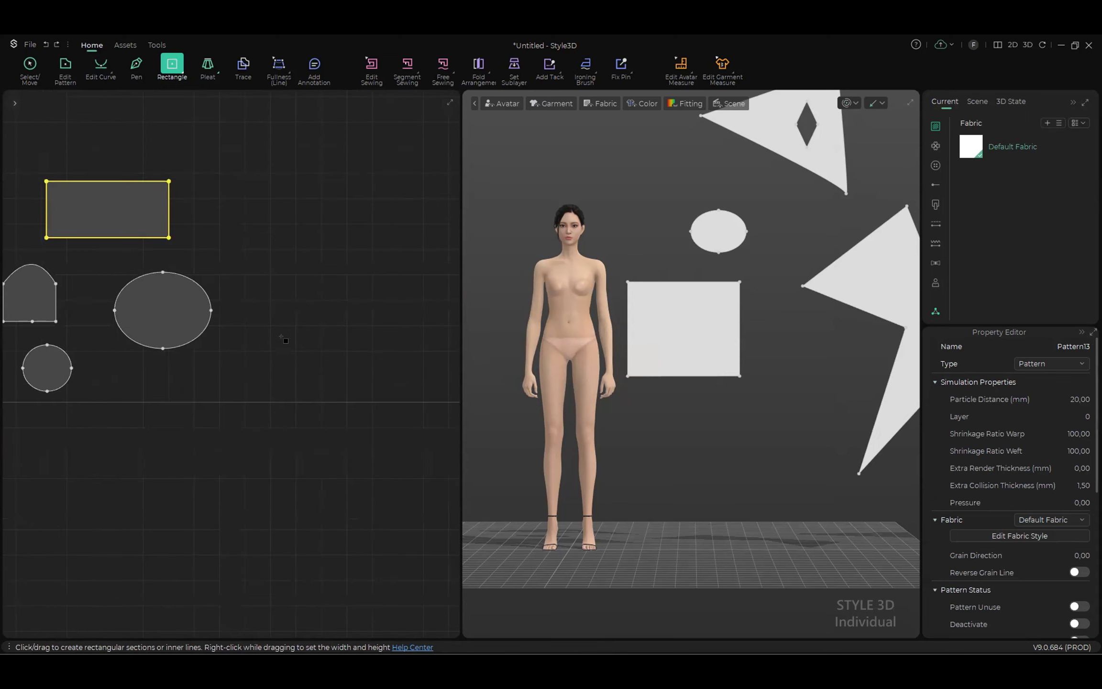
left_click(299, 303)
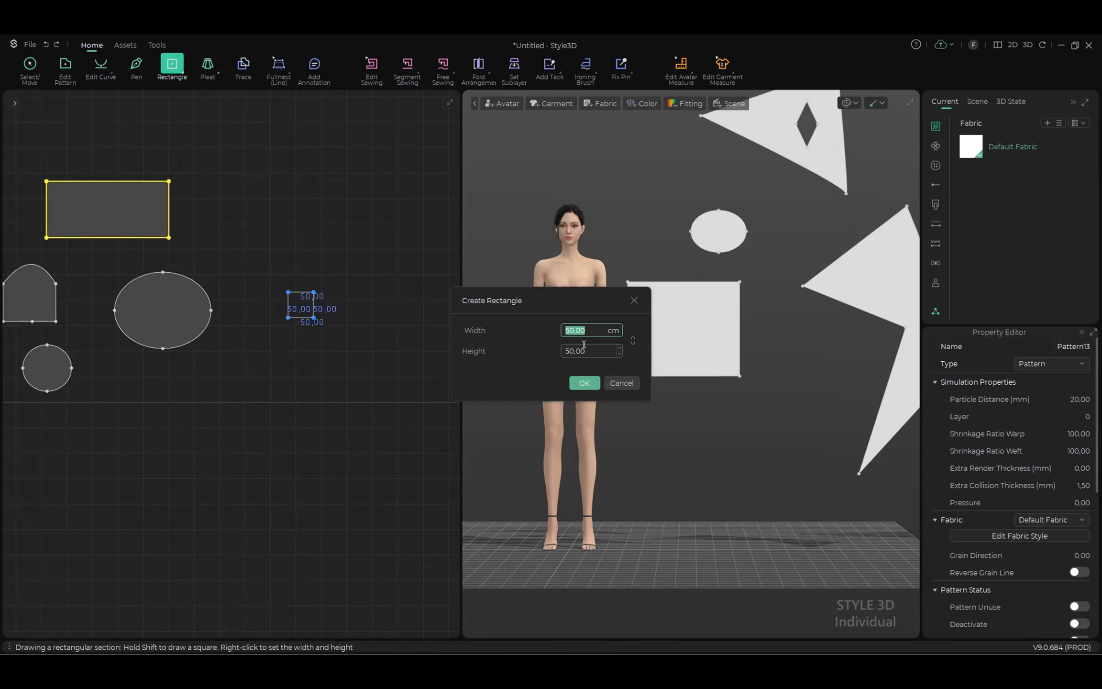
type("25")
key("Tab")
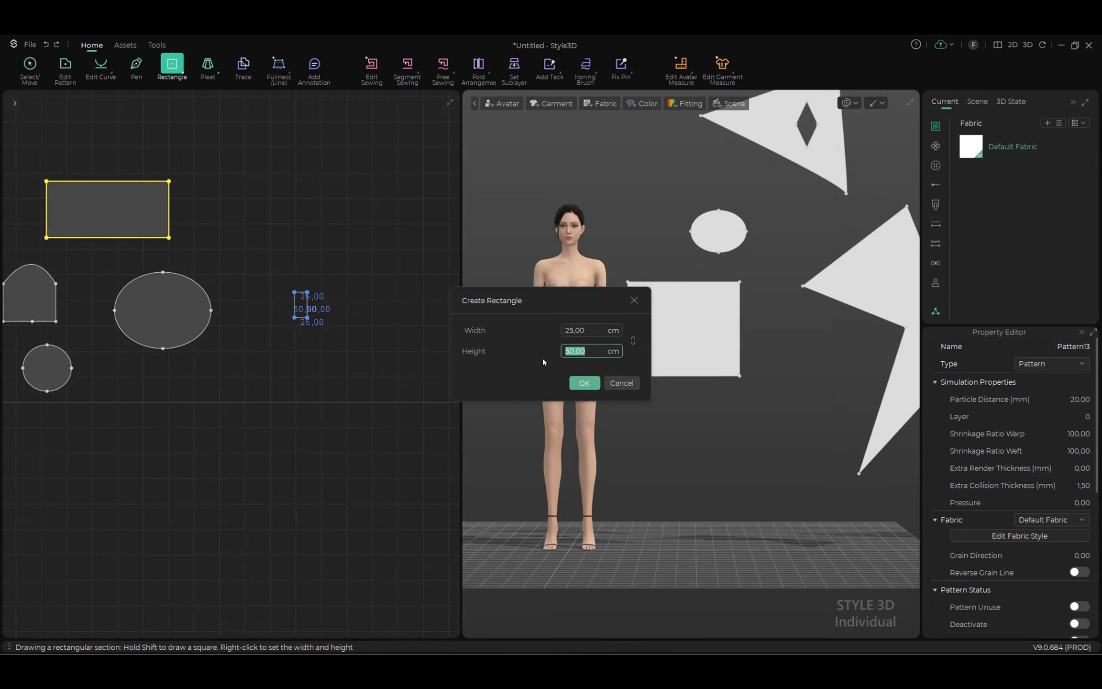
type("75")
left_click(589, 382)
left_click(583, 382)
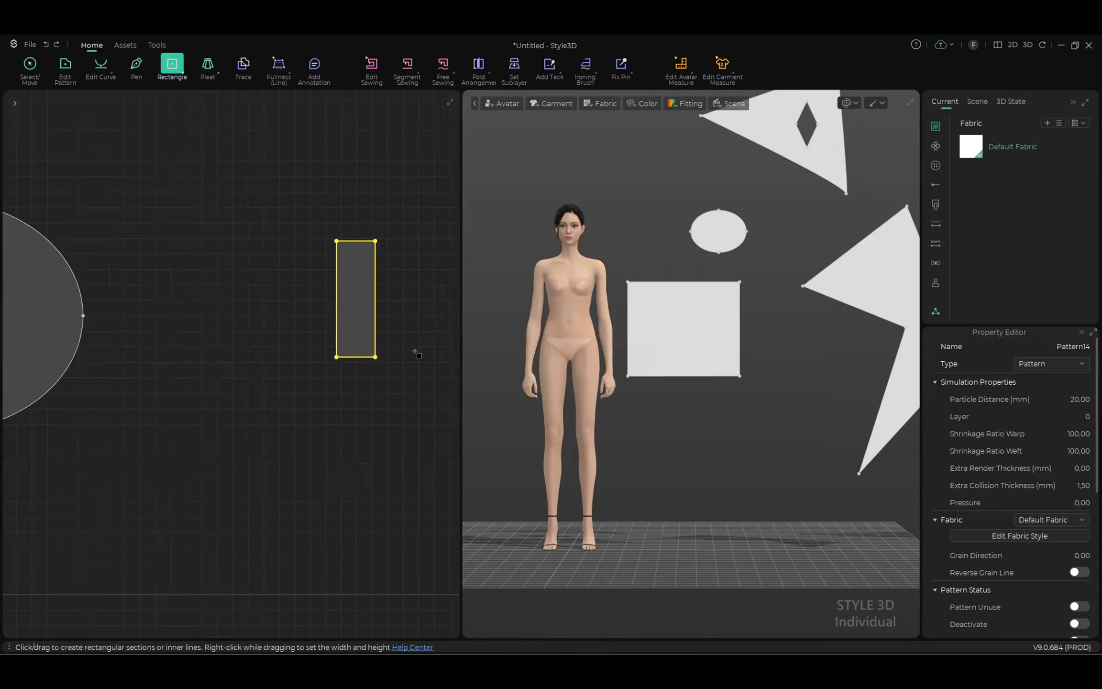
Step: Draw a closed, irregular five-point pattern with the Pen tool above the narrow 25 cm rectangle
scroll(275, 380, "down", 3)
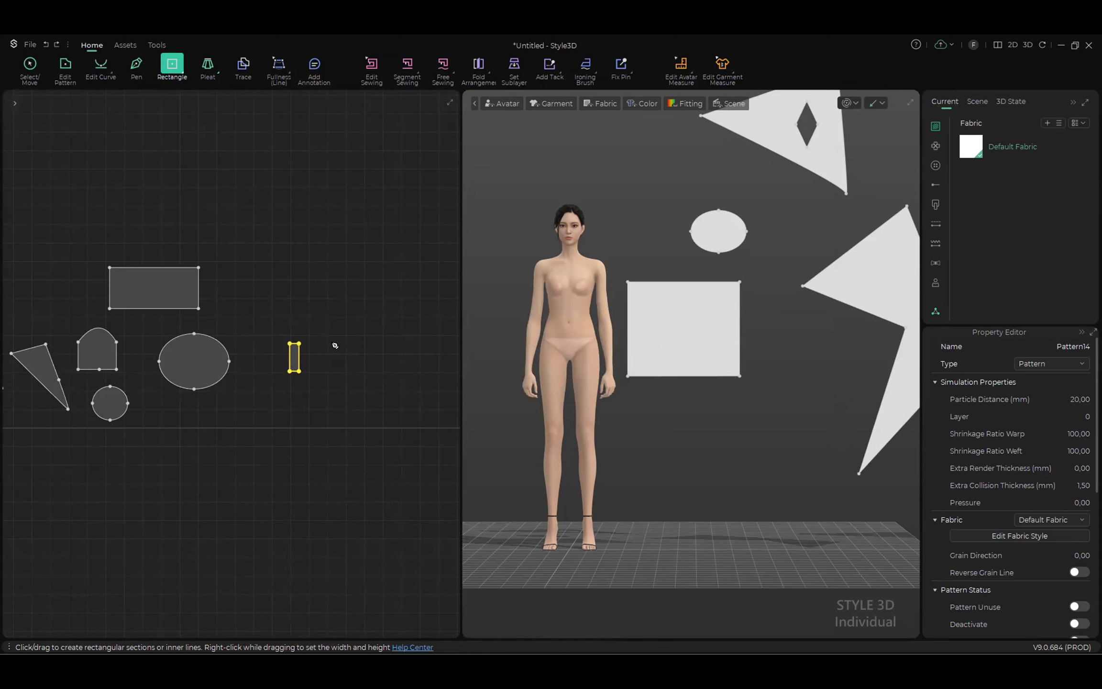
key("h")
scroll(287, 313, "up", 3)
left_click(206, 261)
left_click(307, 205)
left_click(338, 294)
left_click(288, 291)
left_click(254, 257)
left_click(205, 261)
Step: Start a new Pen outline beside the narrow rectangle with a nearly horizontal first segment 50 cm long
scroll(335, 338, "down", 2)
left_click(277, 331)
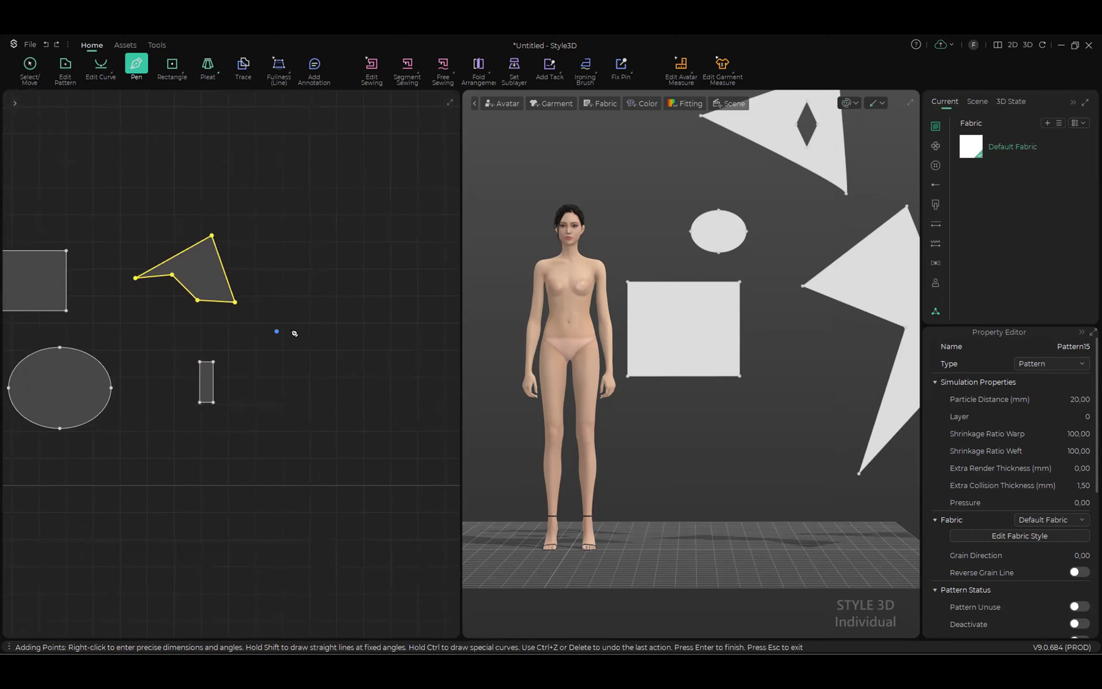
right_click(330, 332)
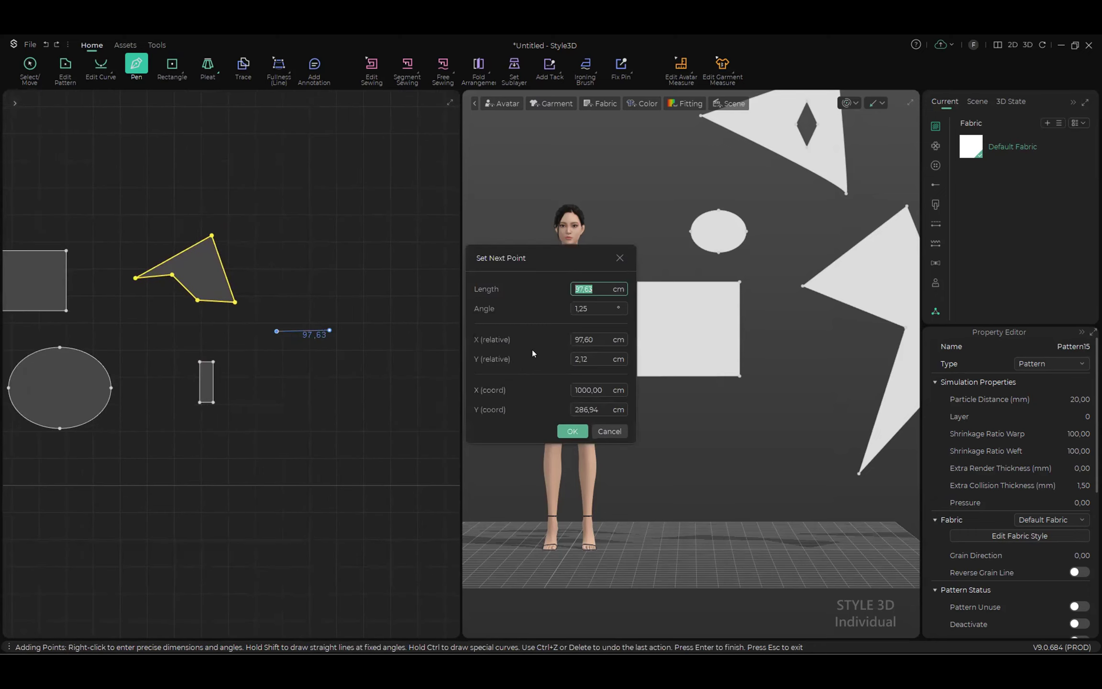
type("50")
left_click(567, 432)
Step: Add a vertical segment 110 cm long going straight down from the end of the 50 cm segment
scroll(306, 387, "up", 3)
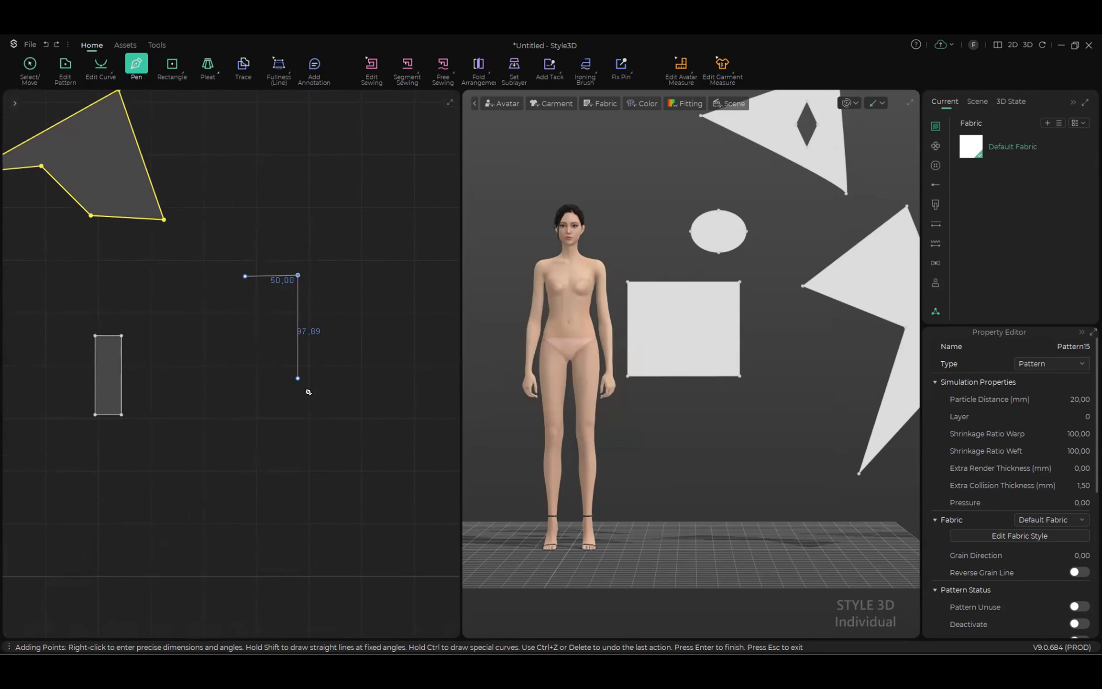
left_click(310, 401, "shift")
right_click(306, 398)
type("110")
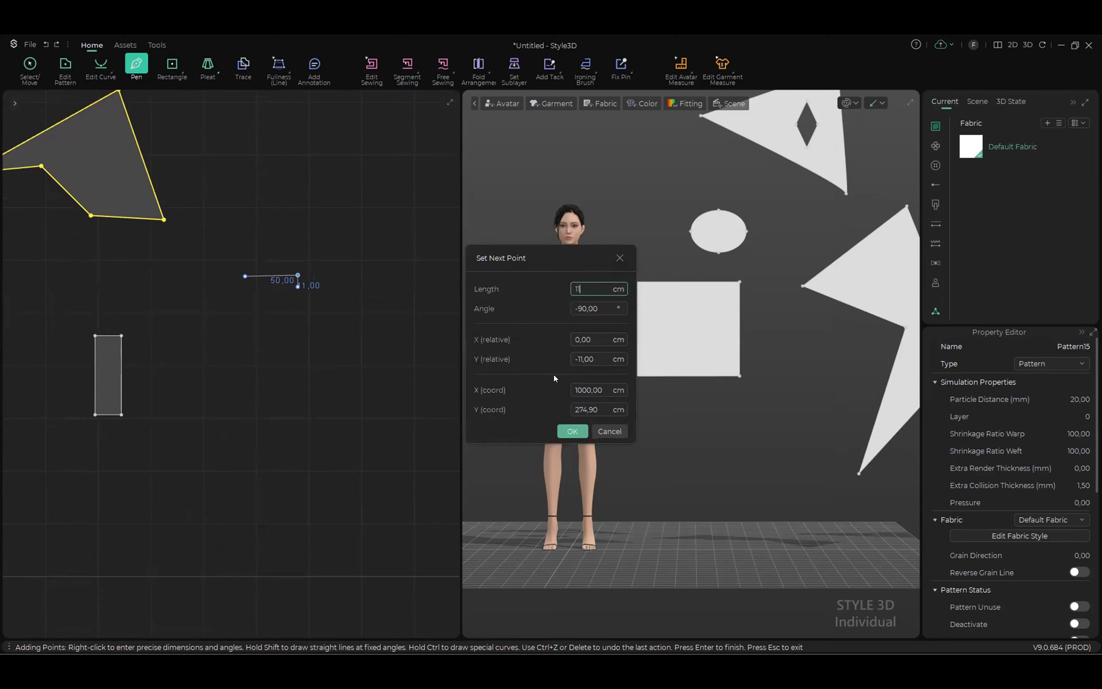
left_click(569, 432)
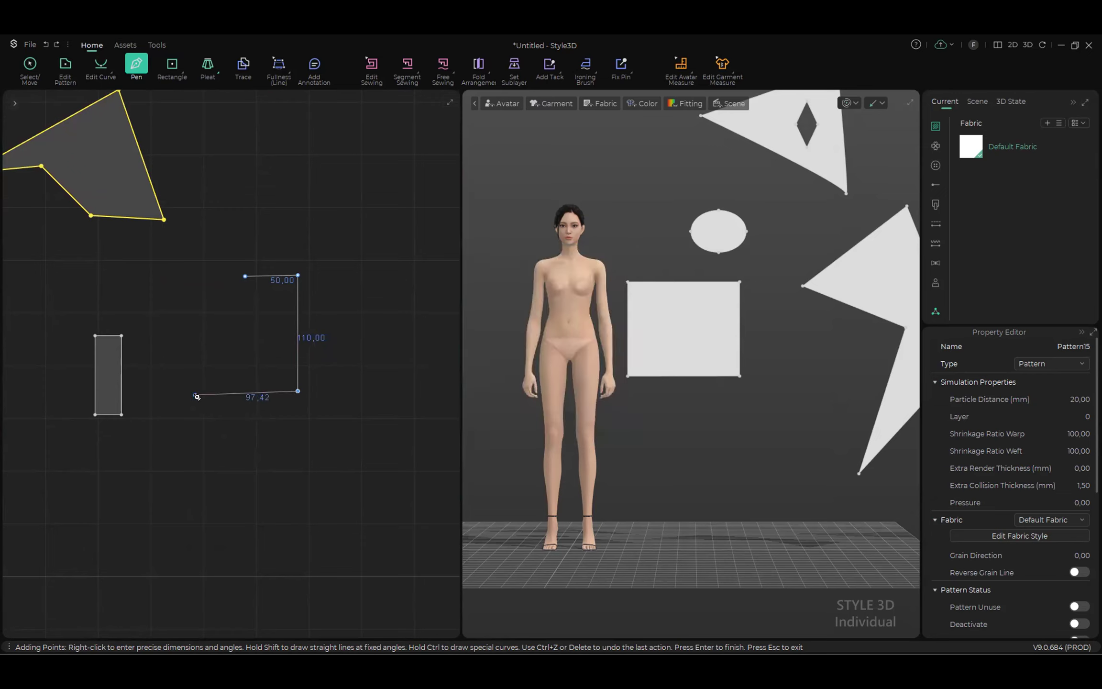
Step: Add a horizontal segment 150 cm long at 180° and close the outline at its starting point to complete the four-sided pattern
right_click(175, 380)
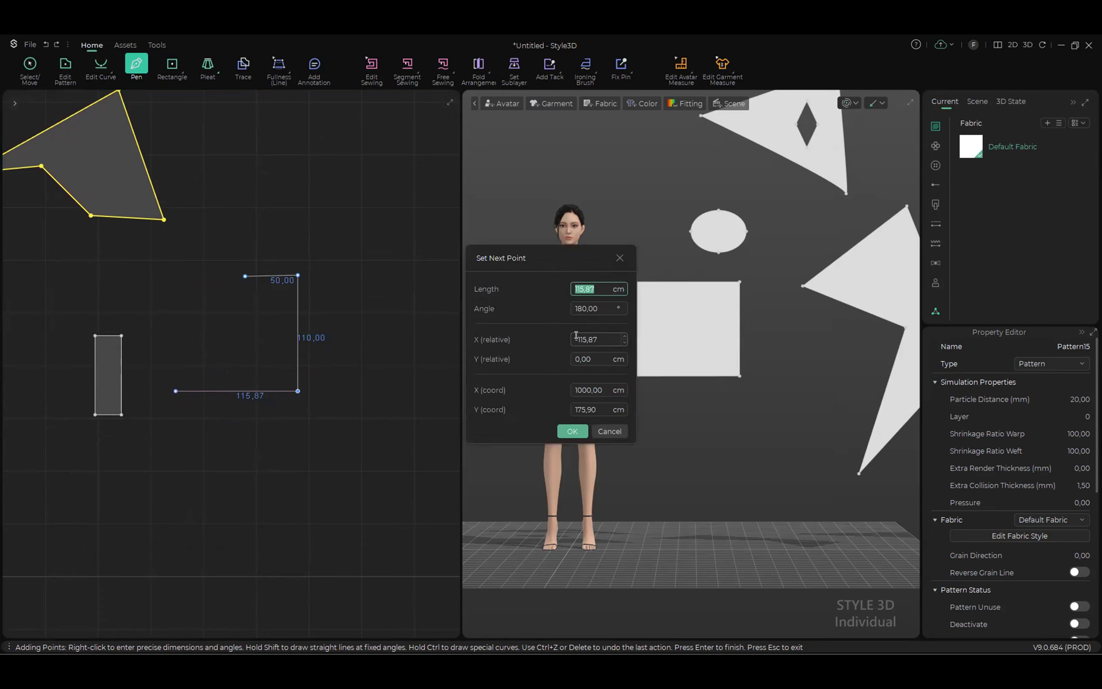
type("150")
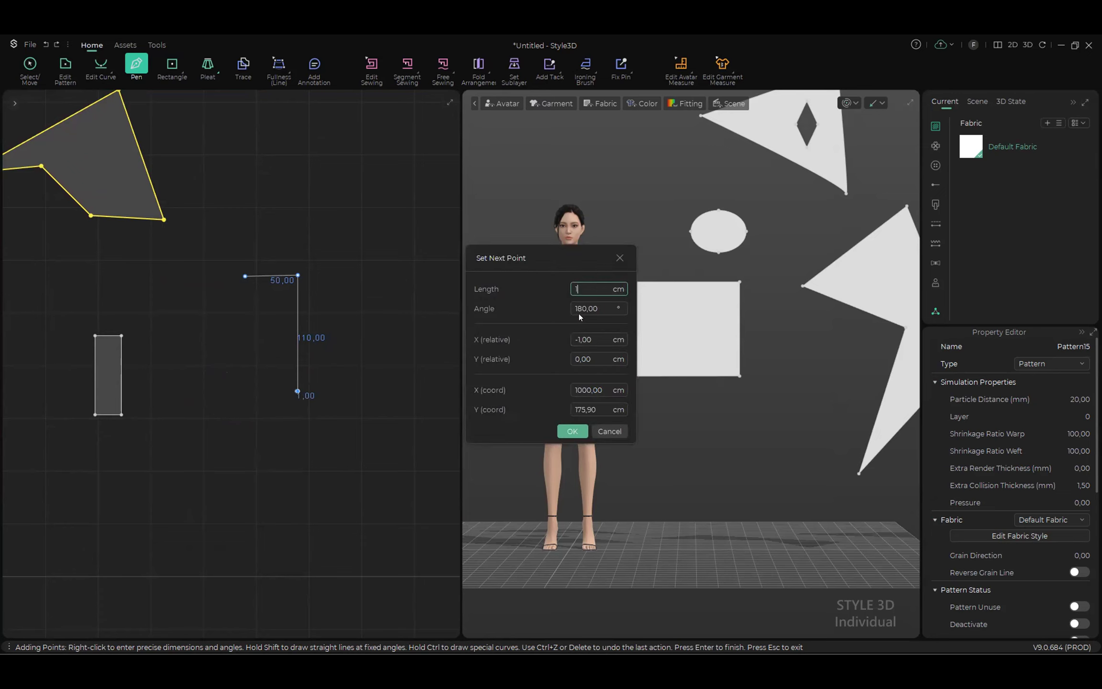
left_click(565, 420)
left_click(570, 431)
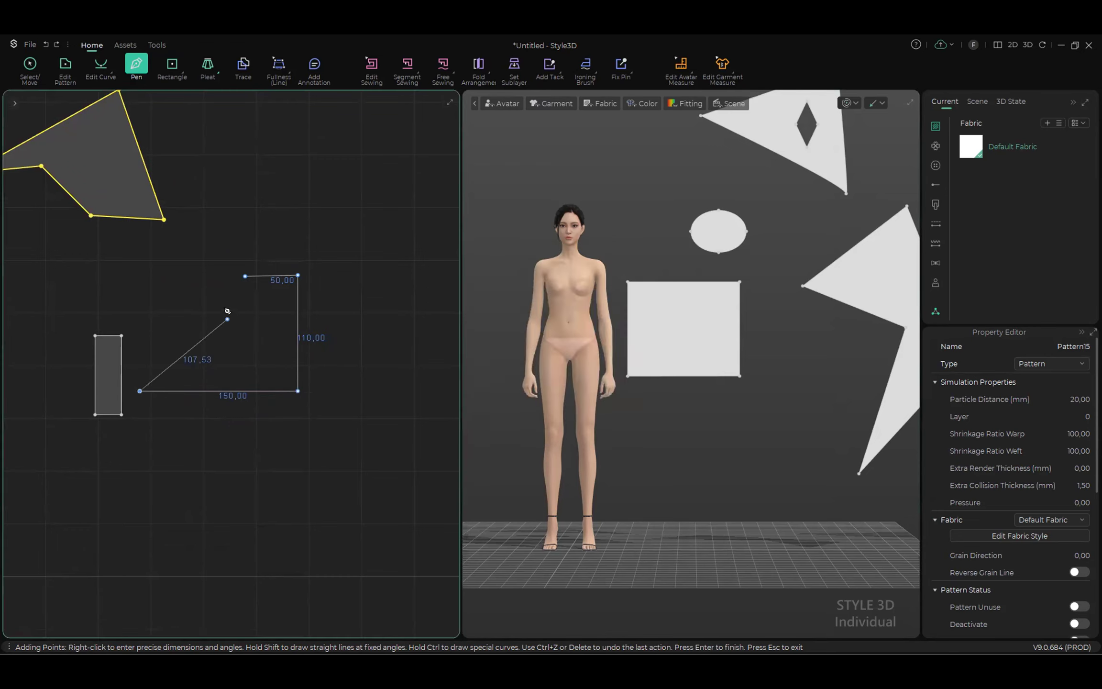
left_click(245, 276)
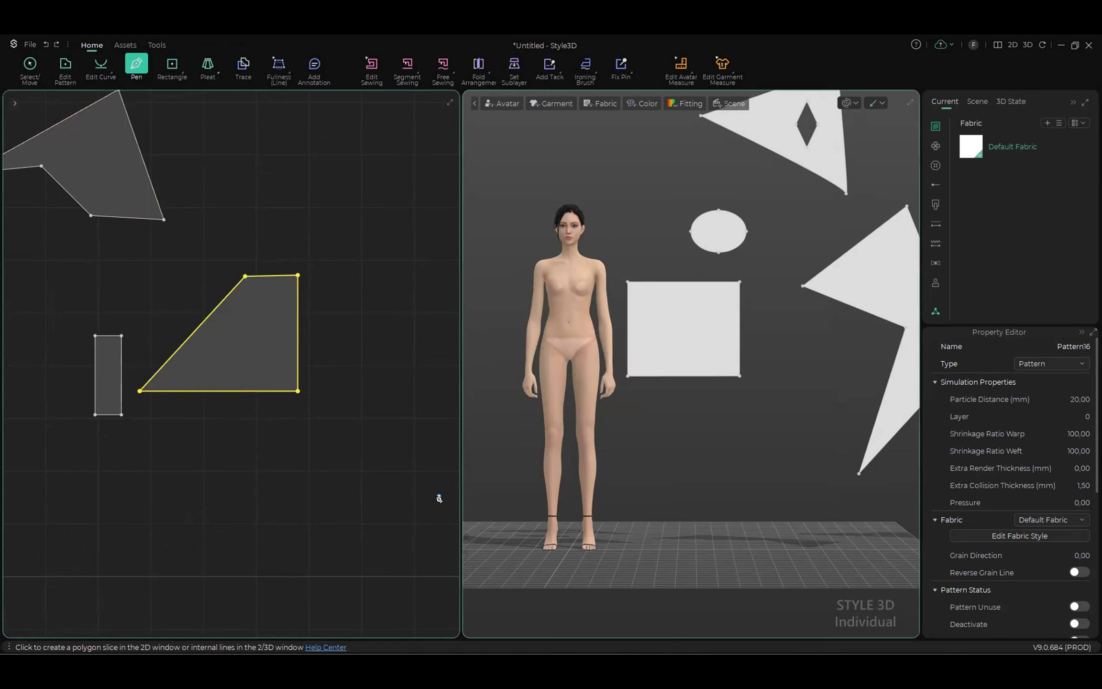